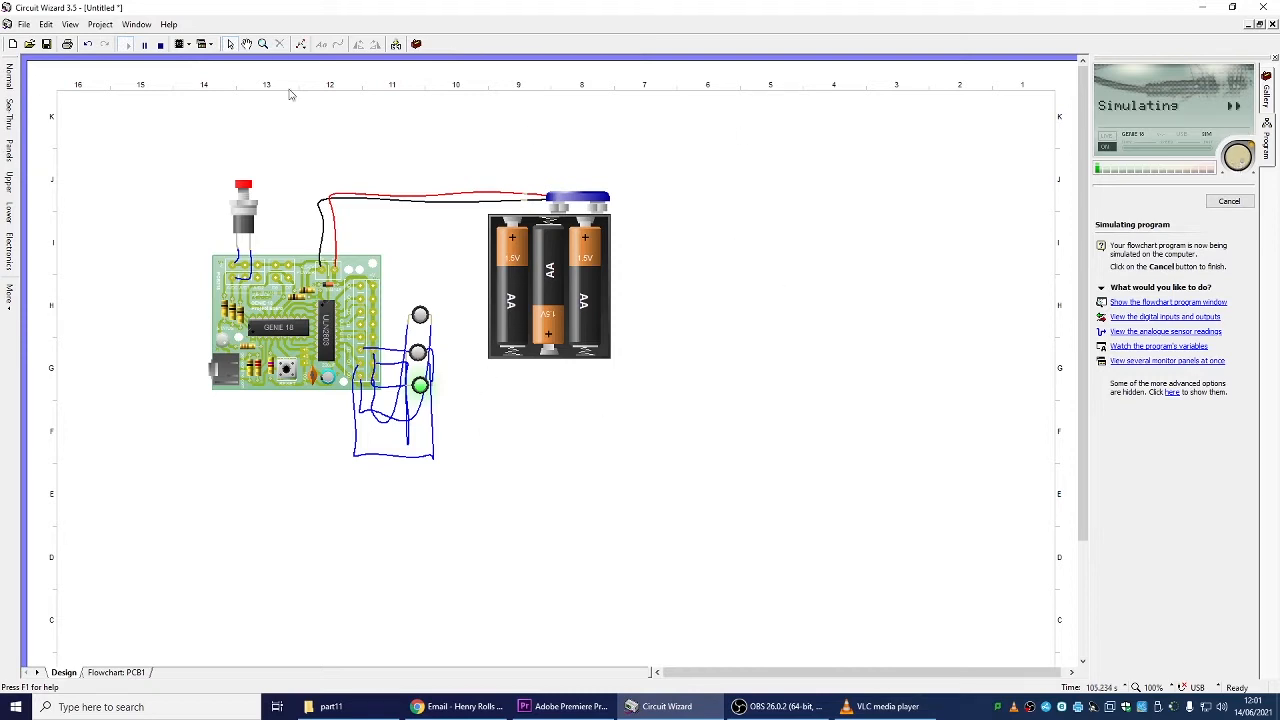
- Stop the running simulation and show the PCB1 flowchart
{"action": "left_click", "coordinate": [160, 45]}
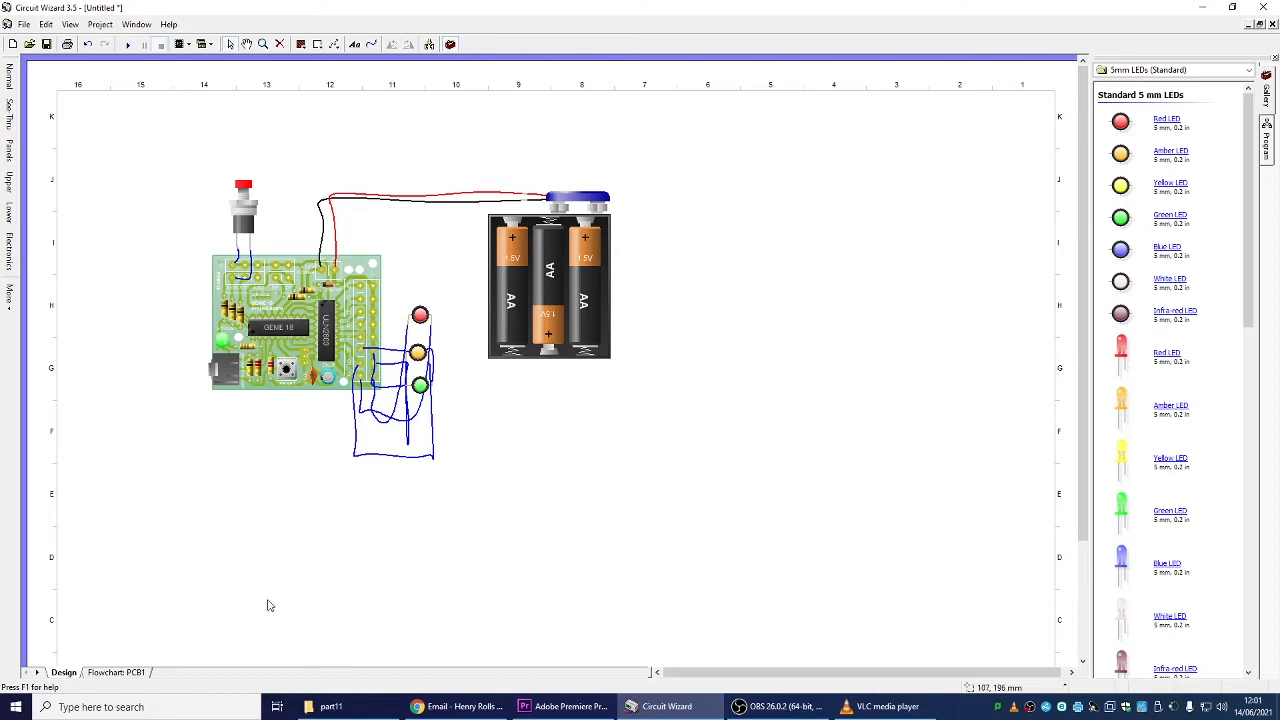
{"action": "left_click", "coordinate": [118, 672]}
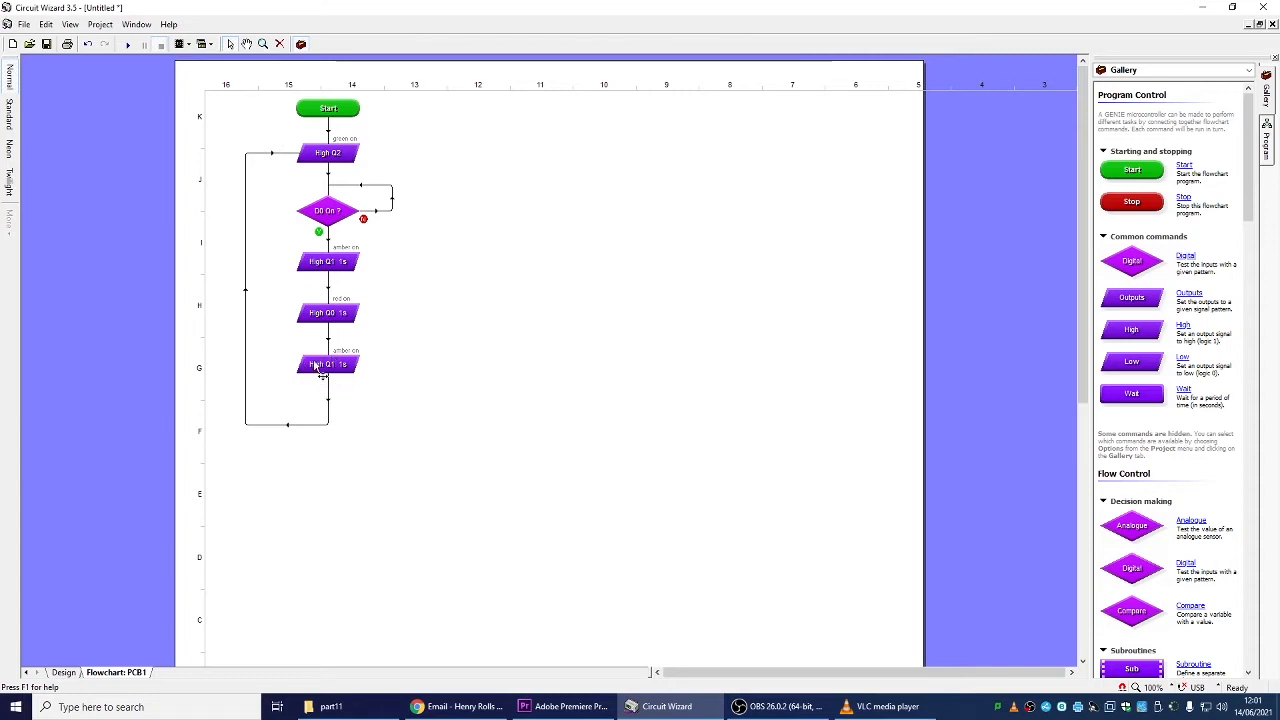
- Copy the last amber High Q1 command and paste it in the blank space beside the main flowchart
{"action": "left_click_drag", "start_coordinate": [340, 370], "coordinate": [767, 391]}
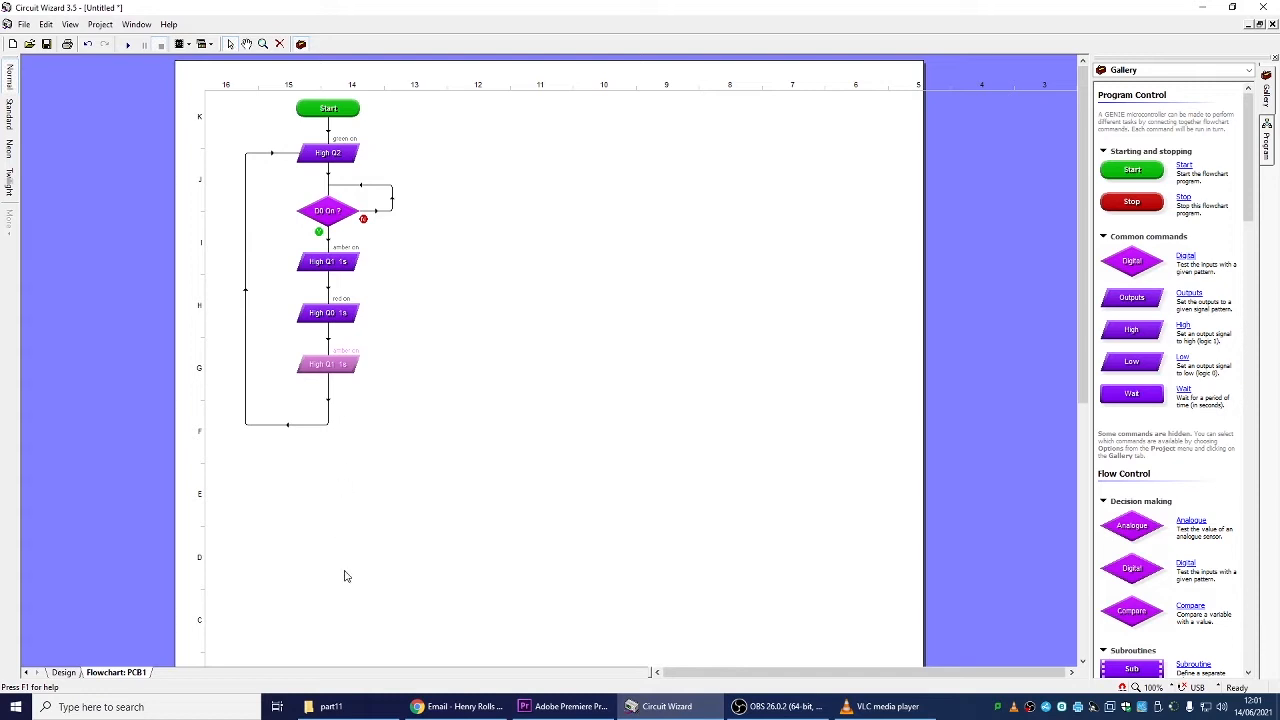
{"action": "left_click", "coordinate": [450, 369]}
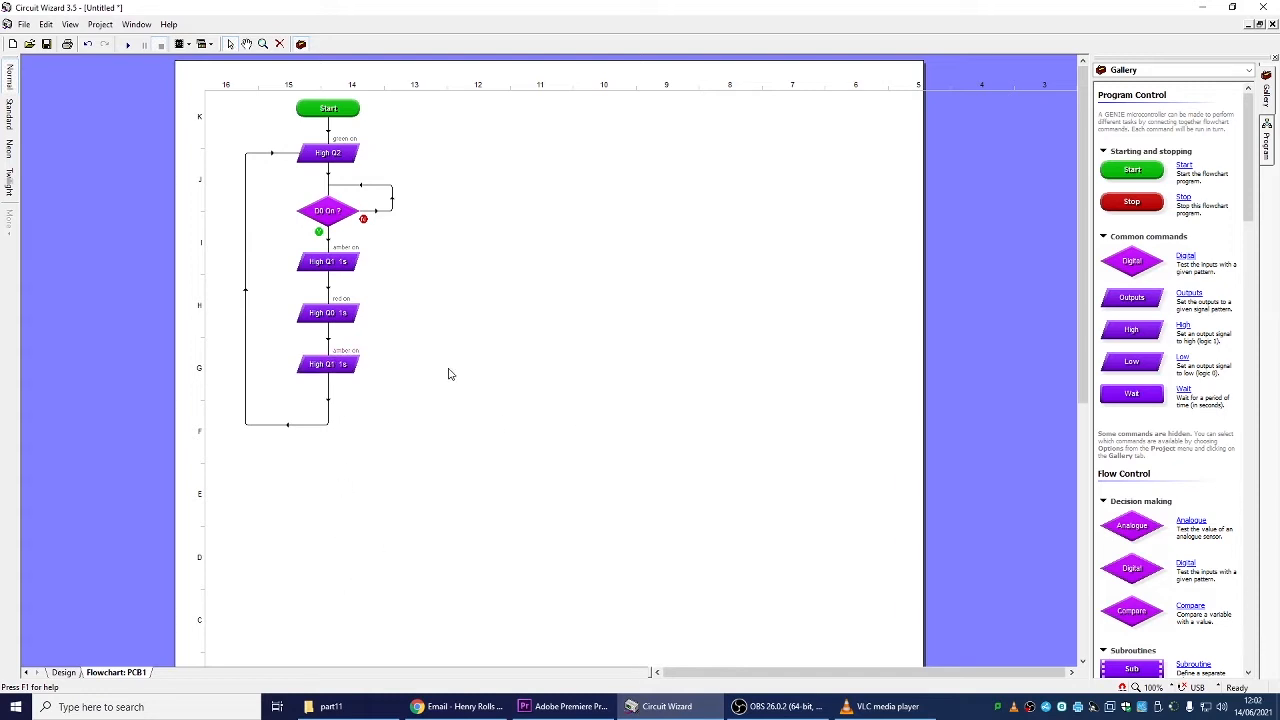
{"action": "left_click", "coordinate": [345, 370]}
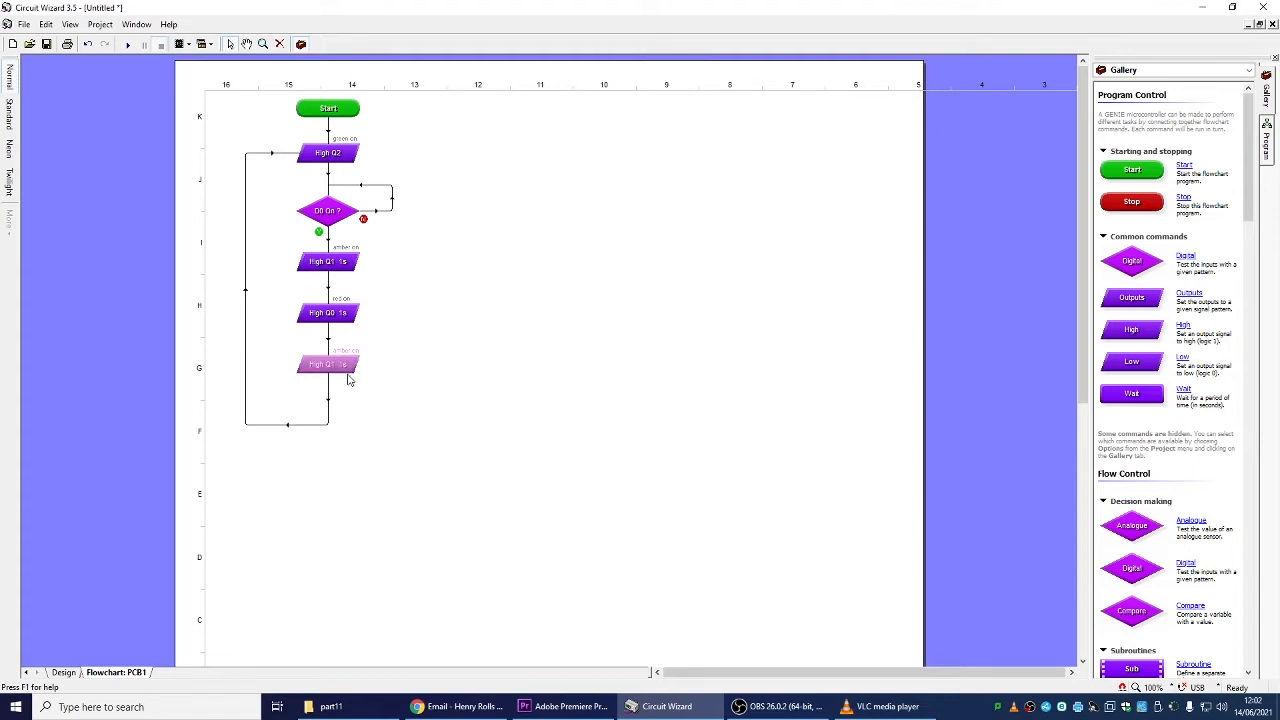
{"action": "key", "text": "ctrl+v"}
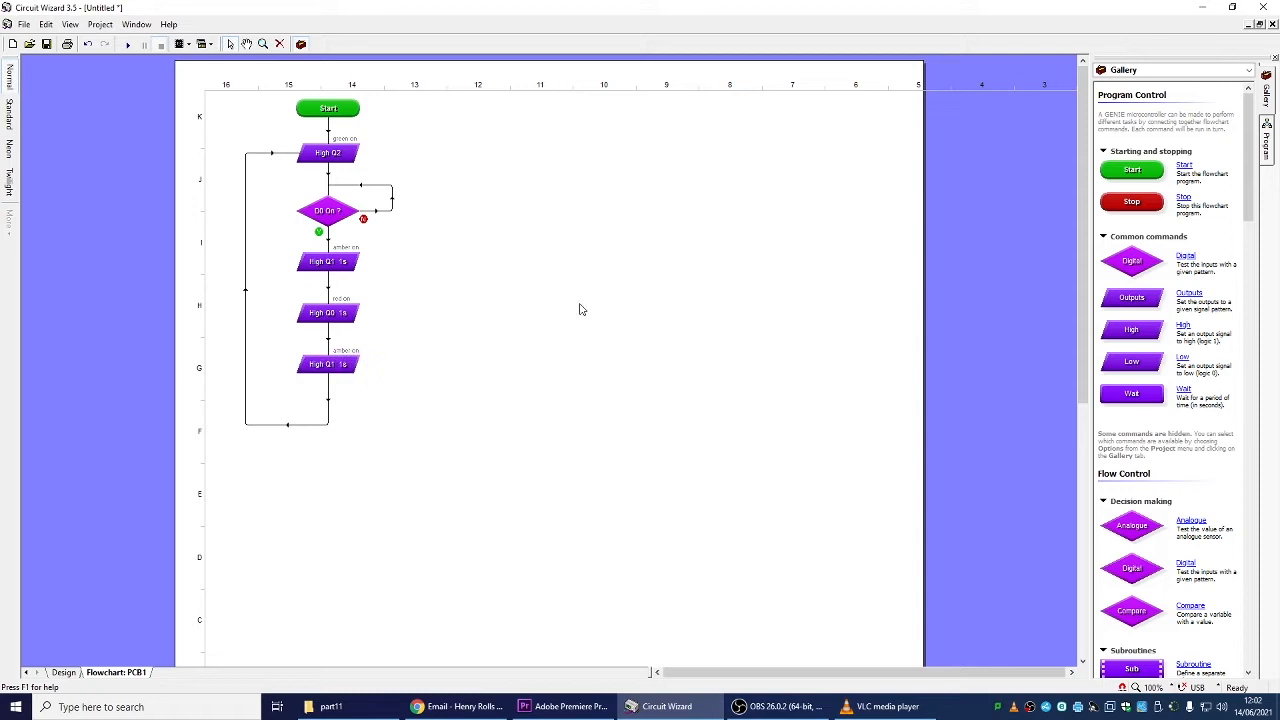
{"action": "left_click", "coordinate": [507, 287]}
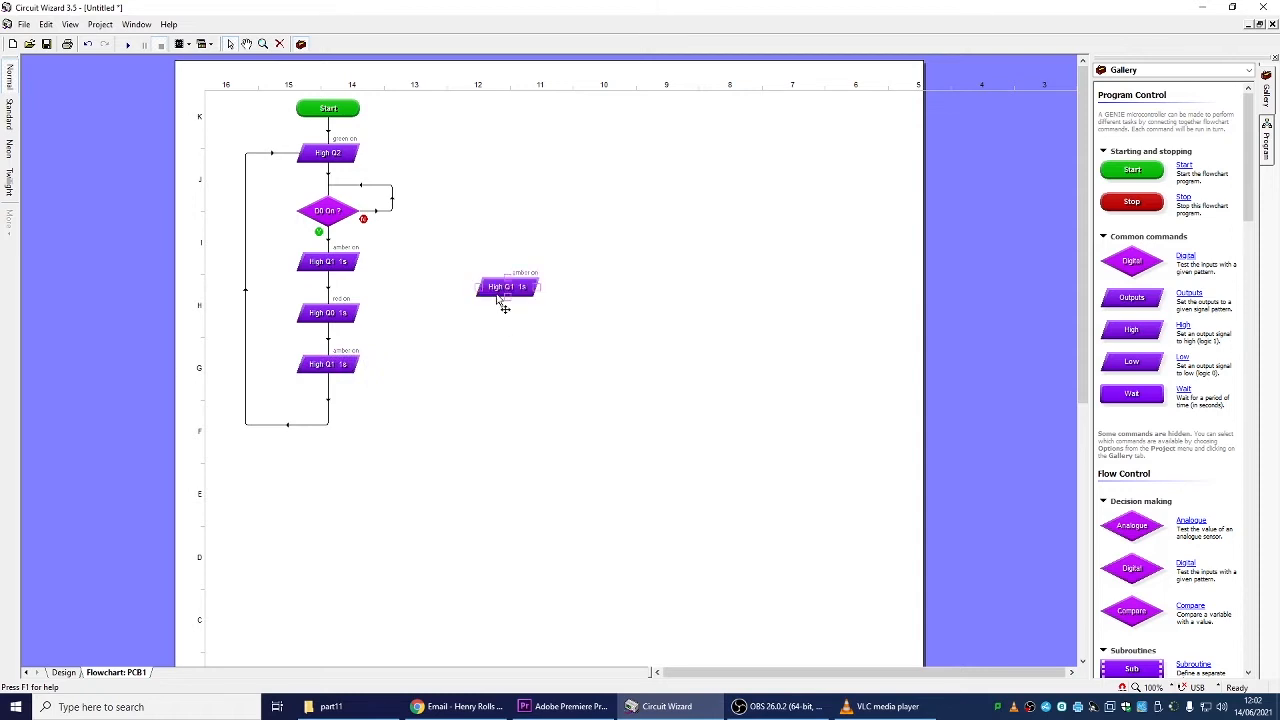
- Set the pasted High Q1 command's wait time to 0.5 seconds
{"action": "double_click", "coordinate": [507, 292]}
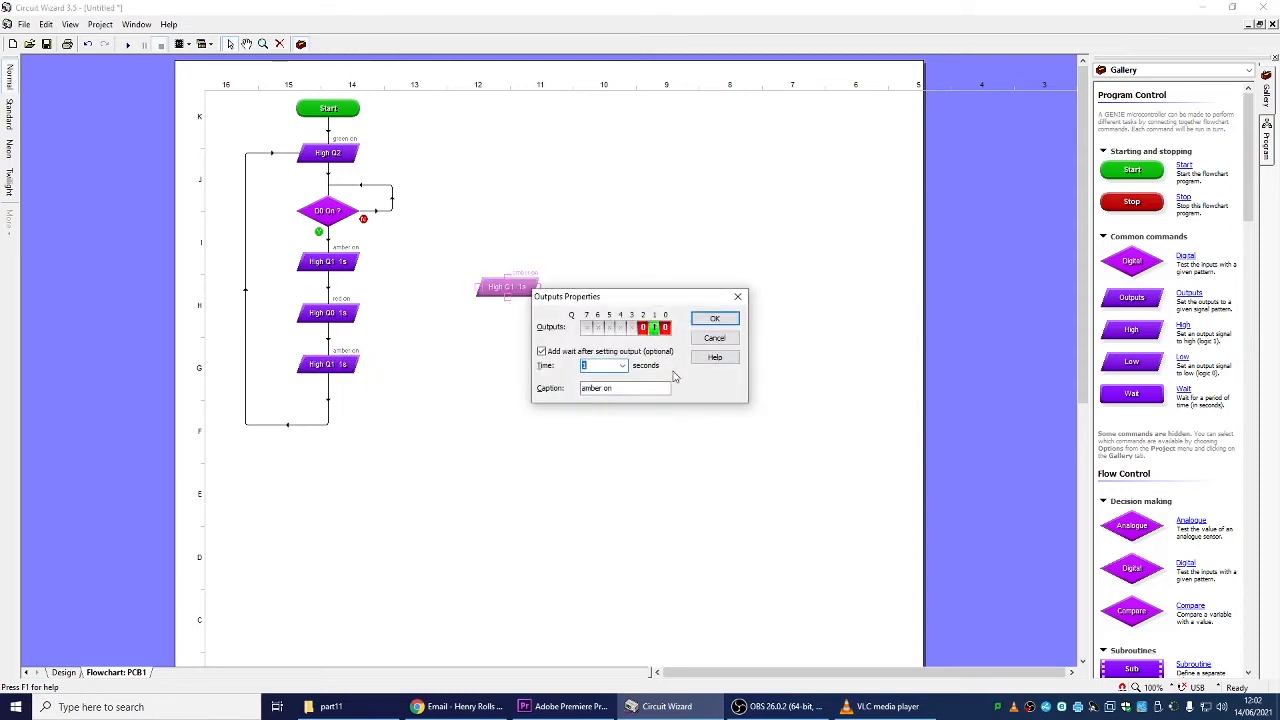
{"action": "left_click", "coordinate": [665, 329]}
{"action": "left_click", "coordinate": [665, 330]}
{"action": "left_click", "coordinate": [621, 366]}
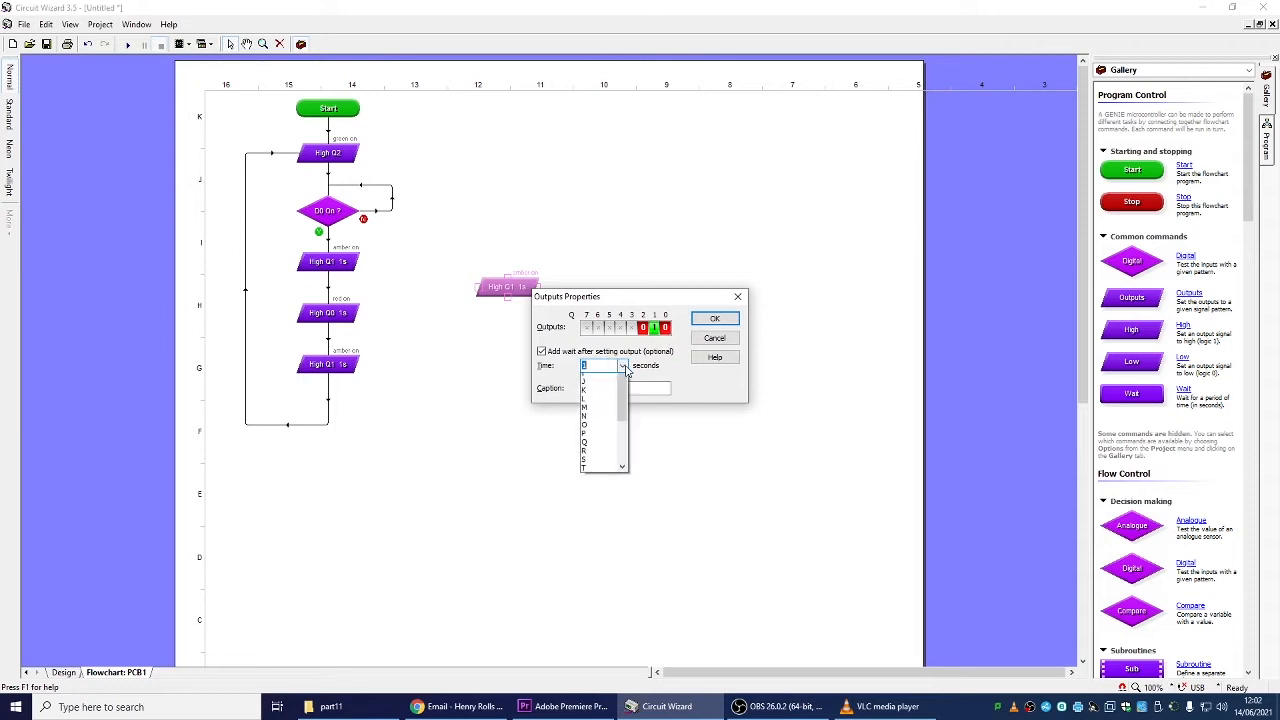
{"action": "left_click", "coordinate": [622, 380]}
{"action": "left_click", "coordinate": [622, 380]}
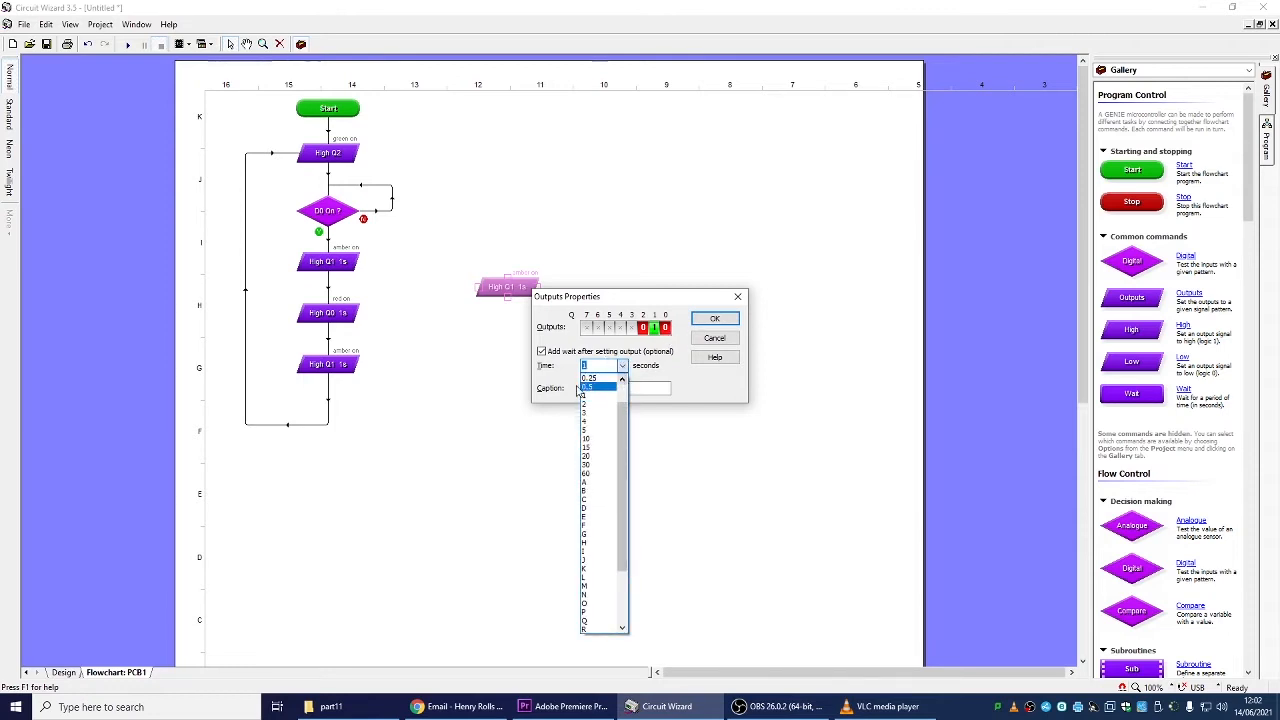
{"action": "left_click", "coordinate": [585, 387]}
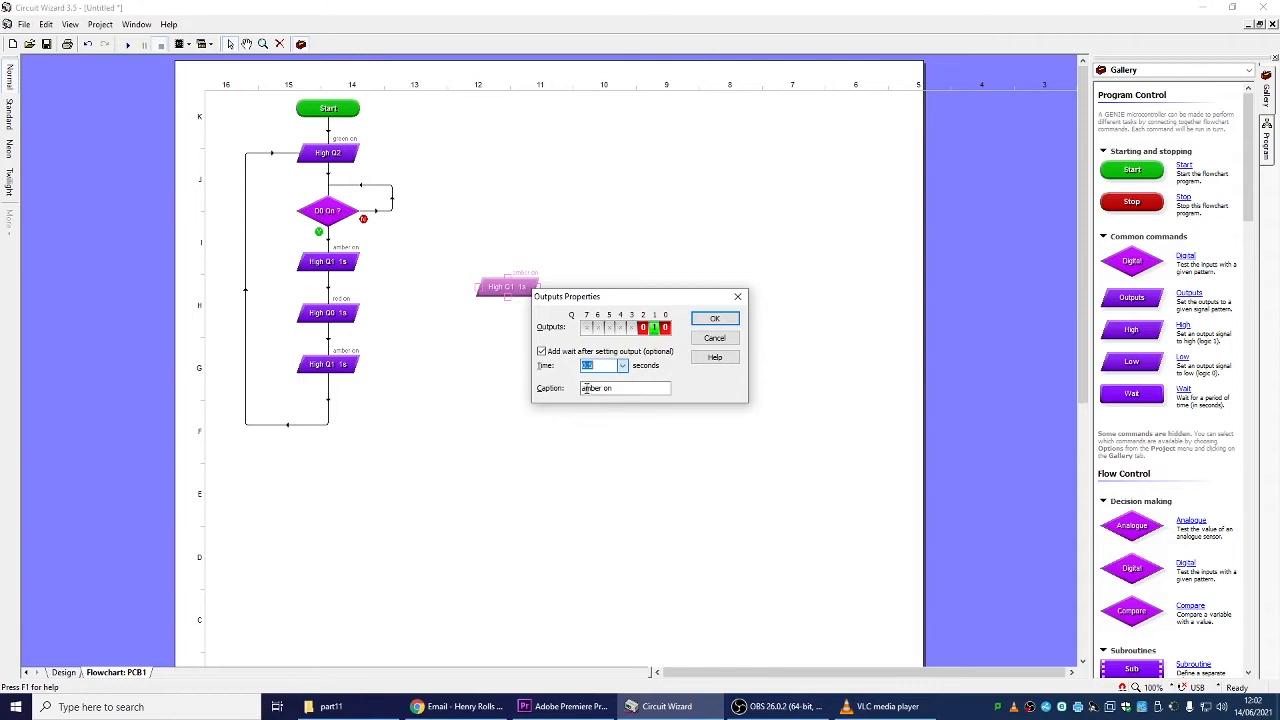
{"action": "left_click", "coordinate": [716, 319]}
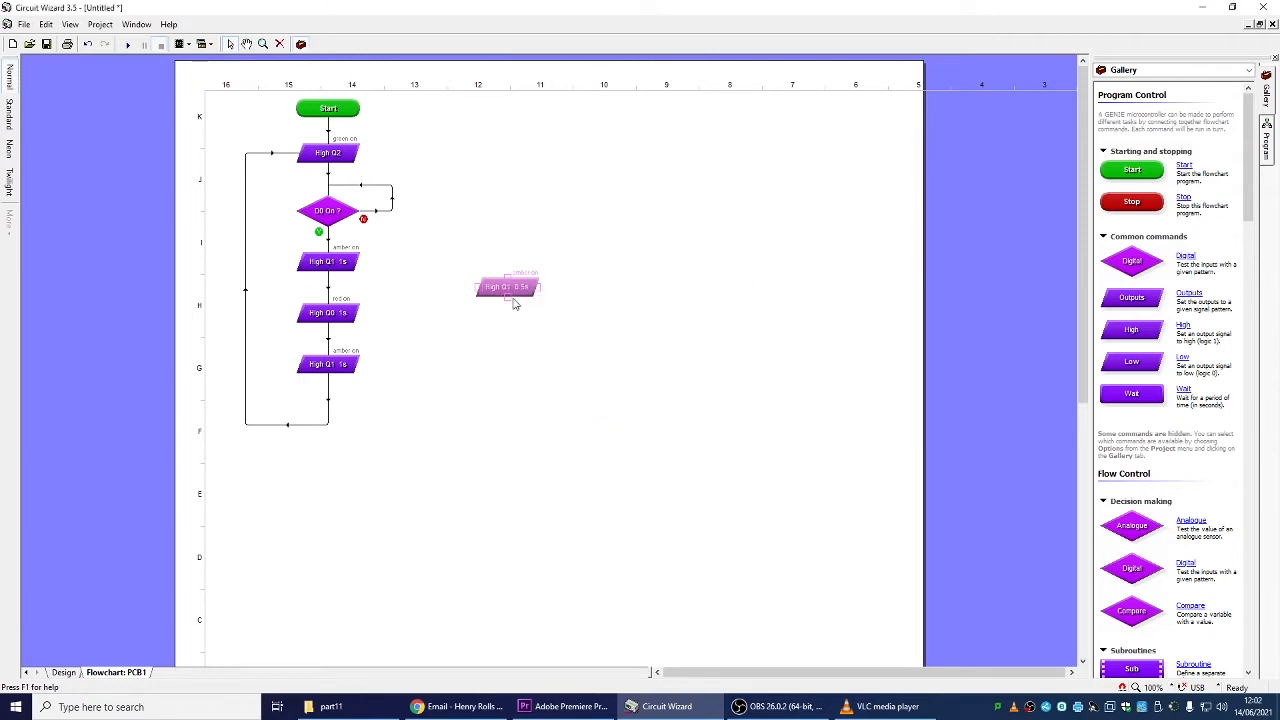
- Duplicate the 0.5 s High Q1 command directly below itself and set output Q1 of the duplicate to low
{"action": "left_click_drag", "start_coordinate": [522, 290], "coordinate": [525, 330]}
{"action": "double_click", "coordinate": [525, 330]}
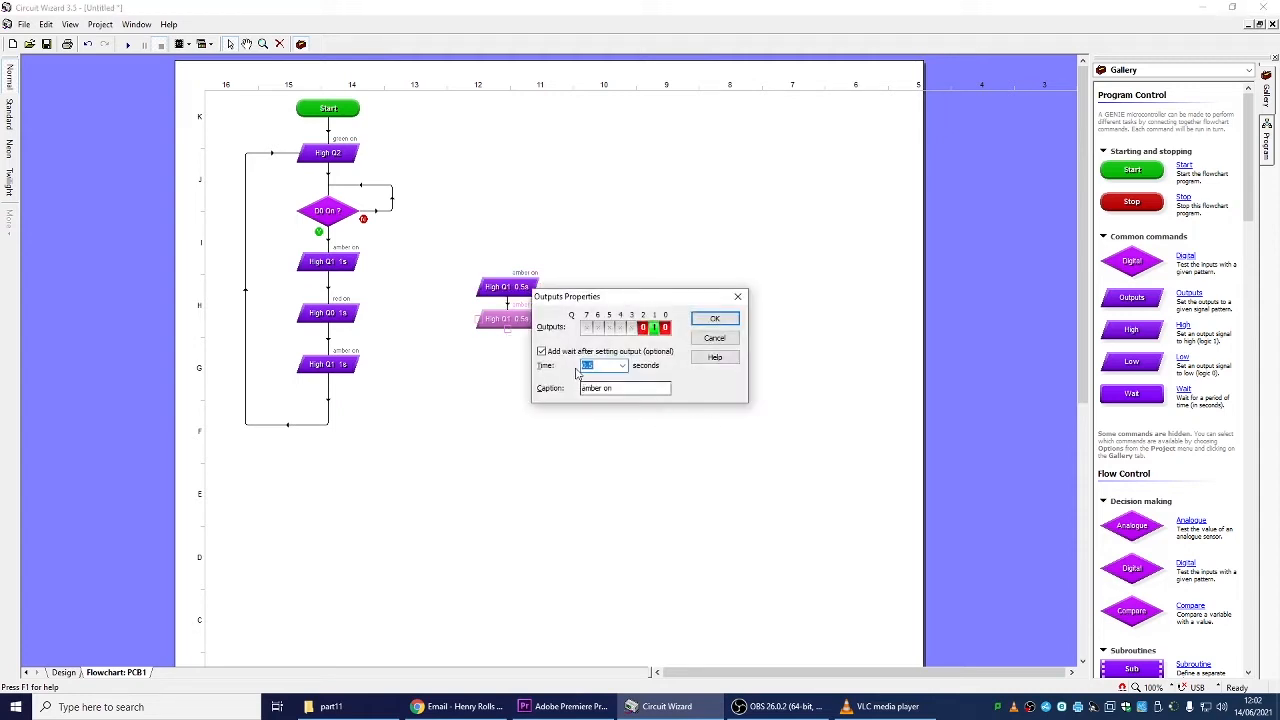
{"action": "left_click", "coordinate": [654, 327]}
{"action": "left_click", "coordinate": [715, 322]}
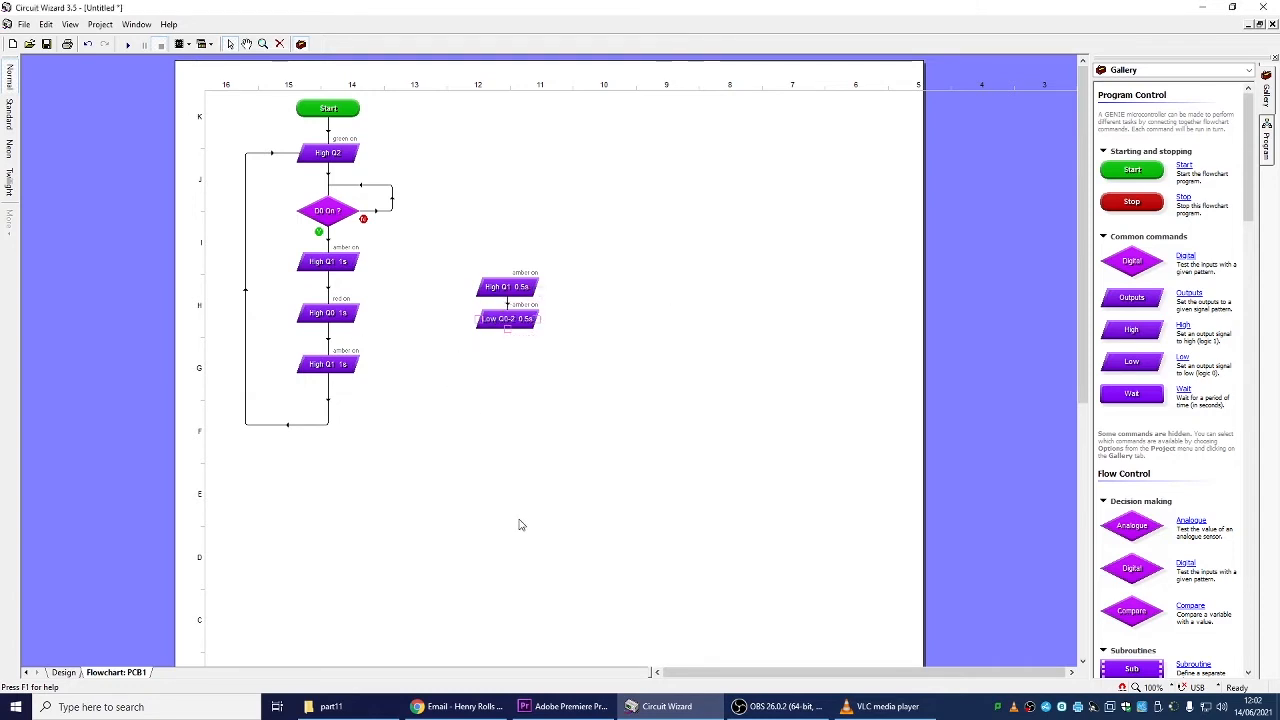
- Enclose the two 0.5 s commands in a For loop counting from 1 to 5, closed by an End Loop command
{"action": "left_click_drag", "start_coordinate": [1250, 188], "coordinate": [1246, 274]}
{"action": "left_click_drag", "start_coordinate": [1137, 437], "coordinate": [515, 258]}
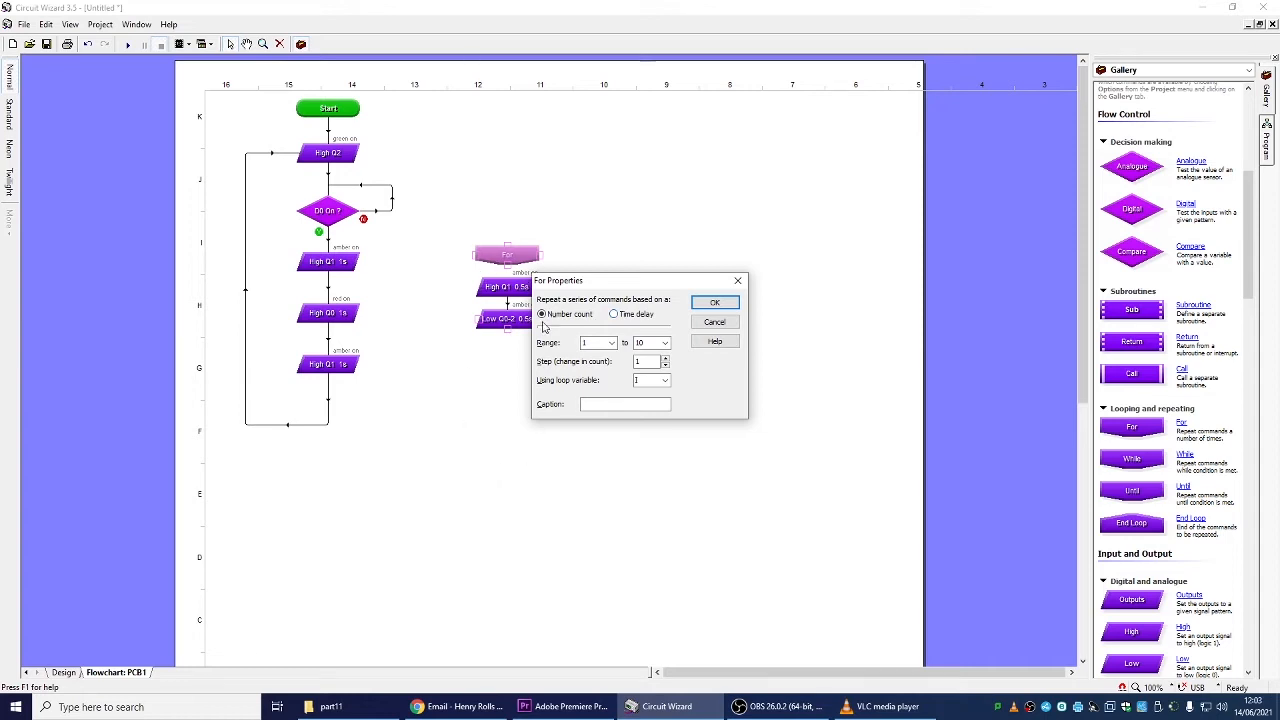
{"action": "left_click", "coordinate": [665, 343]}
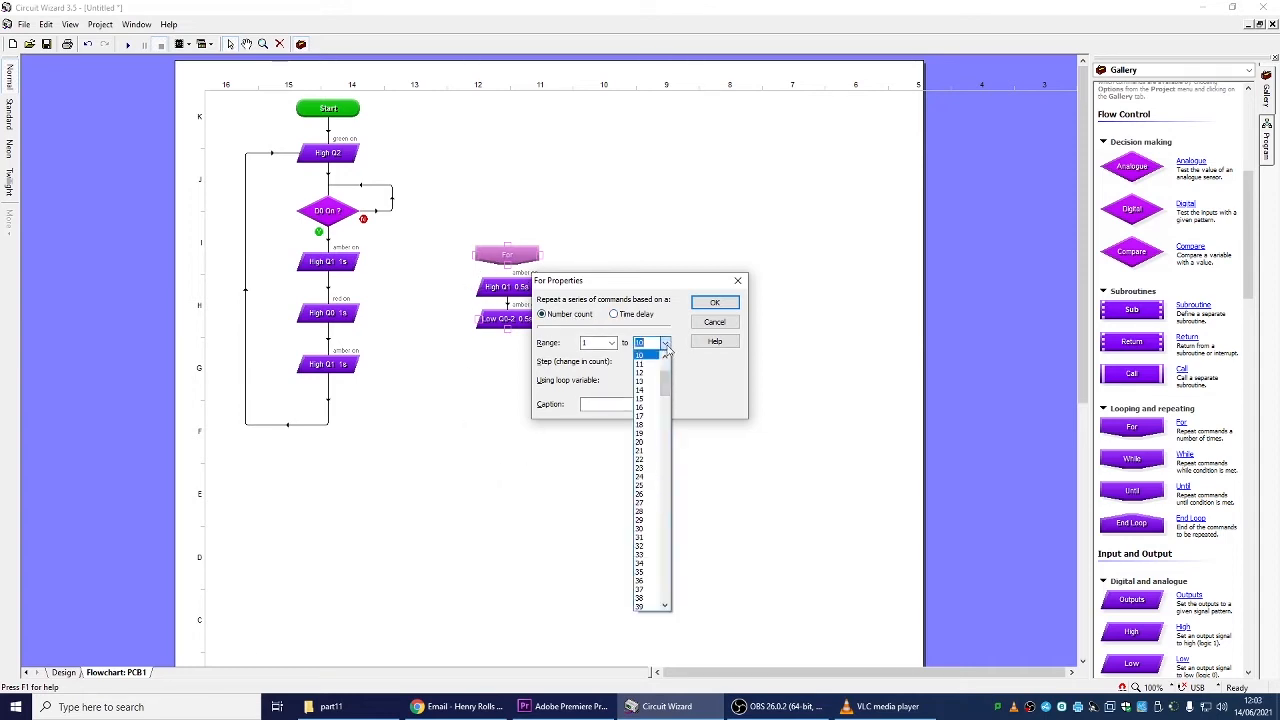
{"action": "left_click", "coordinate": [665, 356]}
{"action": "left_click", "coordinate": [665, 356]}
{"action": "left_click", "coordinate": [665, 356]}
{"action": "left_click", "coordinate": [665, 356]}
{"action": "left_click", "coordinate": [665, 356]}
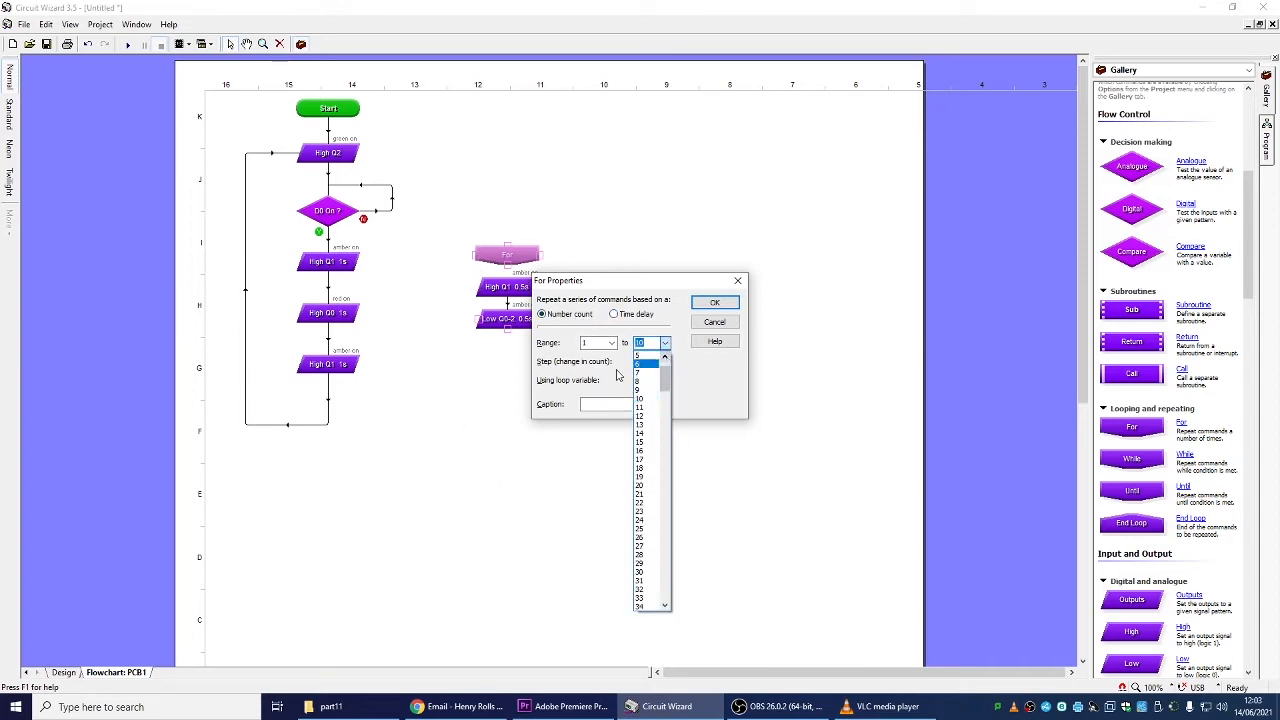
{"action": "left_click", "coordinate": [643, 356]}
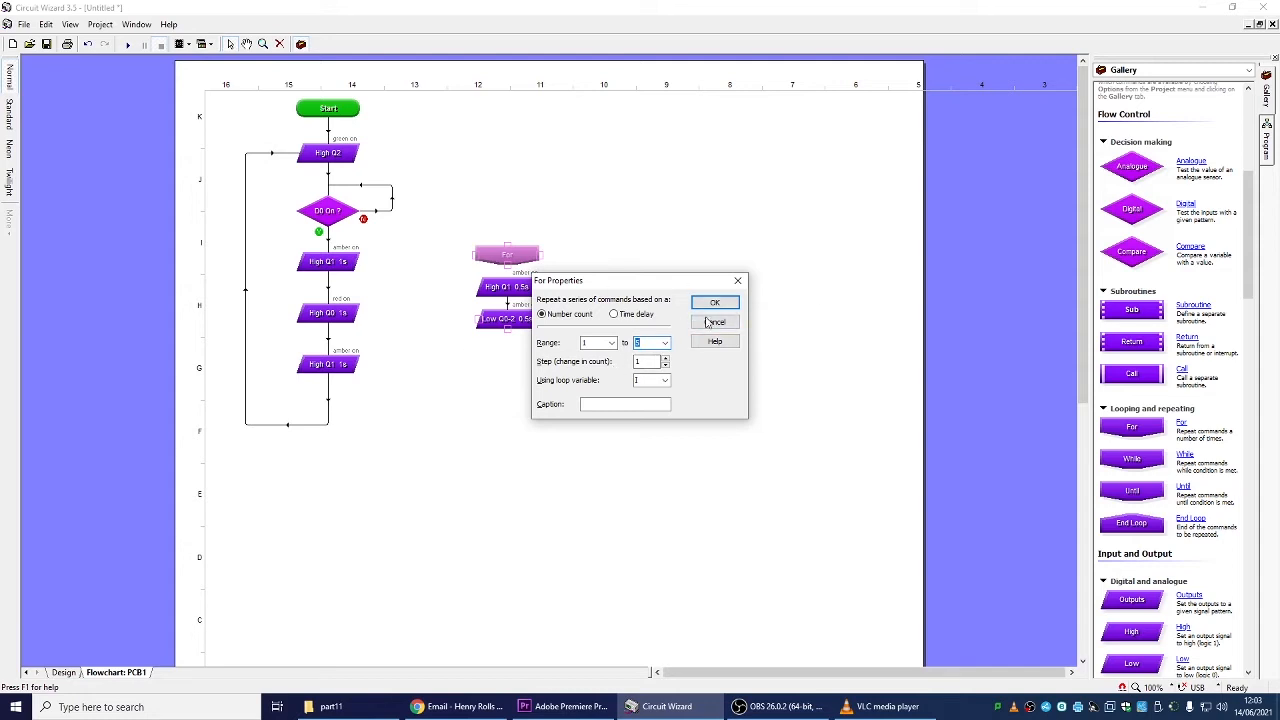
{"action": "left_click", "coordinate": [731, 303]}
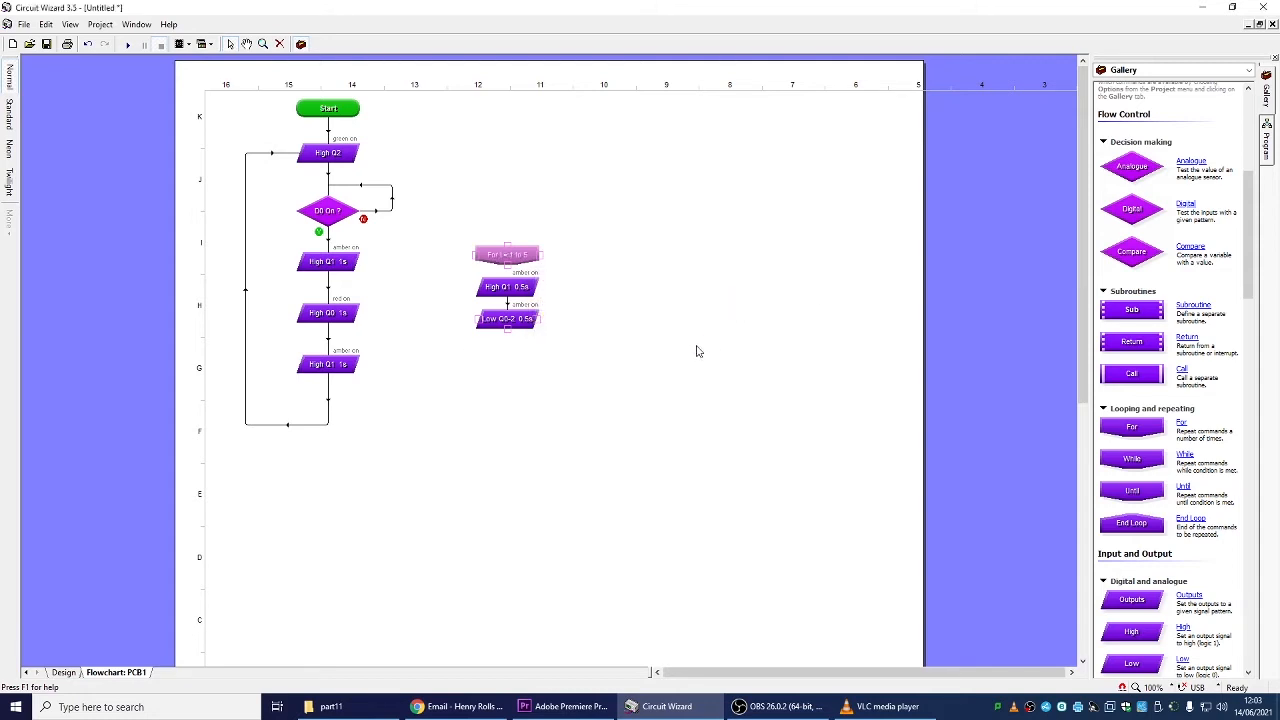
{"action": "left_click_drag", "start_coordinate": [1141, 529], "coordinate": [520, 361]}
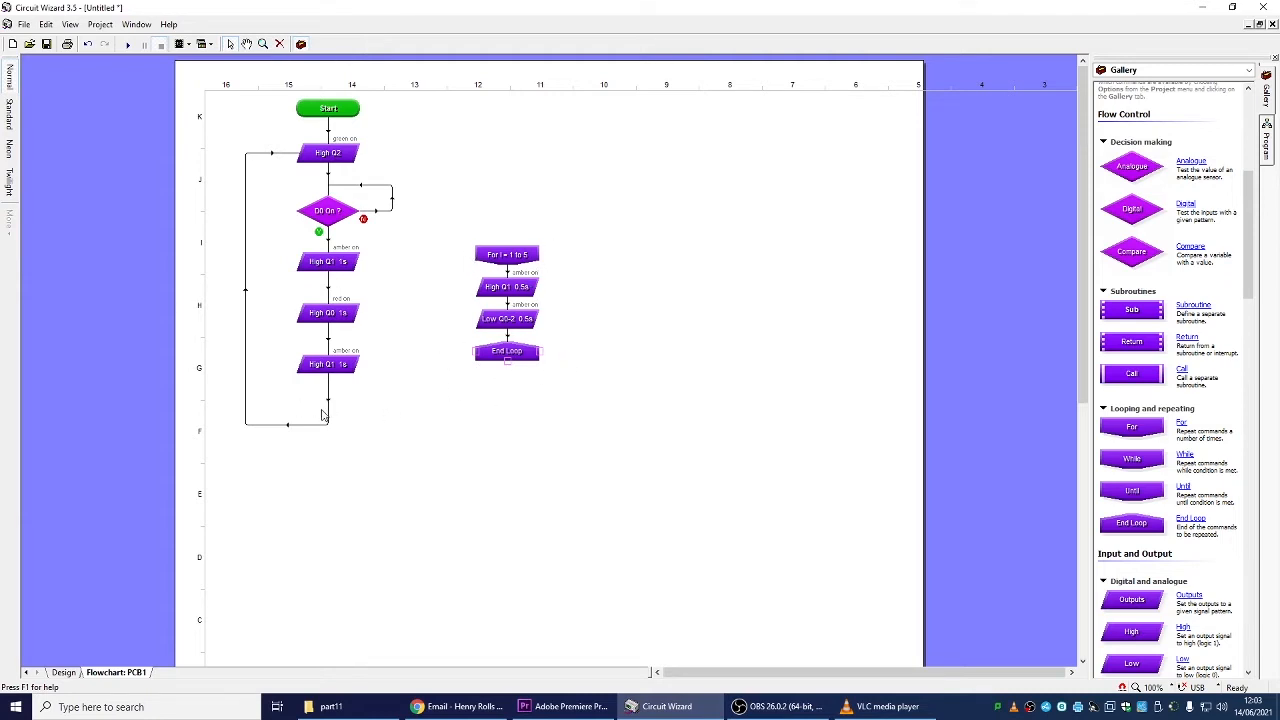
- Move the red High Q0 command up beneath the first amber command and delete the second amber command from the main flowchart
{"action": "left_click", "coordinate": [335, 318]}
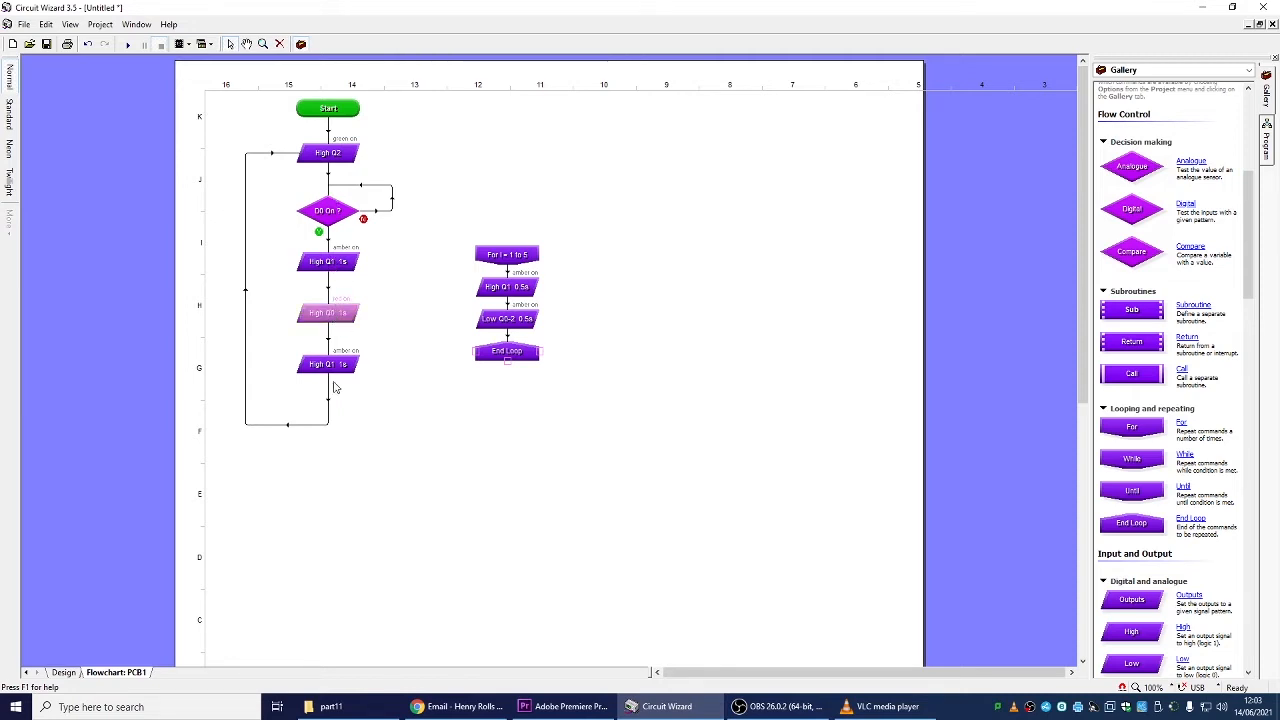
{"action": "left_click_drag", "start_coordinate": [350, 318], "coordinate": [346, 298]}
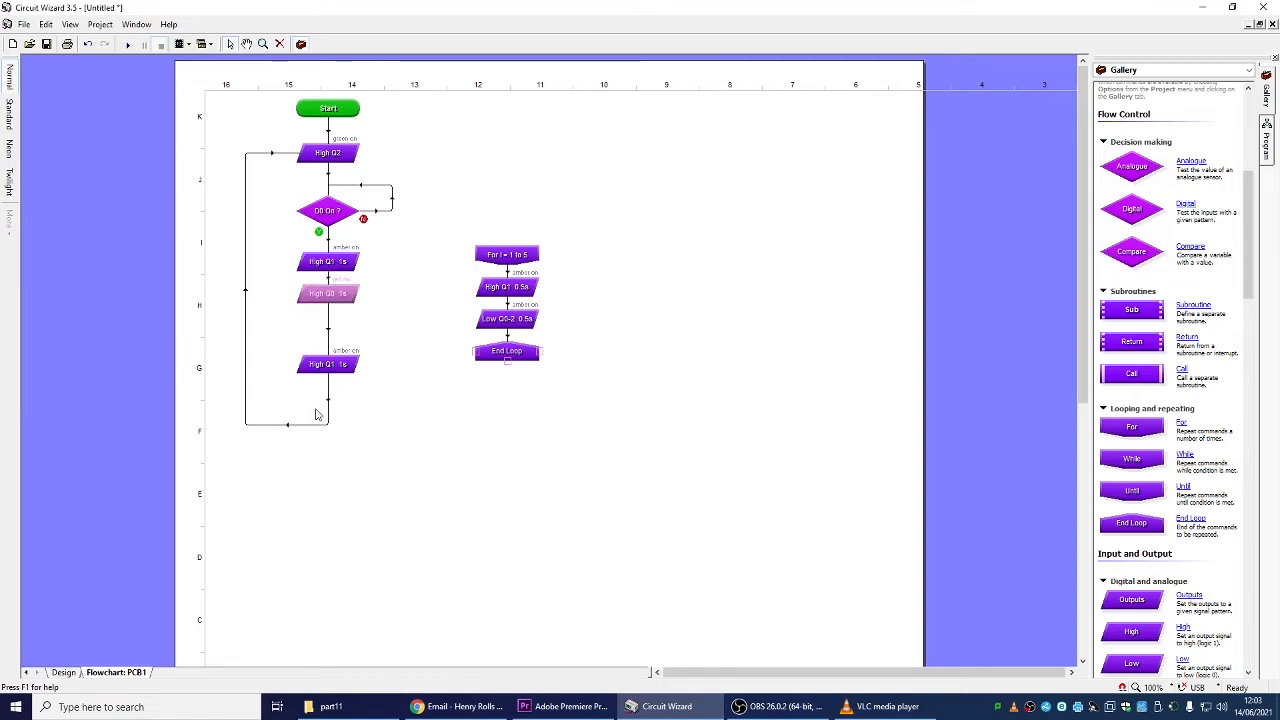
{"action": "left_click", "coordinate": [340, 366]}
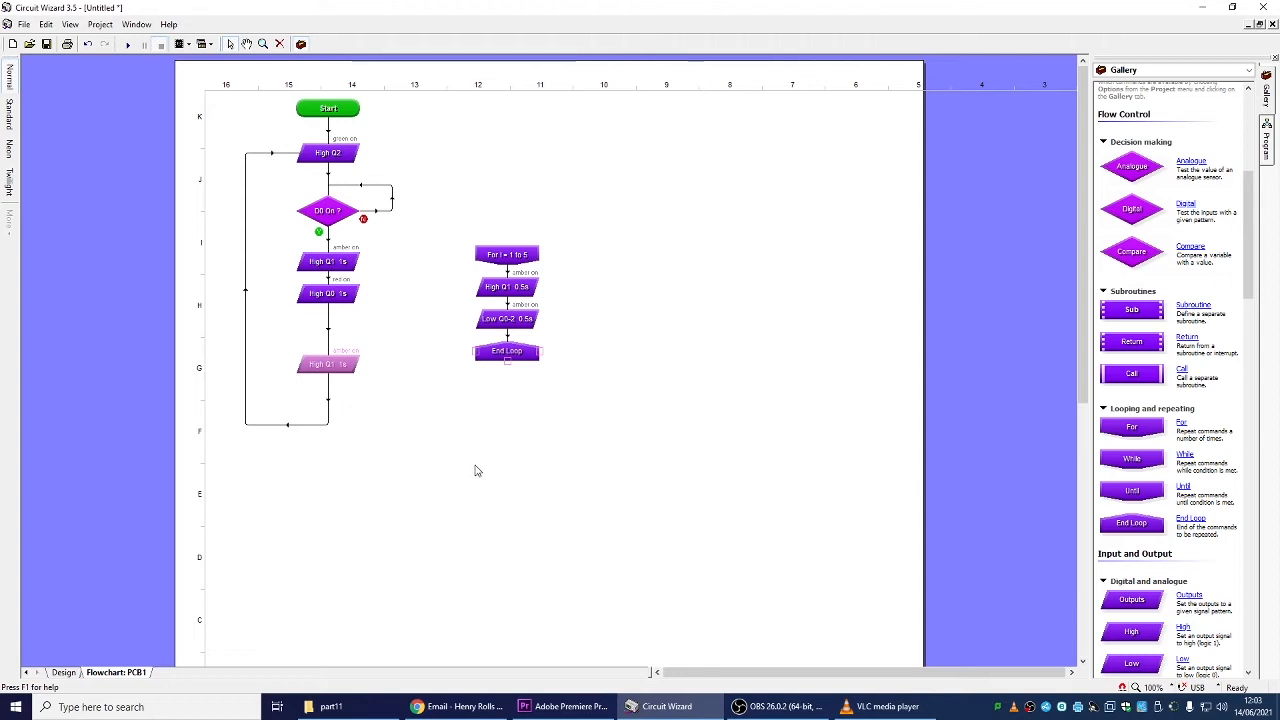
{"action": "key", "text": "Delete"}
- Try to insert the whole For loop group into the main flowchart beneath the red High Q0 command
{"action": "left_click_drag", "start_coordinate": [442, 428], "coordinate": [596, 220]}
{"action": "left_click_drag", "start_coordinate": [528, 262], "coordinate": [342, 331]}
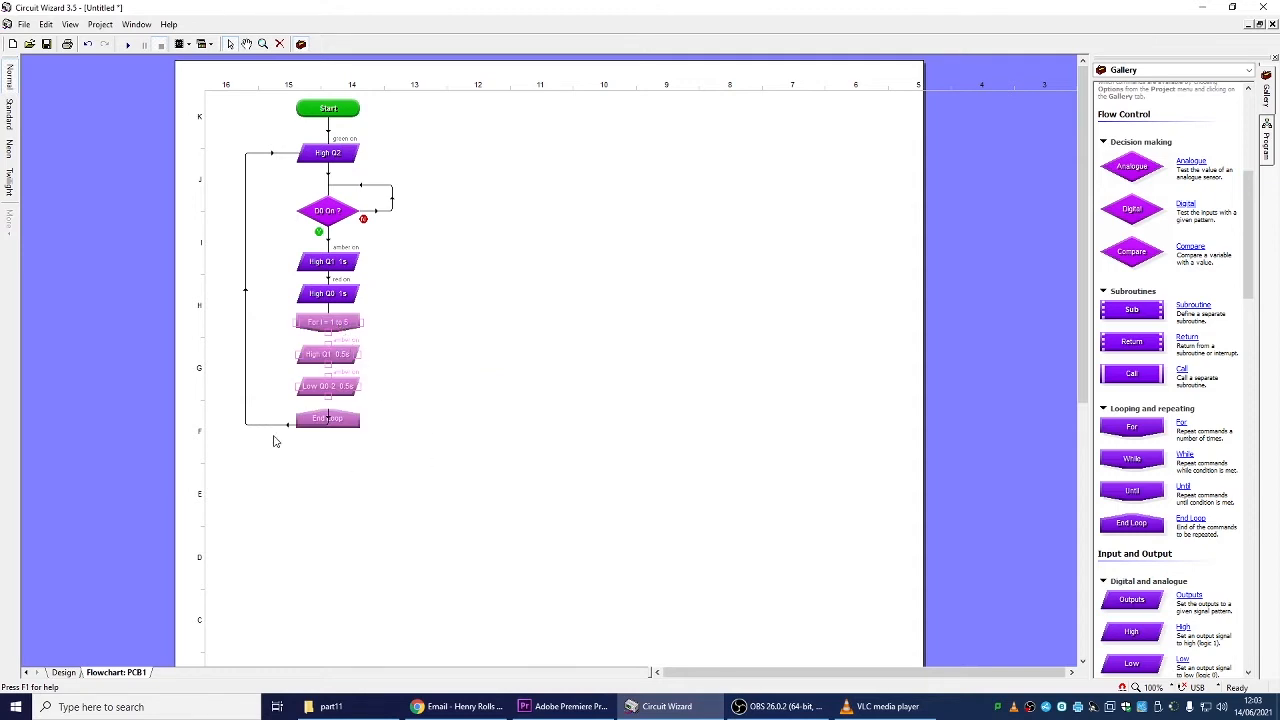
{"action": "key", "text": "ctrl+z"}
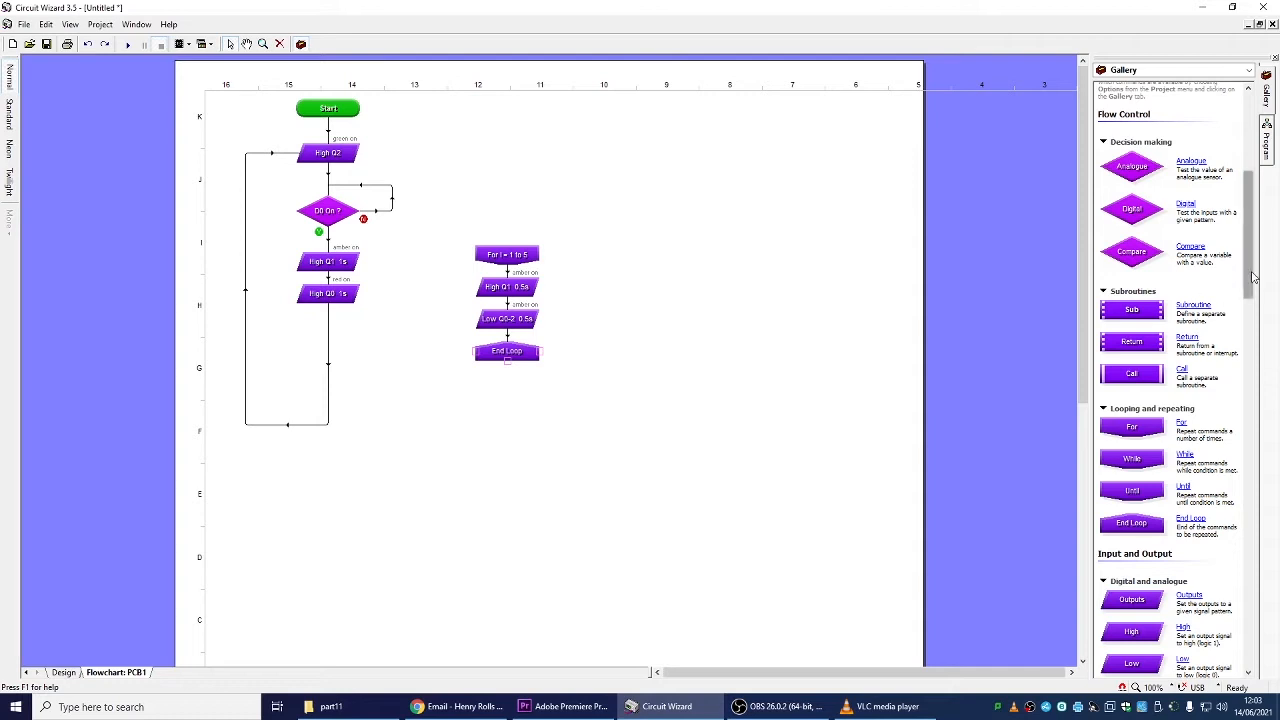
- Move the whole For loop group farther away from the main flowchart, into the empty area of the page
{"action": "scroll", "coordinate": [1230, 300], "scroll_direction": "down", "scroll_amount": 1}
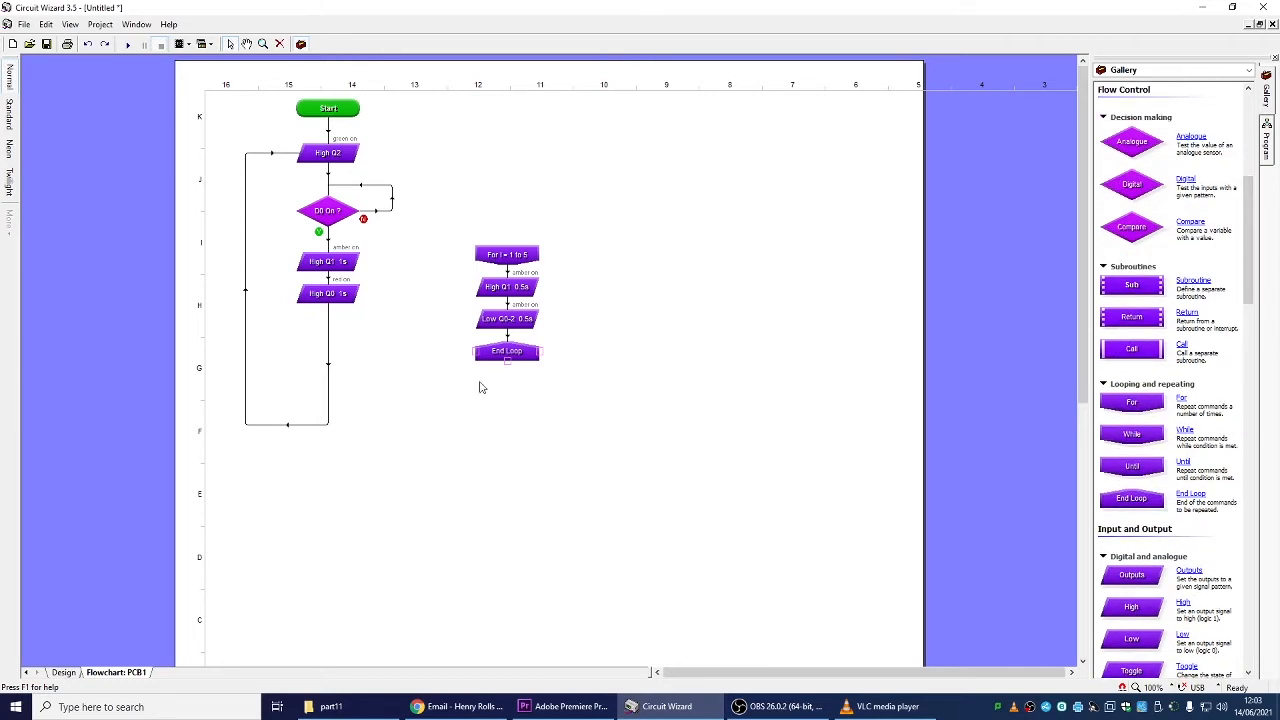
{"action": "left_click_drag", "start_coordinate": [444, 383], "coordinate": [638, 232]}
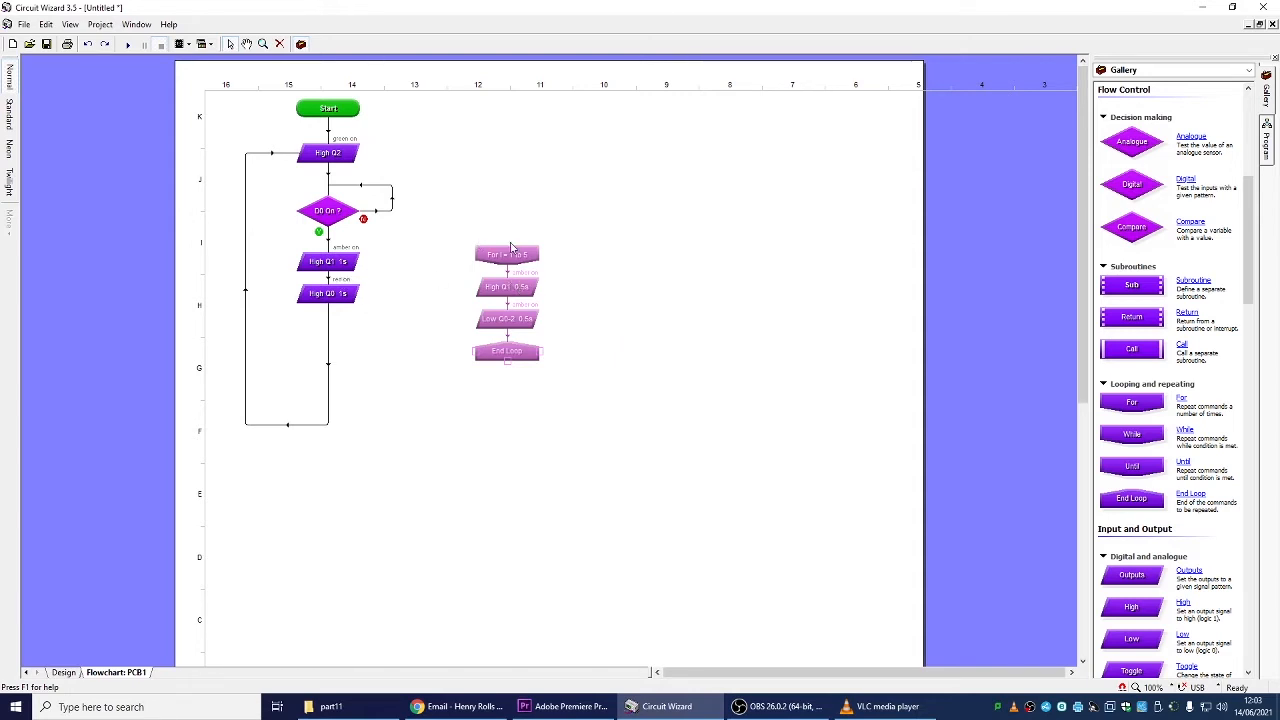
{"action": "left_click_drag", "start_coordinate": [513, 259], "coordinate": [746, 232]}
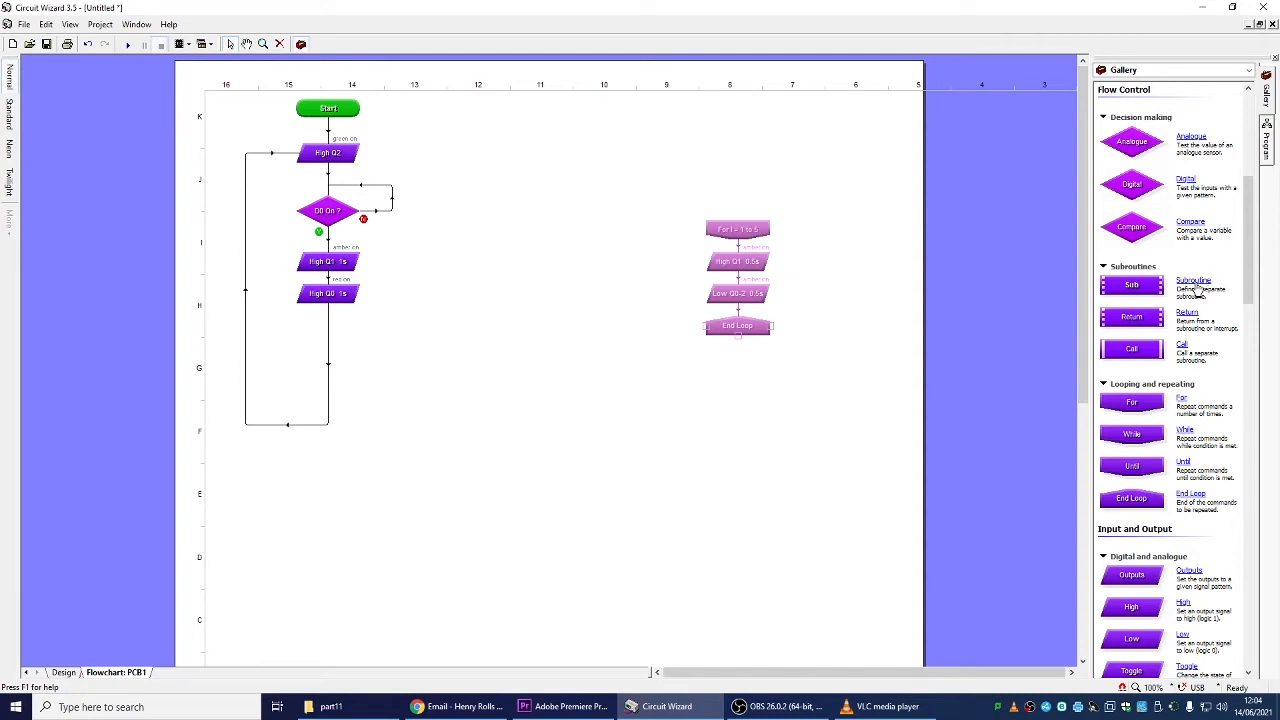
- Wrap the loop with a Sub command above and a Return below, and add a Call beneath the red High Q0 command
{"action": "left_click_drag", "start_coordinate": [1198, 288], "coordinate": [745, 222]}
{"action": "left_click_drag", "start_coordinate": [1158, 318], "coordinate": [742, 374]}
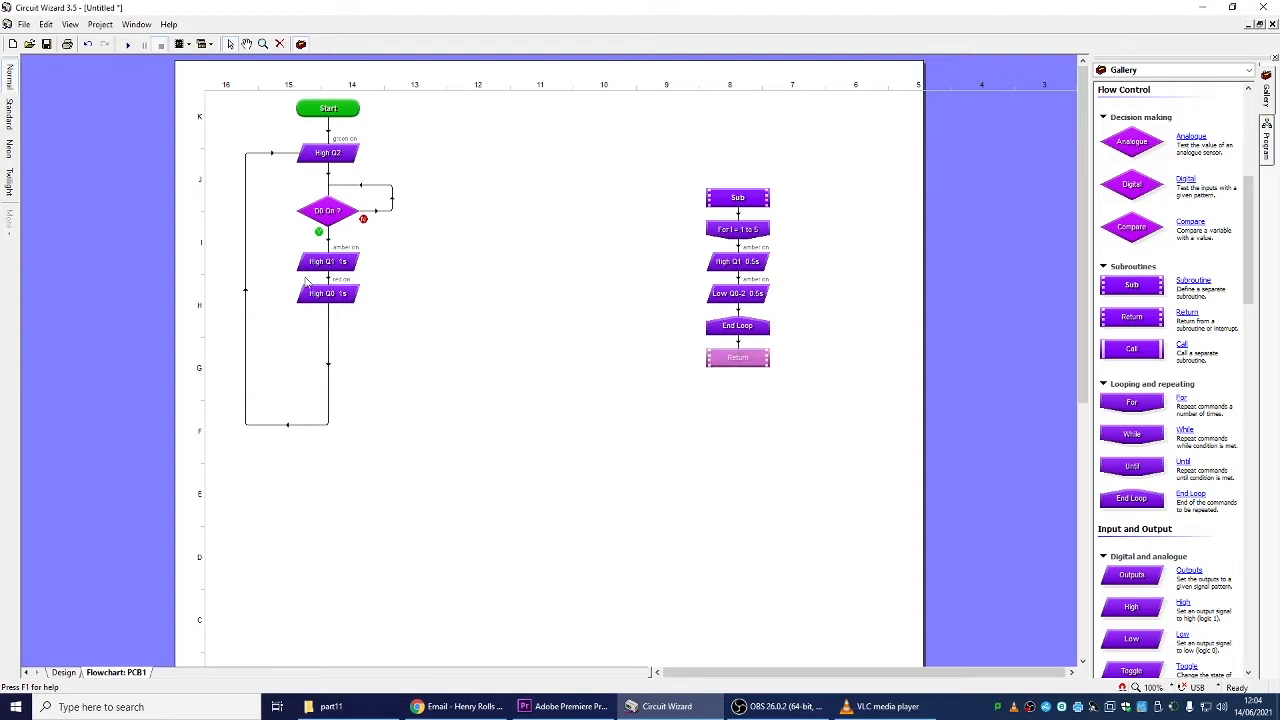
{"action": "left_click_drag", "start_coordinate": [1124, 357], "coordinate": [331, 349]}
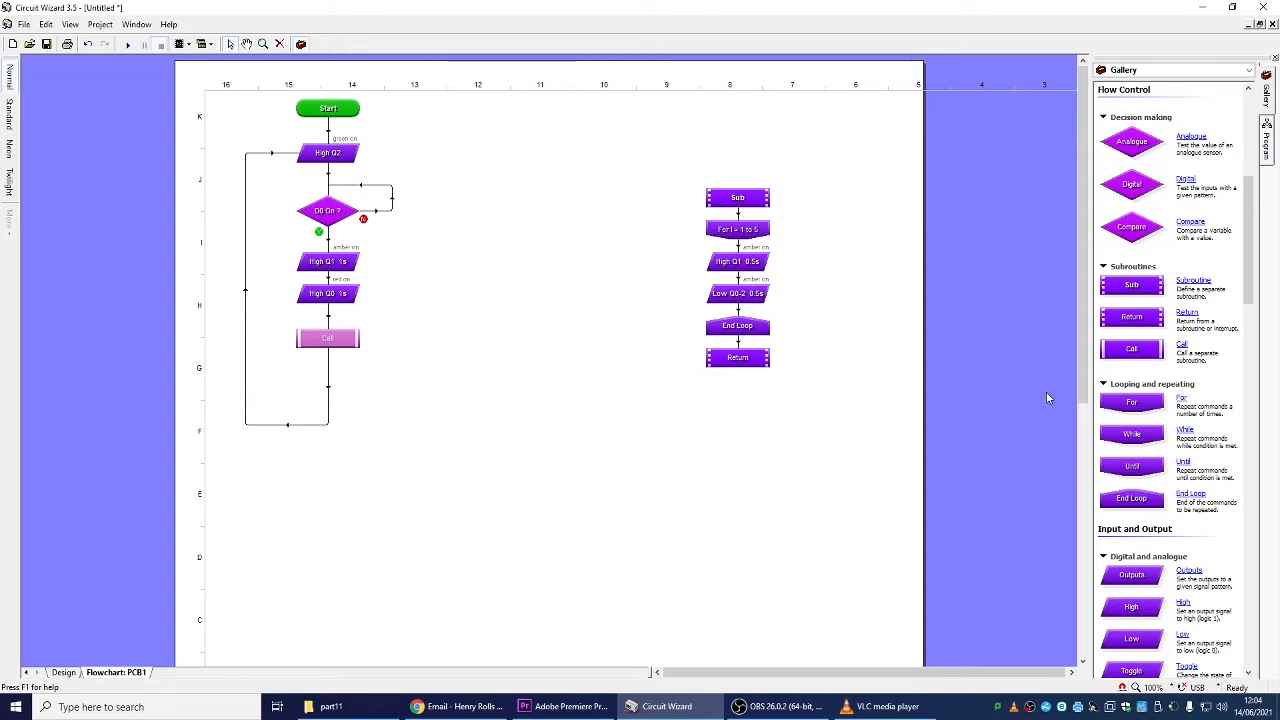
- Name the subroutine "flash amber" and make the Call command in the main flowchart run it
{"action": "double_click", "coordinate": [737, 200]}
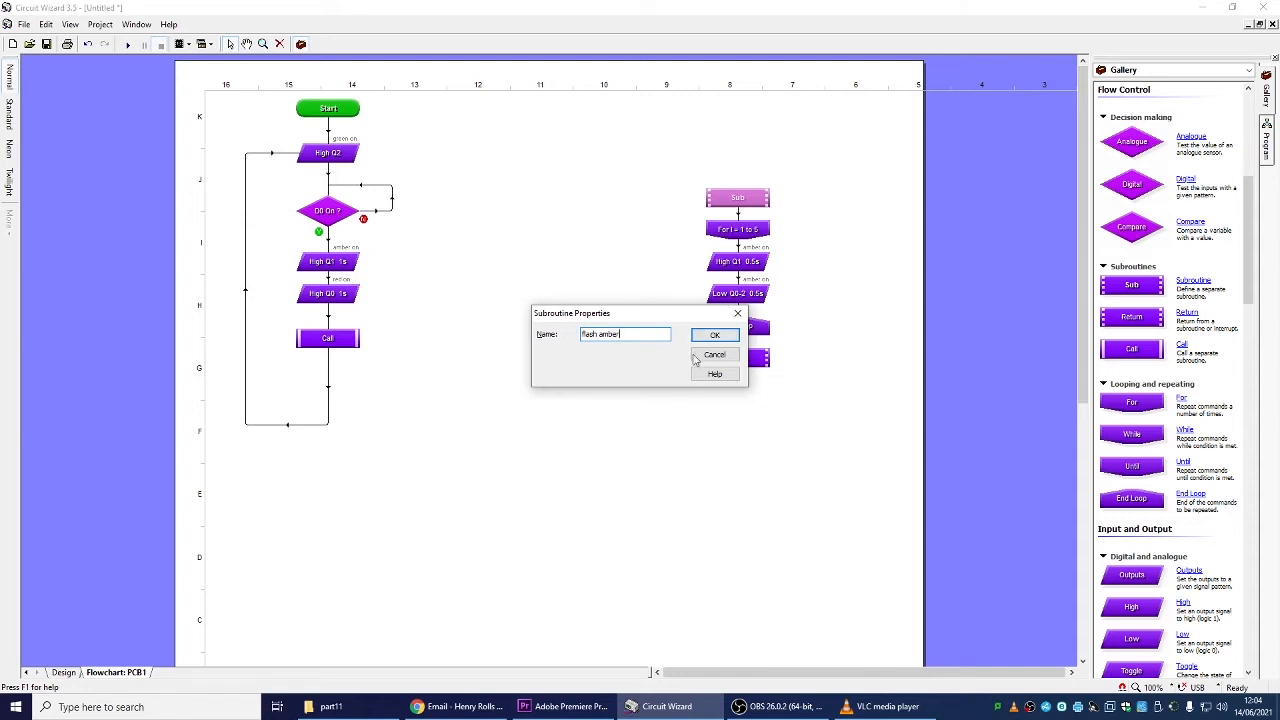
{"action": "left_click", "coordinate": [718, 337]}
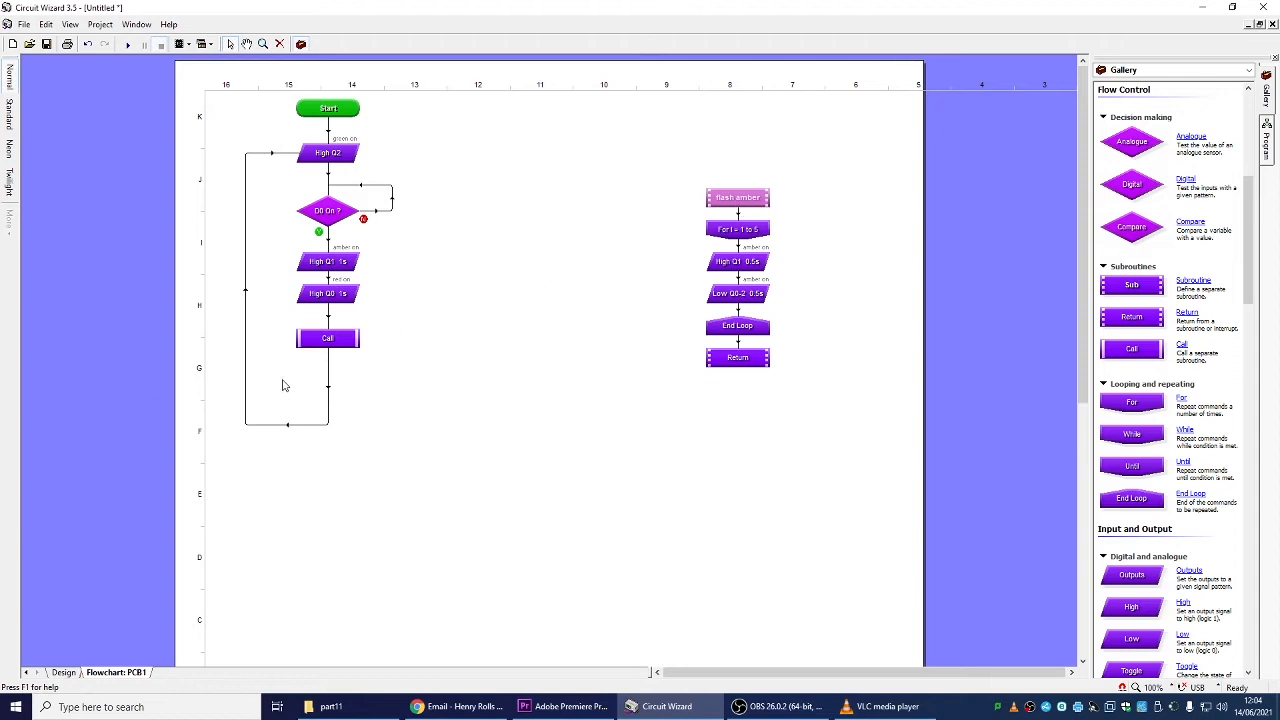
{"action": "double_click", "coordinate": [346, 345]}
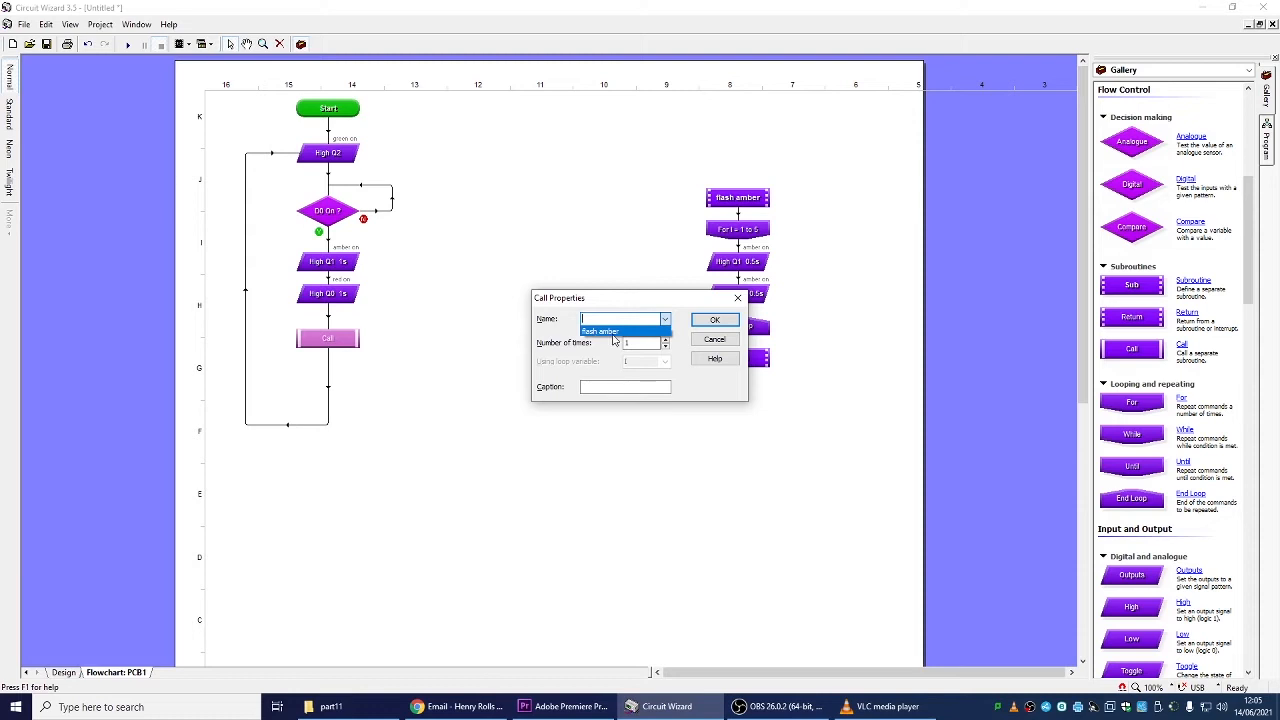
{"action": "left_click", "coordinate": [613, 336]}
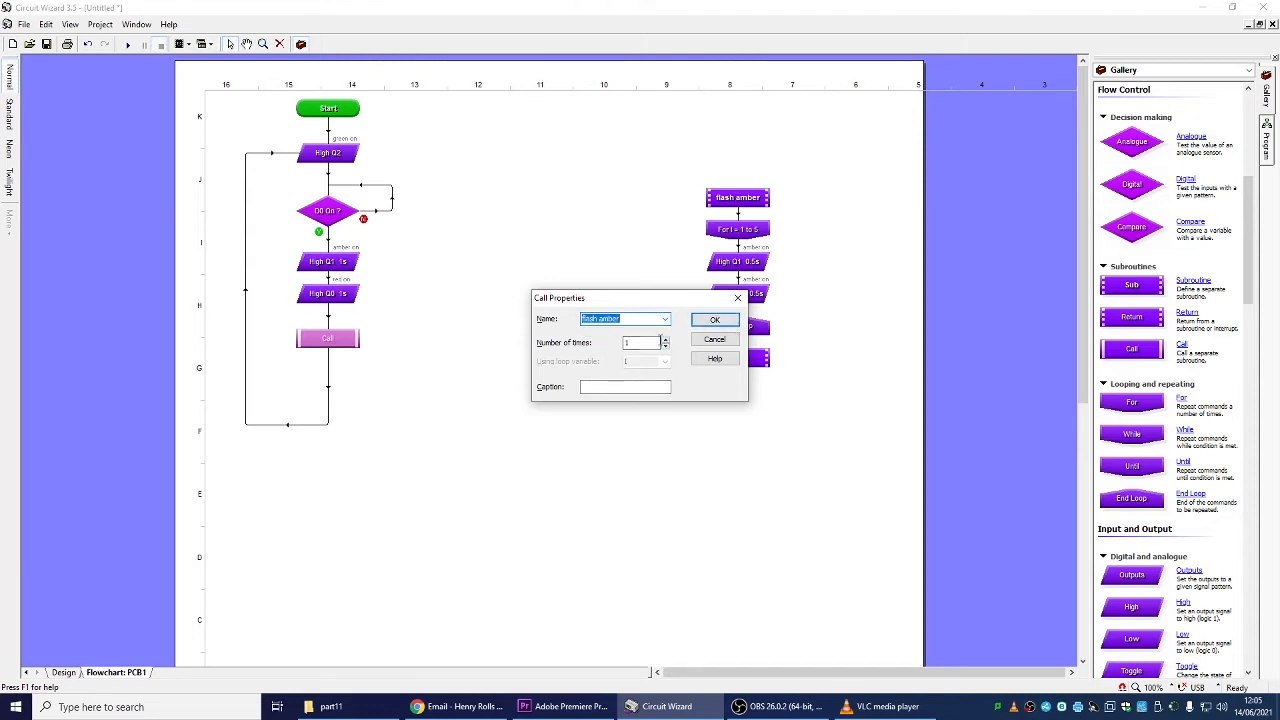
{"action": "left_click", "coordinate": [715, 320]}
- Move the complete flash amber subroutine closer to the main flowchart
{"action": "left_click_drag", "start_coordinate": [664, 380], "coordinate": [508, 219]}
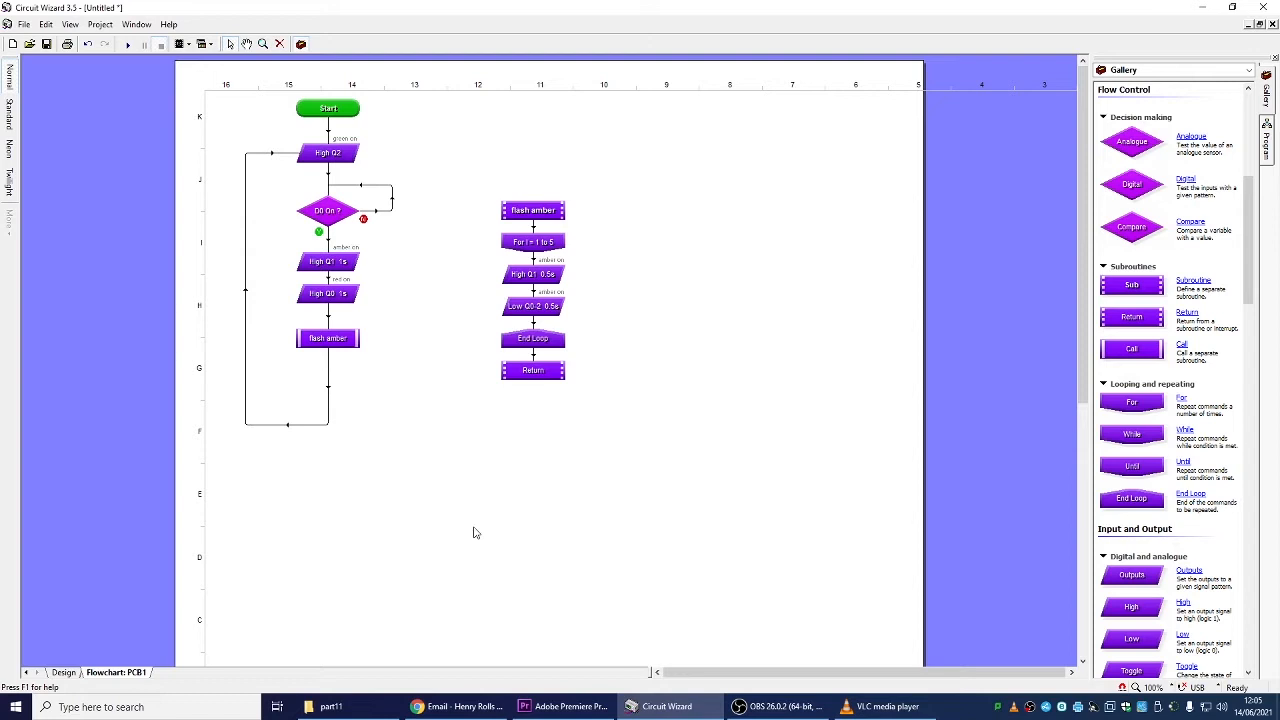
- Simulate the circuit design and operate the push switch to test the flash amber sequence
{"action": "left_click", "coordinate": [66, 672]}
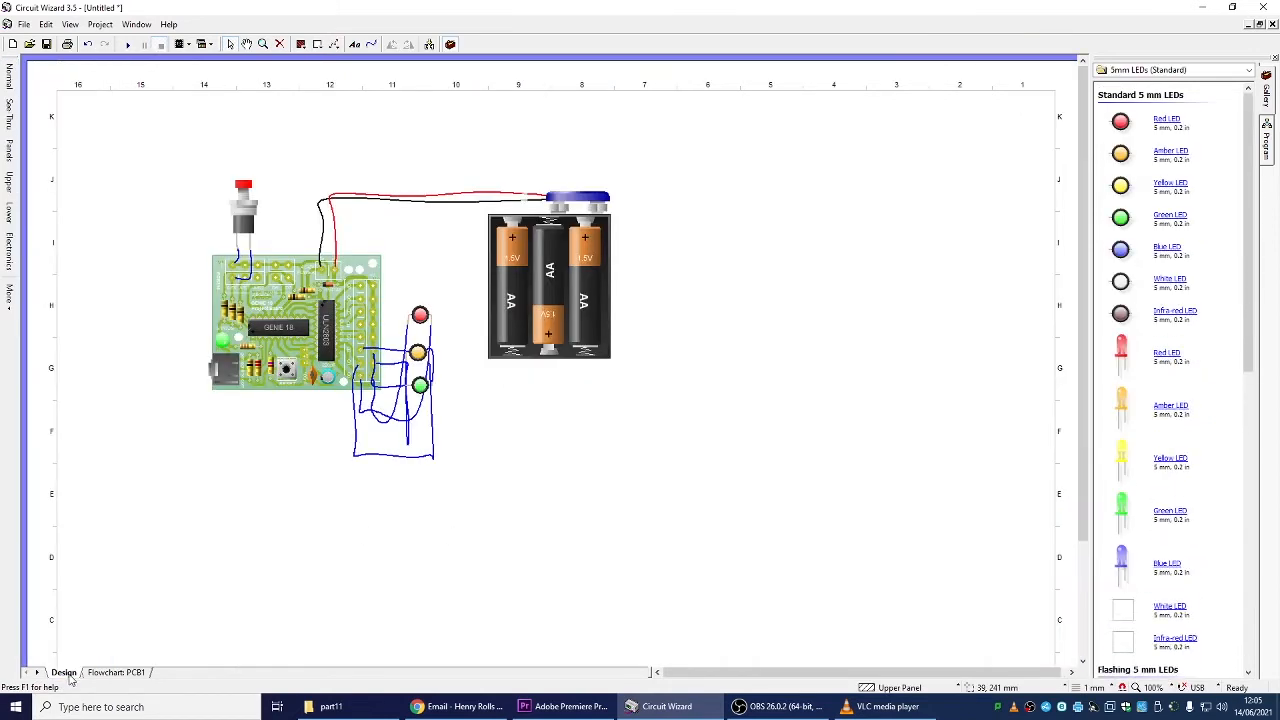
{"action": "left_click", "coordinate": [127, 44]}
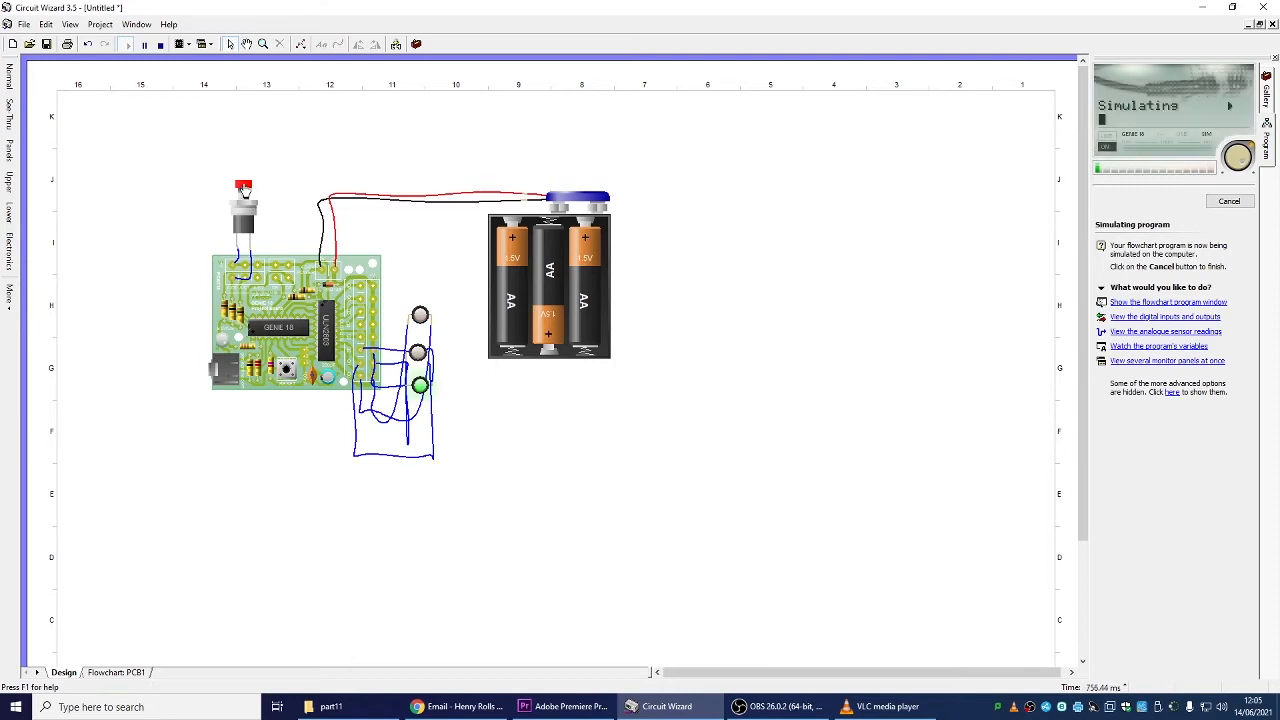
{"action": "left_click", "coordinate": [244, 190]}
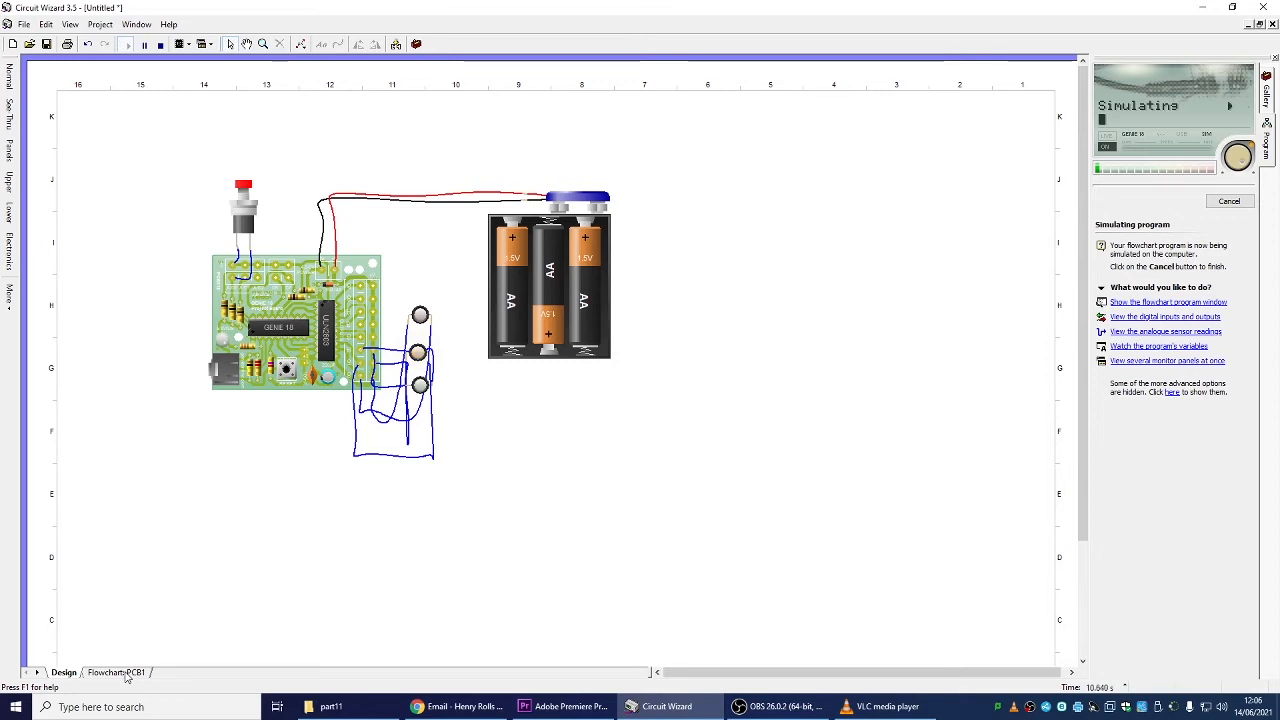
- Return to the flowchart and move the whole flash amber subroutine up and closer to the main flowchart
{"action": "left_click", "coordinate": [127, 675]}
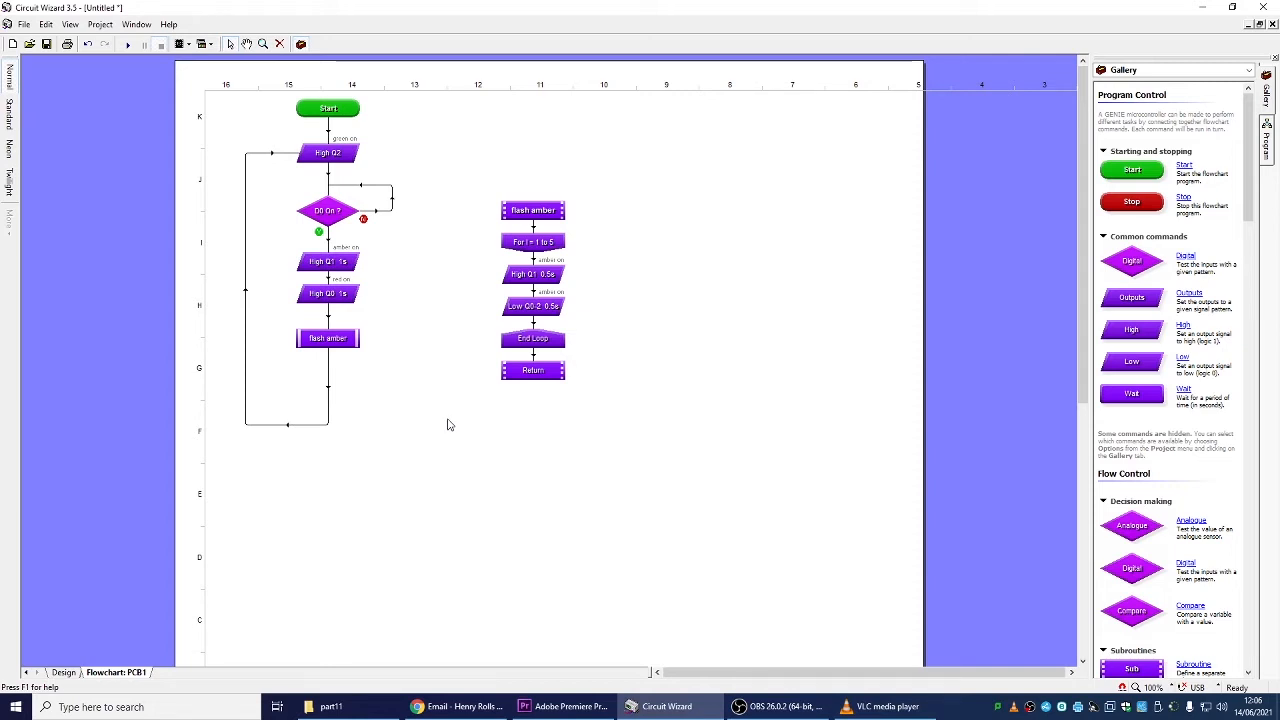
{"action": "left_click_drag", "start_coordinate": [468, 428], "coordinate": [604, 122]}
{"action": "left_click_drag", "start_coordinate": [519, 217], "coordinate": [470, 134]}
{"action": "left_click", "coordinate": [588, 375]}
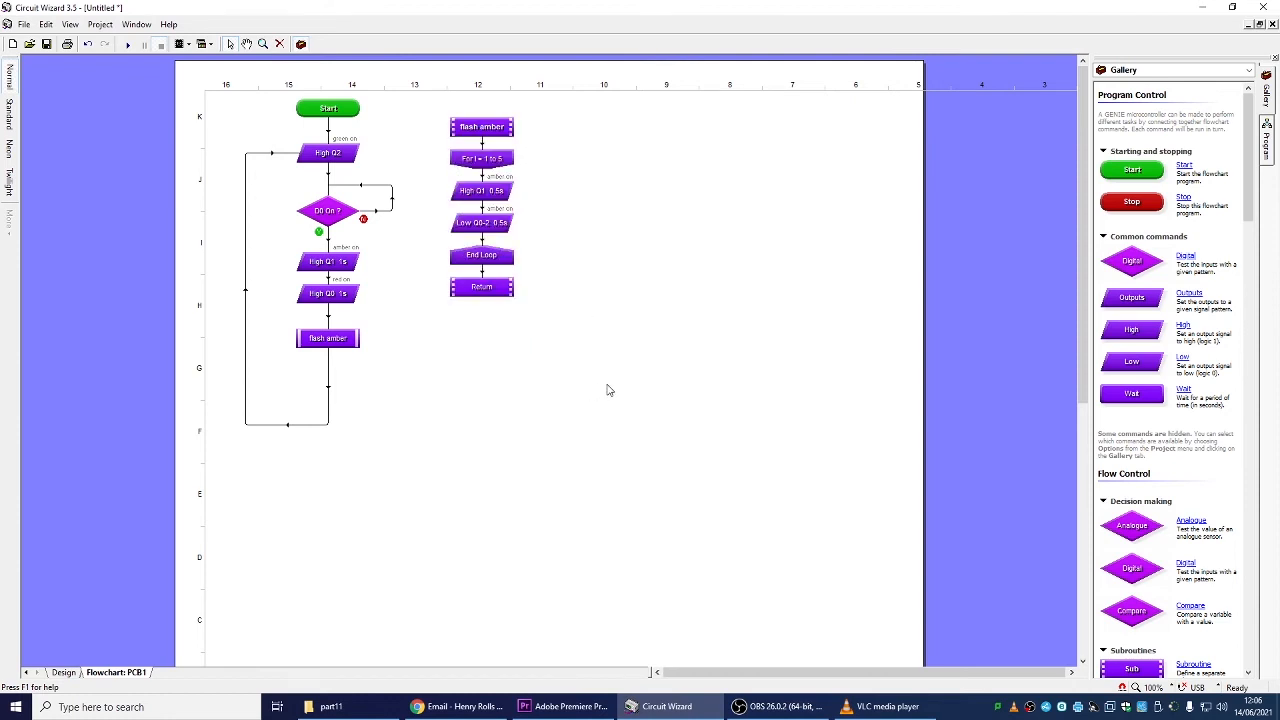
- Insert a Clock command between the green High Q2 command and the D0 decision, with its action starting the clock counting
{"action": "left_click_drag", "start_coordinate": [1250, 192], "coordinate": [1262, 486]}
{"action": "left_click_drag", "start_coordinate": [1147, 467], "coordinate": [609, 384]}
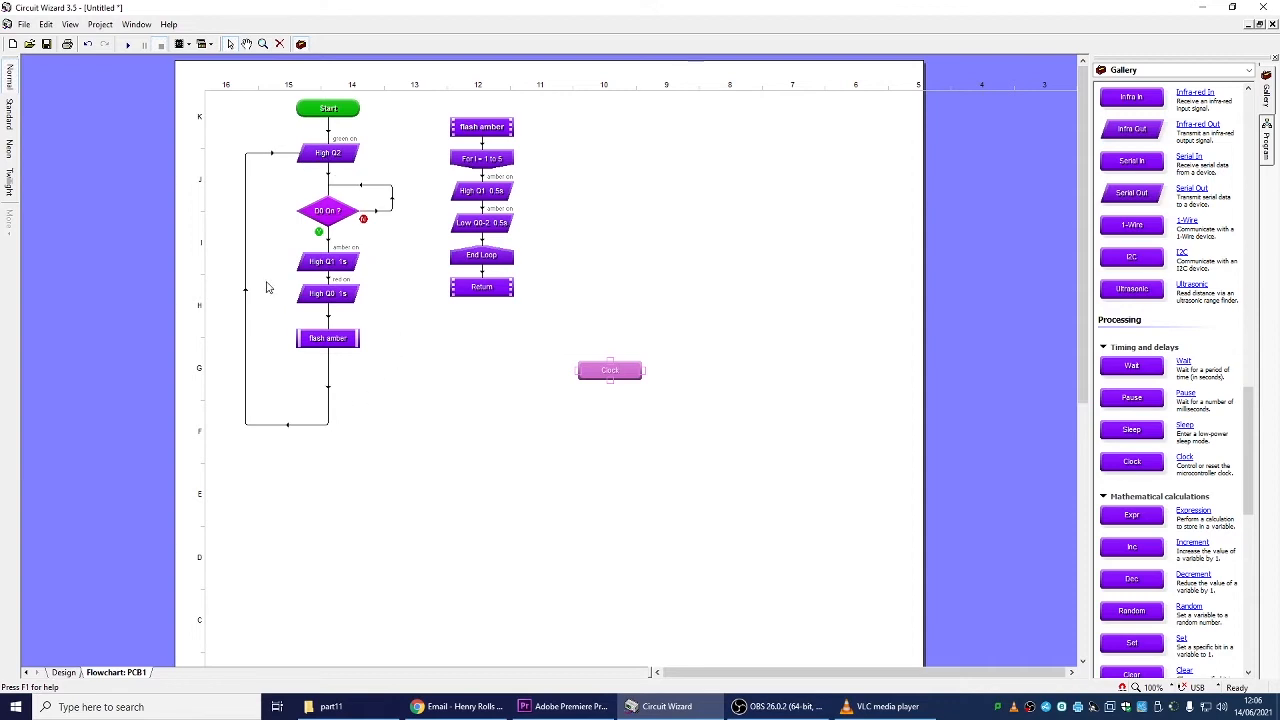
{"action": "left_click_drag", "start_coordinate": [342, 163], "coordinate": [323, 158]}
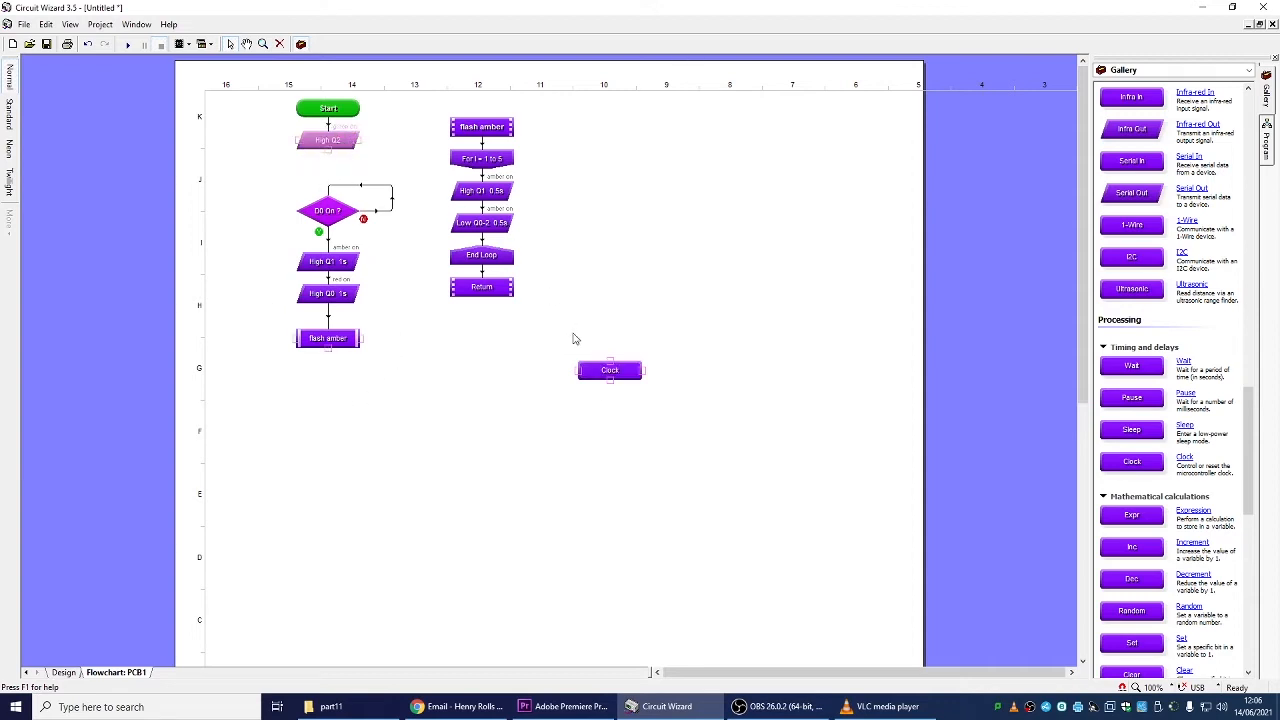
{"action": "left_click_drag", "start_coordinate": [608, 371], "coordinate": [331, 178]}
{"action": "double_click", "coordinate": [331, 176]}
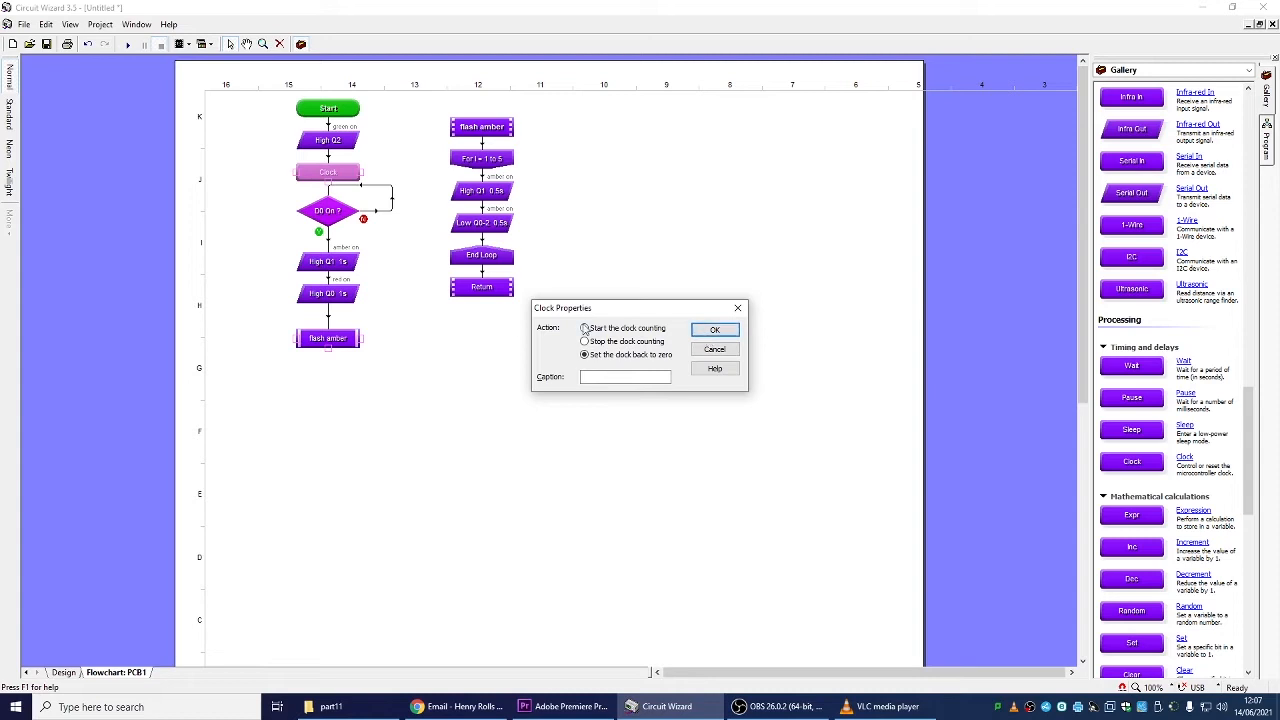
{"action": "left_click", "coordinate": [716, 330]}
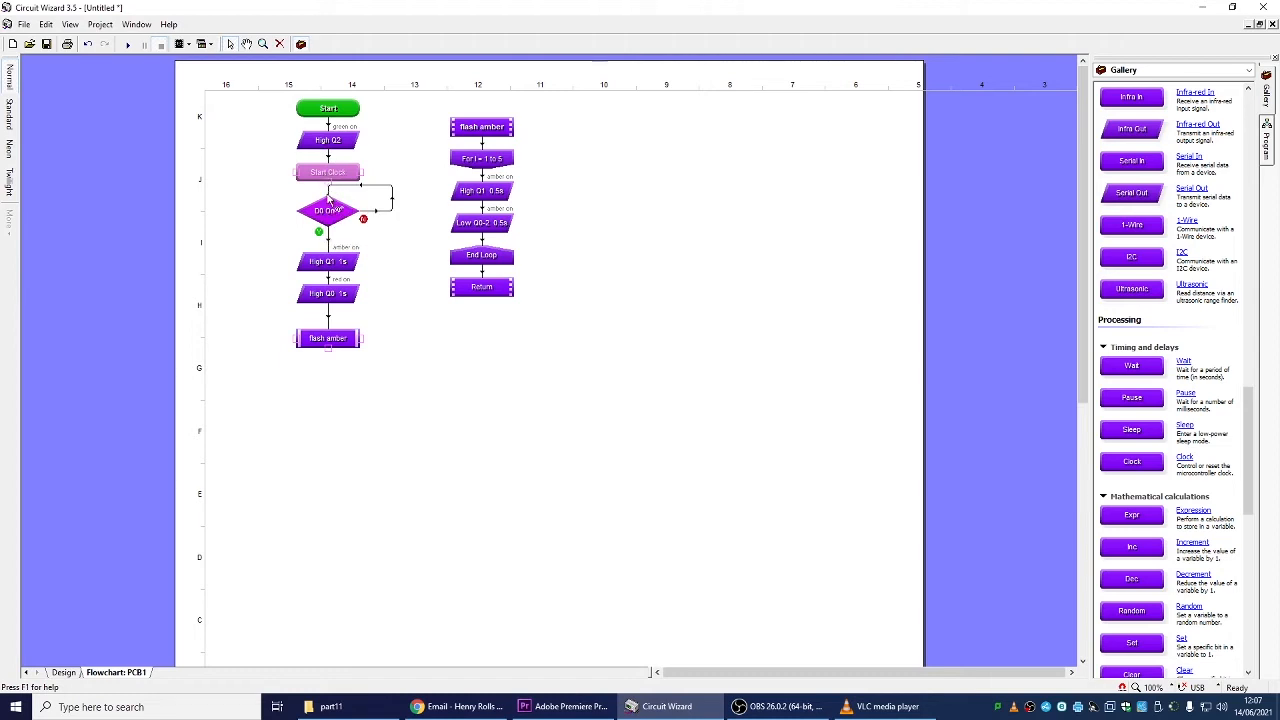
- Shift the amber, red and flash amber commands down and insert a Compare decision beneath the D0 decision
{"action": "left_click_drag", "start_coordinate": [278, 366], "coordinate": [340, 315]}
{"action": "left_click", "coordinate": [400, 290]}
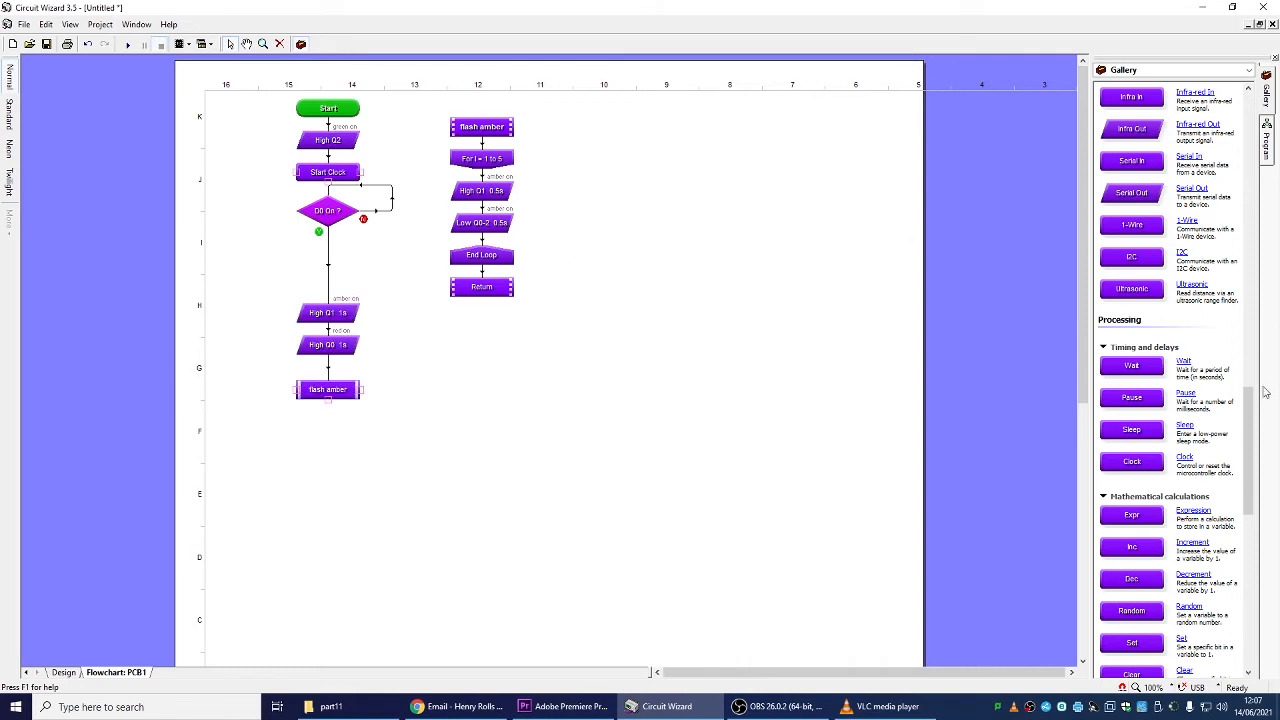
{"action": "scroll", "coordinate": [1246, 455], "scroll_direction": "up", "scroll_amount": 2}
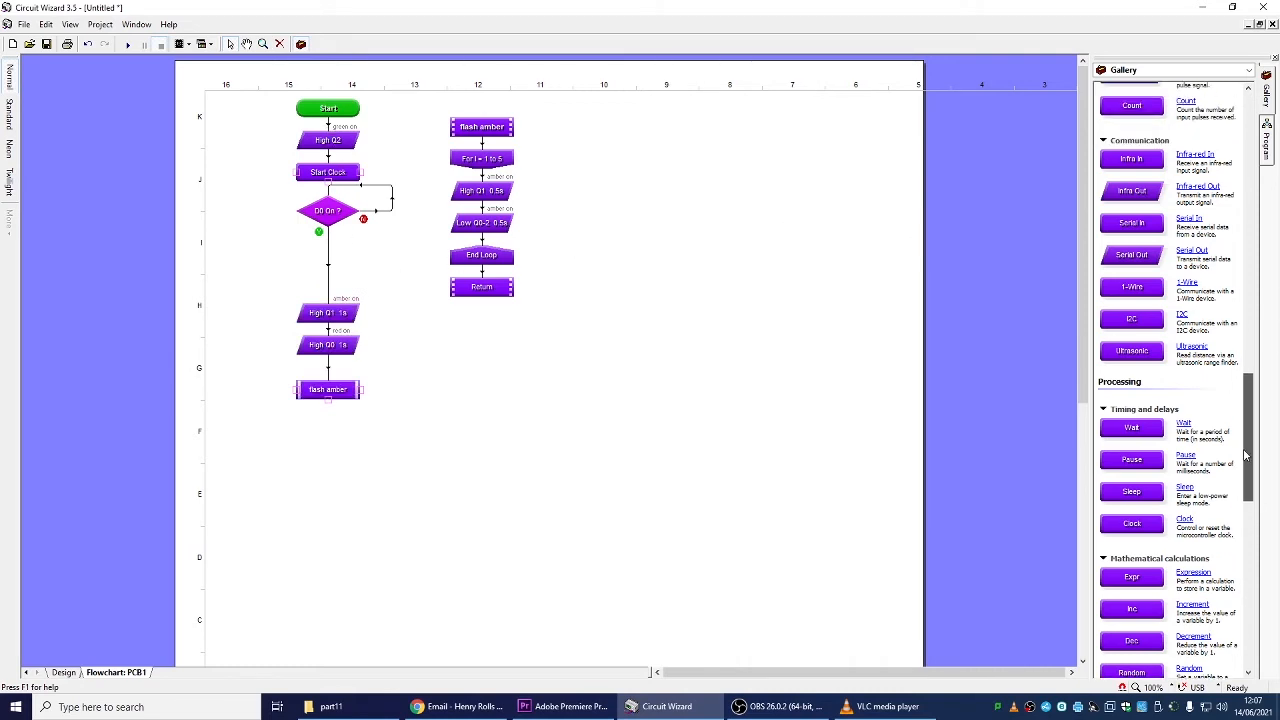
{"action": "left_click_drag", "start_coordinate": [1246, 455], "coordinate": [1246, 291]}
{"action": "scroll", "coordinate": [1246, 300], "scroll_direction": "up", "scroll_amount": 10}
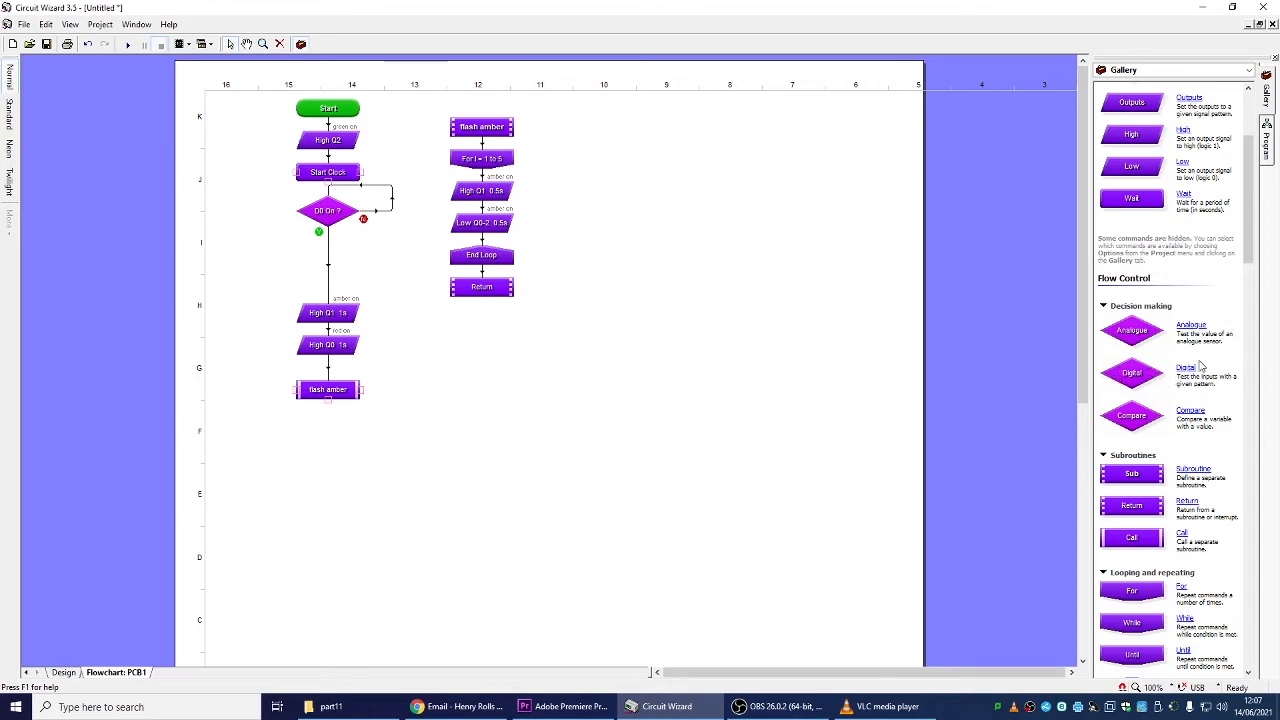
{"action": "left_click_drag", "start_coordinate": [1145, 425], "coordinate": [326, 290]}
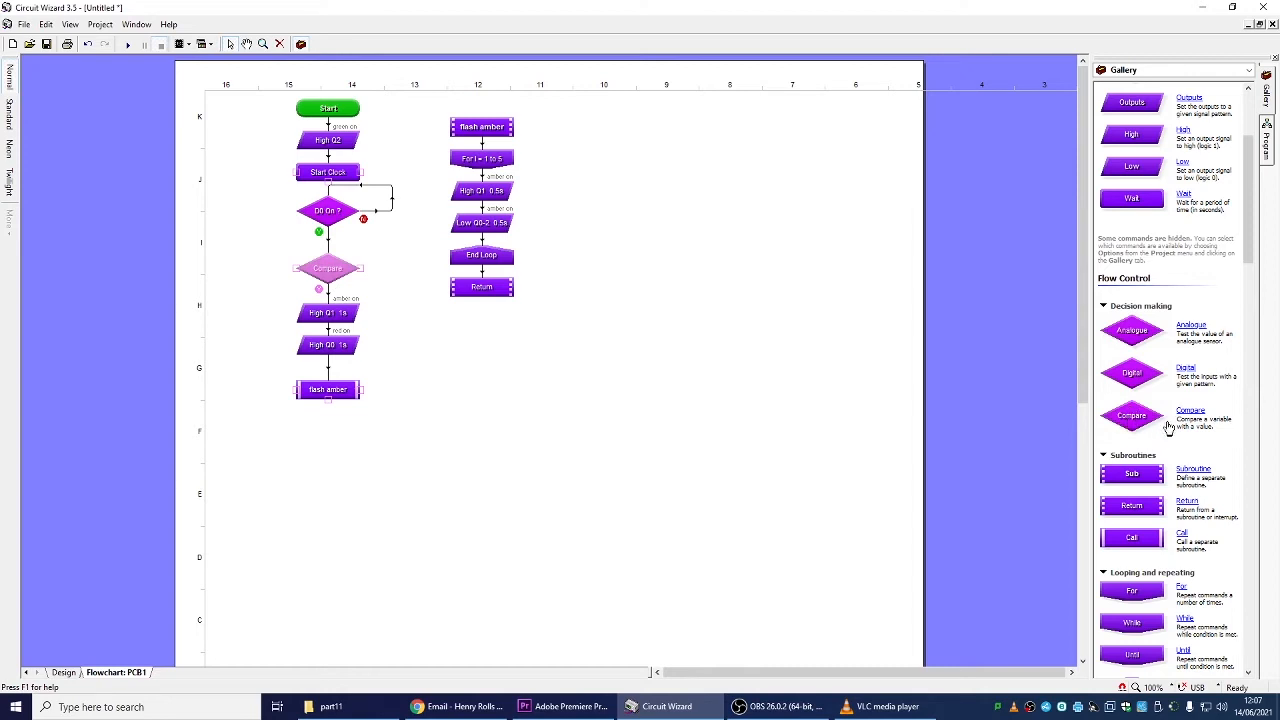
- Set the Compare decision to TIME > 5 and route its No branch back into the D0 decision's loop
{"action": "double_click", "coordinate": [338, 272]}
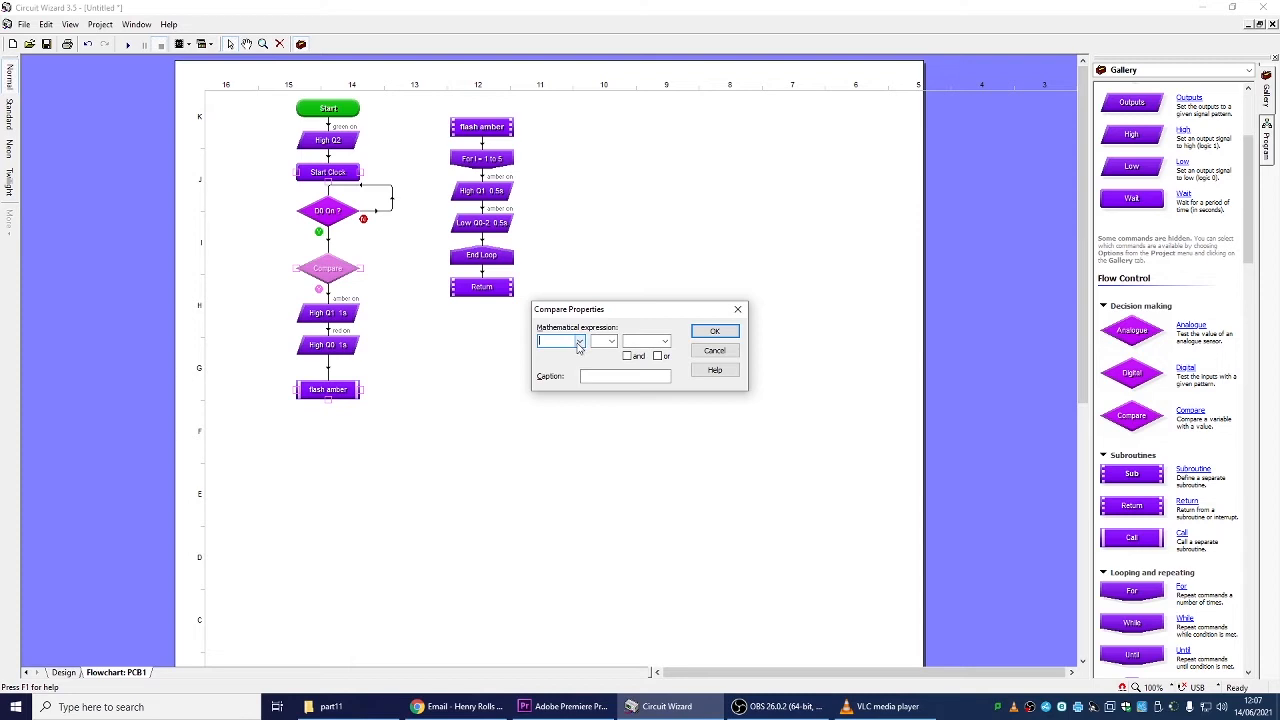
{"action": "left_click", "coordinate": [579, 342]}
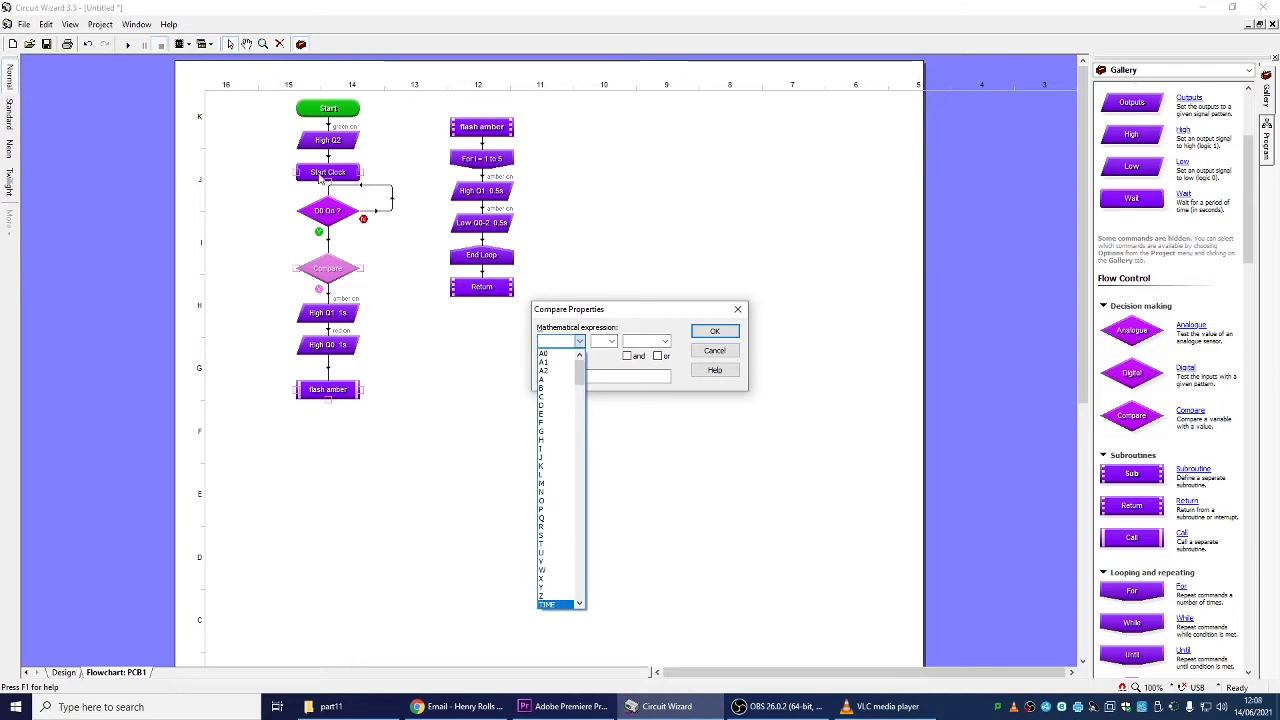
{"action": "left_click", "coordinate": [552, 606]}
{"action": "left_click", "coordinate": [611, 342]}
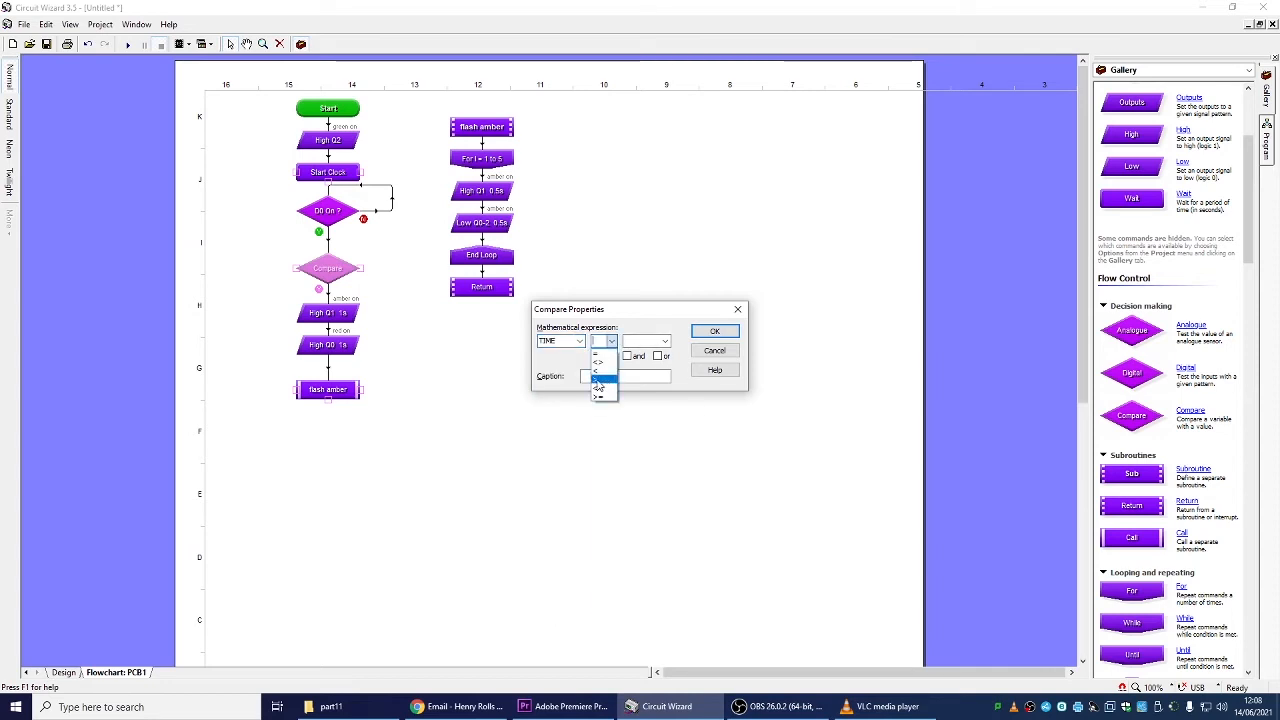
{"action": "left_click", "coordinate": [598, 379]}
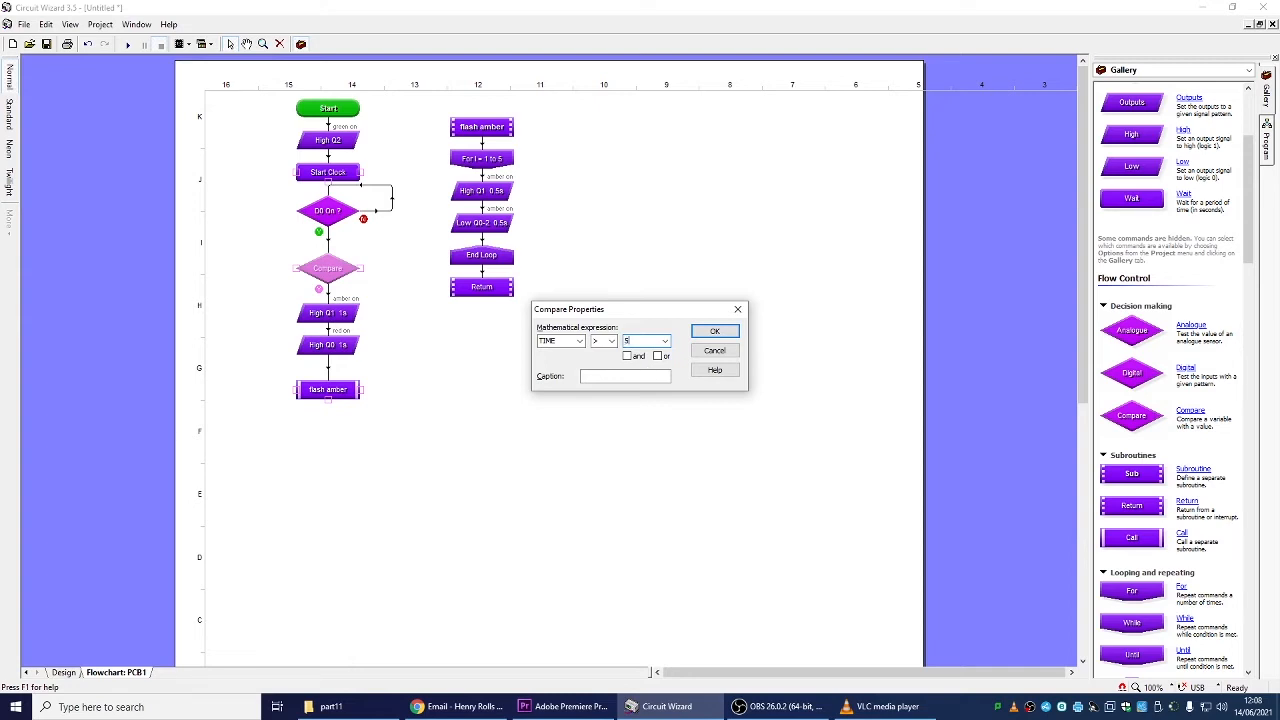
{"action": "left_click", "coordinate": [716, 328]}
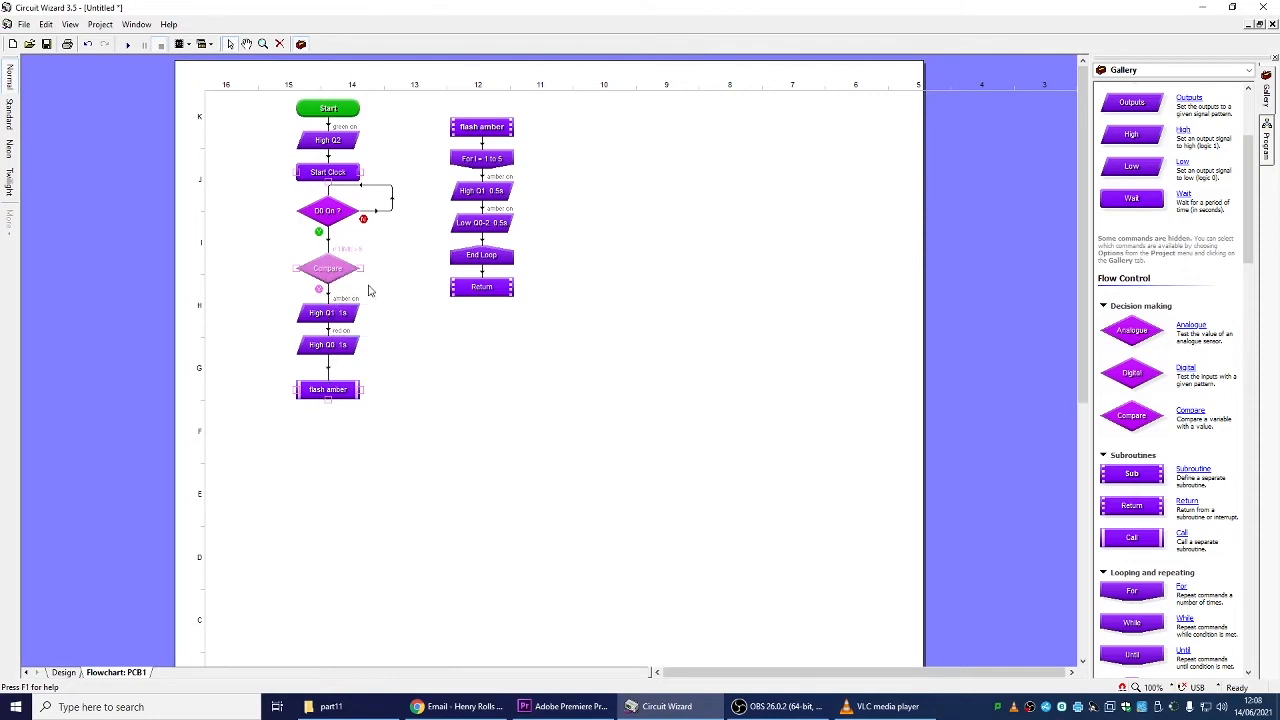
{"action": "mouse_move", "coordinate": [362, 268]}
{"action": "left_mouse_down"}
{"action": "mouse_move", "coordinate": [397, 264]}
{"action": "mouse_move", "coordinate": [391, 190]}
{"action": "left_mouse_up"}
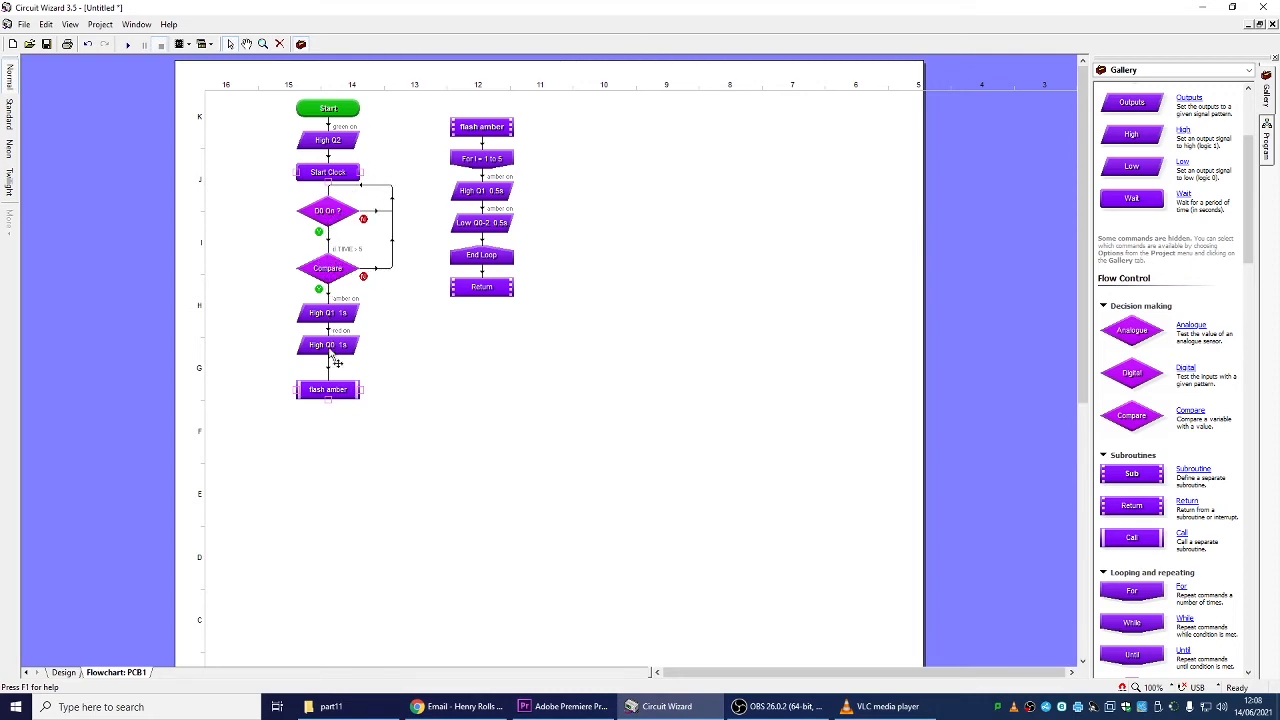
- Loop the flash amber call back to High Q2 and place a copied Clock command on that line, setting the clock back to zero
{"action": "left_click_drag", "start_coordinate": [255, 434], "coordinate": [305, 136]}
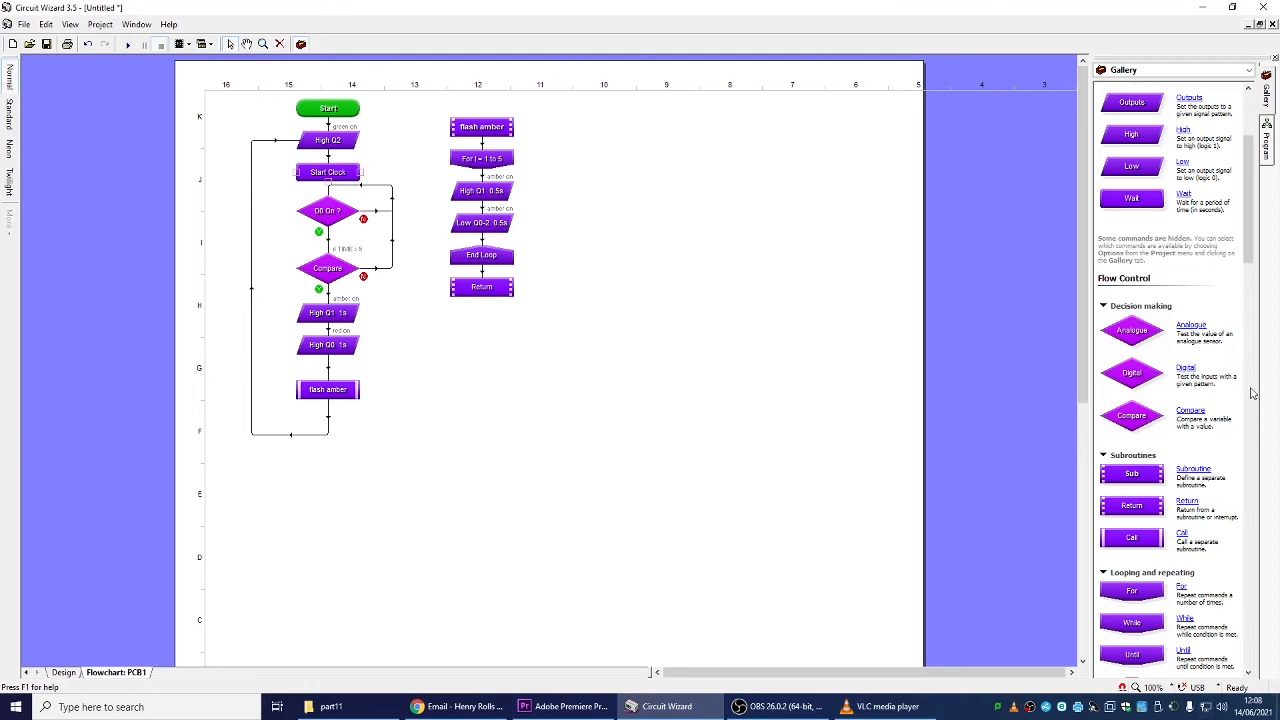
{"action": "left_click", "coordinate": [326, 170]}
{"action": "left_click_drag", "start_coordinate": [328, 173], "coordinate": [252, 259]}
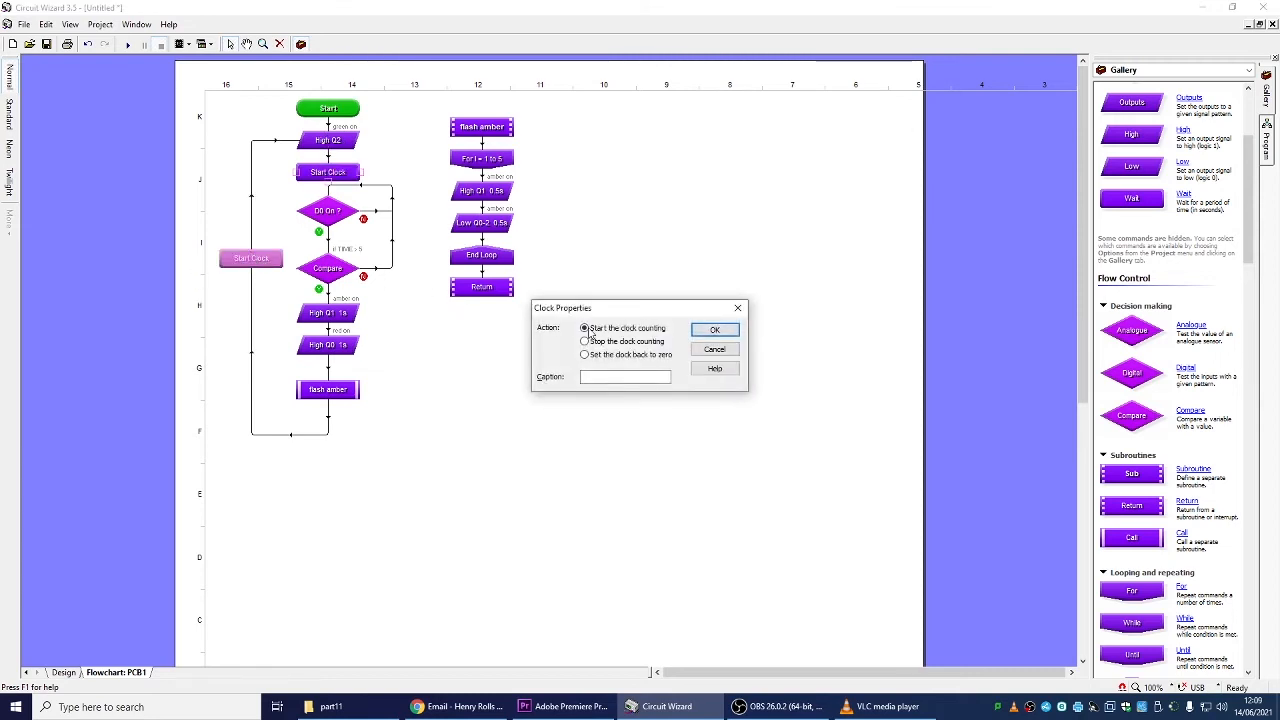
{"action": "left_click", "coordinate": [585, 355]}
{"action": "left_click", "coordinate": [714, 331]}
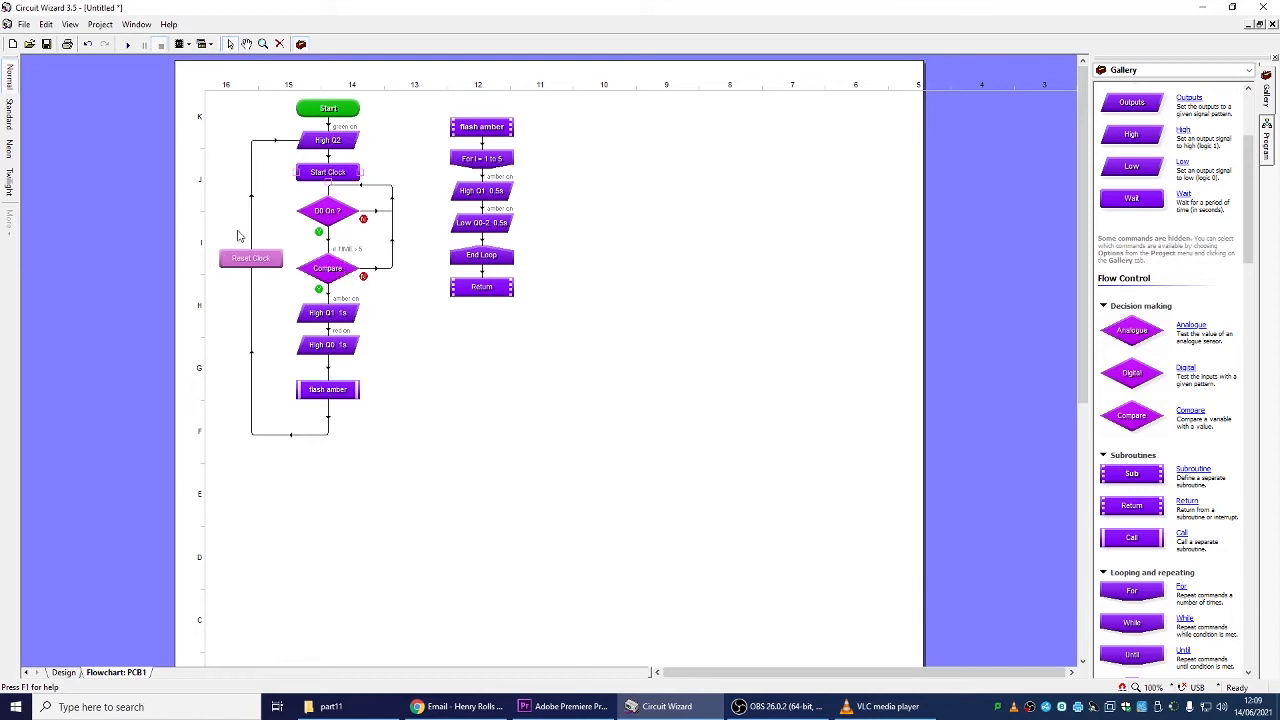
{"action": "left_click", "coordinate": [337, 224]}
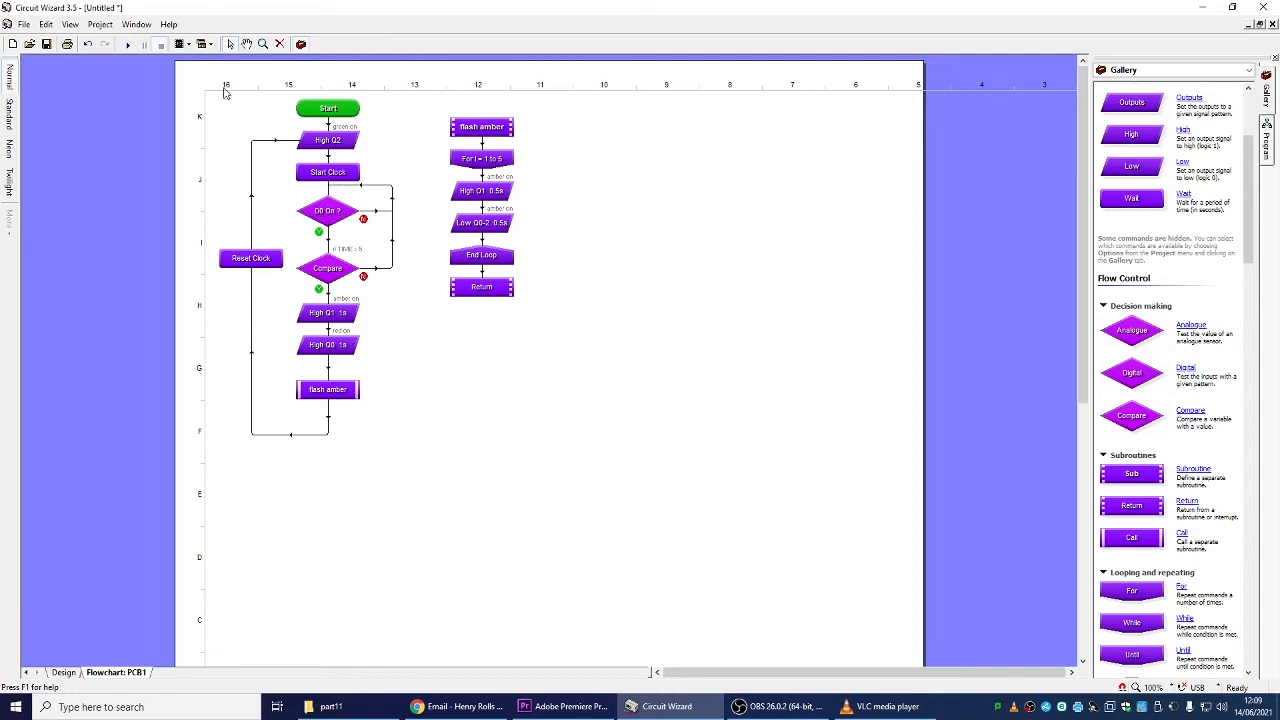
- Simulate the circuit and operate the push switch repeatedly to test whether the lights respect the five-second minimum
{"action": "left_click", "coordinate": [63, 672]}
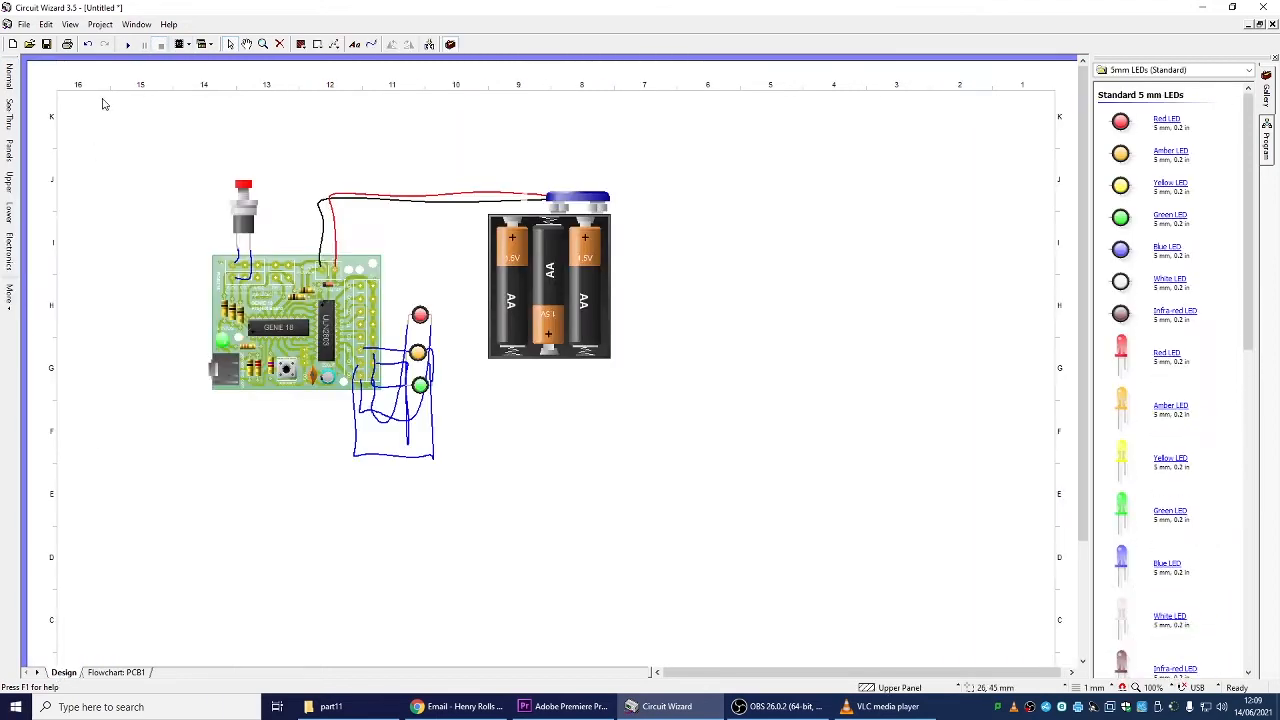
{"action": "left_click", "coordinate": [125, 44]}
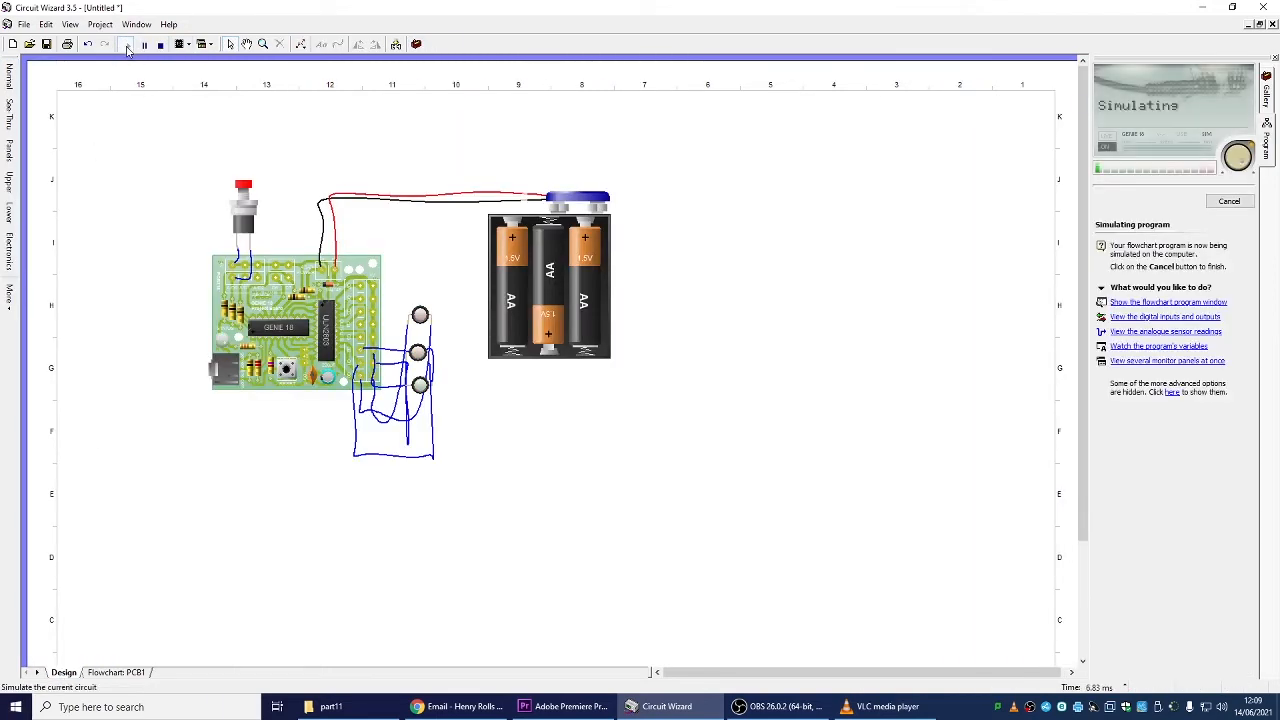
{"action": "left_click", "coordinate": [244, 188]}
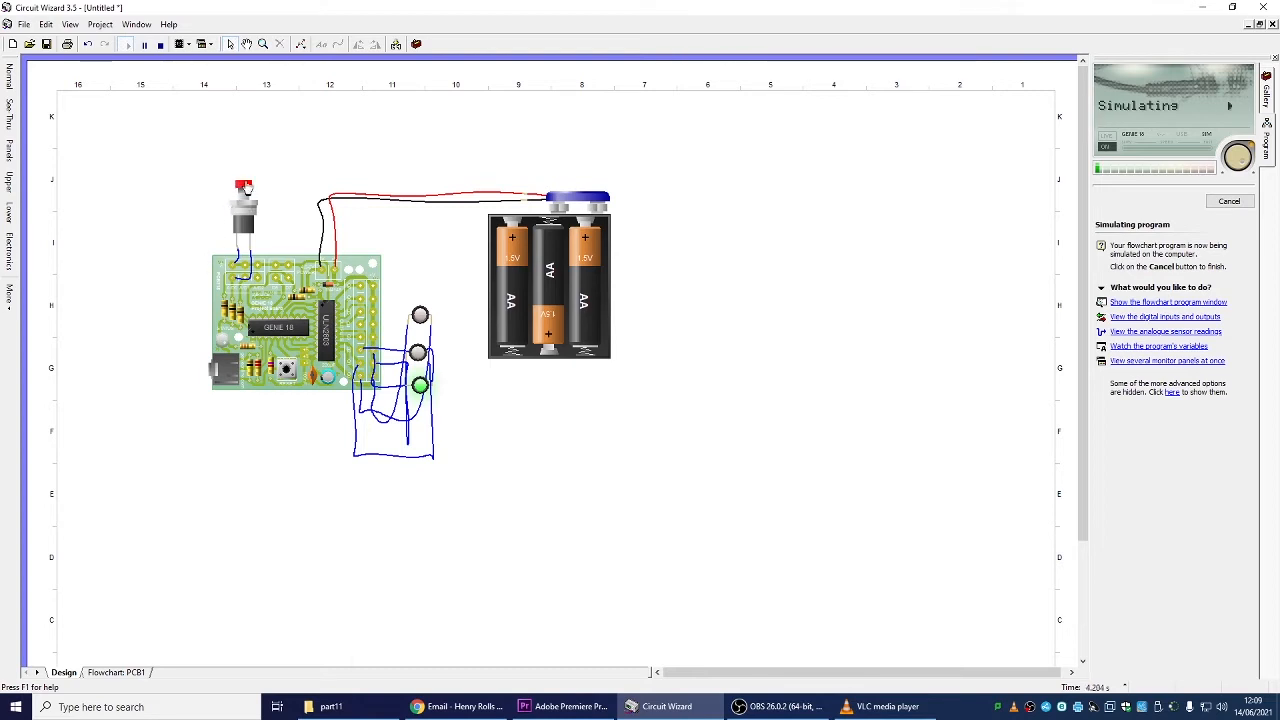
{"action": "left_click", "coordinate": [243, 185]}
{"action": "left_click", "coordinate": [244, 188]}
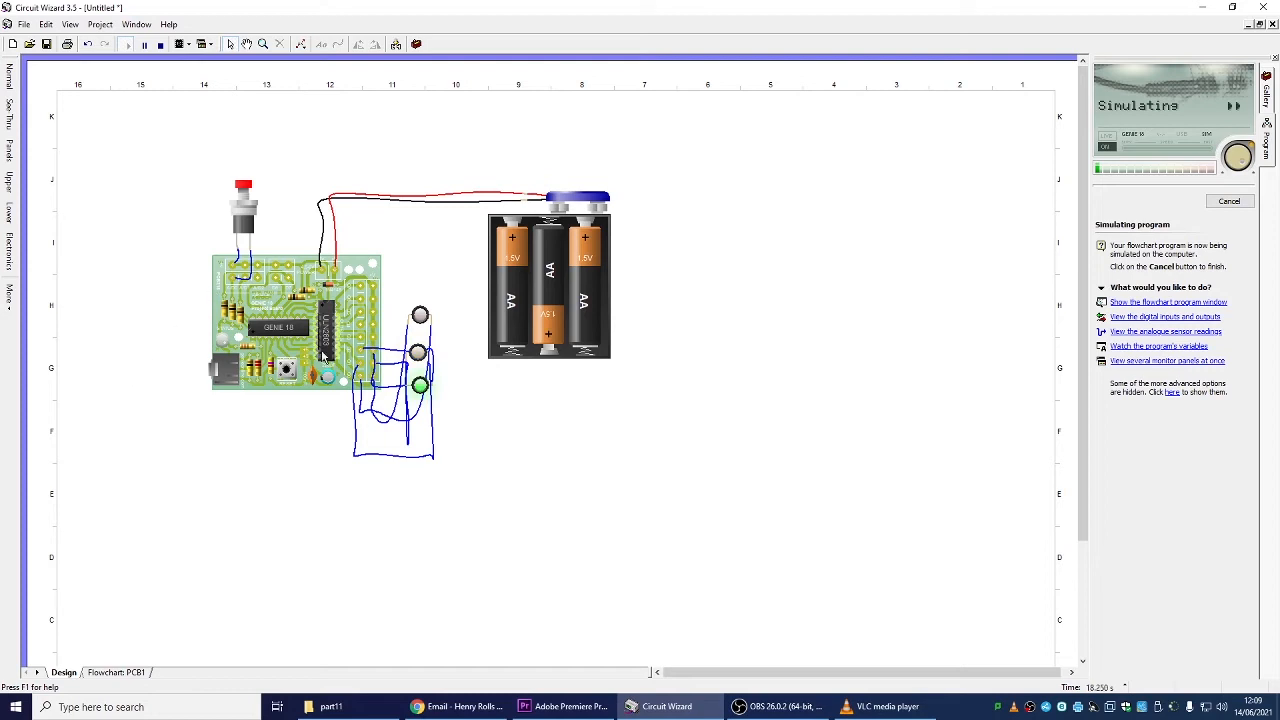
{"action": "left_click", "coordinate": [244, 190]}
{"action": "left_click", "coordinate": [244, 190]}
{"action": "left_click", "coordinate": [244, 190]}
{"action": "left_click", "coordinate": [244, 190]}
{"action": "left_click", "coordinate": [244, 190]}
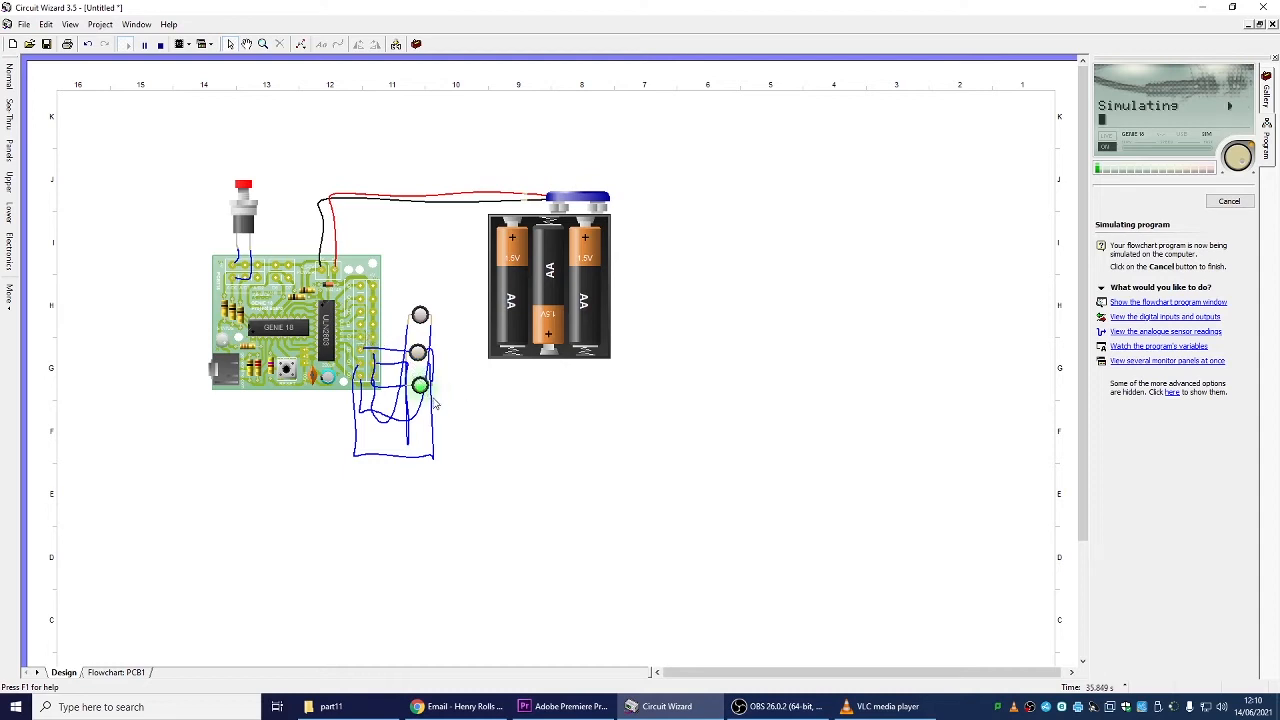
{"action": "mouse_move", "coordinate": [420, 317]}
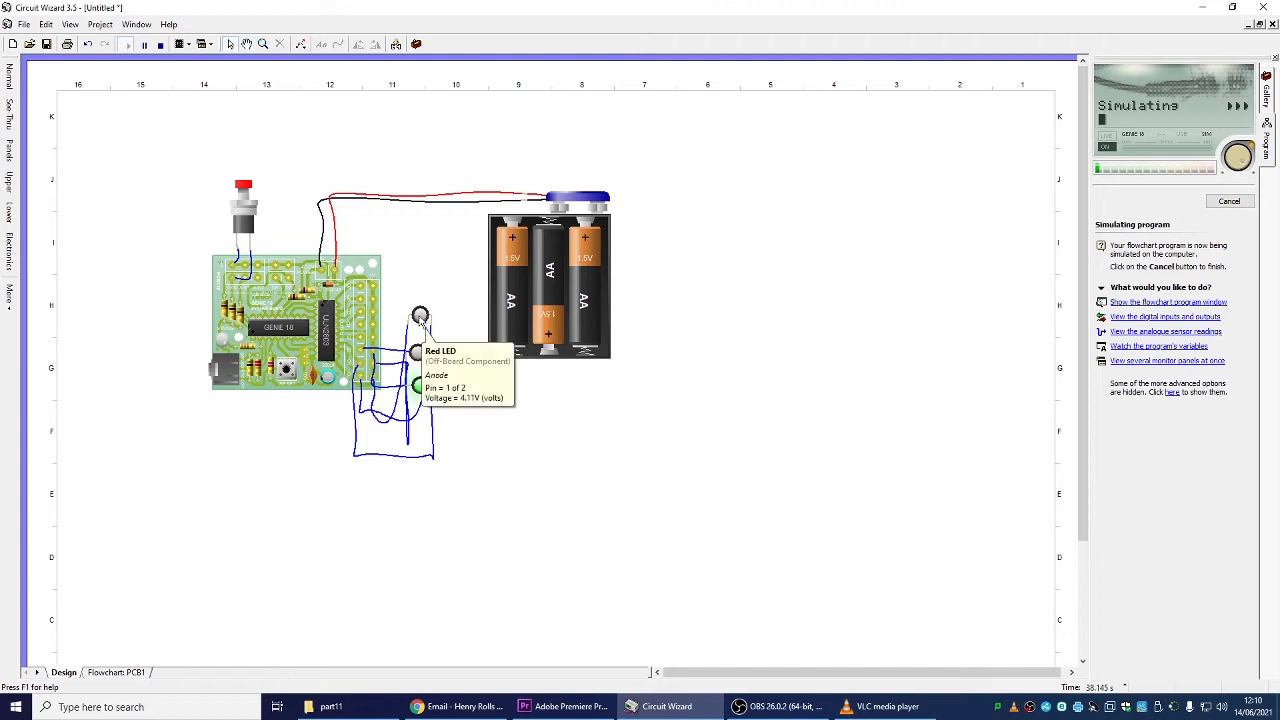
{"action": "mouse_move", "coordinate": [417, 367]}
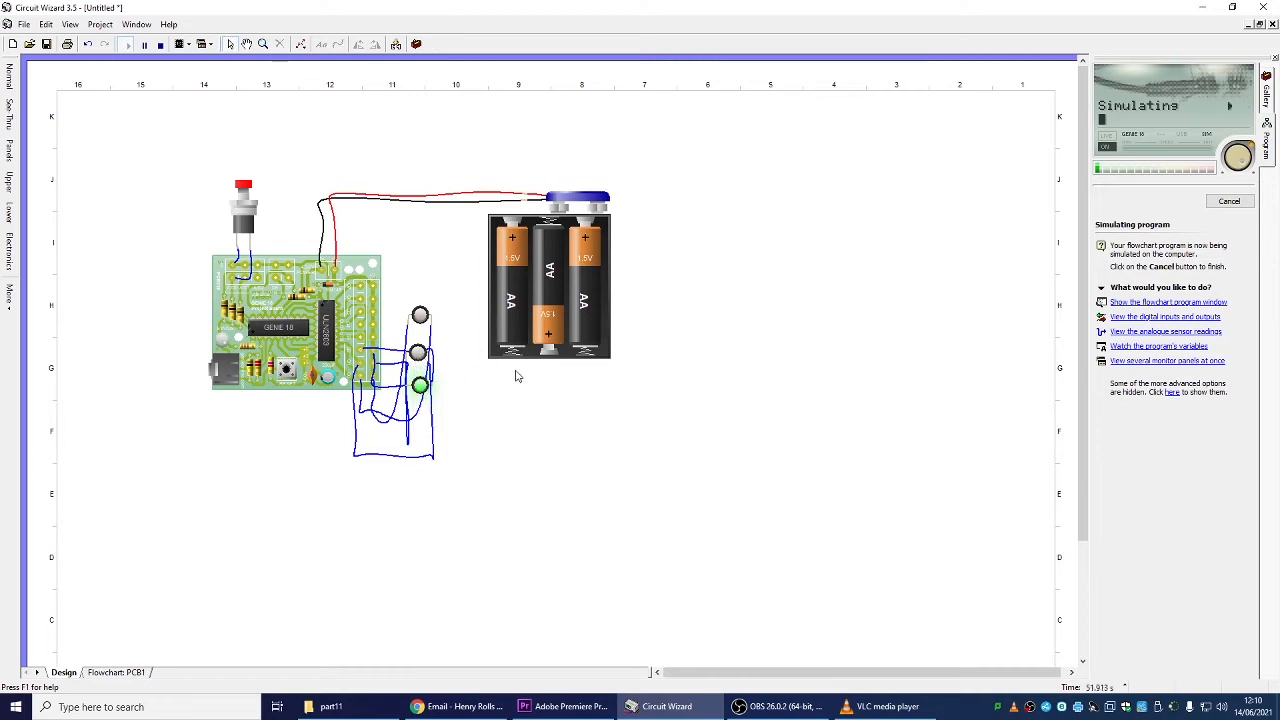
{"action": "right_click", "coordinate": [480, 452]}
{"action": "left_click", "coordinate": [668, 417]}
{"action": "left_click", "coordinate": [118, 672]}
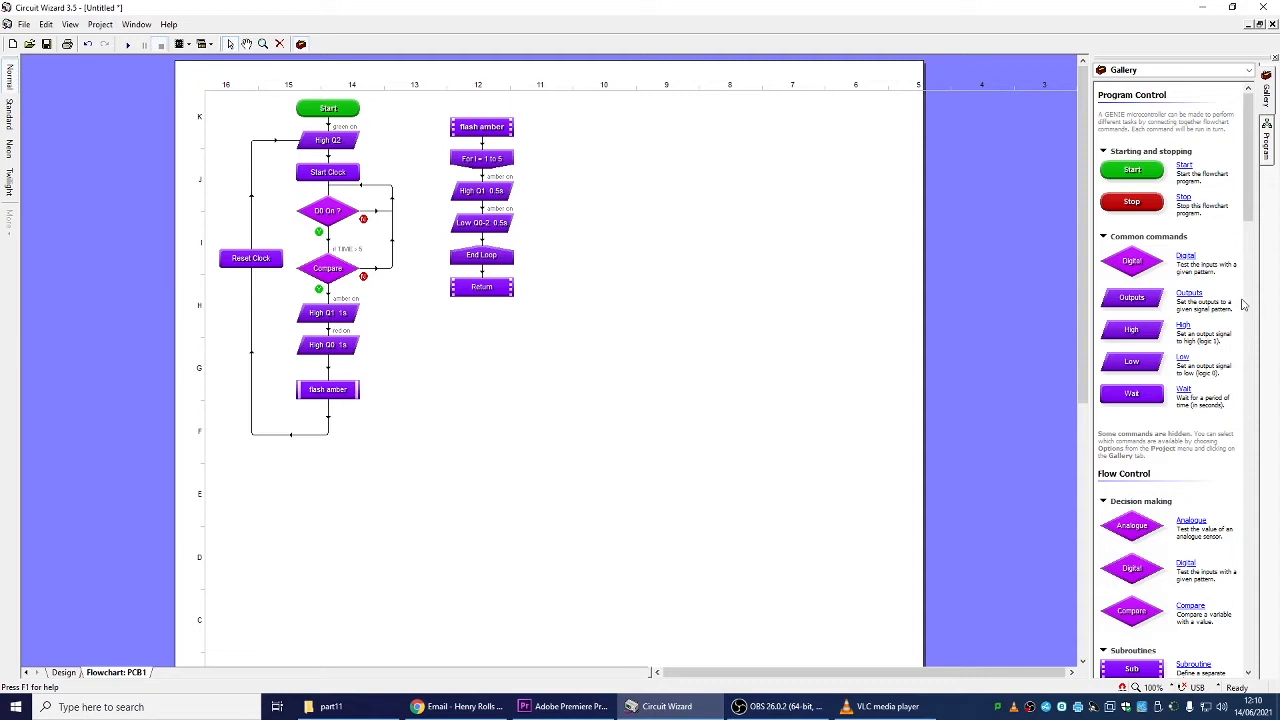
{"action": "left_click_drag", "start_coordinate": [1250, 203], "coordinate": [1248, 285]}
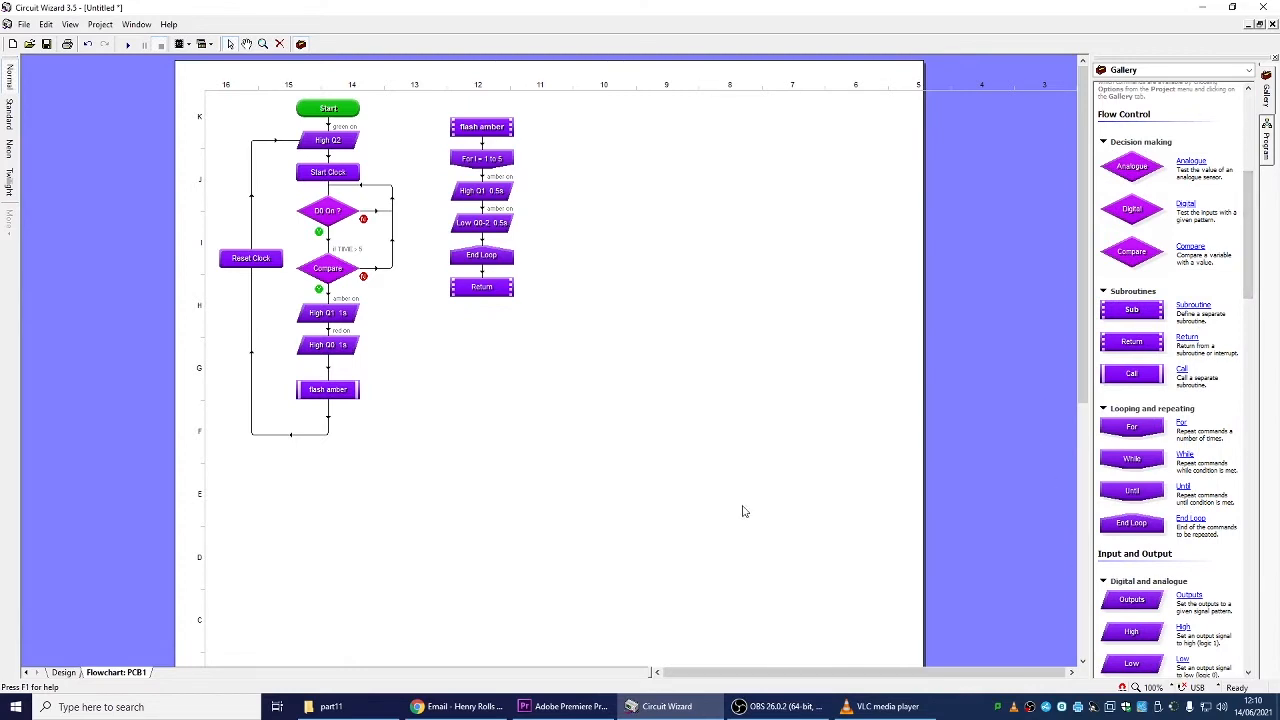
{"action": "left_click", "coordinate": [60, 672]}
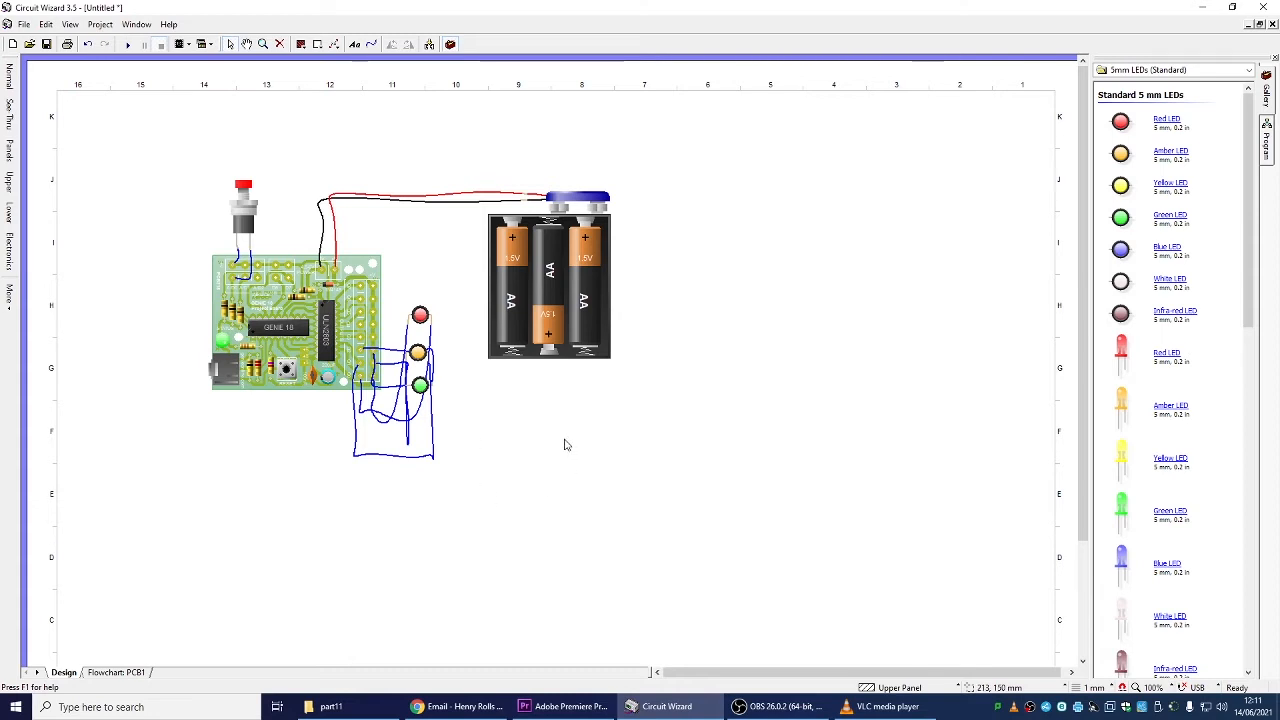
{"action": "left_click_drag", "start_coordinate": [413, 471], "coordinate": [450, 286]}
{"action": "left_click", "coordinate": [489, 456]}
- Delete every command except Start from the flowchart, including the flash amber subroutine, and undo the deletion
{"action": "left_click", "coordinate": [128, 674]}
{"action": "left_click_drag", "start_coordinate": [186, 495], "coordinate": [540, 130]}
{"action": "key", "text": "Delete"}
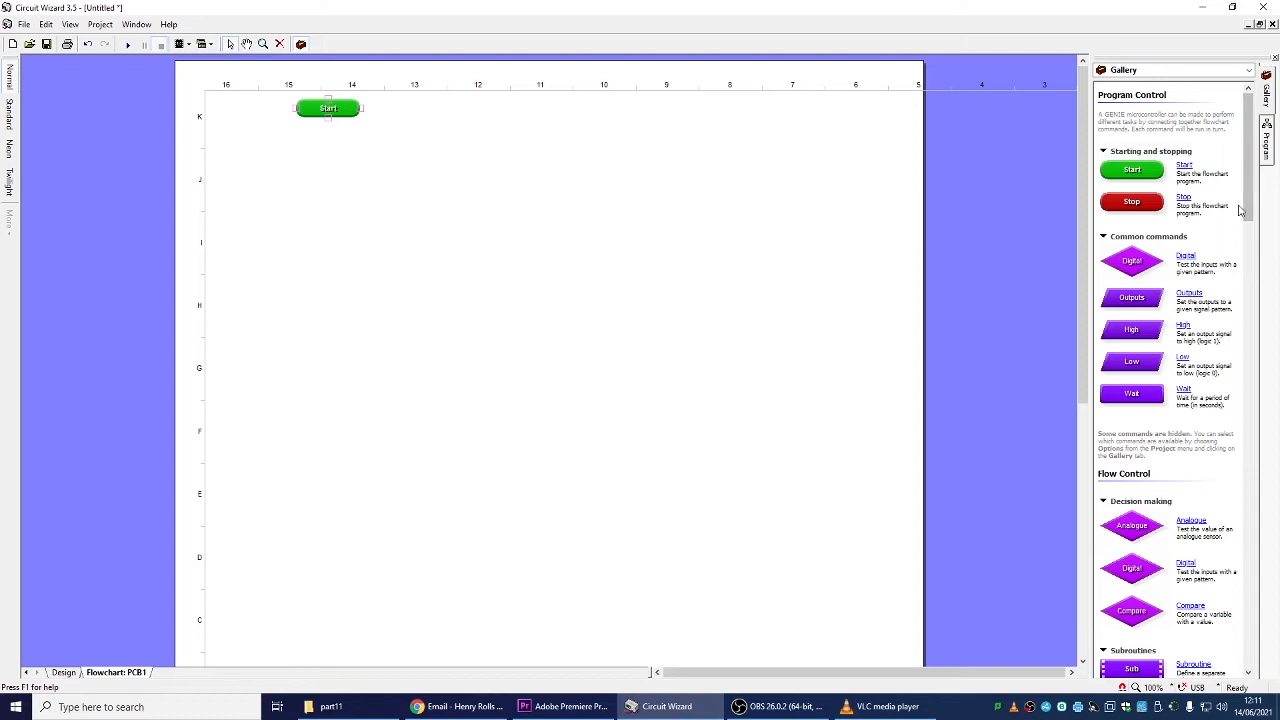
{"action": "key", "text": "ctrl+z"}
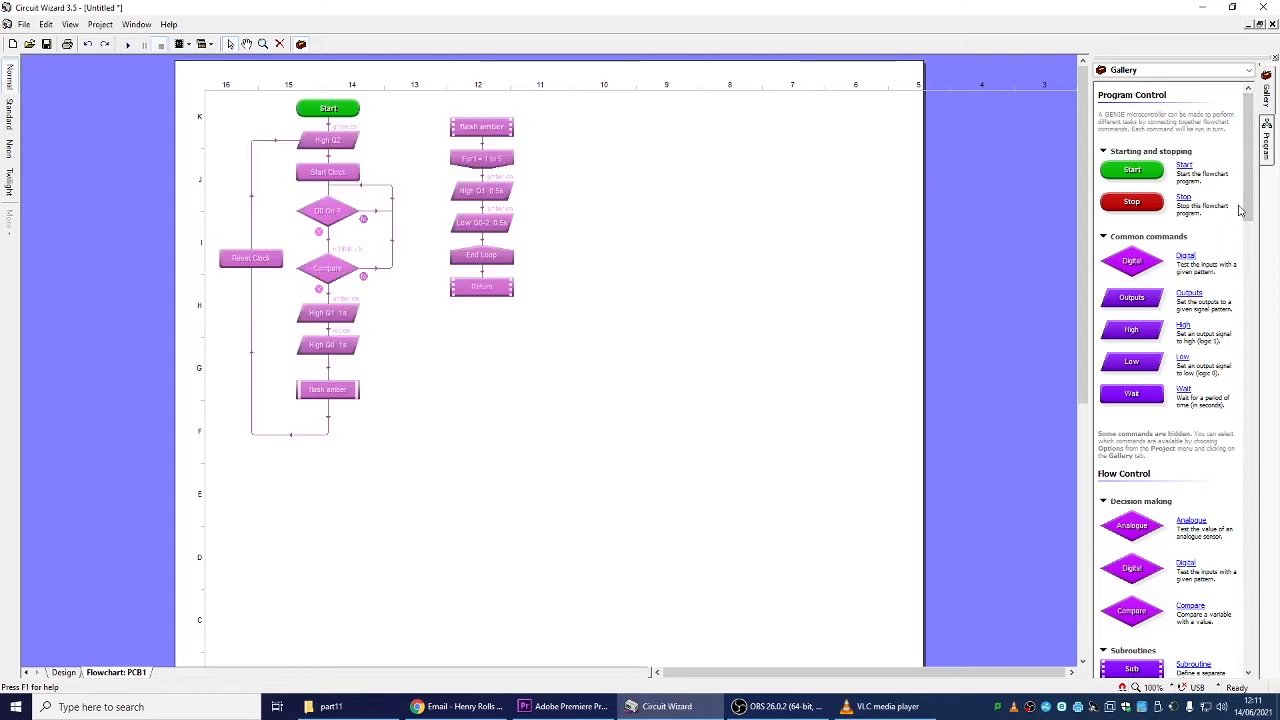
- Move the D0 decision and the High Q2, Q1 and Q0 commands to empty space beside the flowchart and delete their routing lines
{"action": "left_click", "coordinate": [544, 366]}
{"action": "left_click_drag", "start_coordinate": [327, 211], "coordinate": [762, 147]}
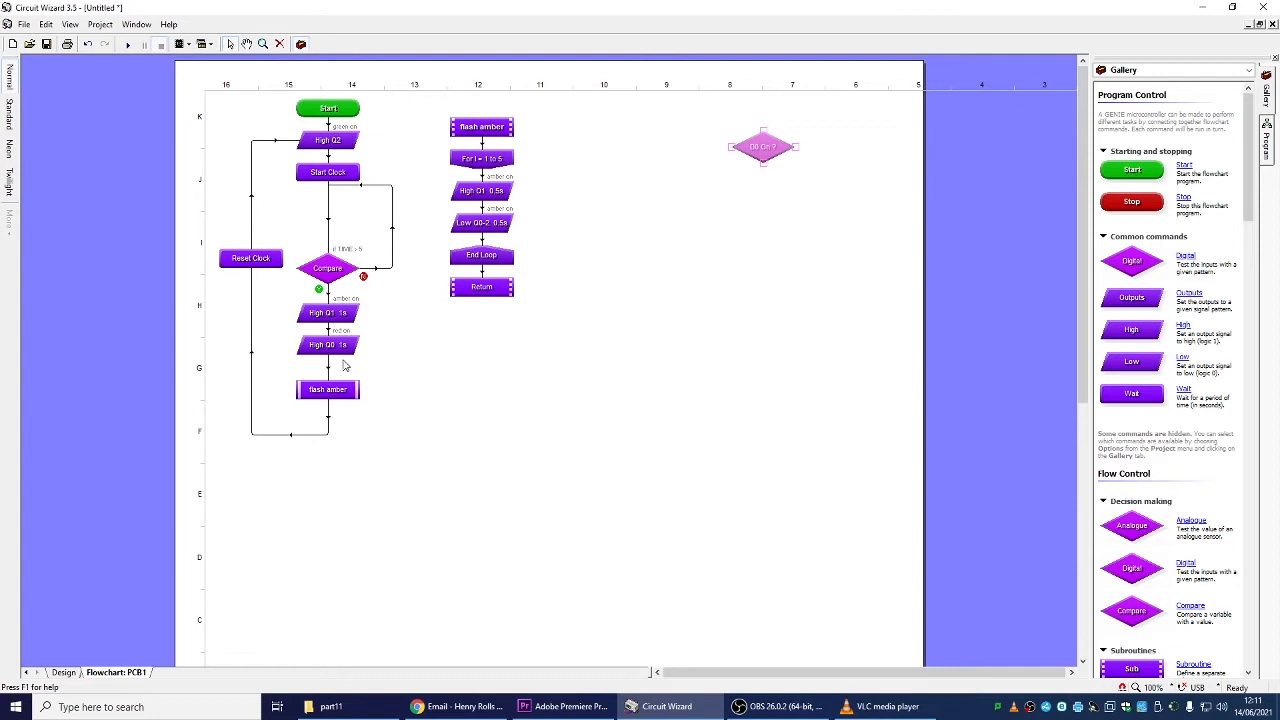
{"action": "left_click_drag", "start_coordinate": [345, 140], "coordinate": [703, 281]}
{"action": "left_click_drag", "start_coordinate": [345, 313], "coordinate": [703, 318]}
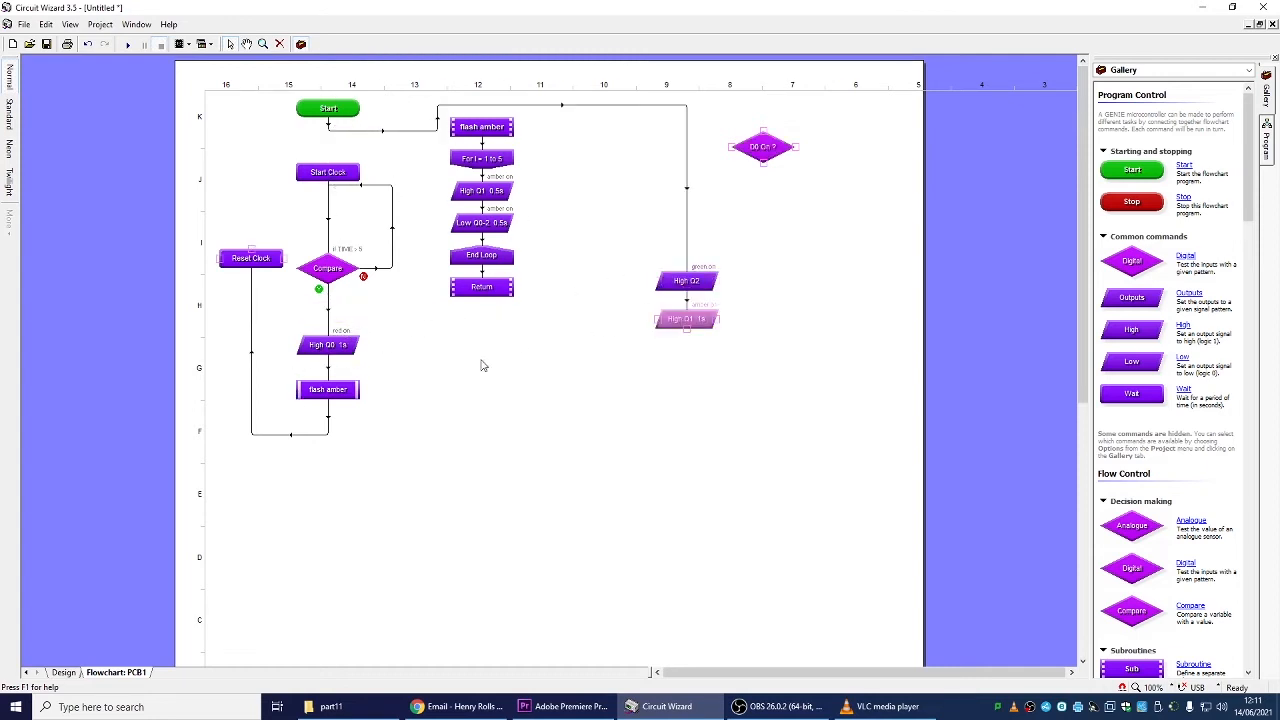
{"action": "left_click_drag", "start_coordinate": [340, 354], "coordinate": [701, 360]}
{"action": "left_click", "coordinate": [685, 205]}
{"action": "key", "text": "Delete"}
{"action": "left_click", "coordinate": [693, 300]}
{"action": "key", "text": "Delete"}
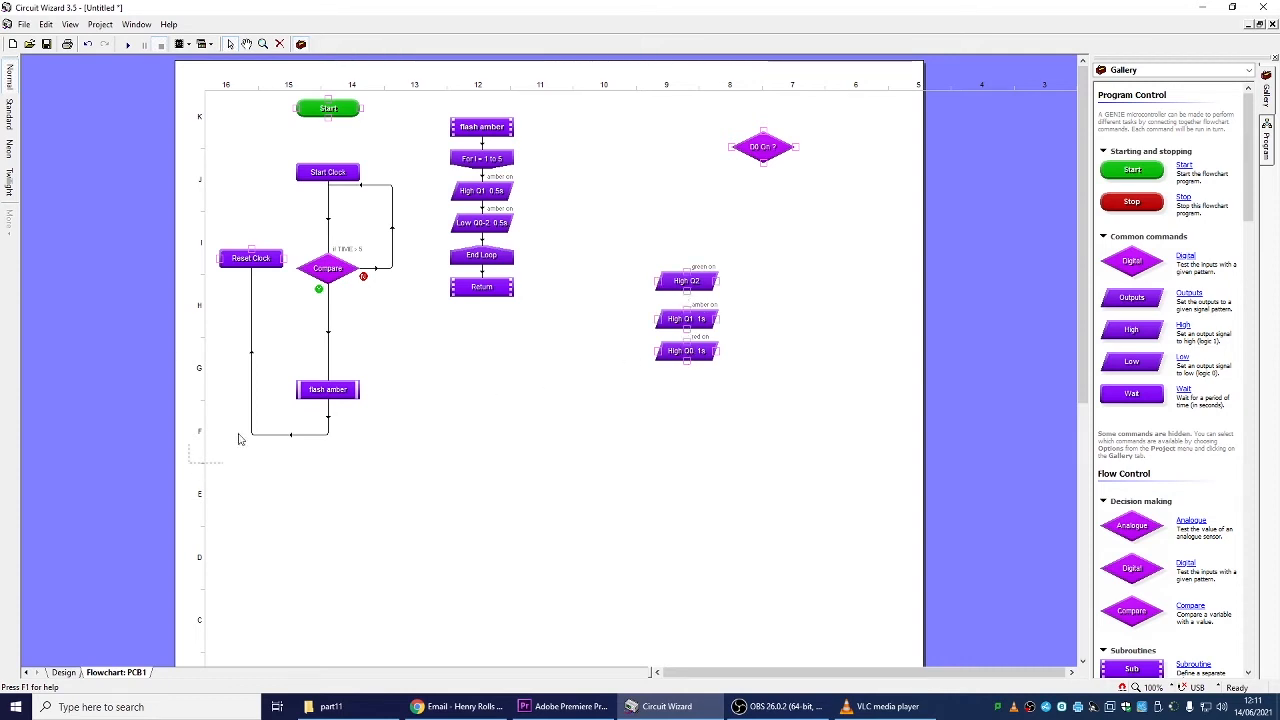
- Delete the flash amber subroutine and the old clock, Compare and call commands, and attach the D0 decision below Start
{"action": "left_click_drag", "start_coordinate": [503, 234], "coordinate": [503, 236]}
{"action": "key", "text": "Delete"}
{"action": "left_click_drag", "start_coordinate": [254, 258], "coordinate": [535, 131]}
{"action": "key", "text": "Delete"}
{"action": "left_click_drag", "start_coordinate": [763, 147], "coordinate": [340, 168]}
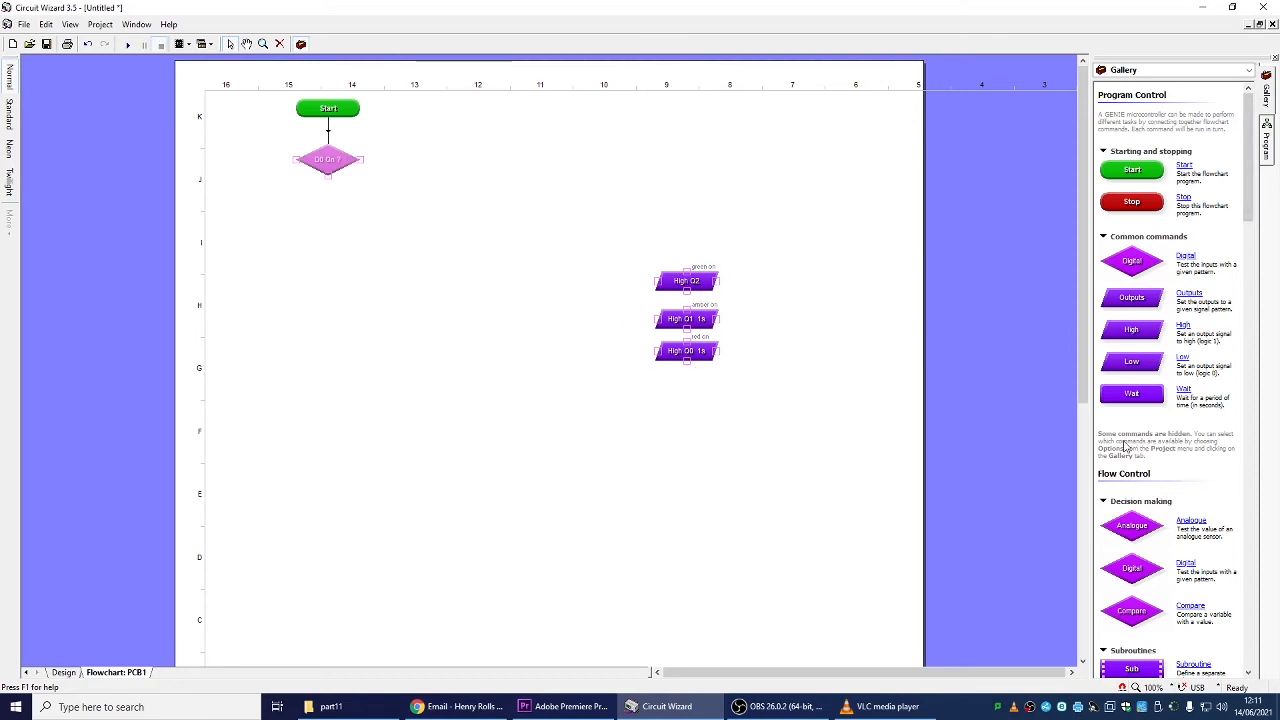
- Place an Expression command in the empty area above High Q2 and view its variable choices
{"action": "left_click_drag", "start_coordinate": [1249, 203], "coordinate": [1238, 494]}
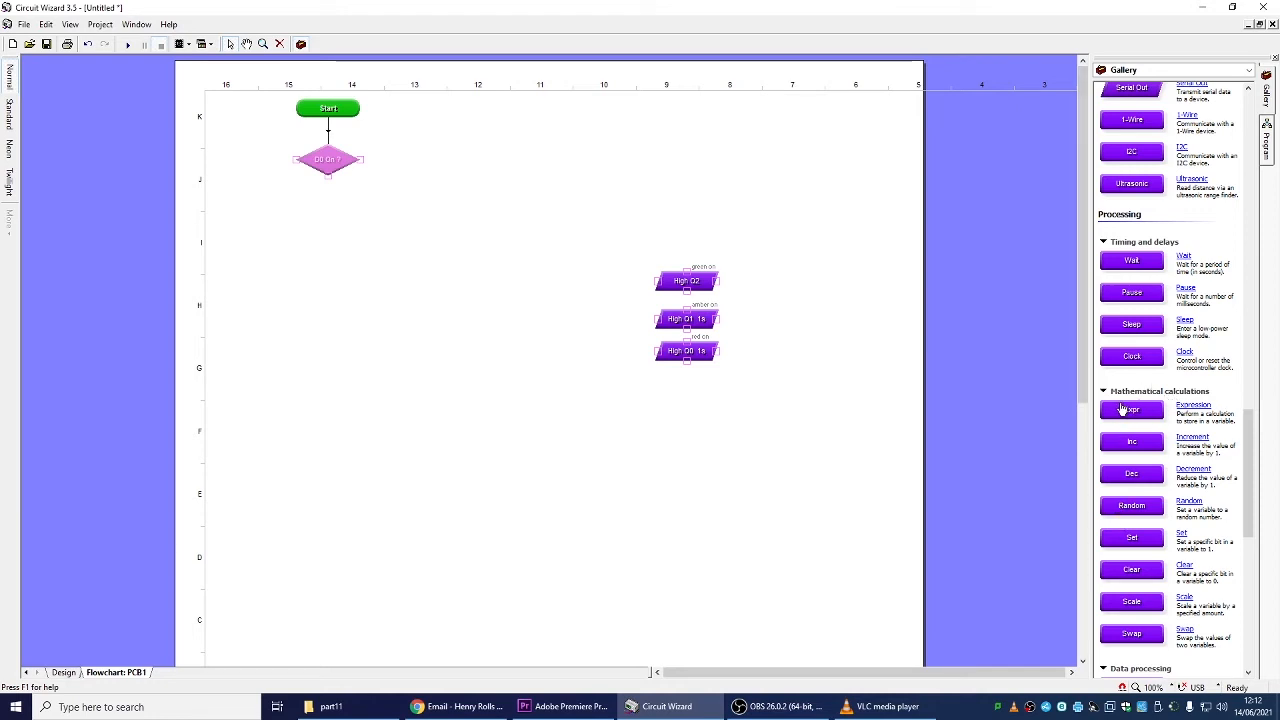
{"action": "left_click_drag", "start_coordinate": [1148, 418], "coordinate": [800, 214]}
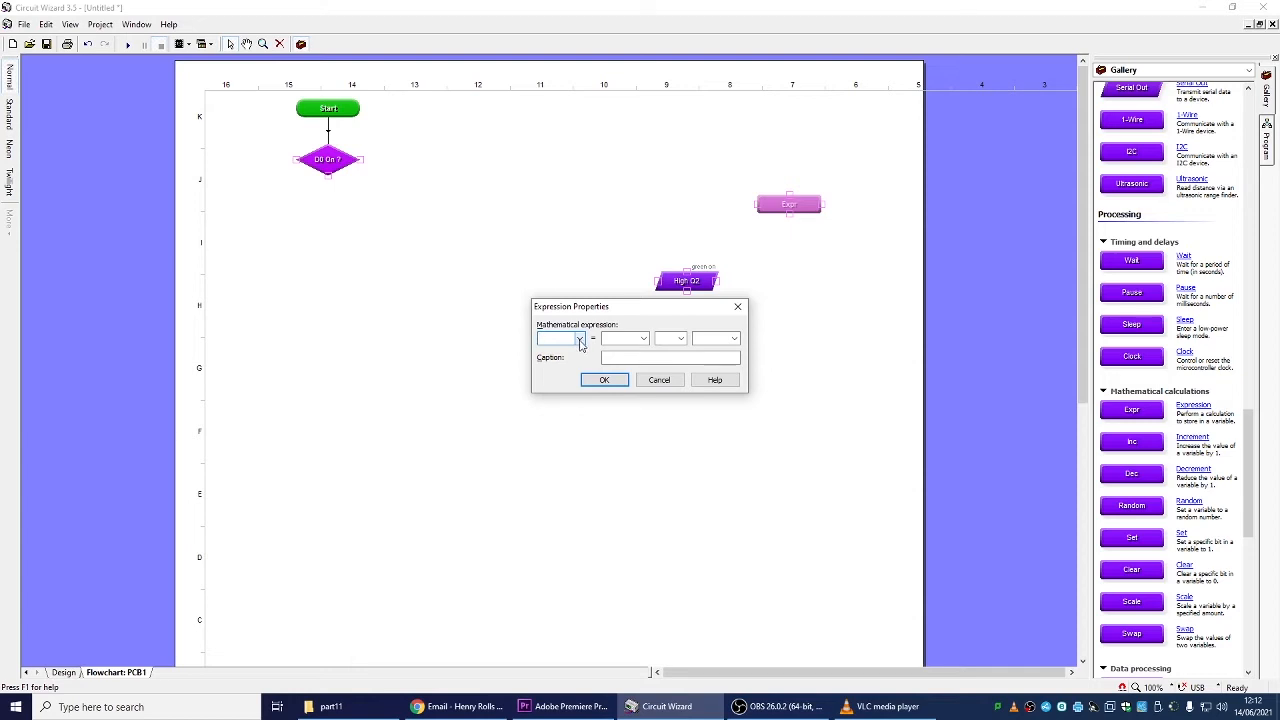
{"action": "left_click", "coordinate": [580, 339]}
{"action": "left_click", "coordinate": [560, 355]}
{"action": "left_click", "coordinate": [659, 382]}
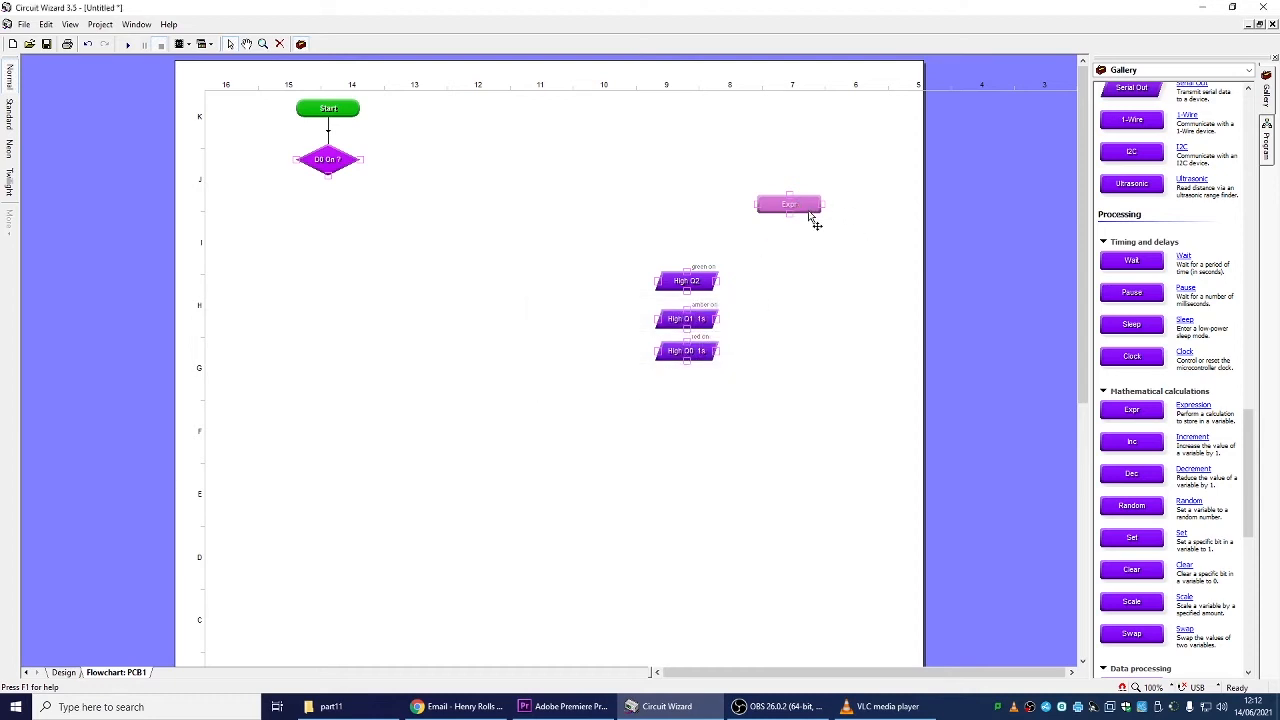
- Begin the Expression command's formula as A = A +, looking through the choices for its last term
{"action": "double_click", "coordinate": [812, 217]}
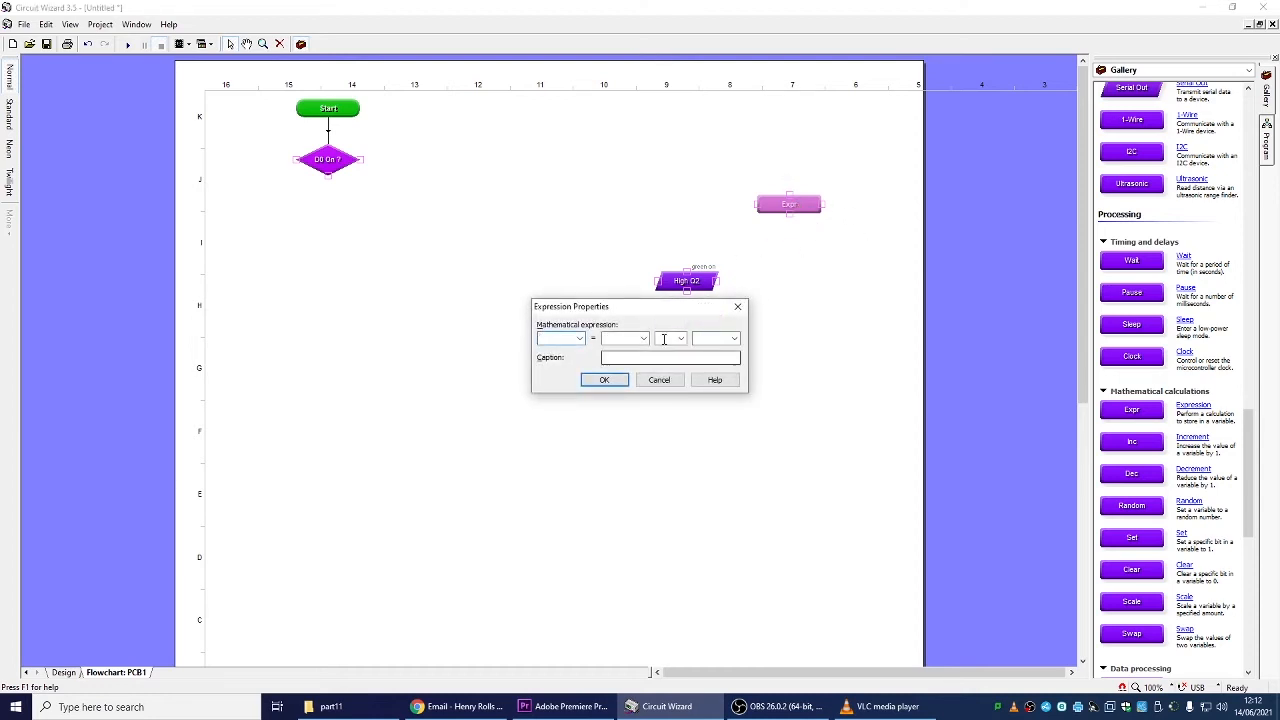
{"action": "left_click", "coordinate": [573, 338]}
{"action": "left_click", "coordinate": [552, 377]}
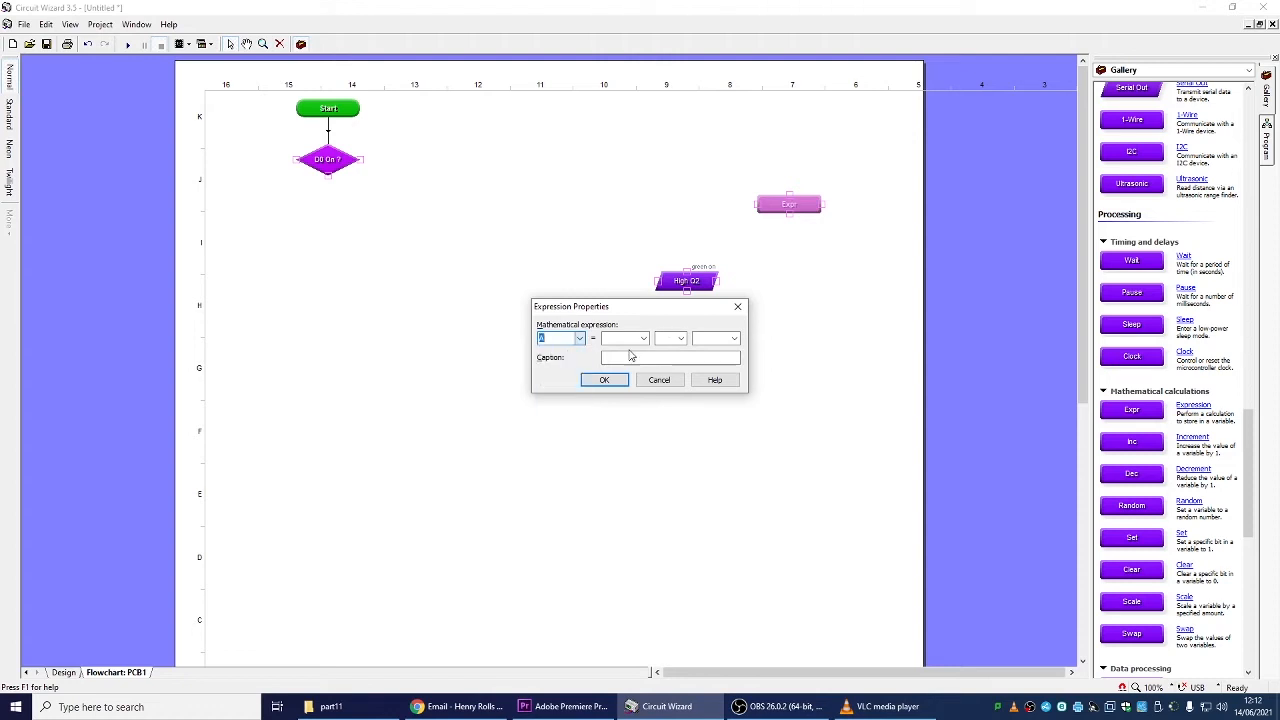
{"action": "left_click", "coordinate": [643, 339]}
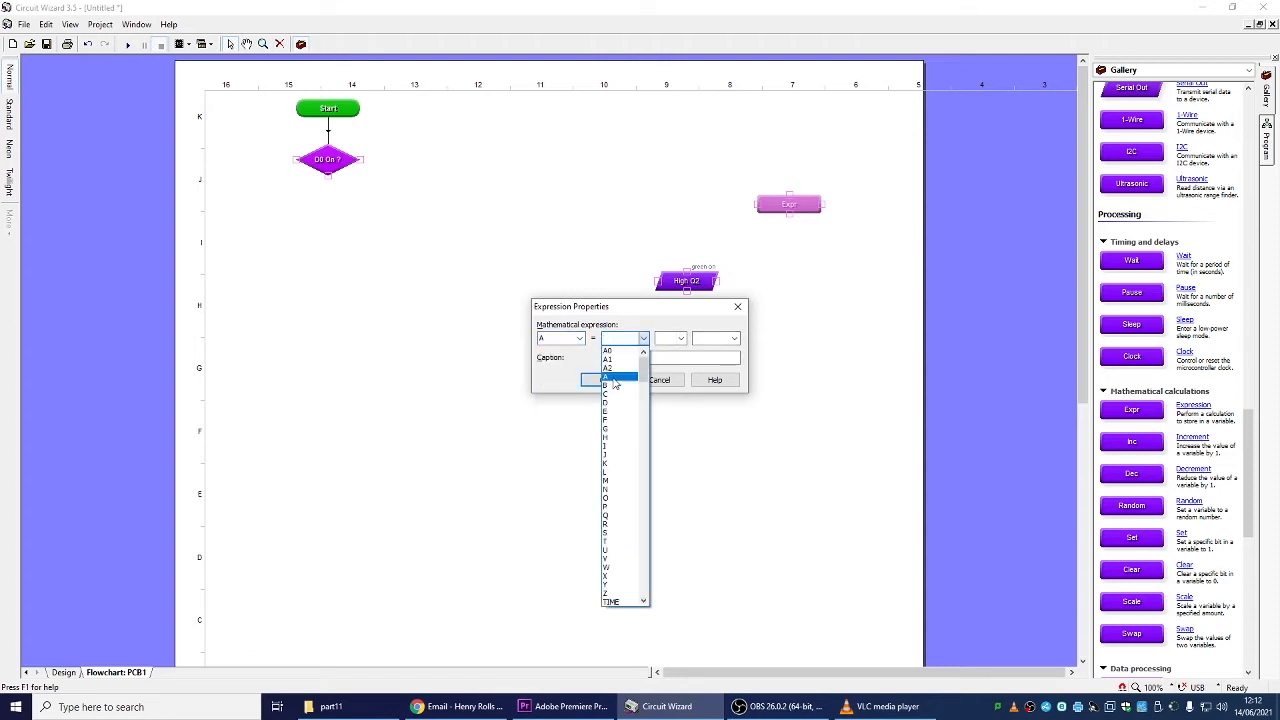
{"action": "left_click", "coordinate": [612, 376]}
{"action": "left_click", "coordinate": [681, 339]}
{"action": "left_click", "coordinate": [662, 359]}
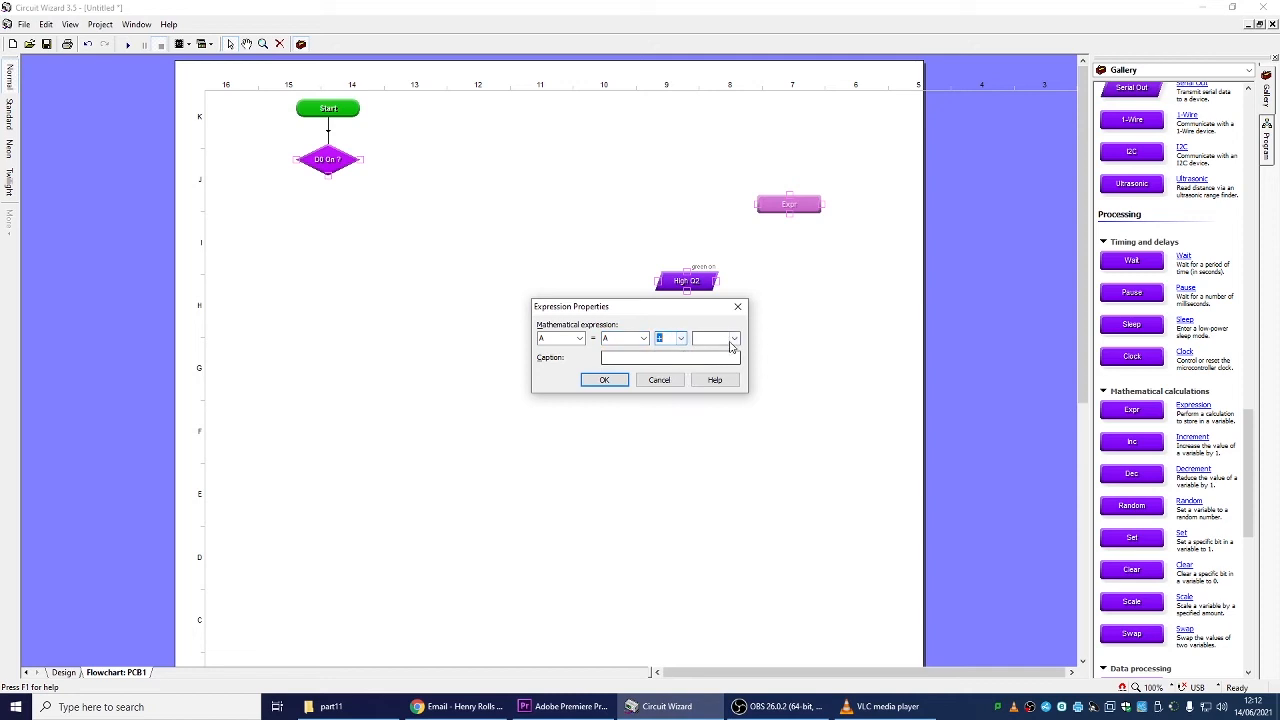
{"action": "left_click", "coordinate": [727, 339]}
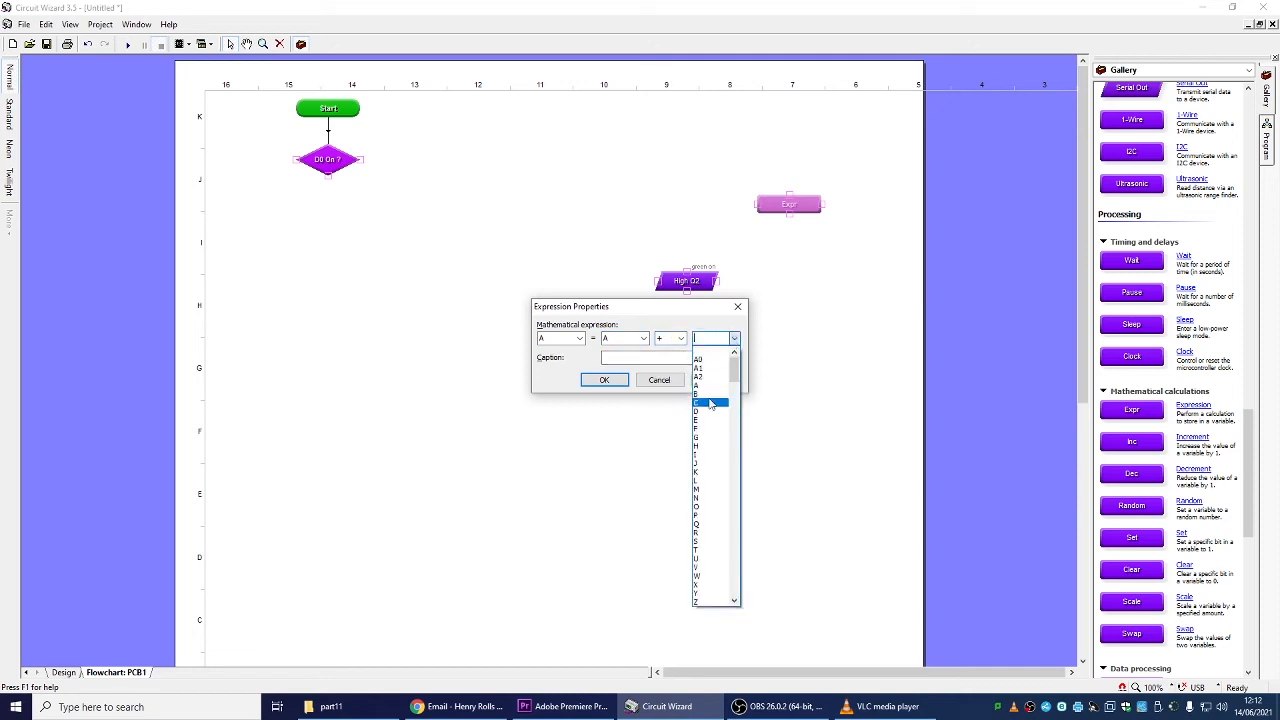
{"action": "left_click", "coordinate": [738, 306]}
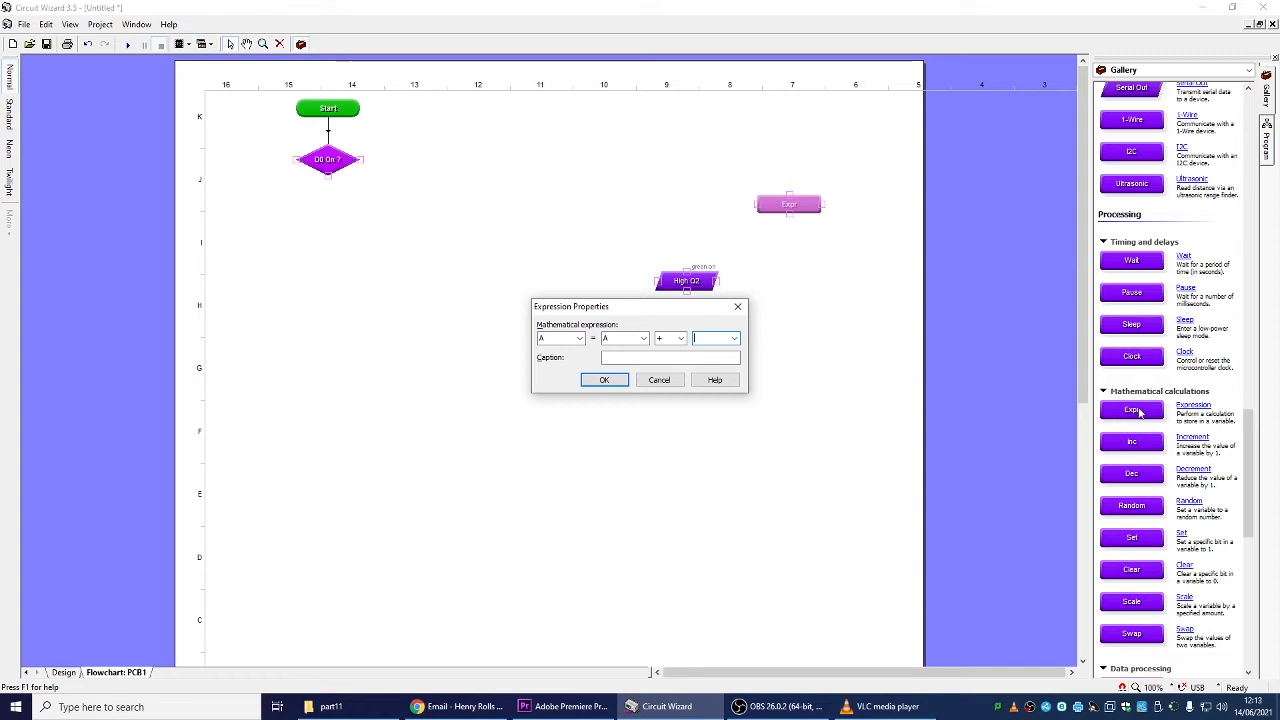
- Look through the Expression's available operands, discard its settings and delete the Expression command
{"action": "left_click", "coordinate": [624, 340]}
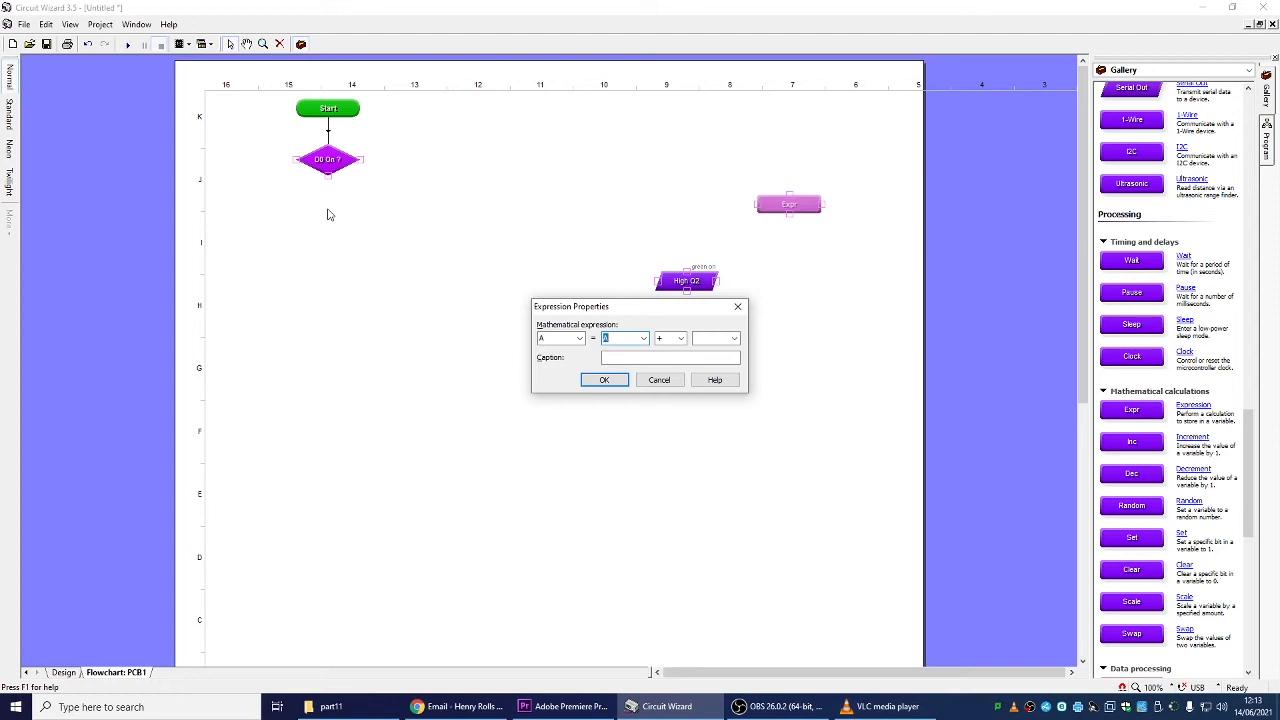
{"action": "left_click", "coordinate": [607, 338]}
{"action": "left_click", "coordinate": [644, 338]}
{"action": "scroll", "coordinate": [652, 449], "scroll_direction": "down", "scroll_amount": 2}
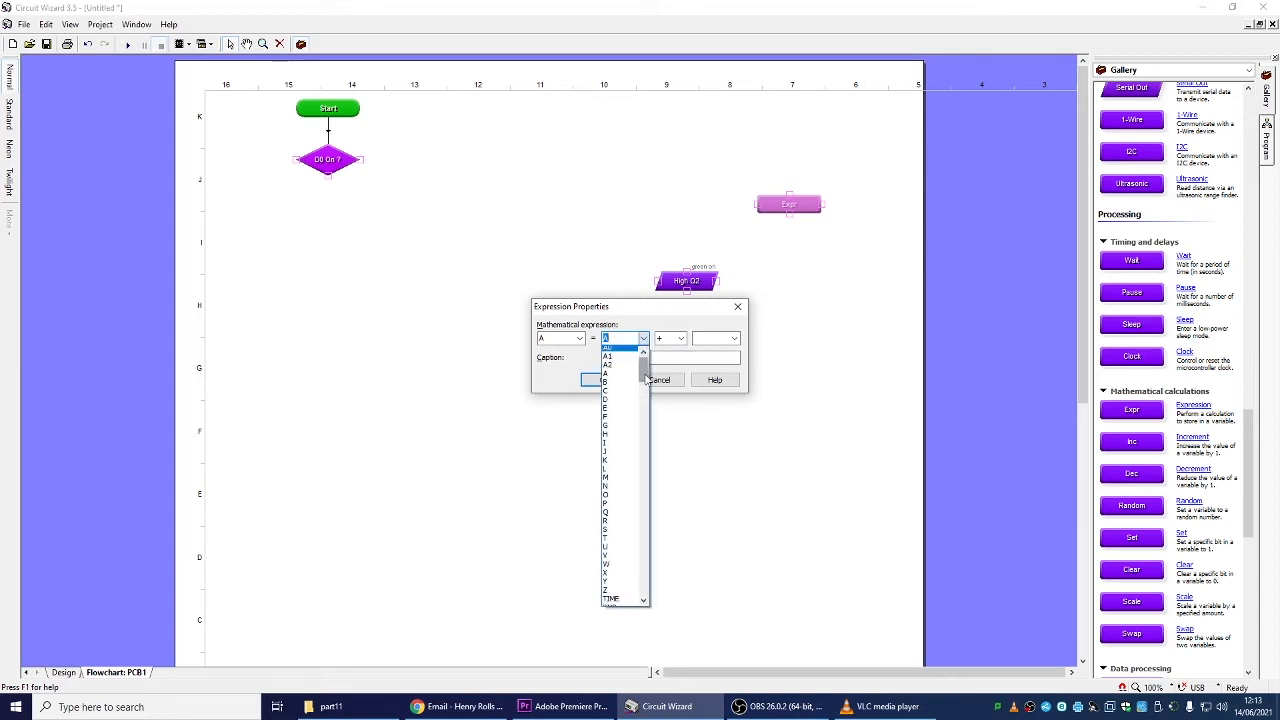
{"action": "left_click_drag", "start_coordinate": [643, 376], "coordinate": [642, 591]}
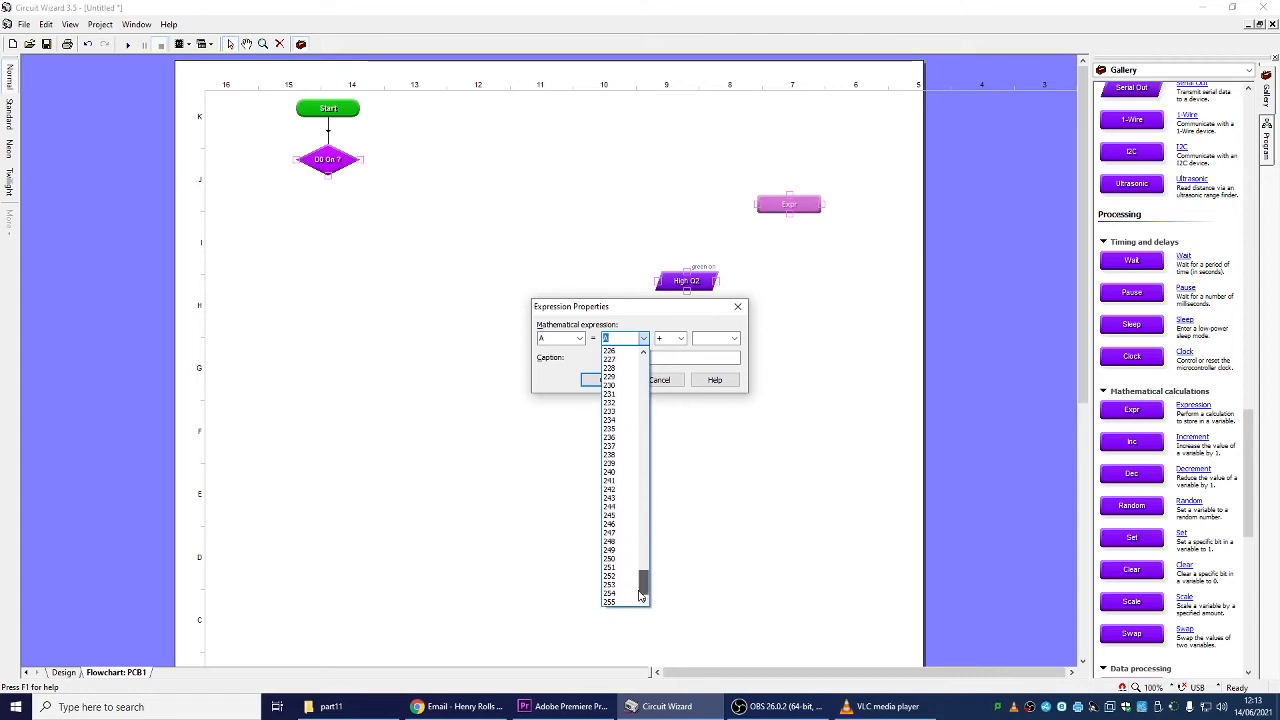
{"action": "left_click", "coordinate": [679, 384]}
{"action": "left_click", "coordinate": [663, 380]}
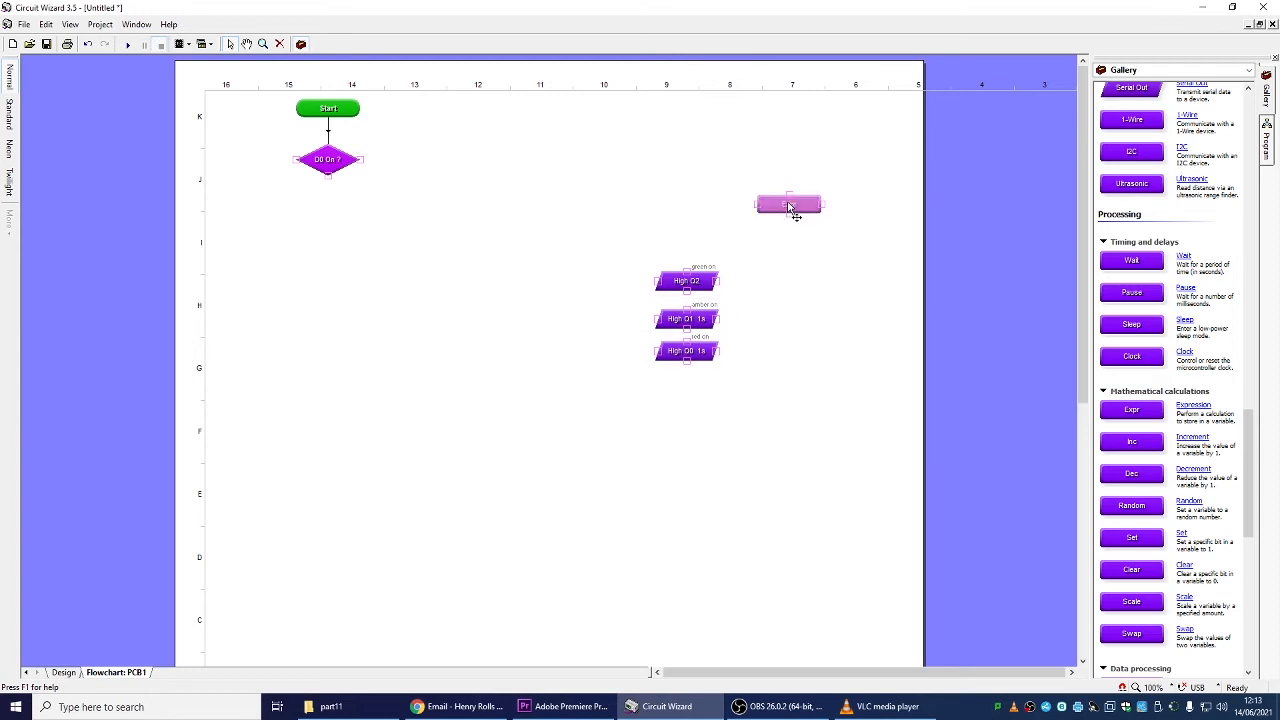
{"action": "key", "text": "Delete"}
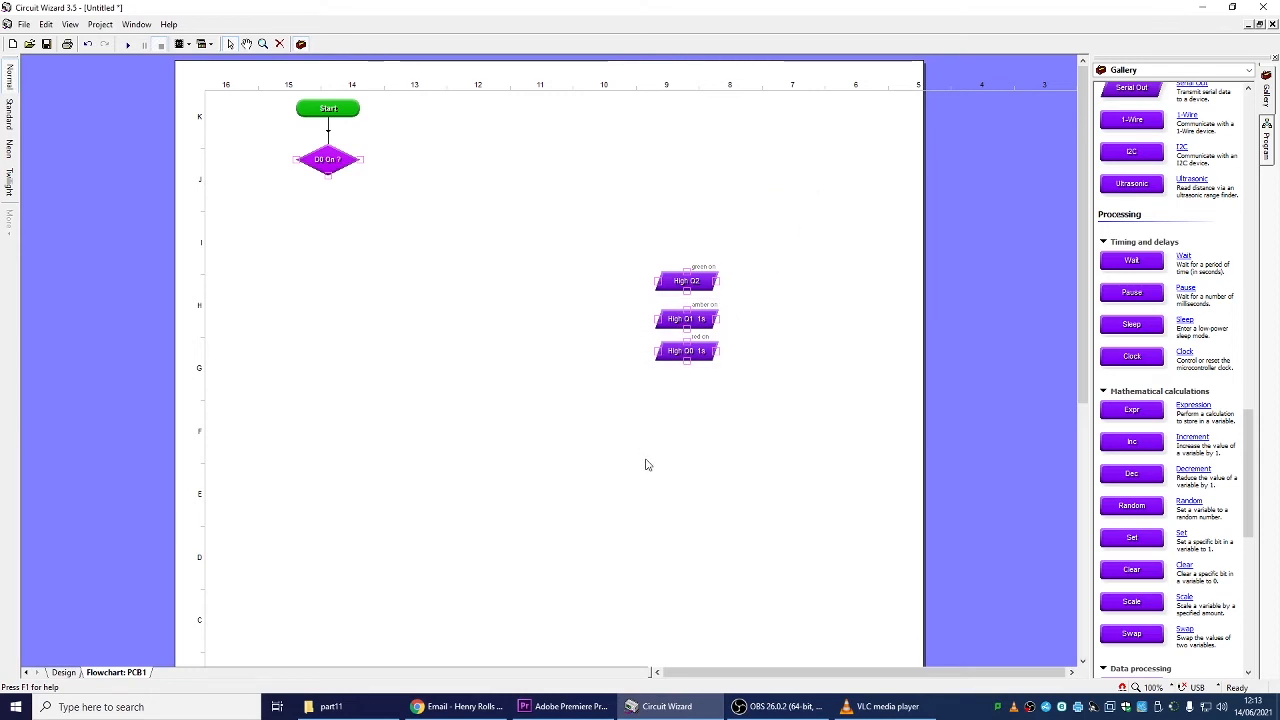
- Add a Random command below the D0 decision that sets variable A within the range 0 to 2
{"action": "left_click_drag", "start_coordinate": [1157, 510], "coordinate": [336, 210]}
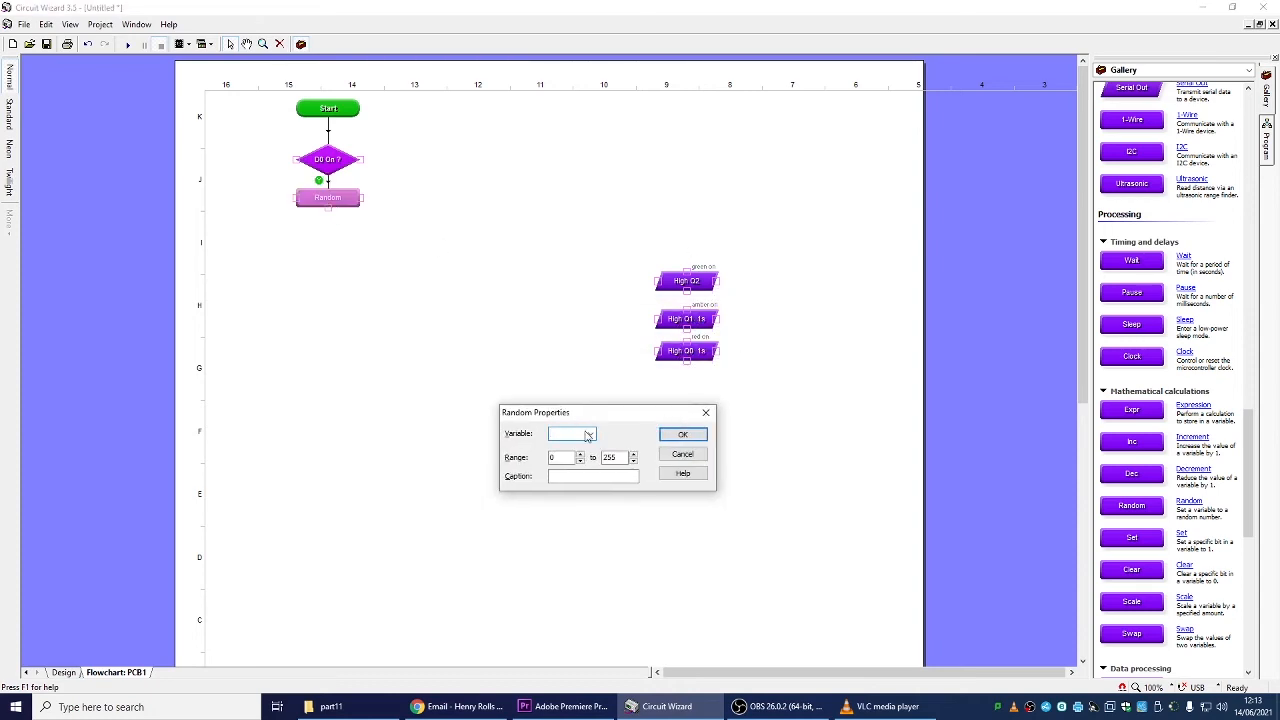
{"action": "key", "text": "Tab"}
{"action": "key", "text": "Tab"}
{"action": "type", "text": "2"}
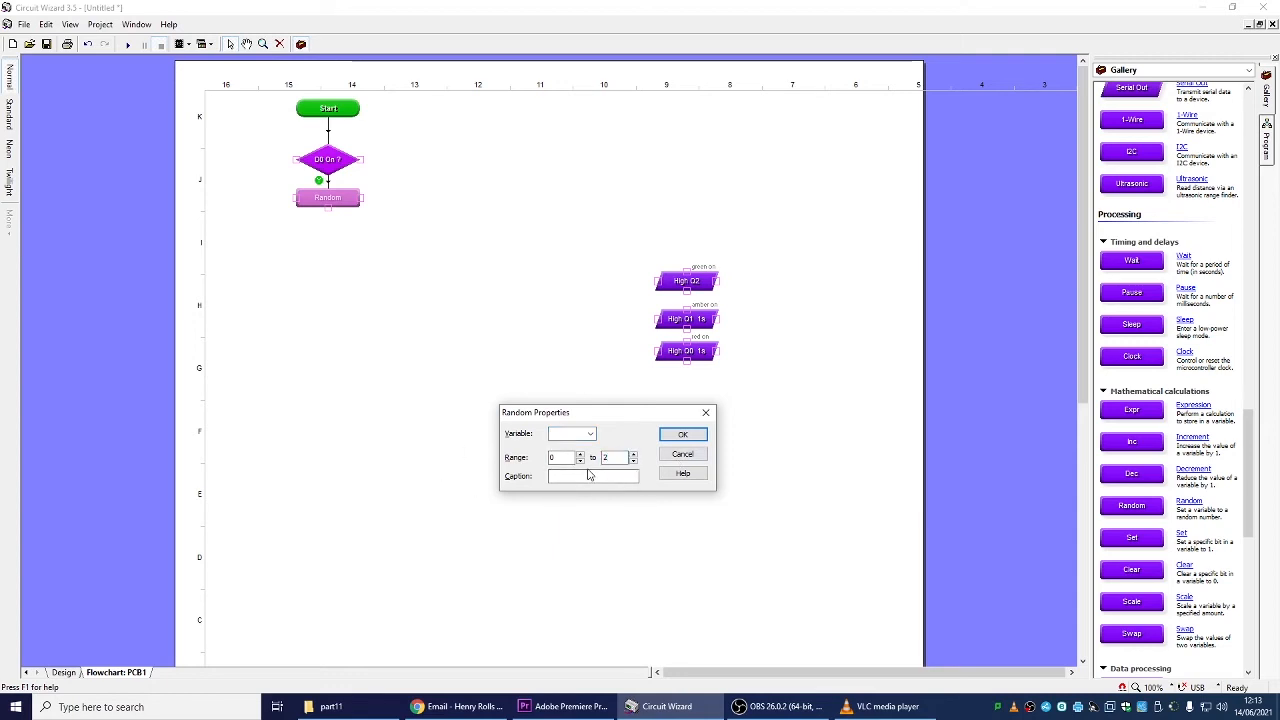
{"action": "left_click", "coordinate": [588, 434]}
{"action": "left_click", "coordinate": [570, 447]}
{"action": "left_click", "coordinate": [684, 436]}
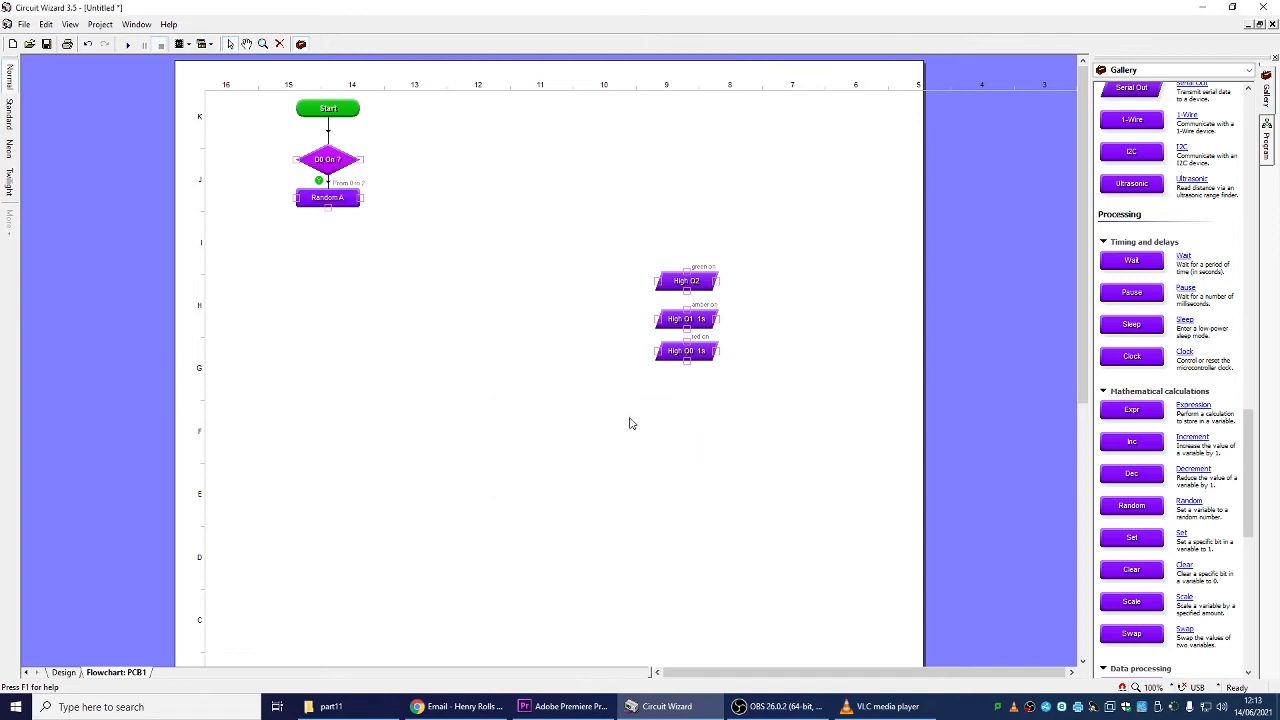
- Add a Compare decision directly below the Random A command
{"action": "scroll", "coordinate": [1232, 328], "scroll_direction": "up", "scroll_amount": 15}
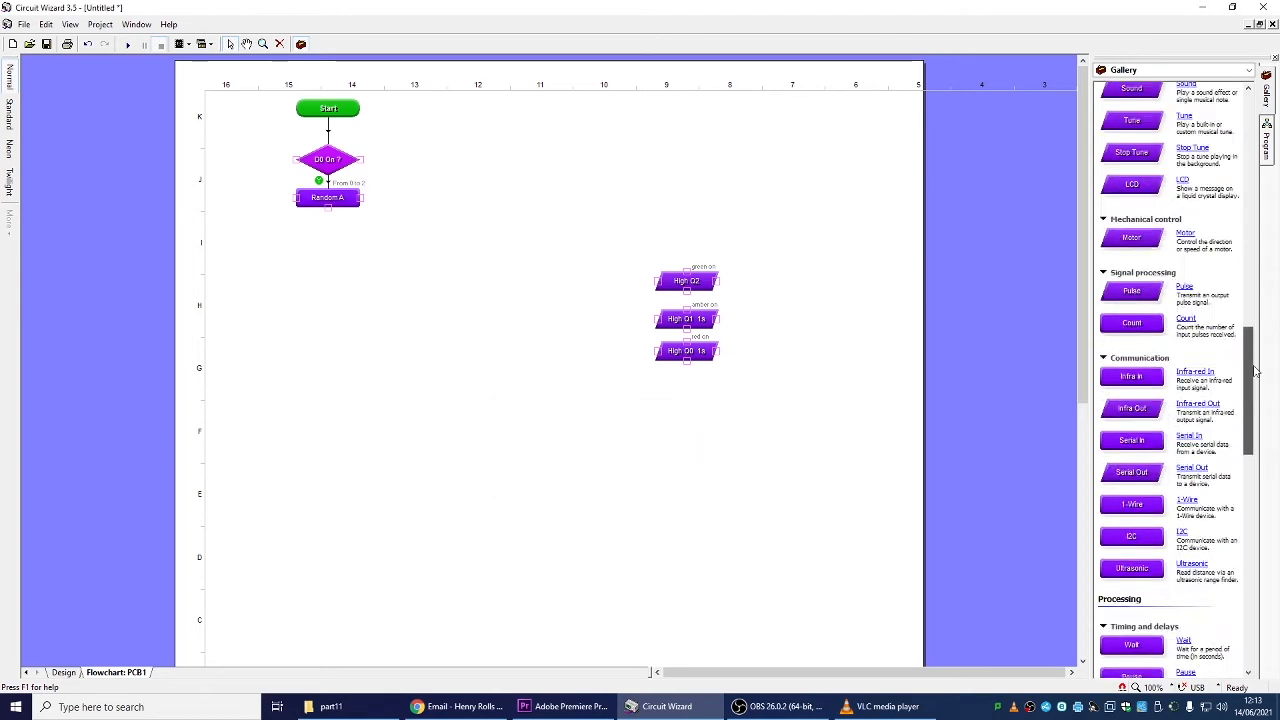
{"action": "scroll", "coordinate": [1181, 398], "scroll_direction": "down", "scroll_amount": 3}
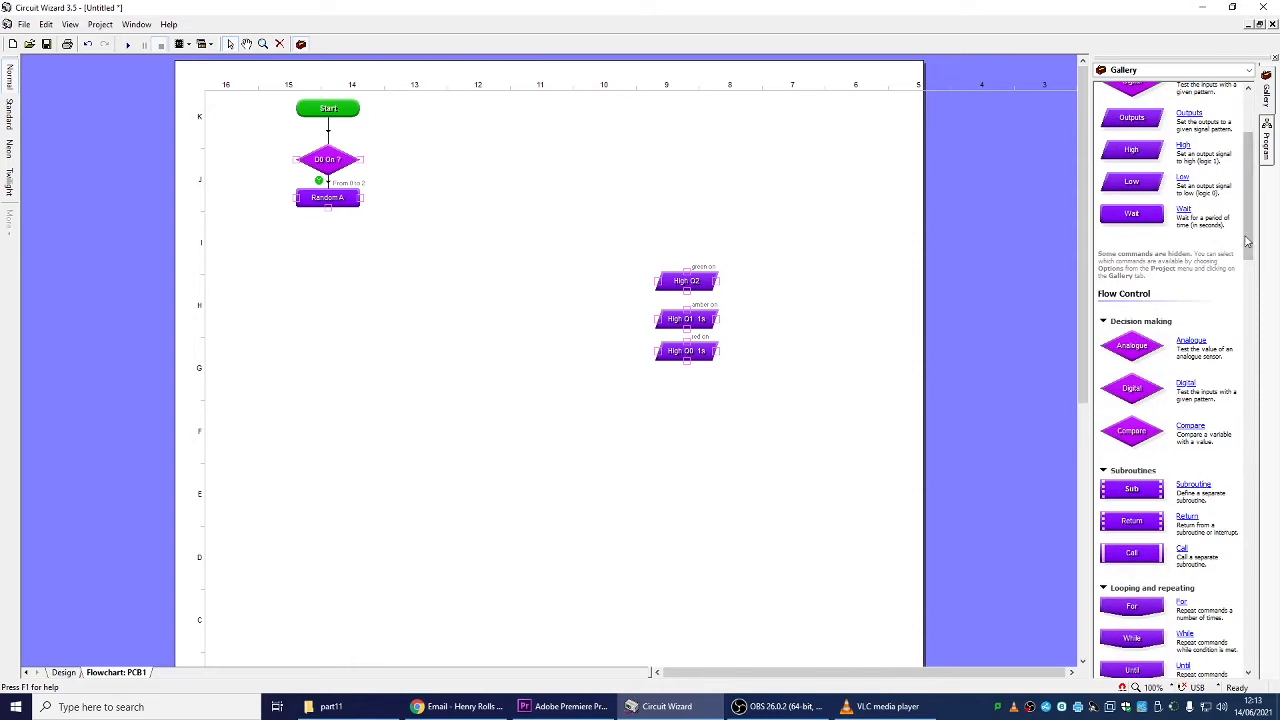
{"action": "scroll", "coordinate": [1205, 400], "scroll_direction": "down", "scroll_amount": 1}
{"action": "left_click_drag", "start_coordinate": [1166, 374], "coordinate": [330, 247]}
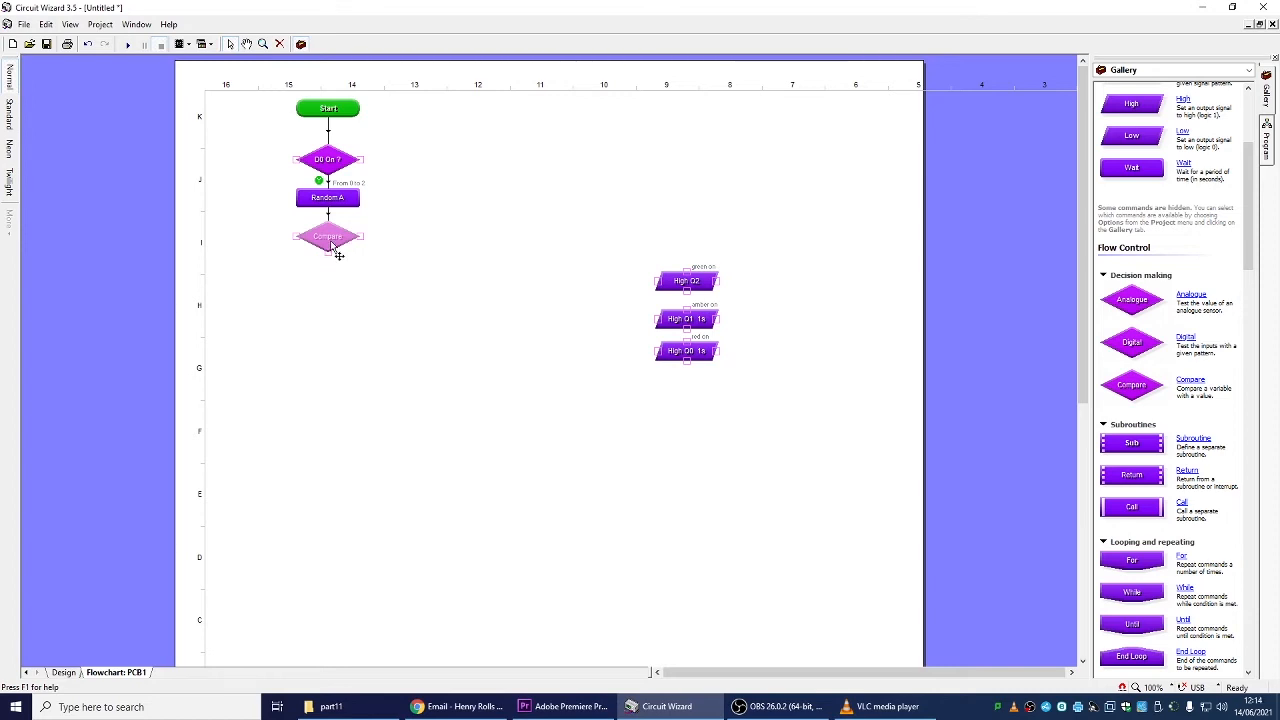
- Set the Compare decision's condition to A = 0 and attach High Q2 to its Yes branch
{"action": "double_click", "coordinate": [338, 254]}
{"action": "left_click", "coordinate": [580, 342]}
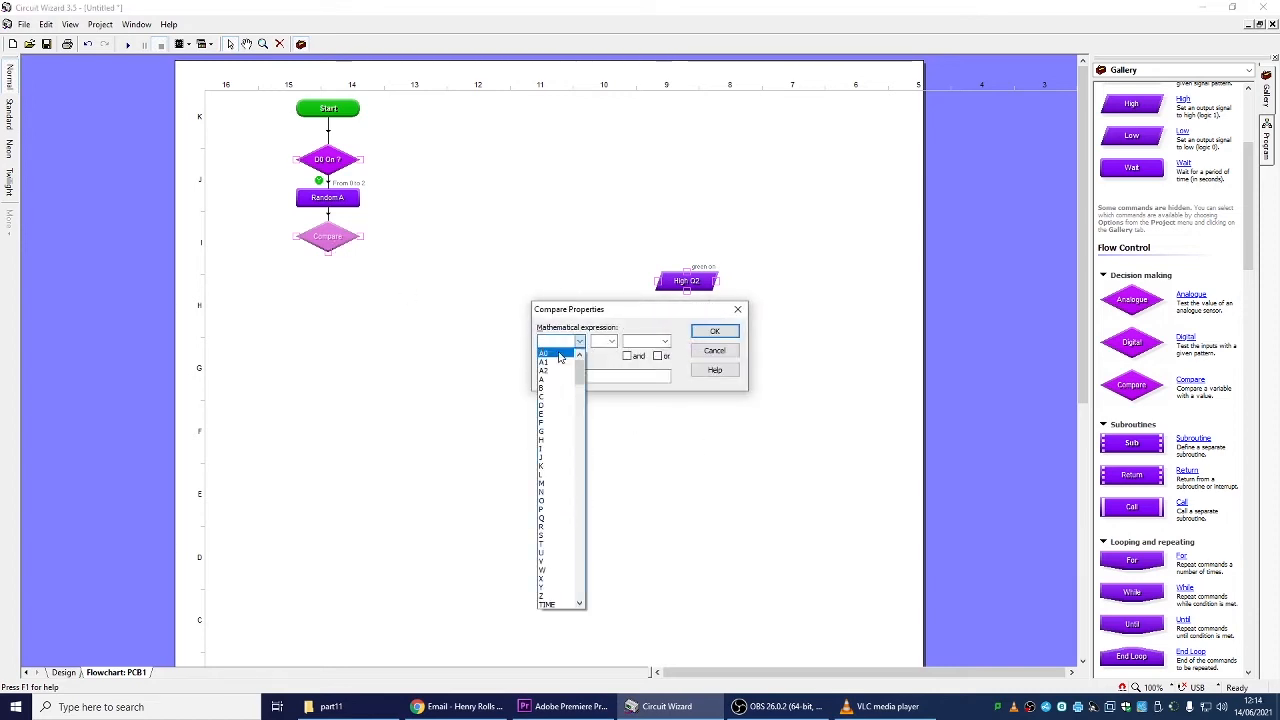
{"action": "left_click", "coordinate": [553, 378]}
{"action": "left_click", "coordinate": [611, 341]}
{"action": "left_click", "coordinate": [601, 354]}
{"action": "left_click", "coordinate": [665, 341]}
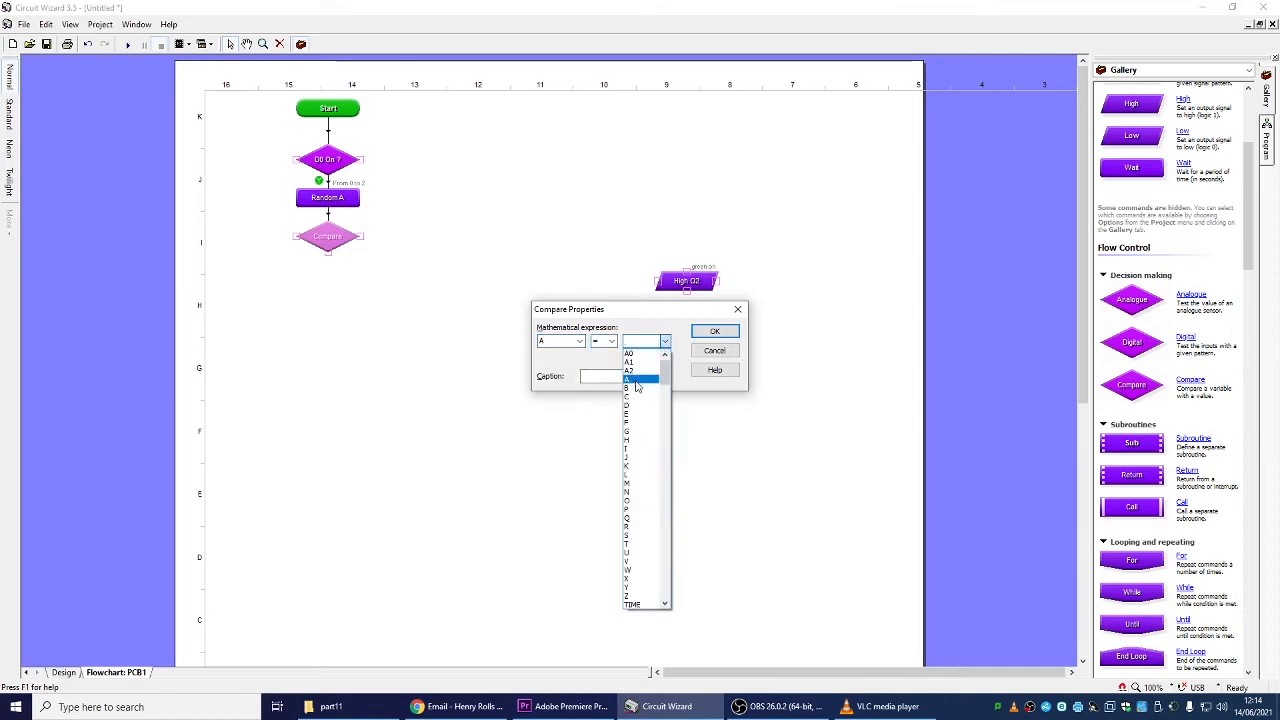
{"action": "scroll", "coordinate": [637, 450], "scroll_direction": "down", "scroll_amount": 5}
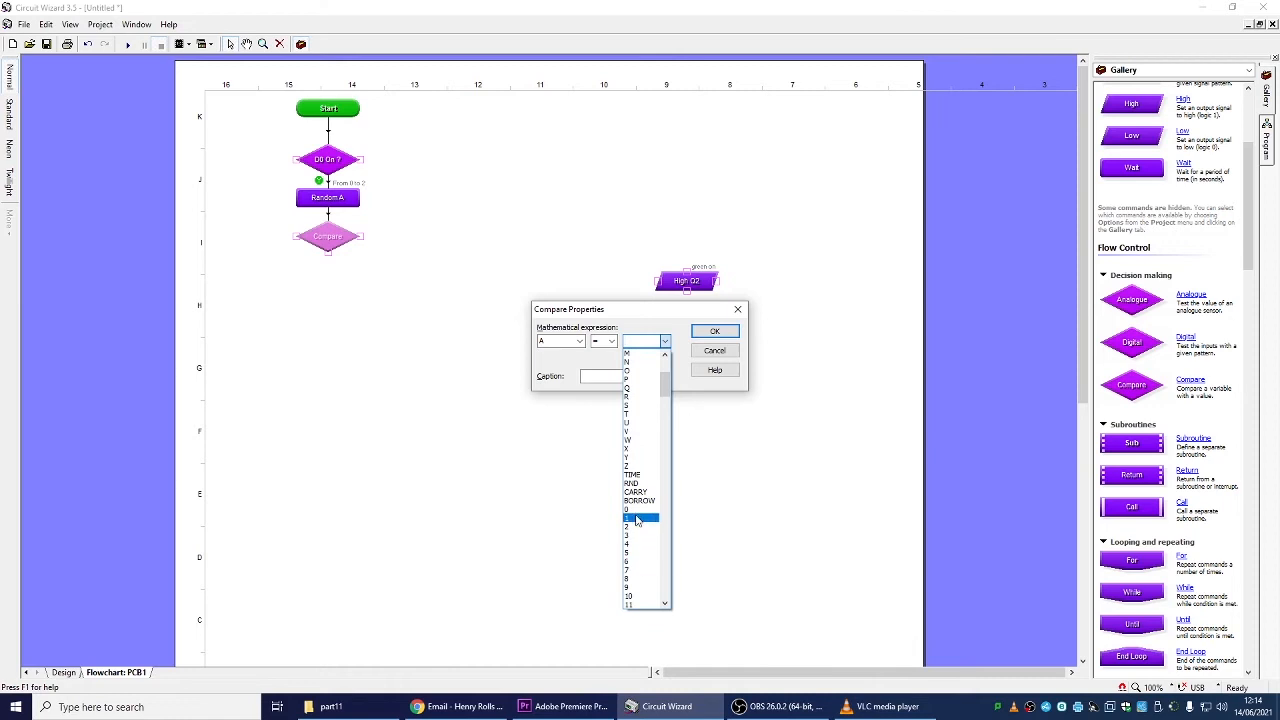
{"action": "left_click", "coordinate": [637, 518]}
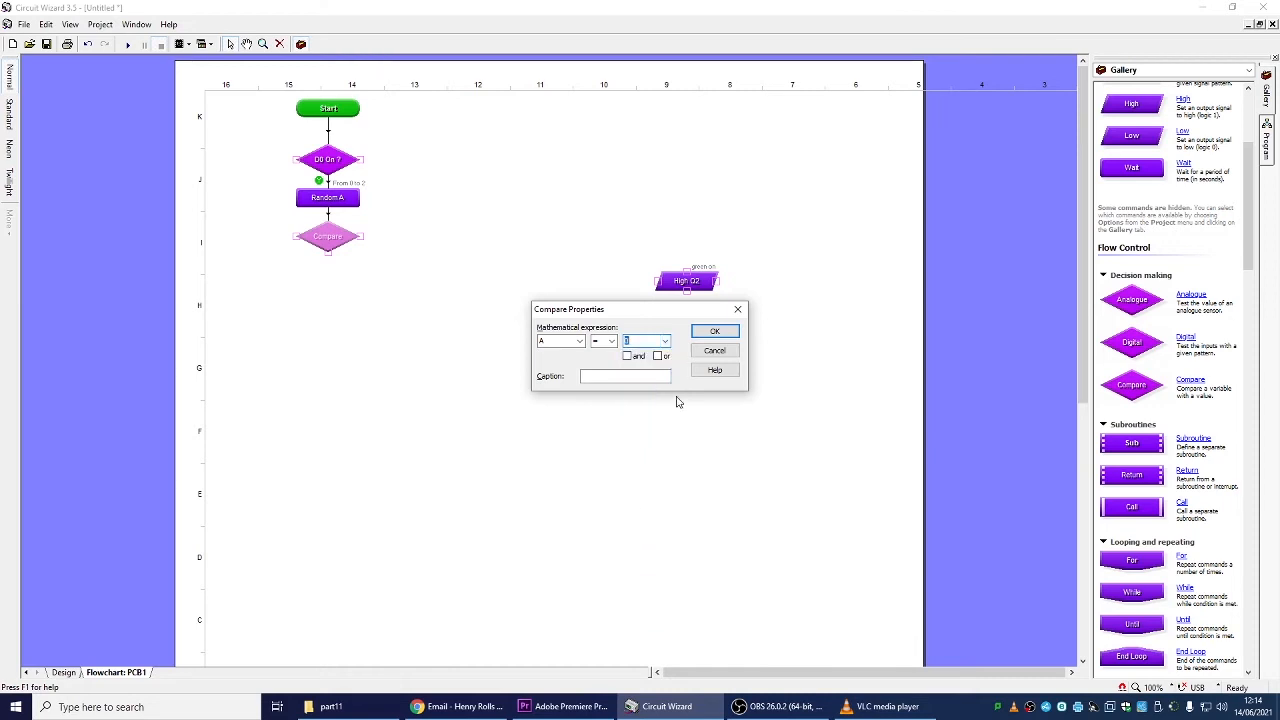
{"action": "left_click", "coordinate": [716, 329]}
{"action": "left_click_drag", "start_coordinate": [686, 281], "coordinate": [340, 290]}
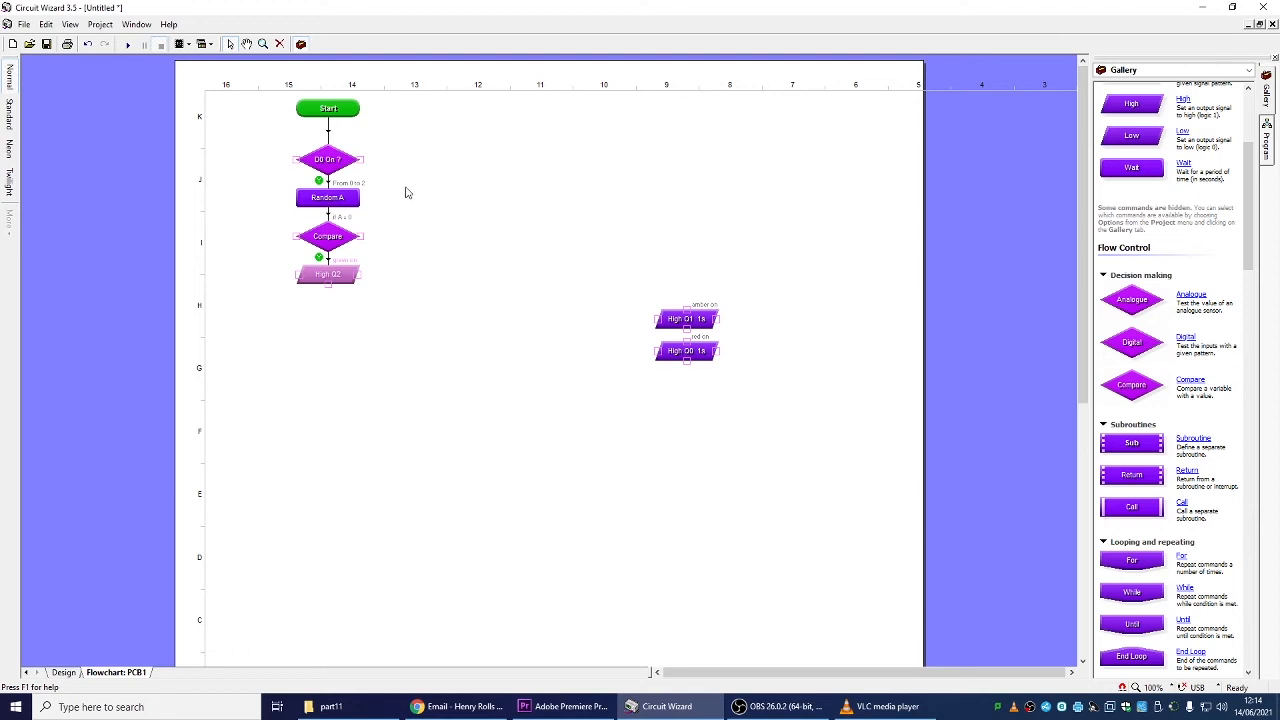
- Copy the Compare decision onto the first one's No branch and set the copy's condition to A = 1
{"action": "left_click", "coordinate": [333, 240]}
{"action": "left_click_drag", "start_coordinate": [331, 240], "coordinate": [401, 238]}
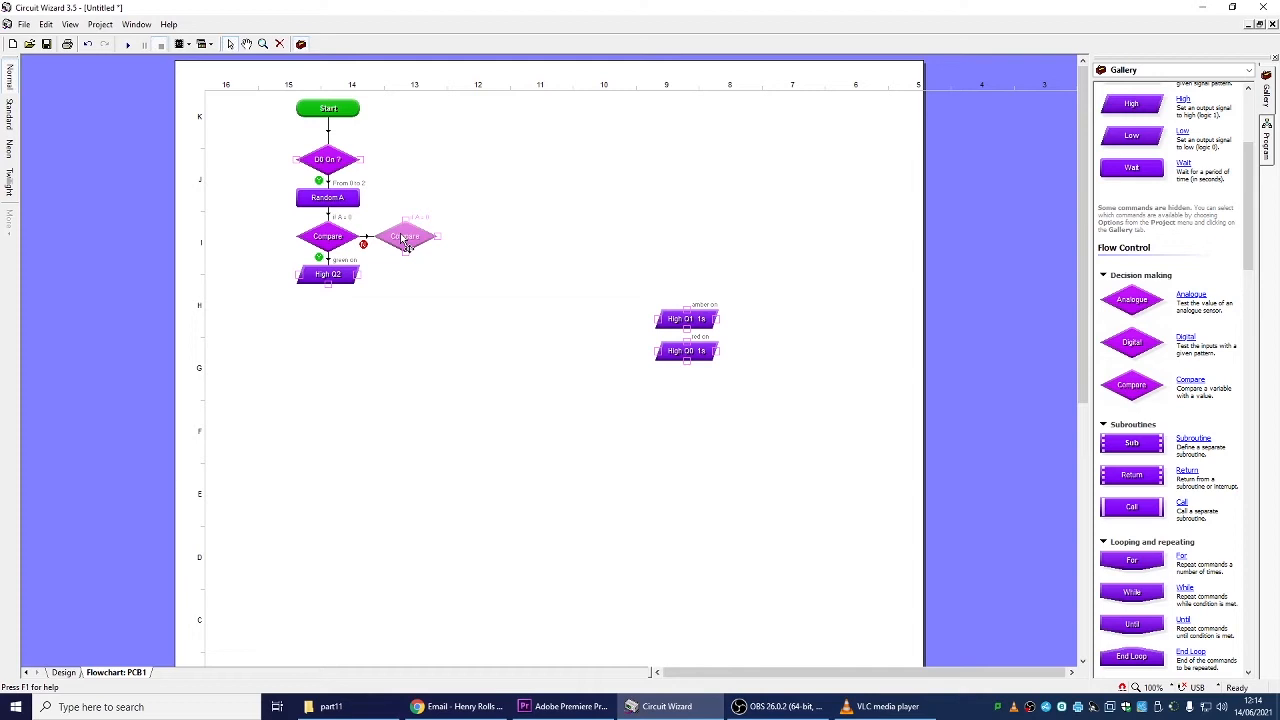
{"action": "double_click", "coordinate": [401, 238]}
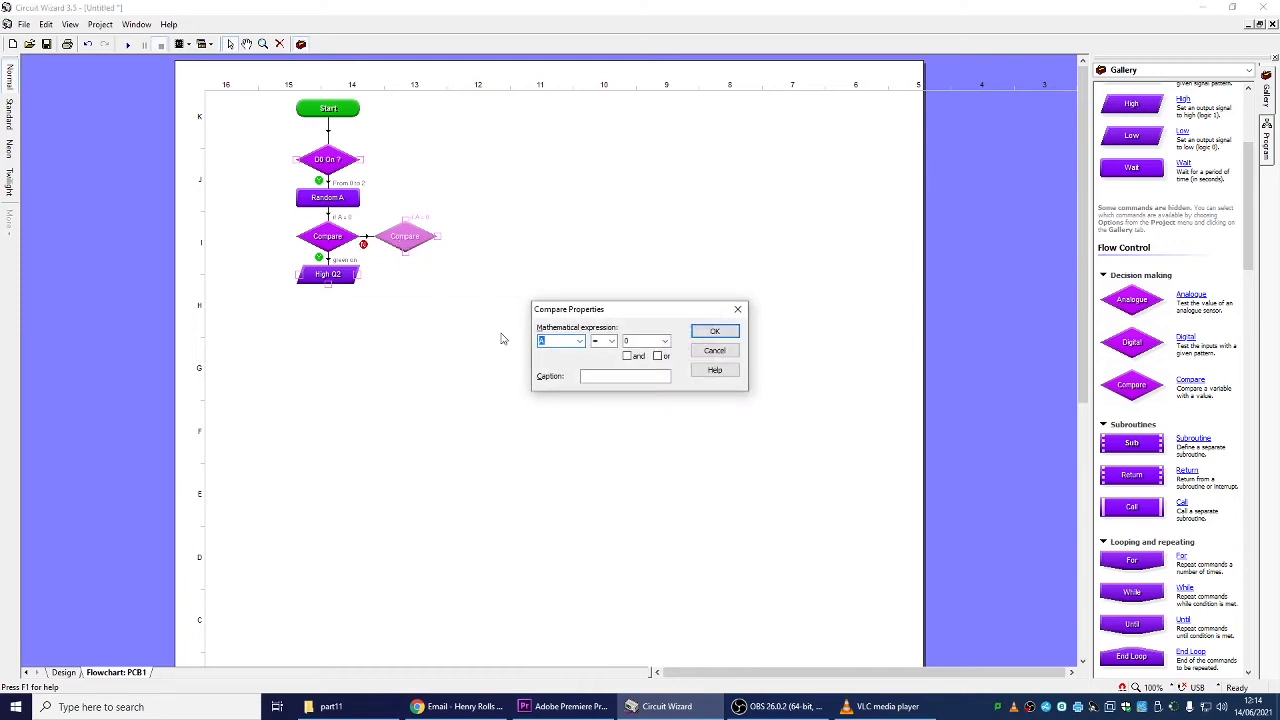
{"action": "left_click", "coordinate": [665, 341]}
{"action": "left_click", "coordinate": [630, 366]}
{"action": "left_click", "coordinate": [698, 330]}
{"action": "left_click", "coordinate": [698, 326]}
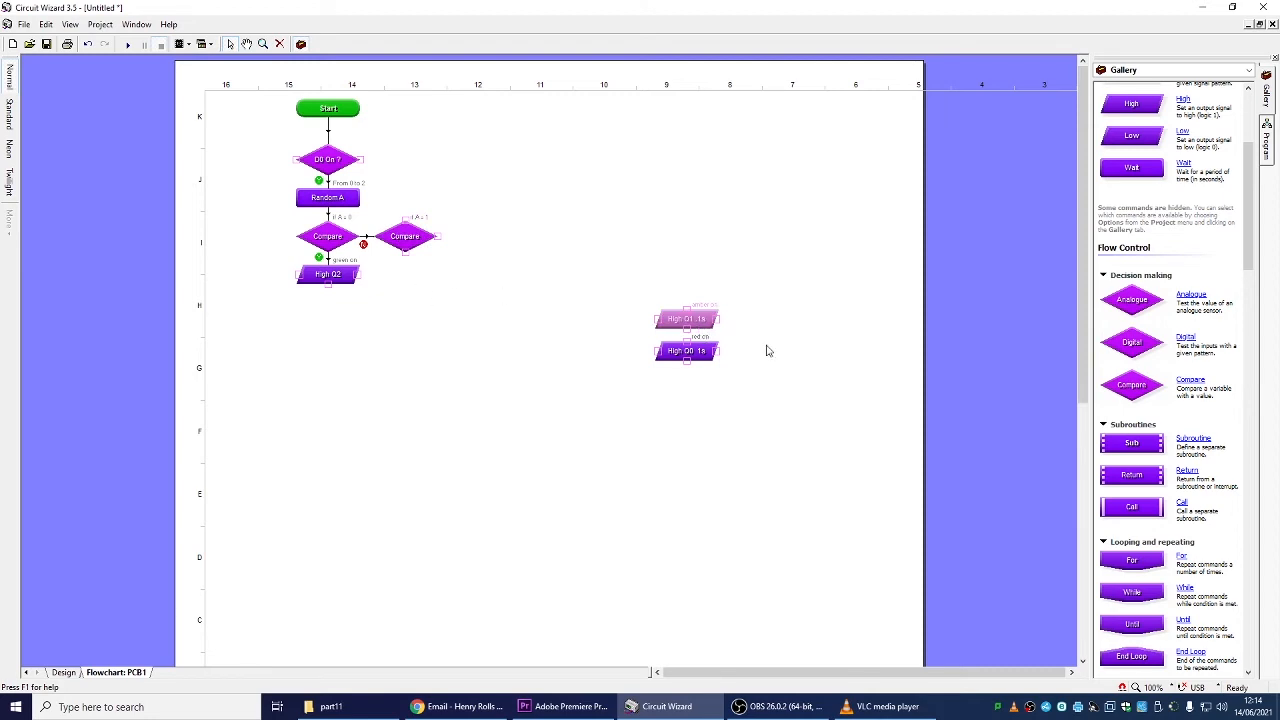
- Put a High Q1 command on the second Compare's Yes branch and delete the spare High Q1 from the empty area
{"action": "left_click_drag", "start_coordinate": [689, 351], "coordinate": [407, 275]}
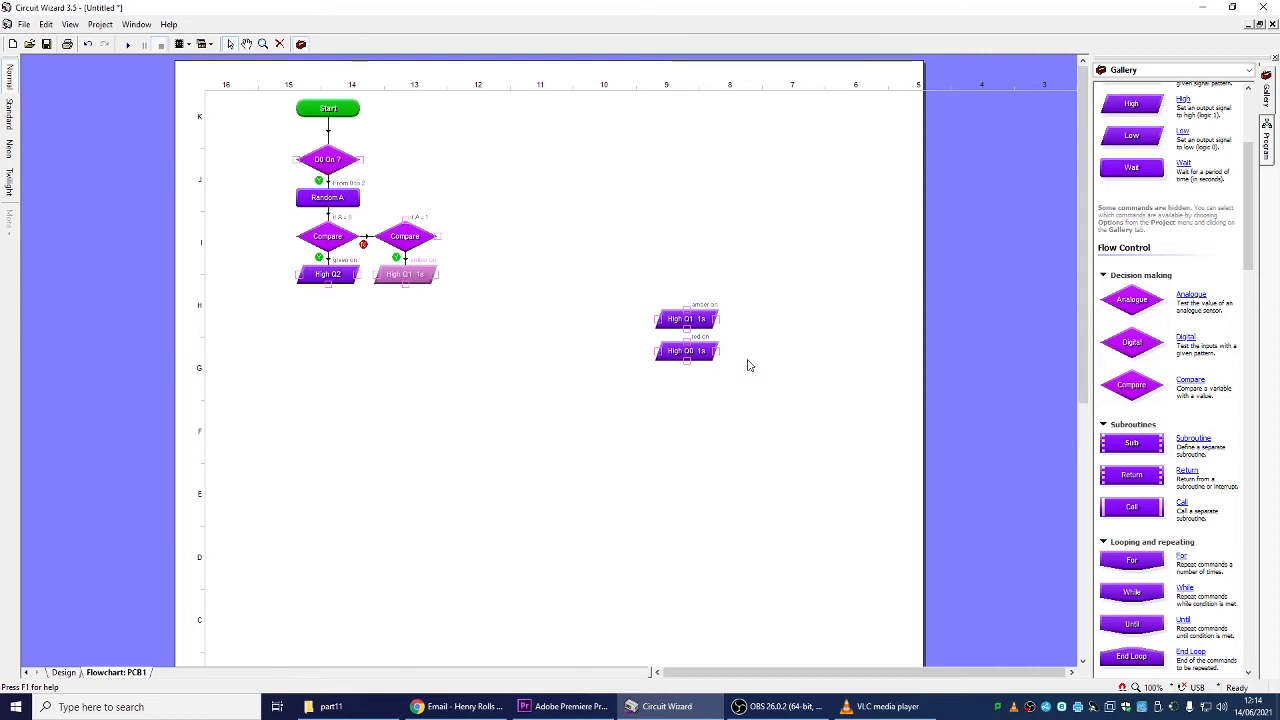
{"action": "left_click", "coordinate": [692, 322]}
{"action": "key", "text": "Delete"}
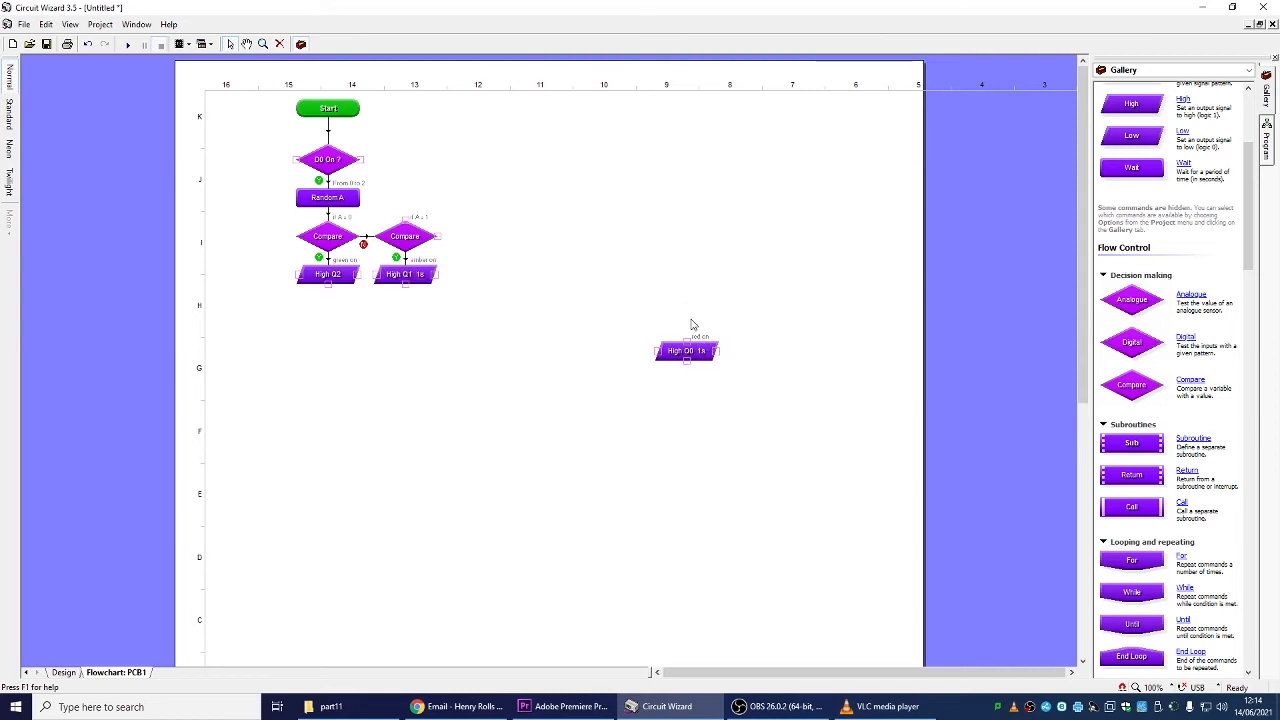
{"action": "left_click", "coordinate": [424, 238]}
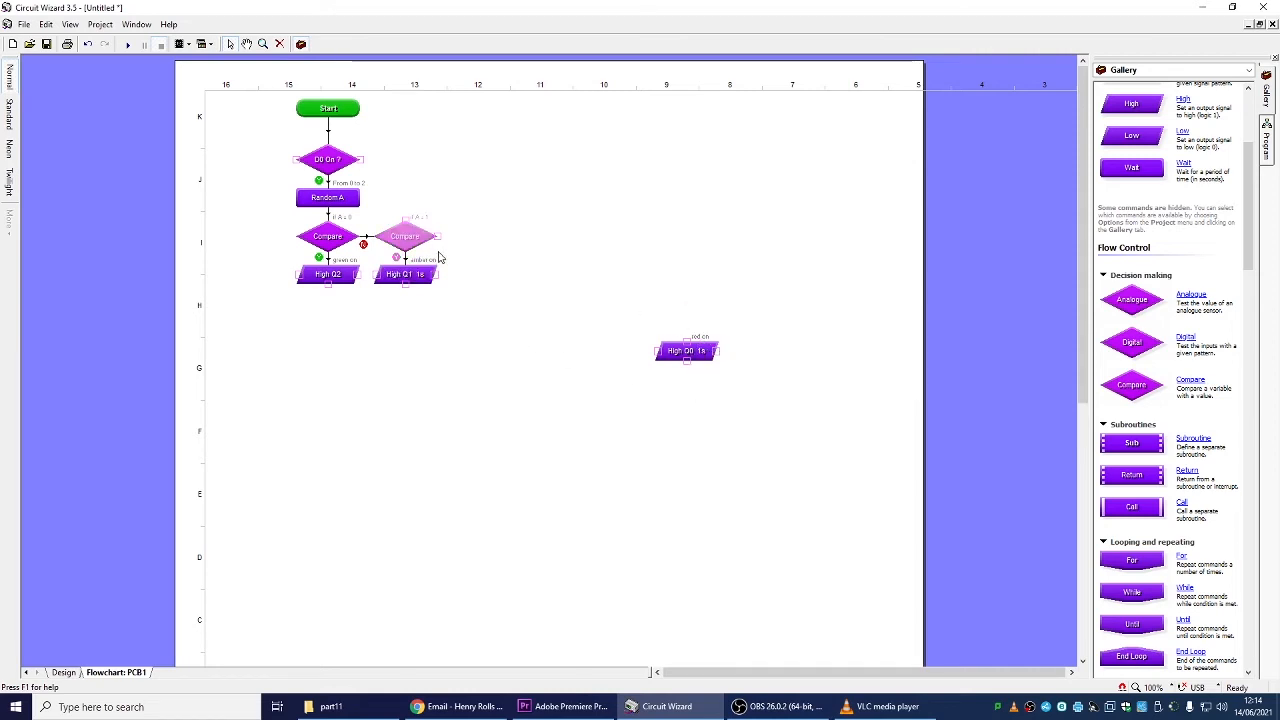
- Copy the Compare decision onto the second one's No branch and set the copy's condition to A = 2
{"action": "left_click_drag", "start_coordinate": [409, 236], "coordinate": [486, 235]}
{"action": "double_click", "coordinate": [482, 241]}
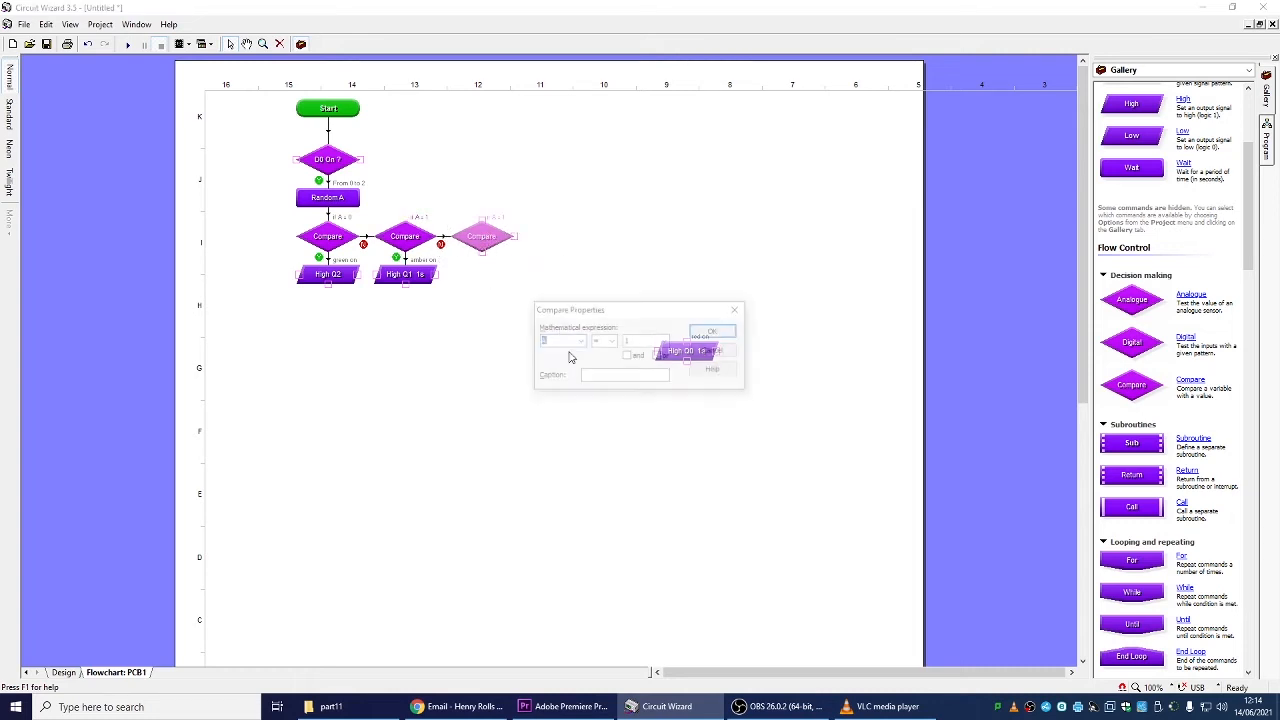
{"action": "left_click", "coordinate": [656, 343]}
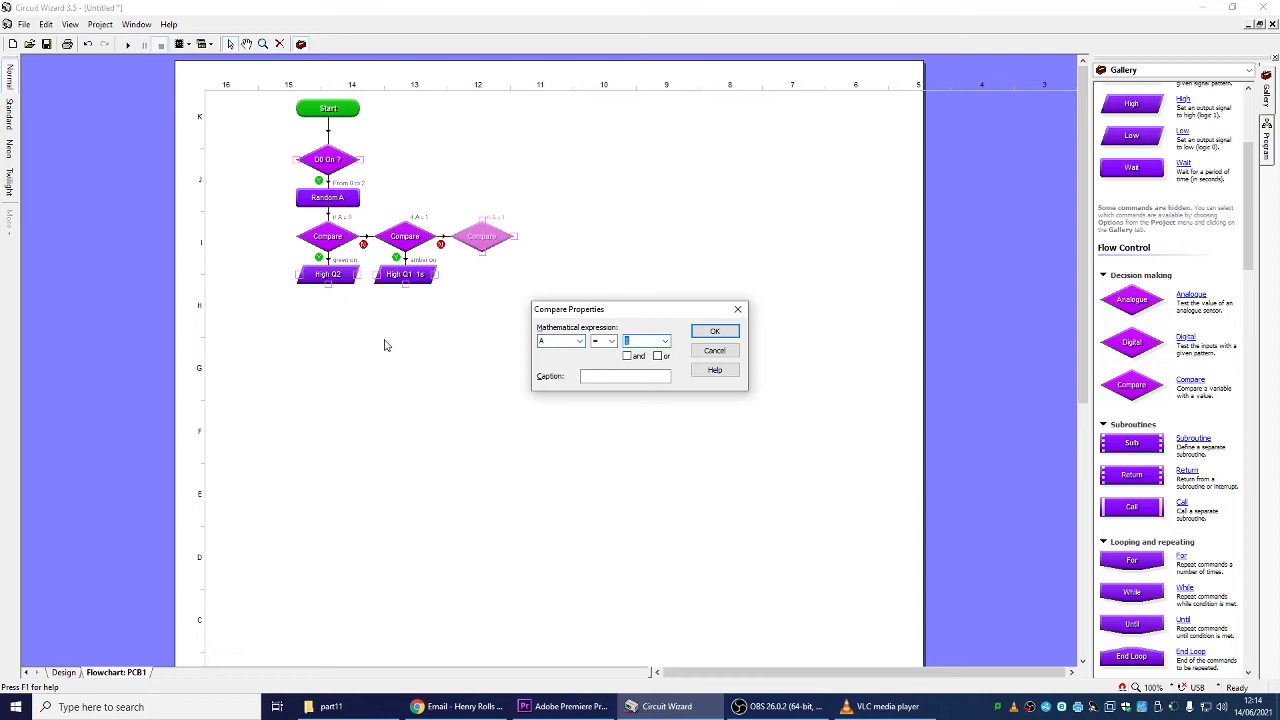
{"action": "type", "text": "2"}
{"action": "left_click", "coordinate": [714, 331]}
- Attach High Q0 to the third Compare's Yes branch and route its No branch back to the line above the first Compare
{"action": "left_click_drag", "start_coordinate": [712, 352], "coordinate": [489, 286]}
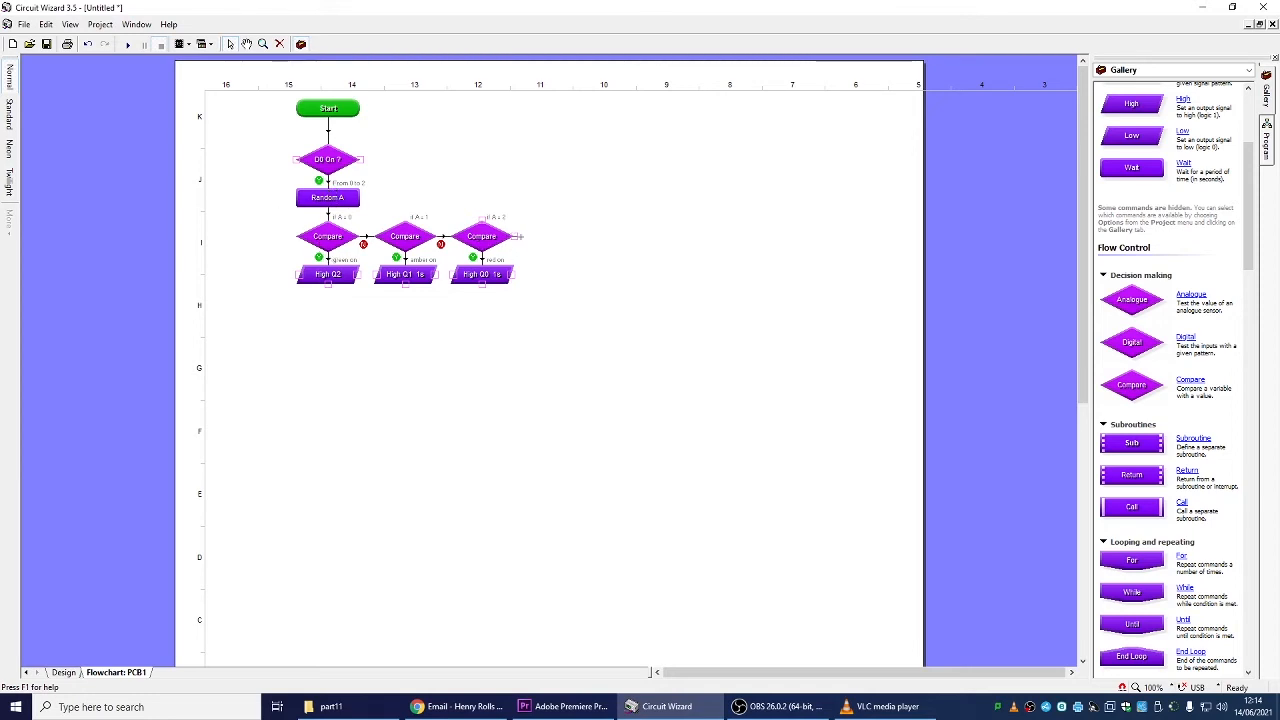
{"action": "left_click_drag", "start_coordinate": [532, 227], "coordinate": [531, 211]}
{"action": "left_click_drag", "start_coordinate": [413, 210], "coordinate": [351, 210]}
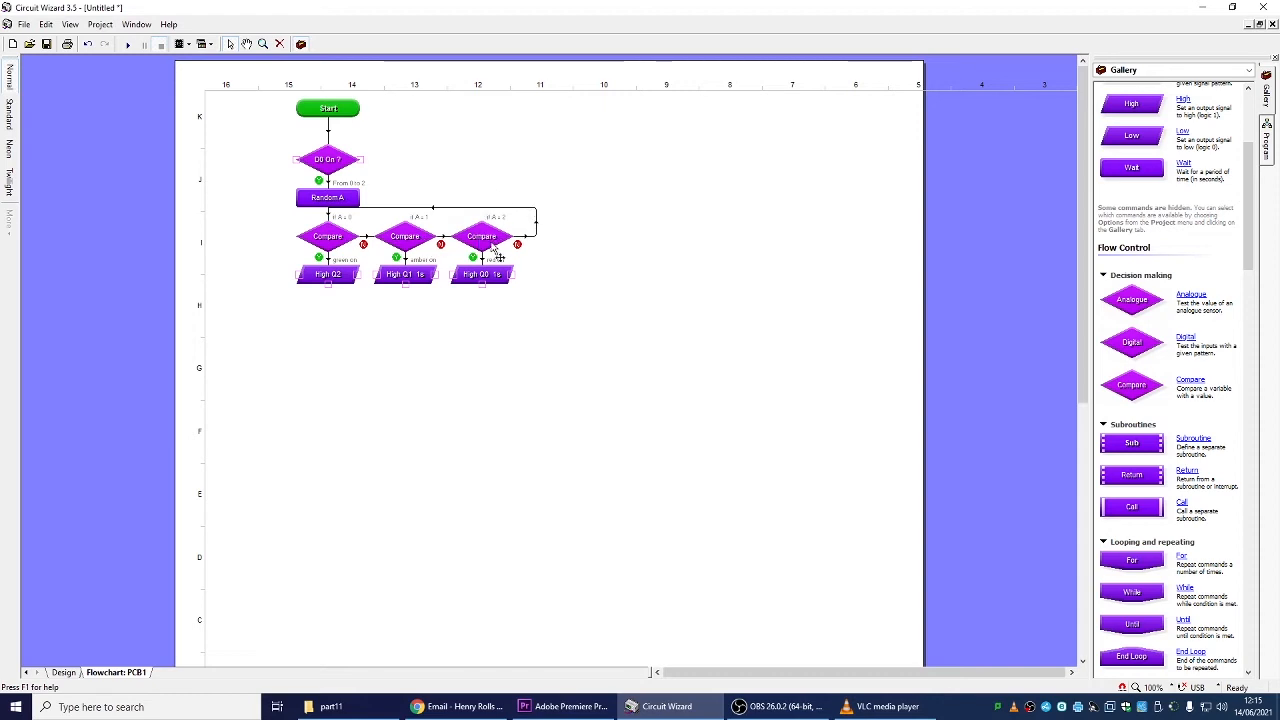
- Delete the third Compare decision and its return line, leaving High Q0 directly on the second Compare's No branch
{"action": "left_click", "coordinate": [488, 243]}
{"action": "key", "text": "Delete"}
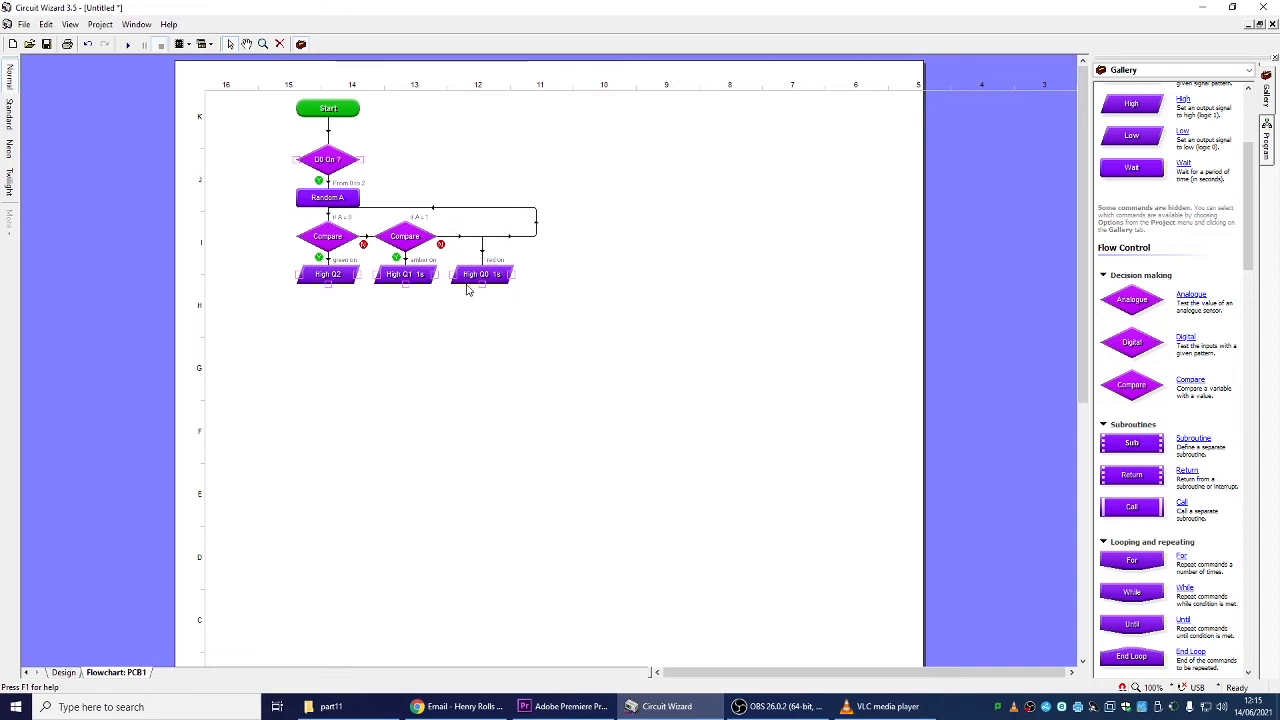
{"action": "left_click", "coordinate": [531, 236]}
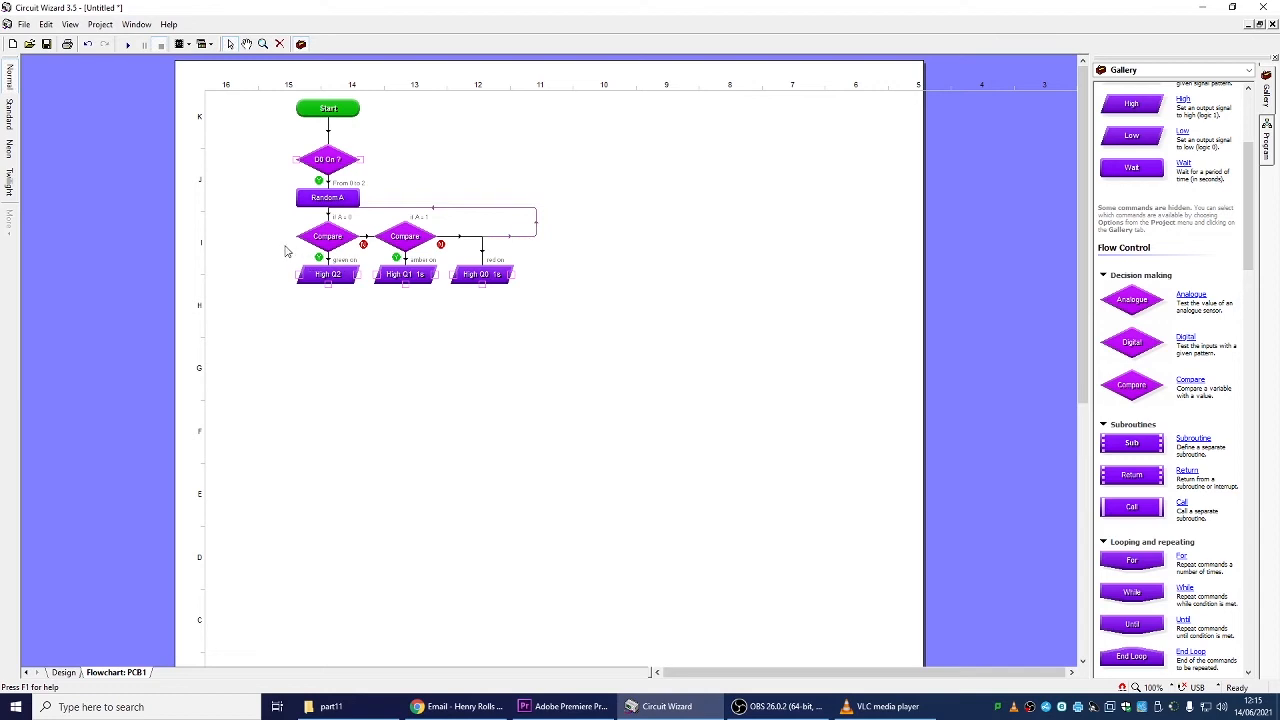
{"action": "key", "text": "Delete"}
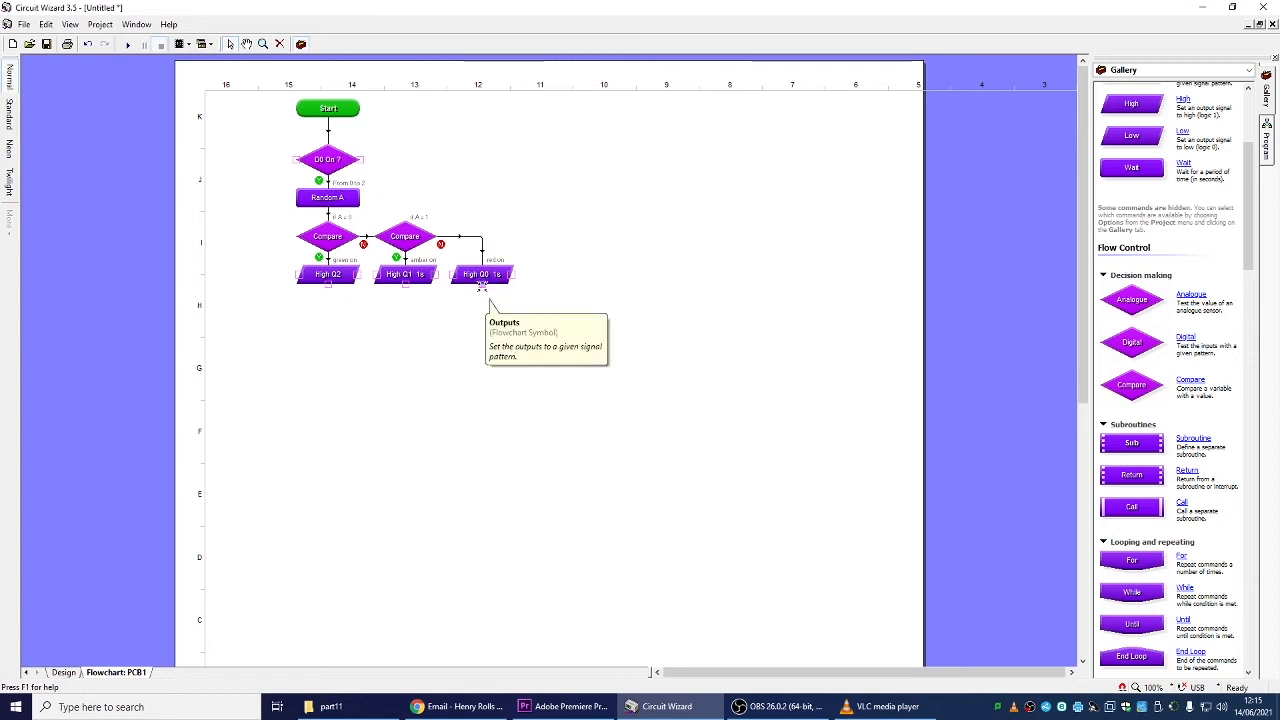
- Route the outputs of High Q0, High Q1 and High Q2 along a shared return line to the point above the D0 On? decision
{"action": "mouse_move", "coordinate": [481, 288]}
{"action": "left_mouse_down"}
{"action": "mouse_move", "coordinate": [482, 322]}
{"action": "mouse_move", "coordinate": [321, 326]}
{"action": "mouse_move", "coordinate": [374, 340]}
{"action": "left_mouse_up"}
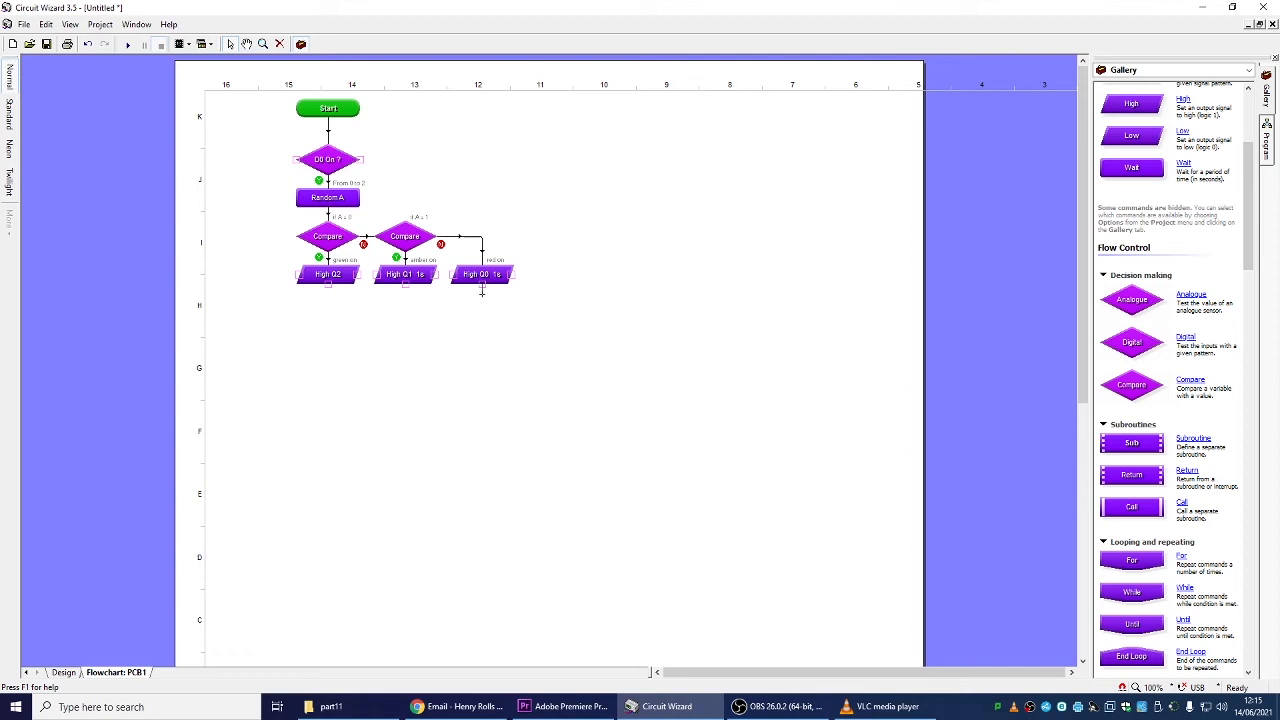
{"action": "left_click_drag", "start_coordinate": [322, 335], "coordinate": [325, 126]}
{"action": "mouse_move", "coordinate": [405, 285]}
{"action": "left_mouse_down"}
{"action": "mouse_move", "coordinate": [415, 362]}
{"action": "mouse_move", "coordinate": [405, 348]}
{"action": "left_mouse_up"}
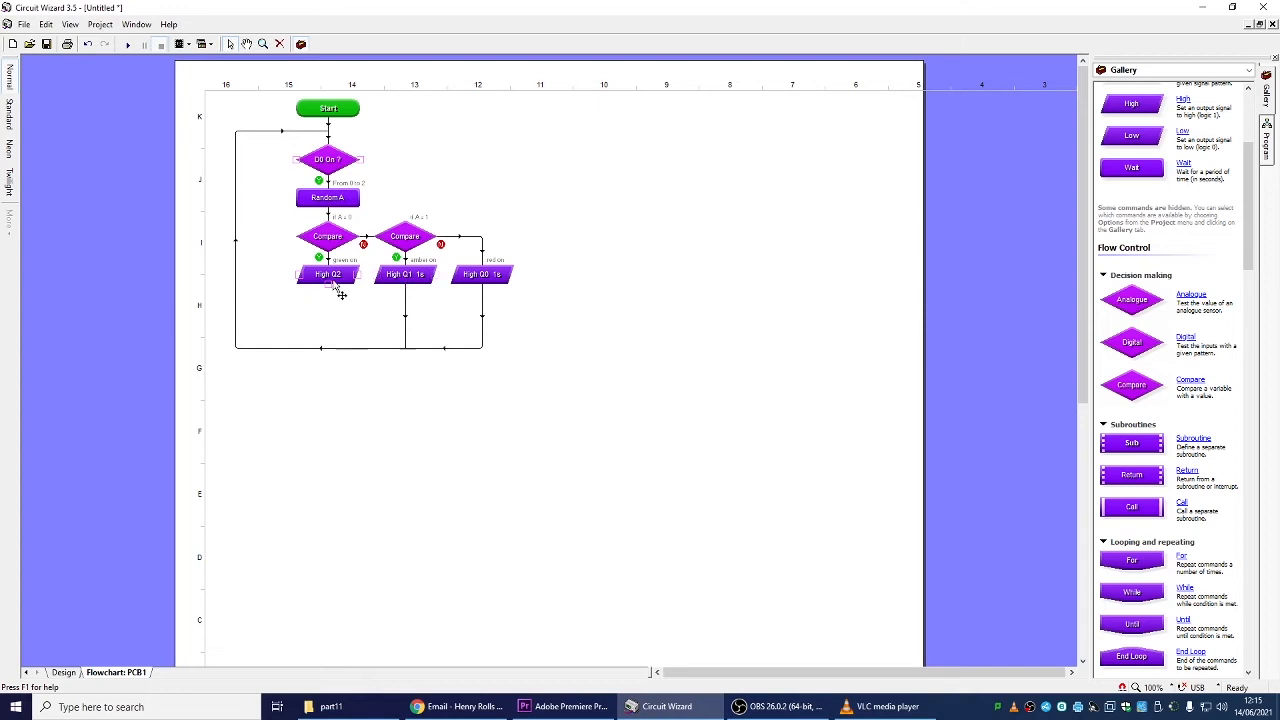
{"action": "mouse_move", "coordinate": [328, 285]}
{"action": "left_mouse_down"}
{"action": "mouse_move", "coordinate": [330, 376]}
{"action": "mouse_move", "coordinate": [331, 346]}
{"action": "left_mouse_up"}
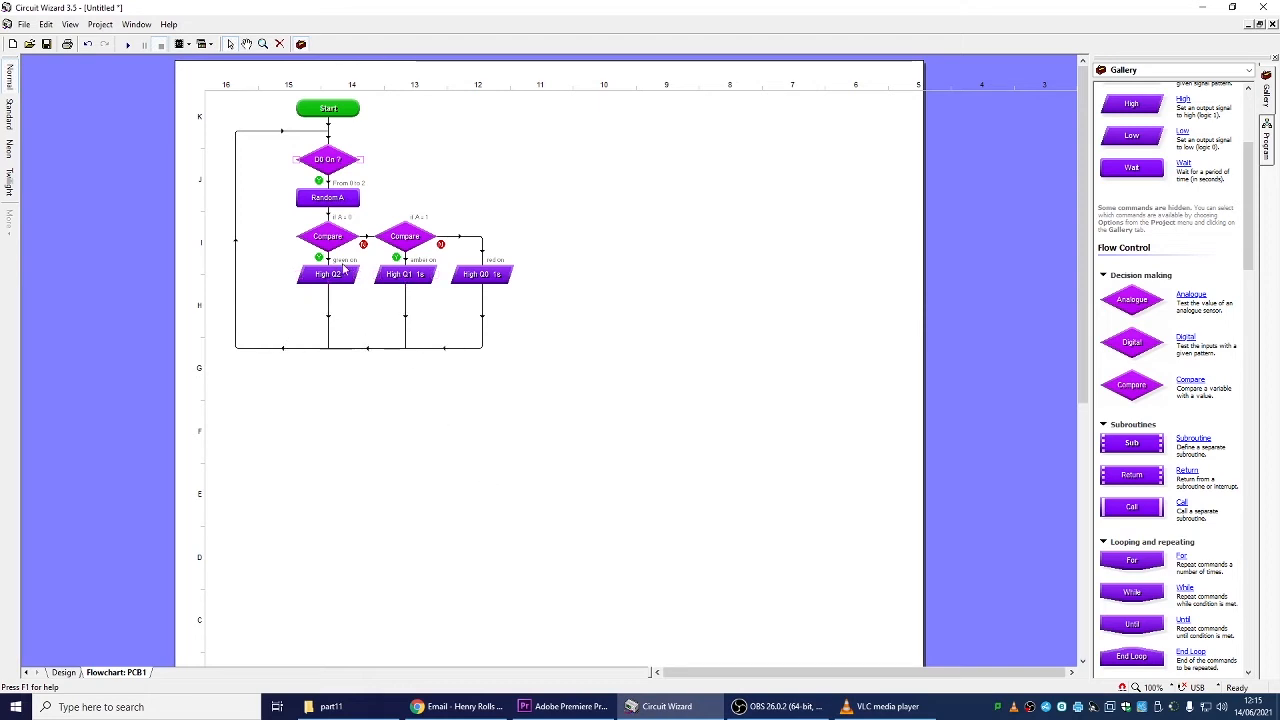
- Try simulating the circuit design and loop the D0 On? decision's No branch back to the line above it
{"action": "left_click", "coordinate": [62, 672]}
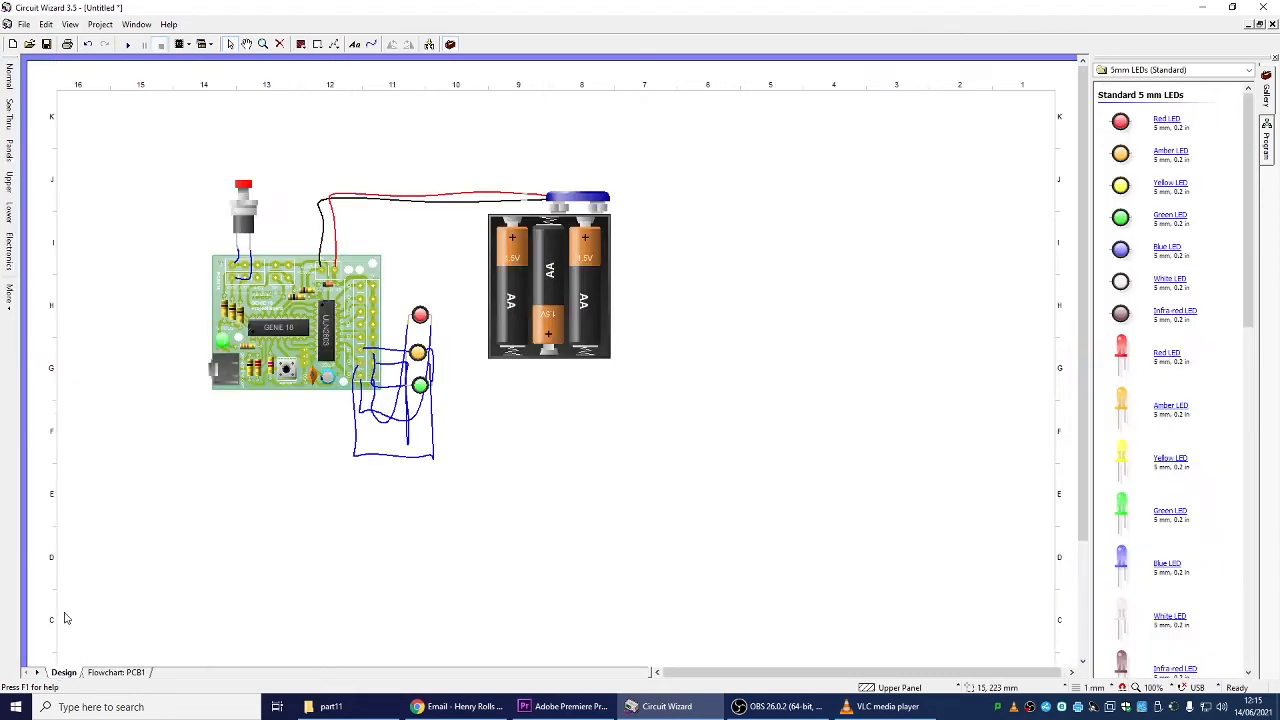
{"action": "left_click", "coordinate": [127, 44]}
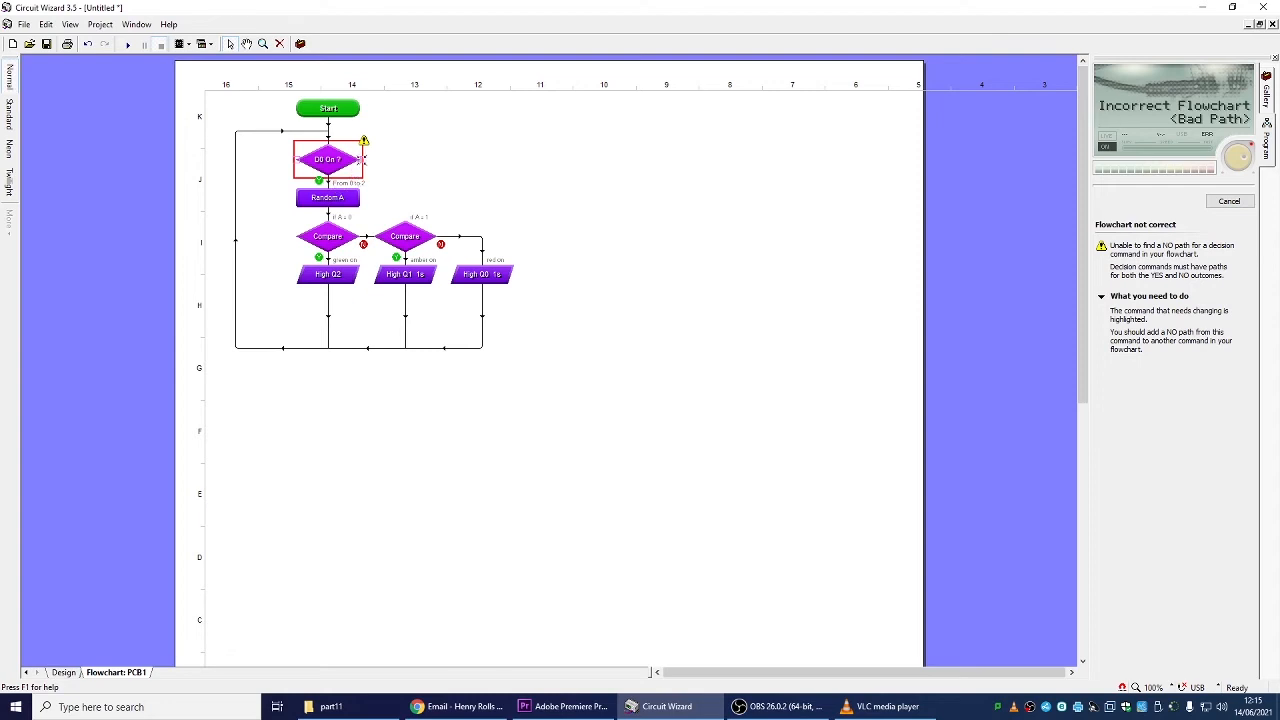
{"action": "left_click_drag", "start_coordinate": [425, 149], "coordinate": [330, 128]}
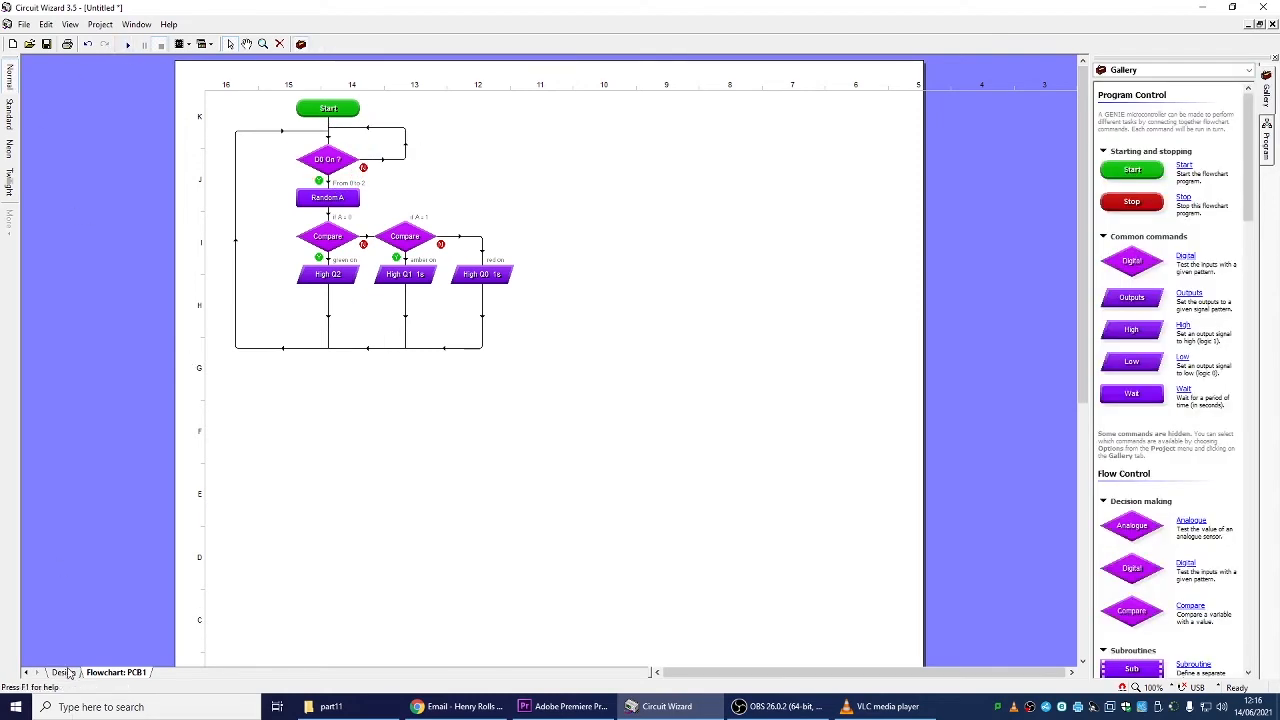
- Simulate the circuit design and operate the push switch repeatedly to check which LED each random number lights
{"action": "left_click", "coordinate": [62, 672]}
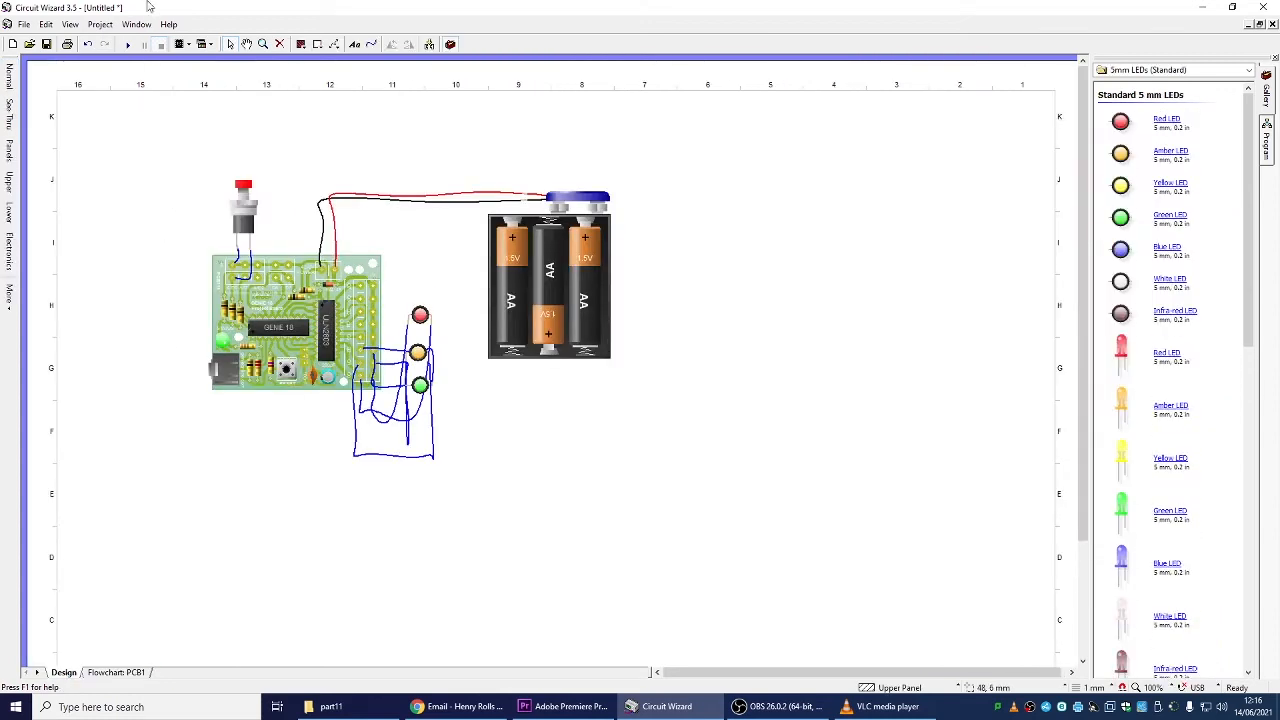
{"action": "left_click", "coordinate": [127, 44]}
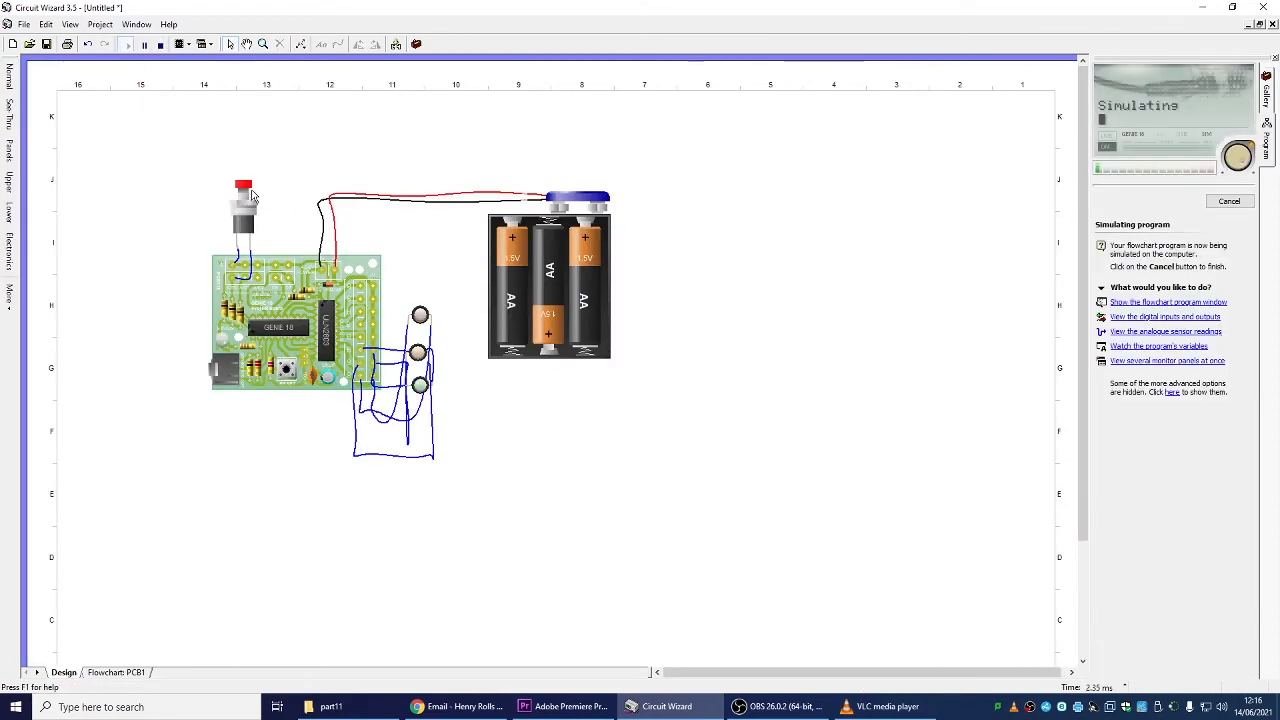
{"action": "left_click", "coordinate": [245, 187]}
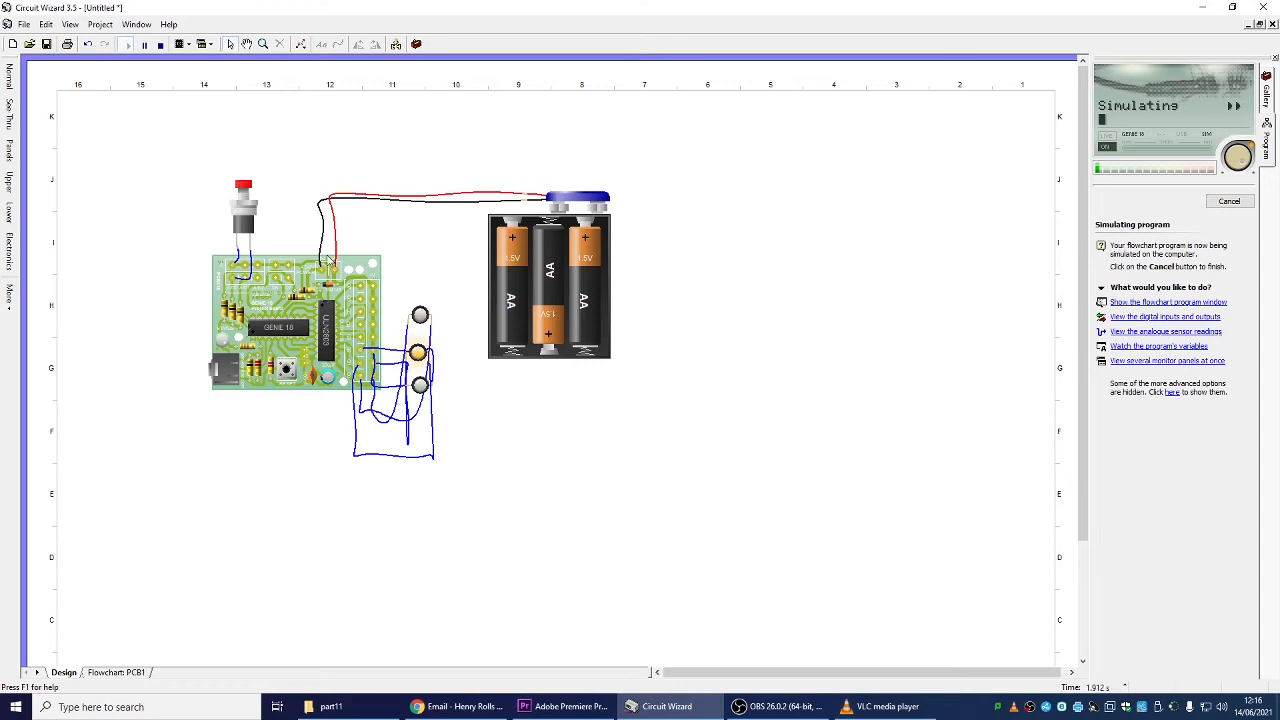
{"action": "mouse_move", "coordinate": [424, 378]}
{"action": "left_click", "coordinate": [245, 188]}
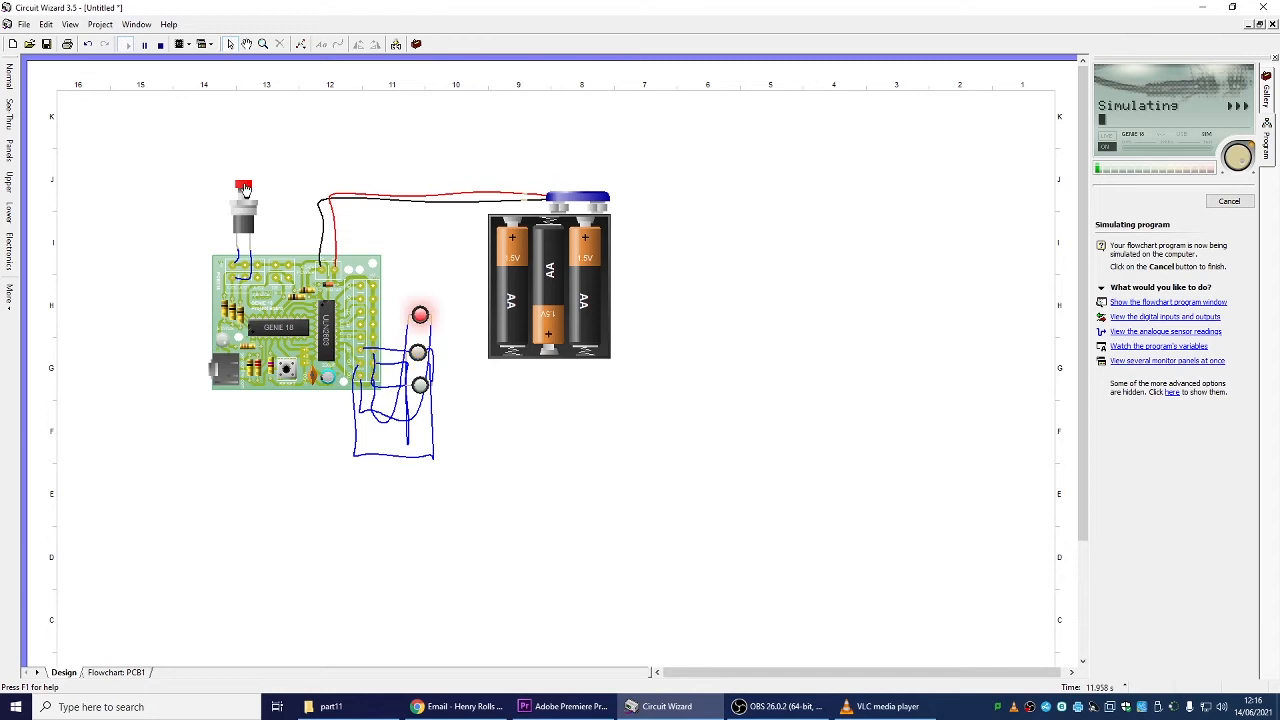
{"action": "left_click", "coordinate": [245, 188]}
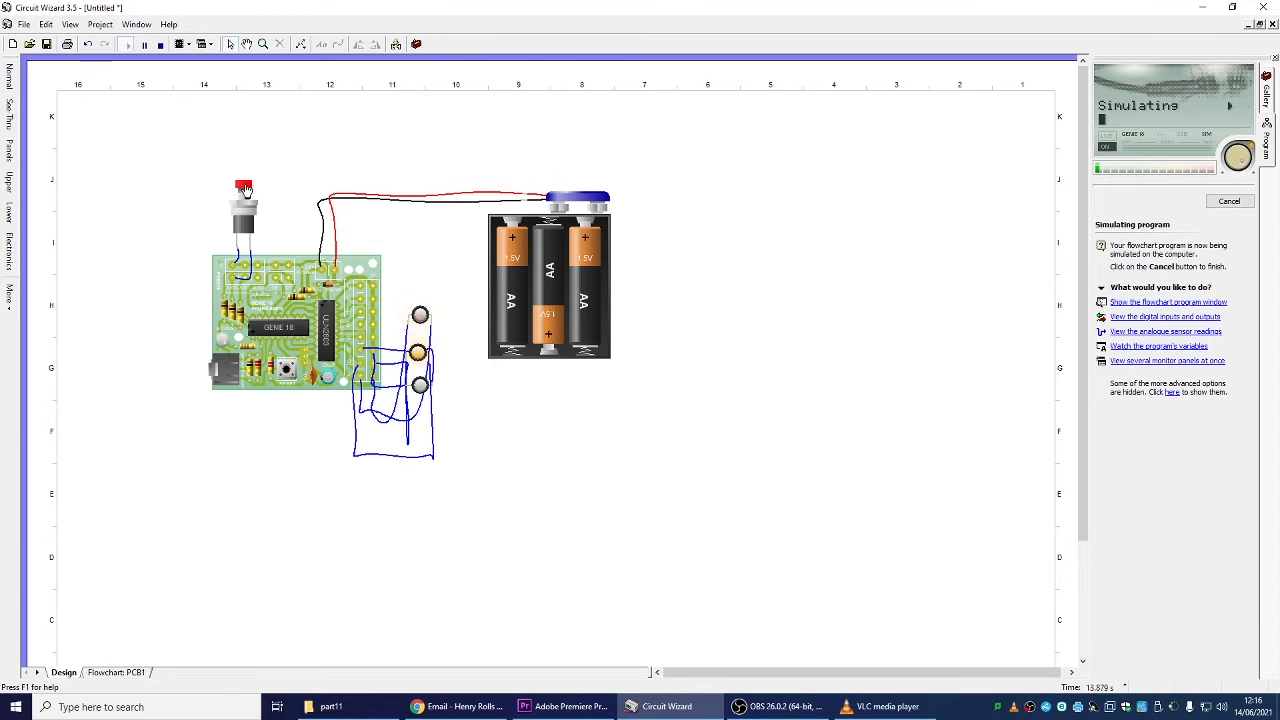
{"action": "left_click", "coordinate": [245, 188]}
{"action": "left_click", "coordinate": [245, 188]}
{"action": "left_click", "coordinate": [245, 188]}
{"action": "left_click", "coordinate": [242, 191]}
{"action": "left_click", "coordinate": [242, 191]}
{"action": "left_click", "coordinate": [242, 191]}
{"action": "left_click", "coordinate": [242, 191]}
{"action": "left_click", "coordinate": [243, 191]}
- Add a 1-second wait after the output in the High Q2 command of the flowchart
{"action": "left_click", "coordinate": [113, 673]}
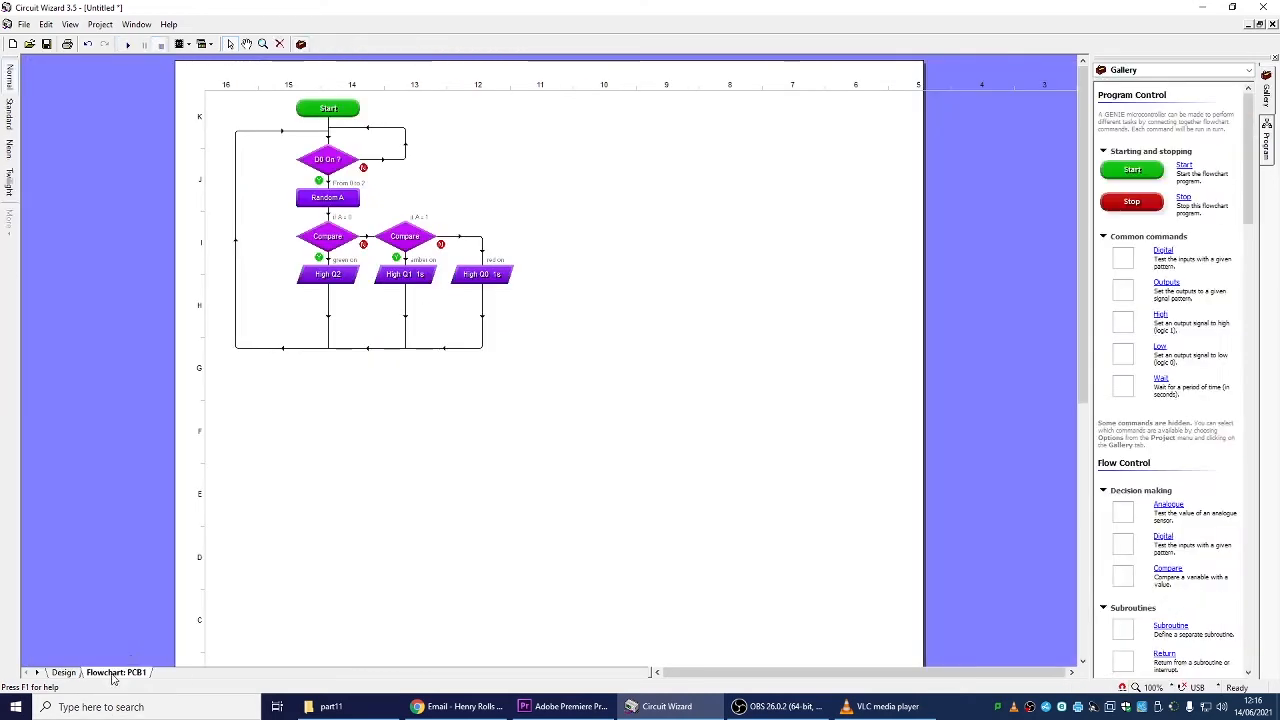
{"action": "double_click", "coordinate": [345, 276]}
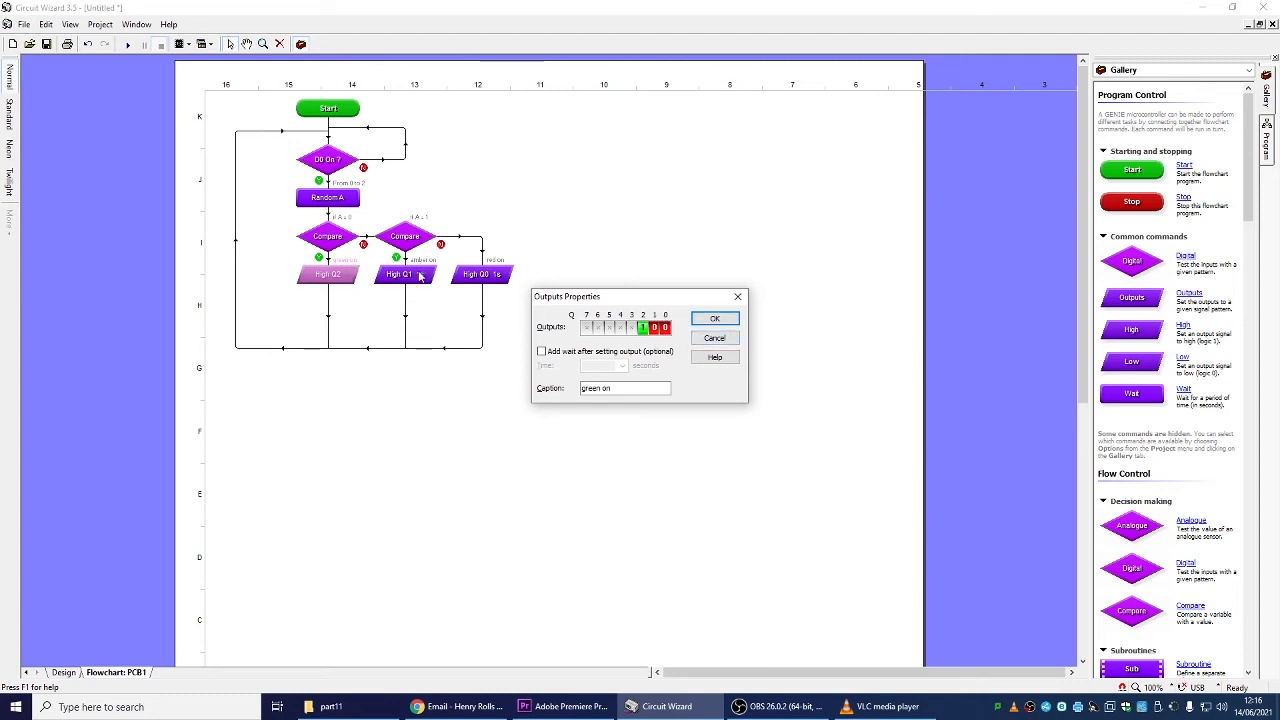
{"action": "left_click", "coordinate": [541, 351]}
{"action": "left_click", "coordinate": [621, 368]}
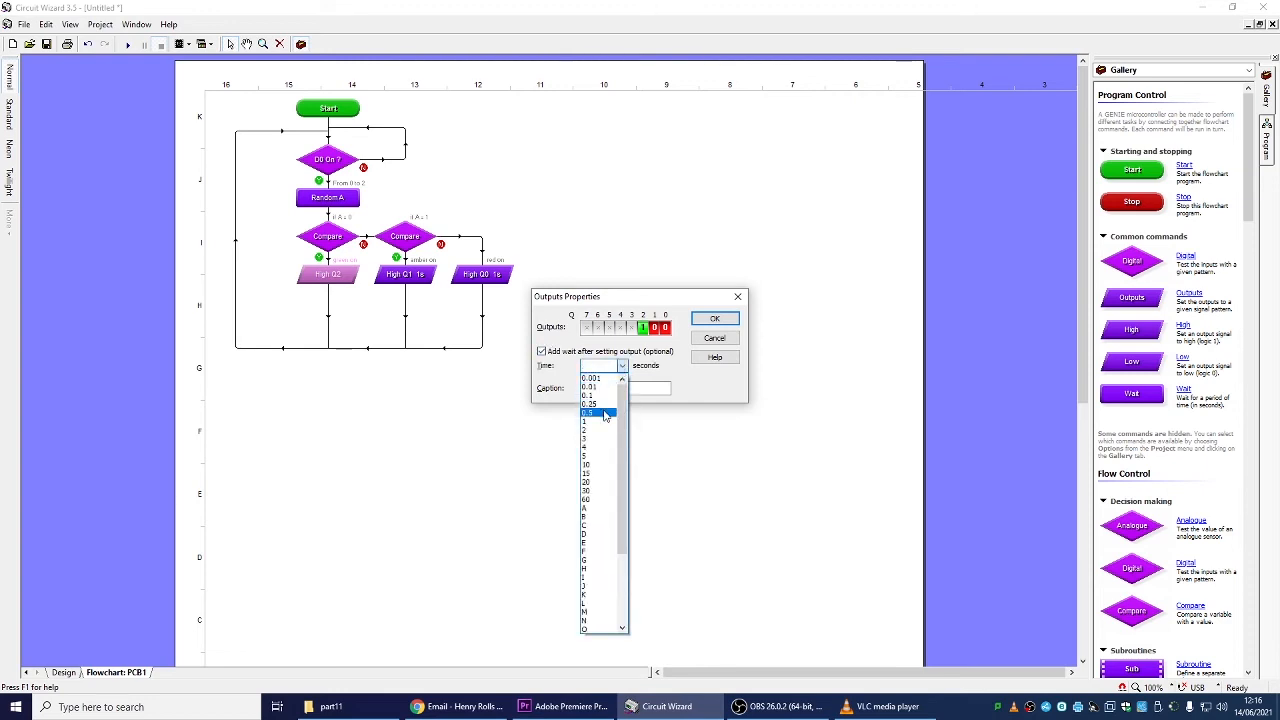
{"action": "left_click", "coordinate": [600, 425]}
{"action": "left_click", "coordinate": [727, 325]}
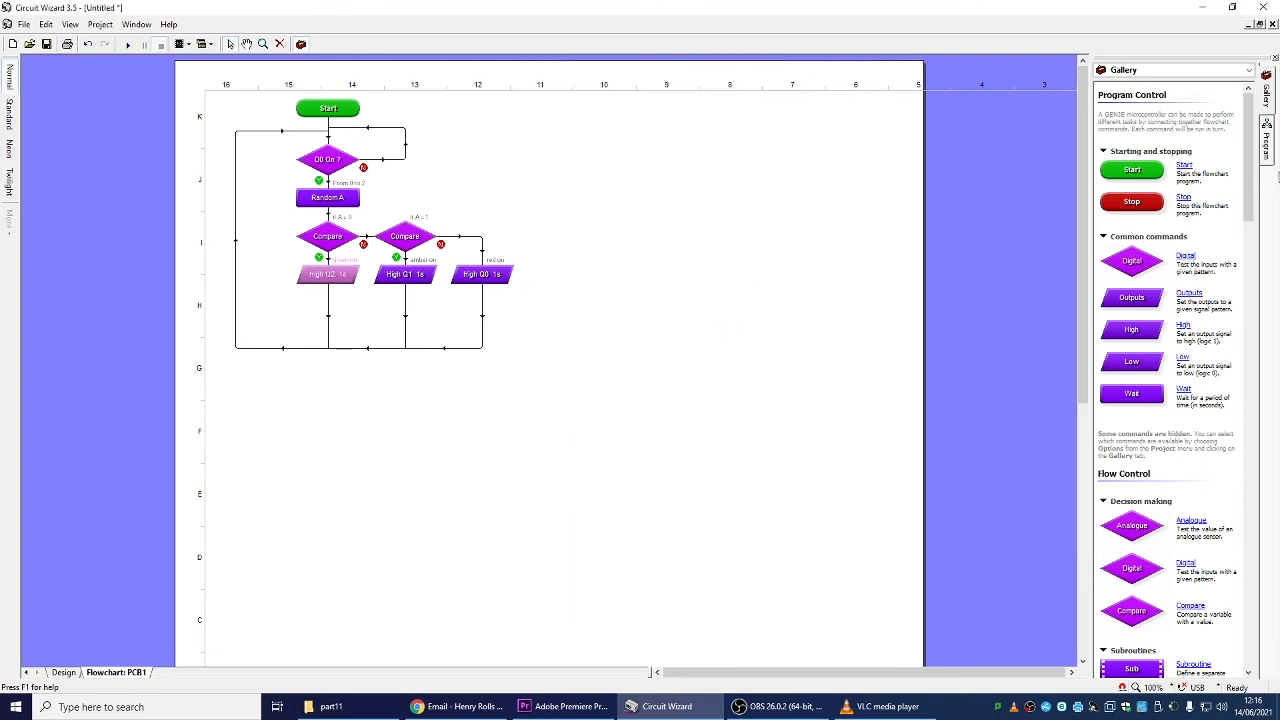
- Insert an Outputs command on the return line left of Random A and set Q2, Q1 and Q0 low
{"action": "left_click_drag", "start_coordinate": [1150, 302], "coordinate": [245, 208]}
{"action": "double_click", "coordinate": [240, 198]}
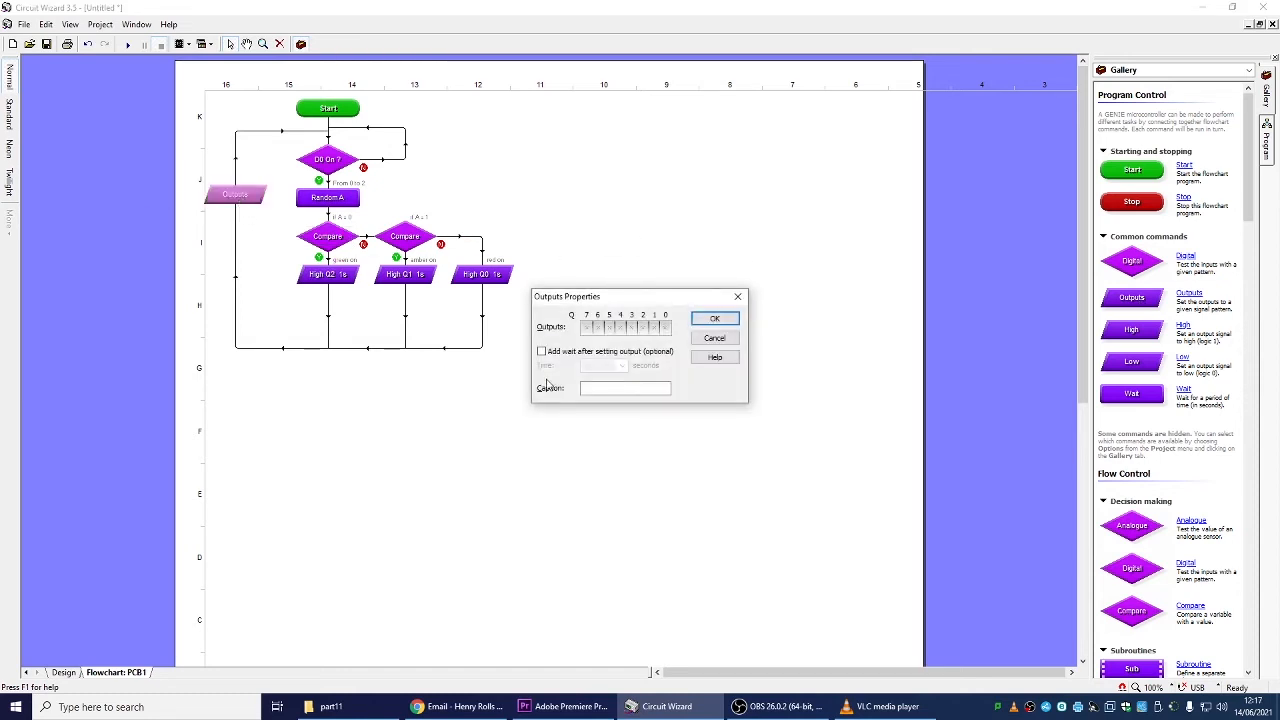
{"action": "left_click", "coordinate": [643, 327]}
{"action": "left_click", "coordinate": [643, 327]}
{"action": "left_click", "coordinate": [654, 327]}
{"action": "left_click", "coordinate": [654, 327]}
{"action": "left_click", "coordinate": [665, 327]}
{"action": "left_click", "coordinate": [665, 327]}
{"action": "left_click", "coordinate": [713, 320]}
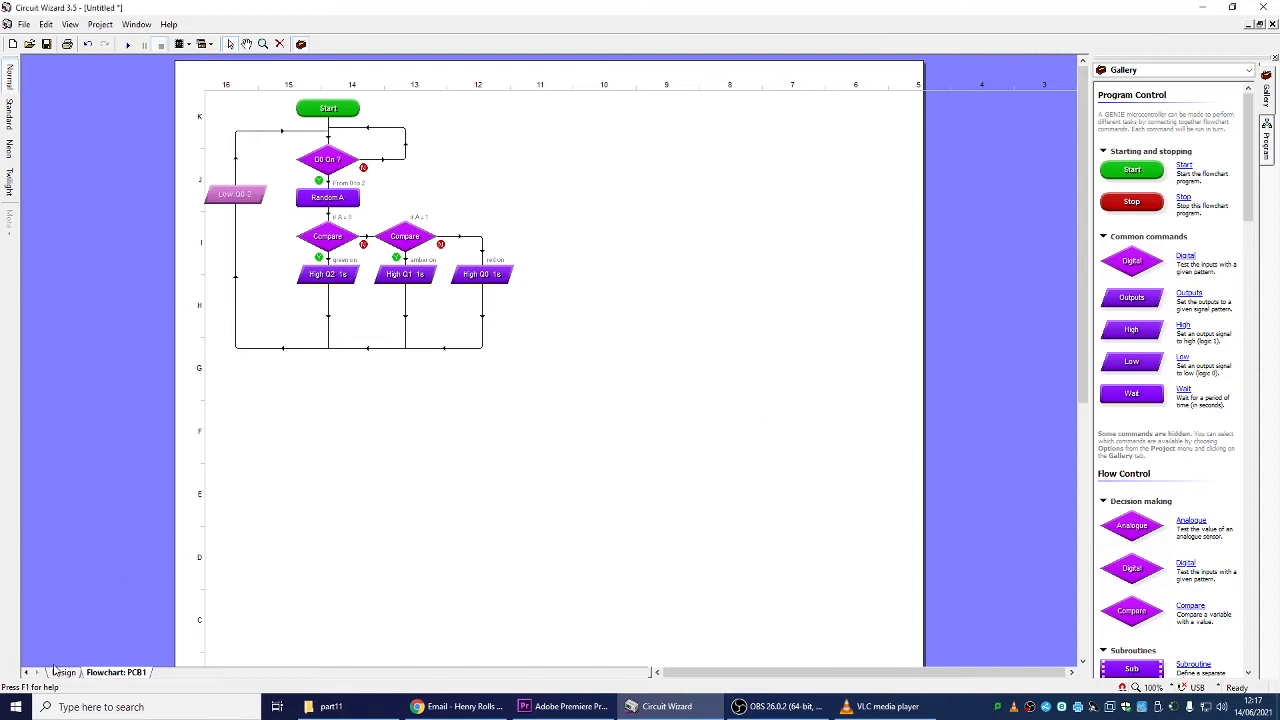
- Simulate the circuit again, operate the push switch repeatedly to test that the LEDs turn off after each draw, and return to the flowchart
{"action": "left_click", "coordinate": [62, 672]}
{"action": "left_click", "coordinate": [127, 44]}
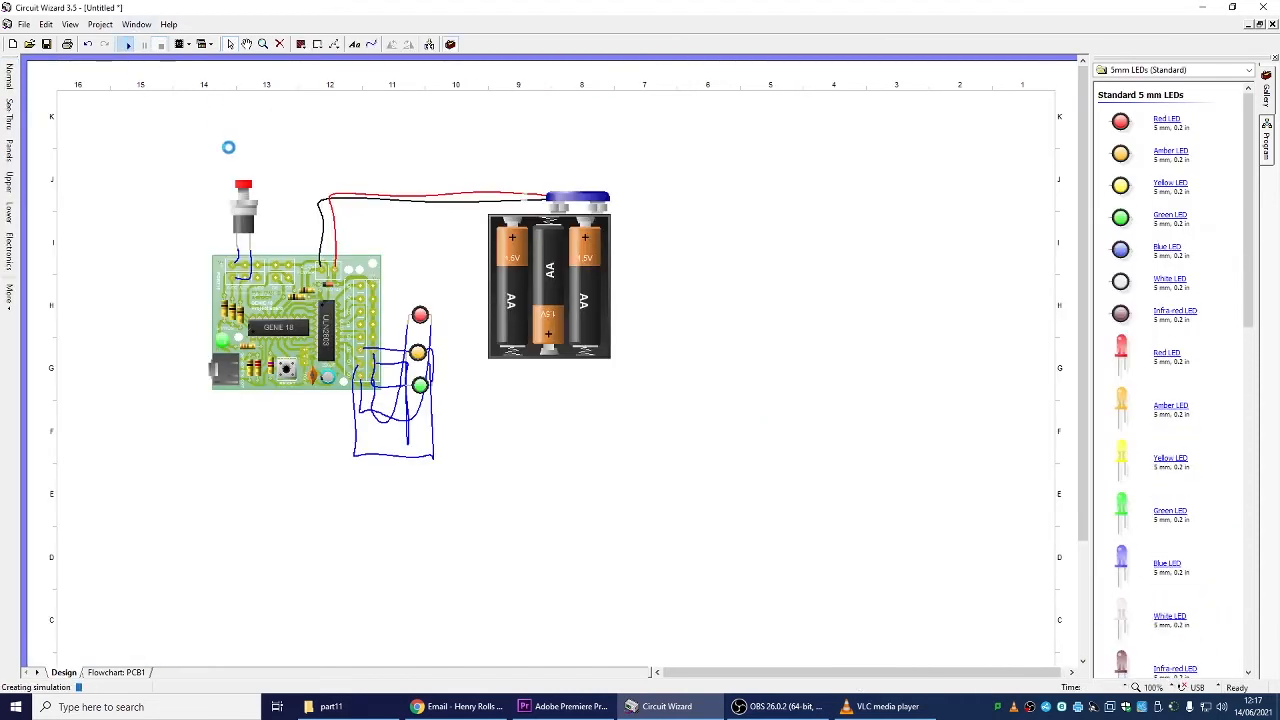
{"action": "left_click", "coordinate": [244, 188]}
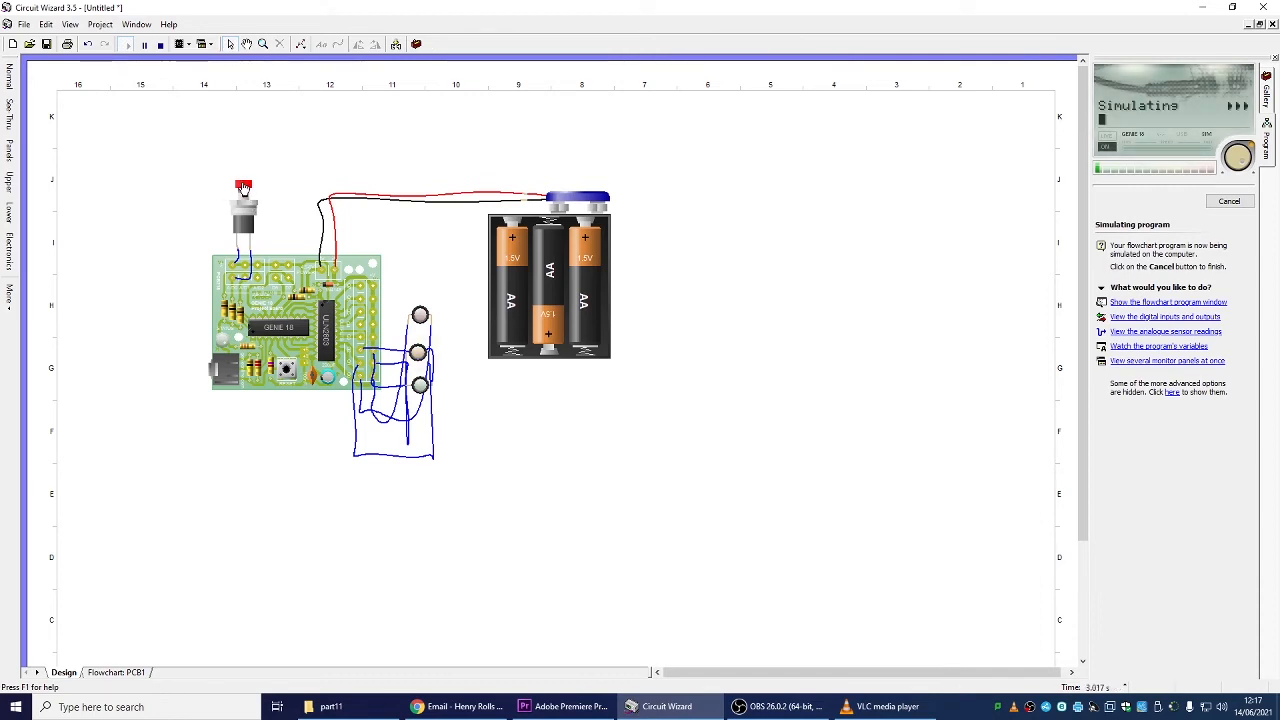
{"action": "left_click", "coordinate": [243, 189]}
{"action": "left_click", "coordinate": [244, 188]}
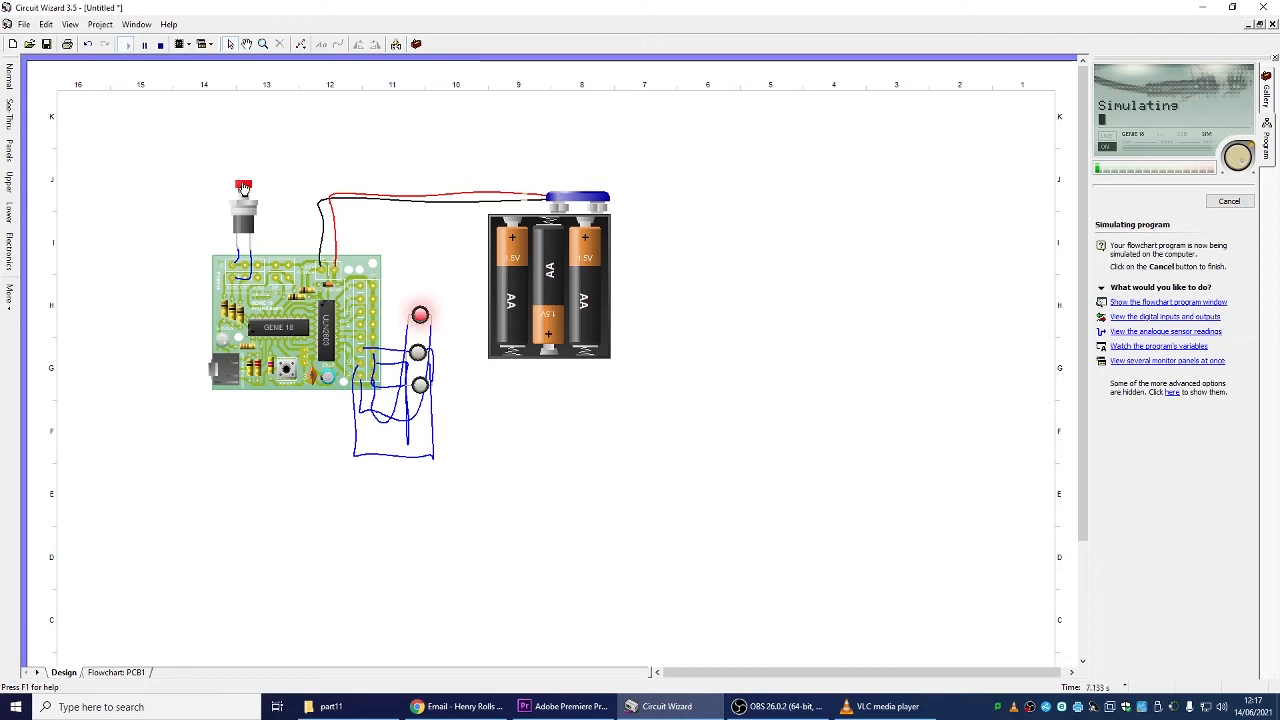
{"action": "left_click", "coordinate": [243, 189]}
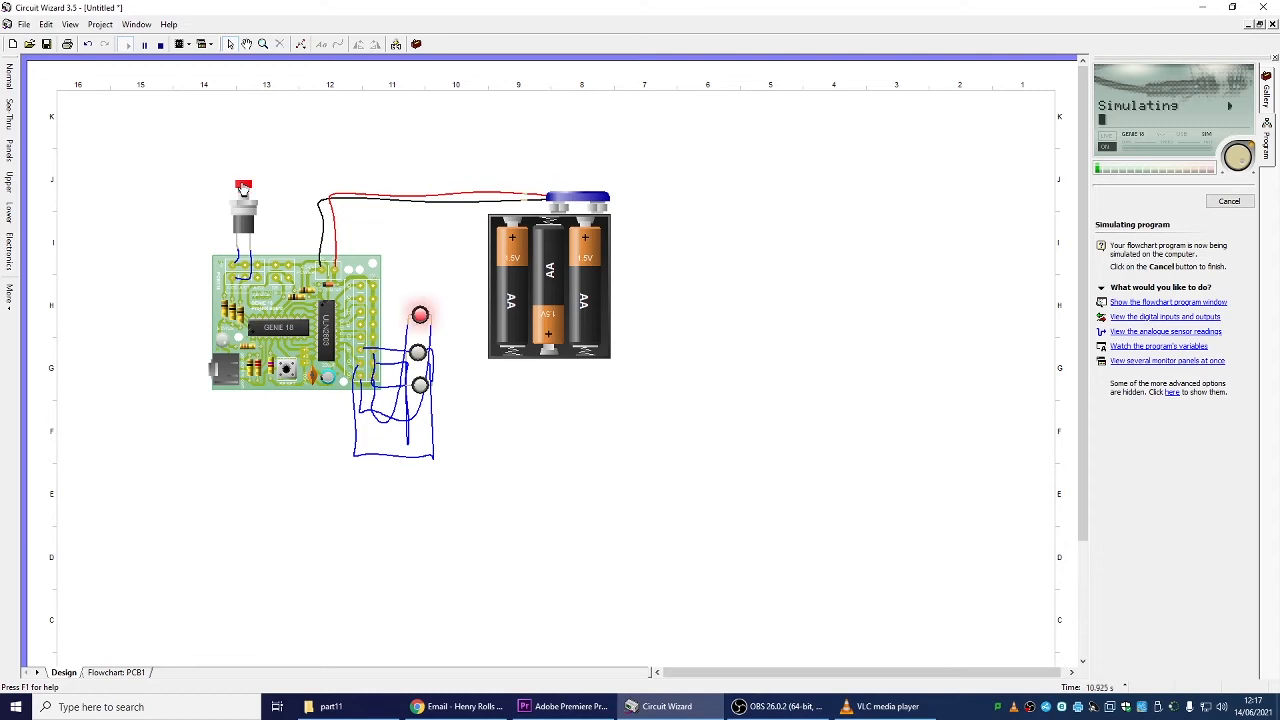
{"action": "left_click", "coordinate": [243, 188]}
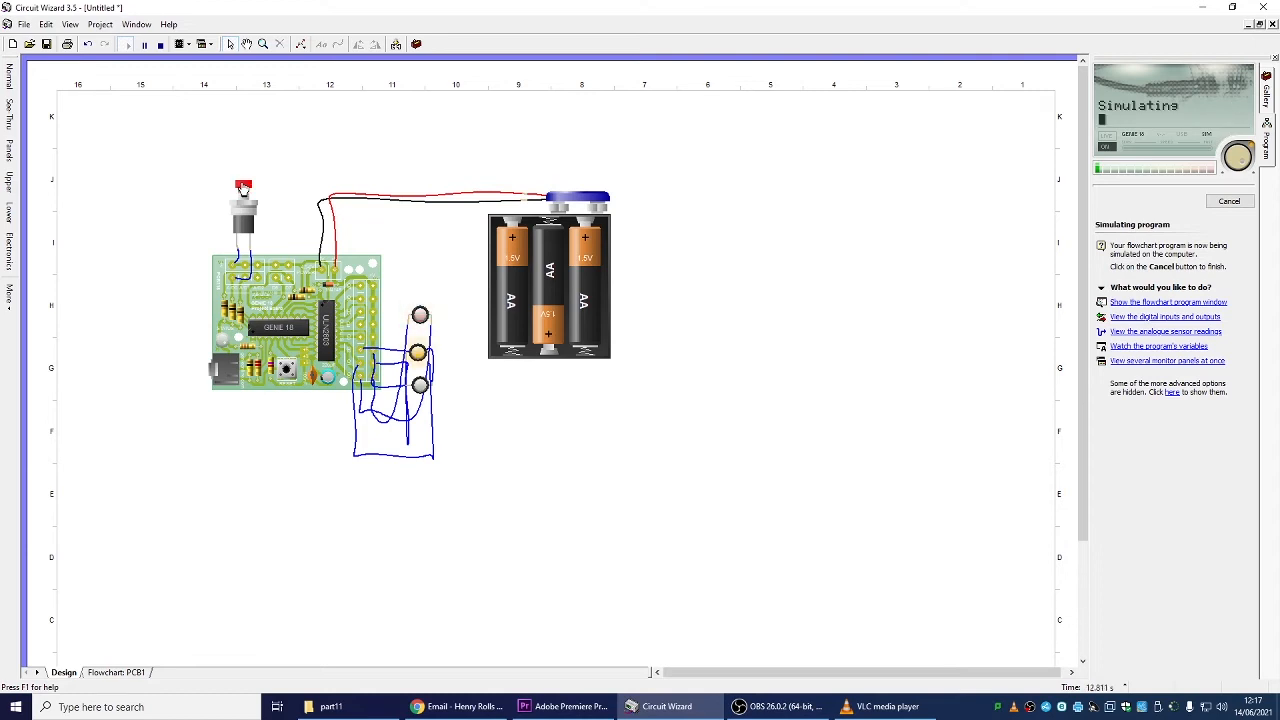
{"action": "left_click", "coordinate": [243, 188]}
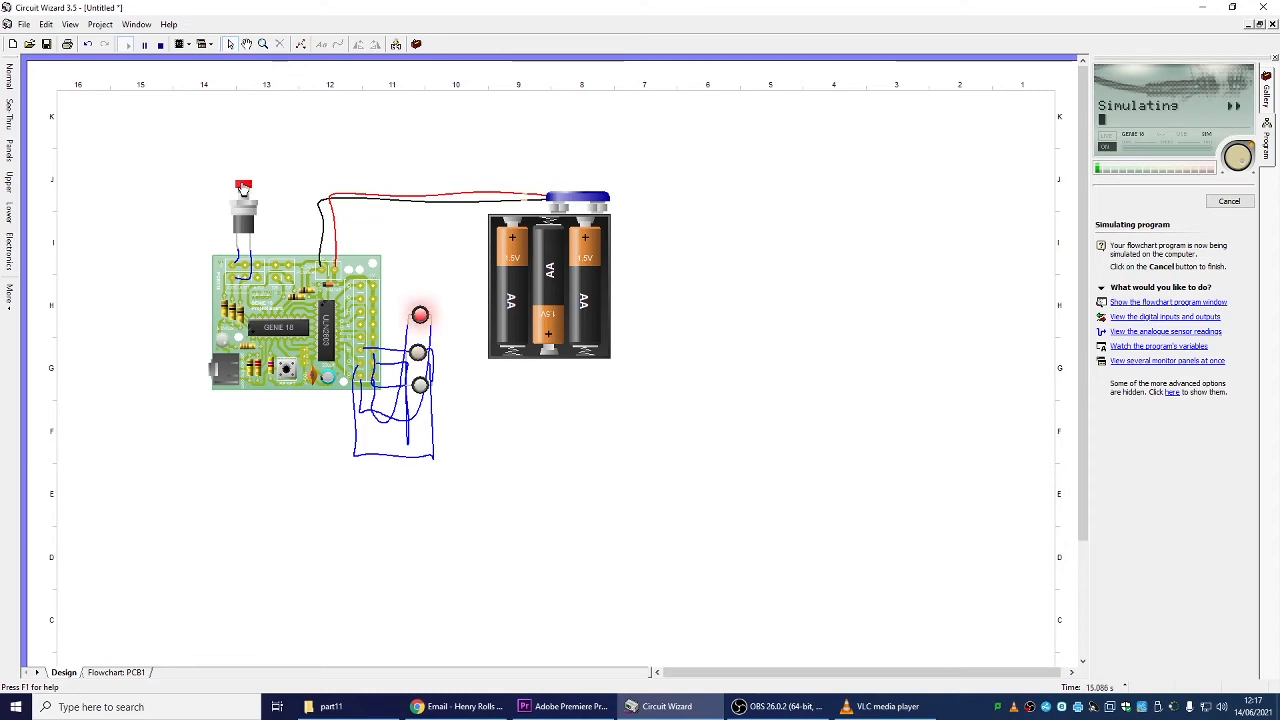
{"action": "left_click", "coordinate": [243, 188]}
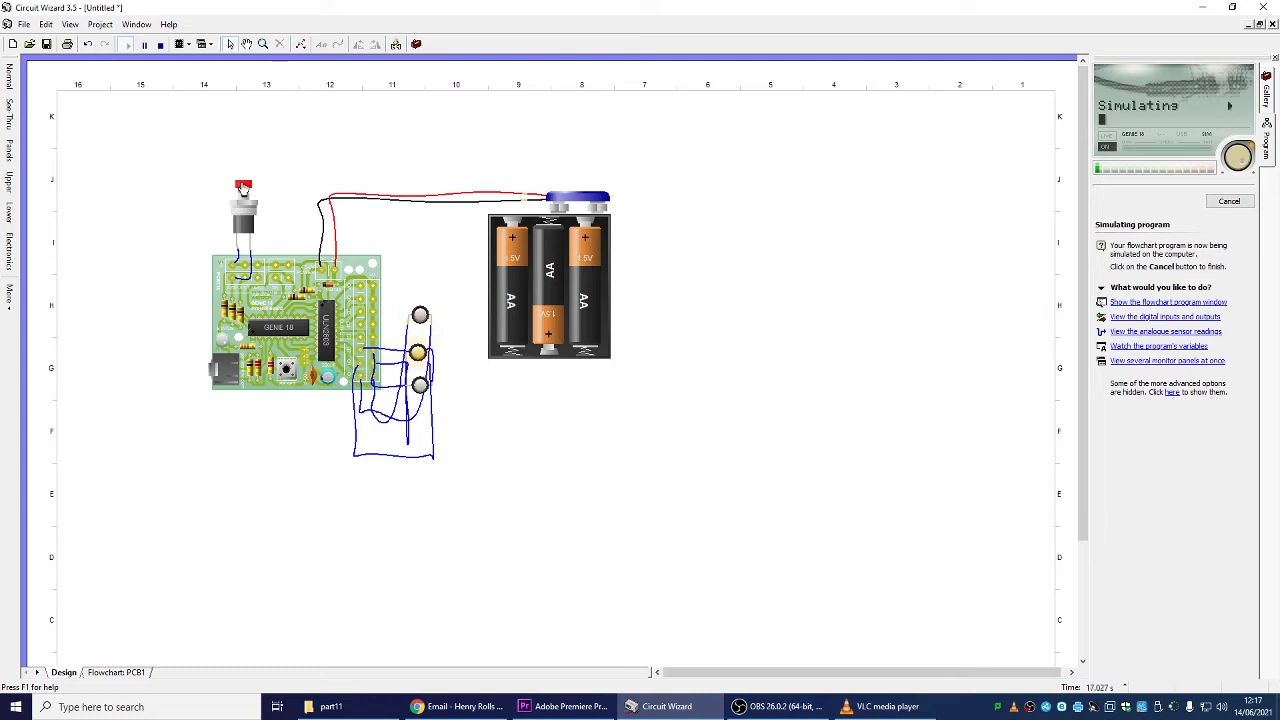
{"action": "left_click", "coordinate": [243, 188]}
{"action": "left_click", "coordinate": [243, 188]}
{"action": "left_click", "coordinate": [243, 188]}
{"action": "left_click", "coordinate": [243, 188]}
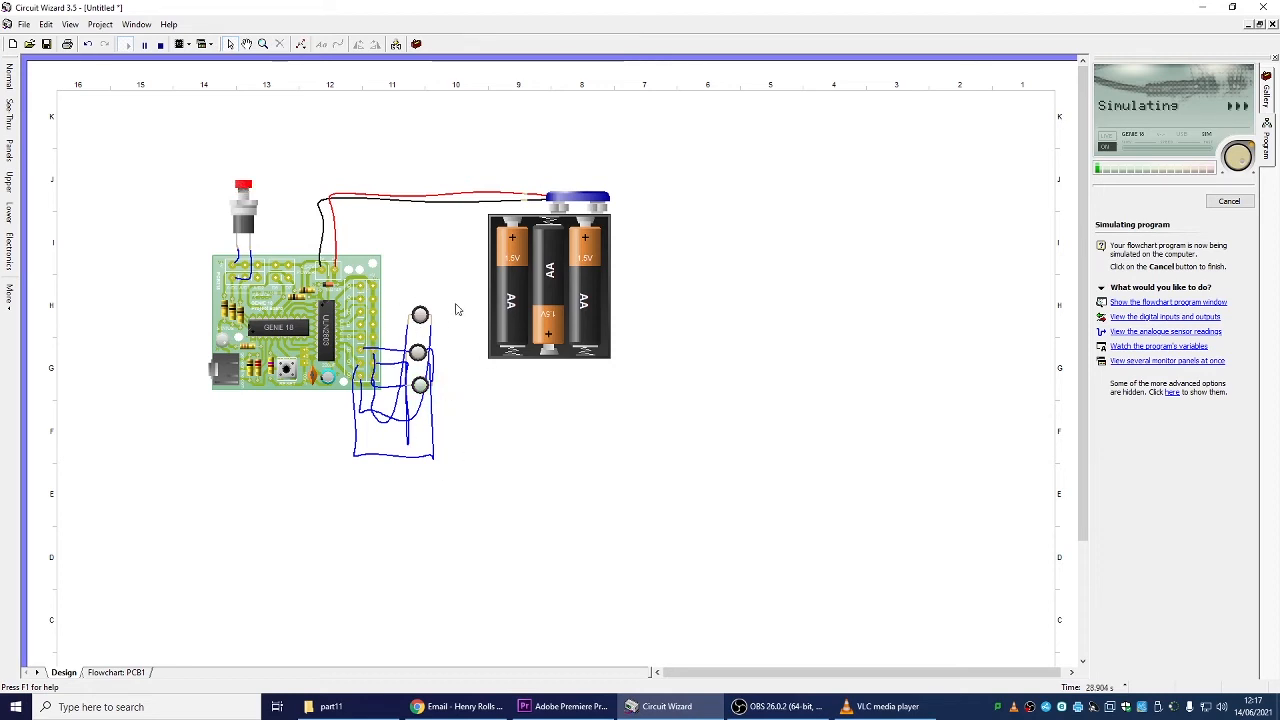
{"action": "left_click", "coordinate": [118, 672]}
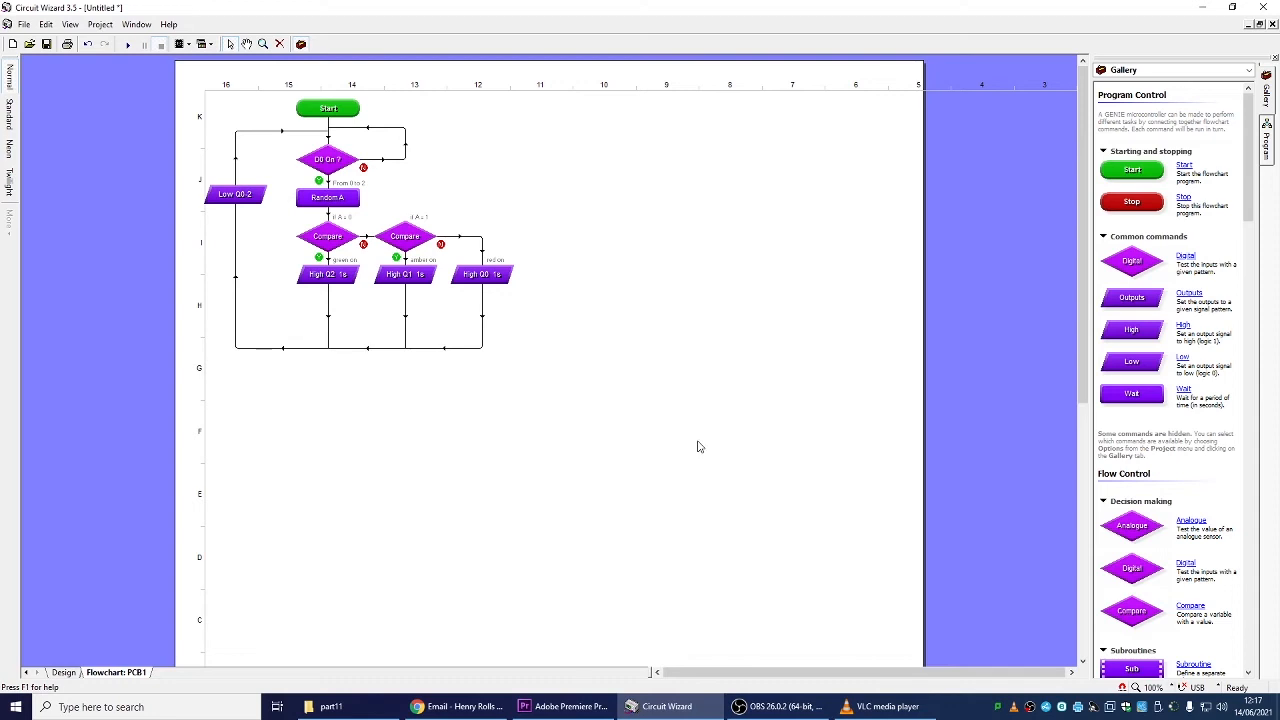
{"action": "mouse_move", "coordinate": [1083, 304]}
{"action": "left_mouse_down"}
{"action": "mouse_move", "coordinate": [1083, 322]}
{"action": "mouse_move", "coordinate": [1083, 304]}
{"action": "left_mouse_up"}
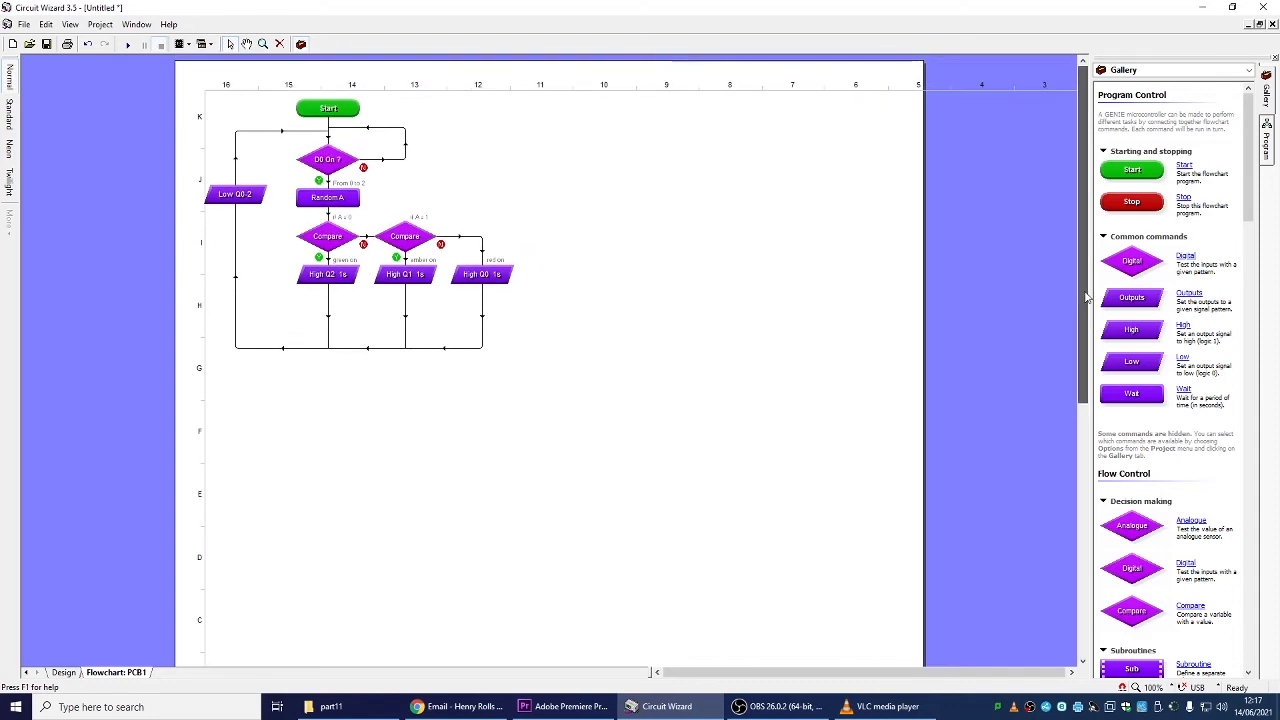
{"action": "mouse_move", "coordinate": [1080, 308]}
{"action": "left_mouse_down"}
{"action": "mouse_move", "coordinate": [1077, 322]}
{"action": "mouse_move", "coordinate": [1073, 303]}
{"action": "left_mouse_up"}
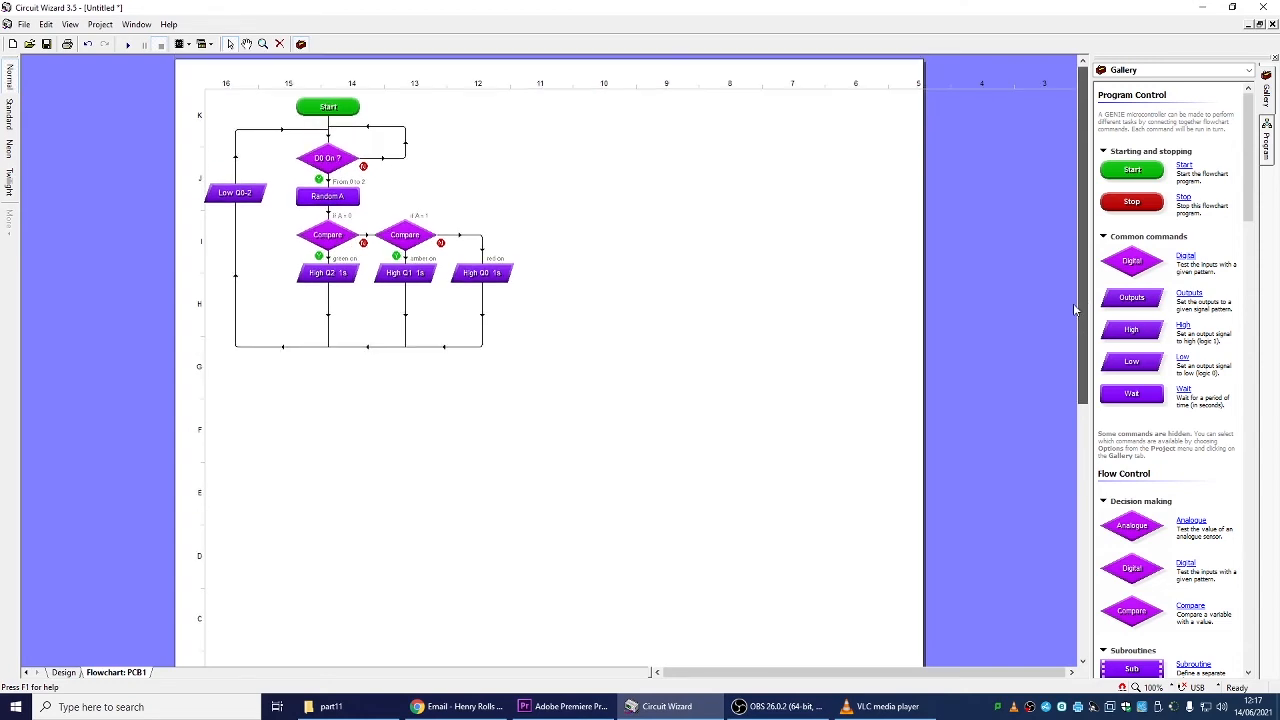
{"action": "left_click", "coordinate": [63, 673]}
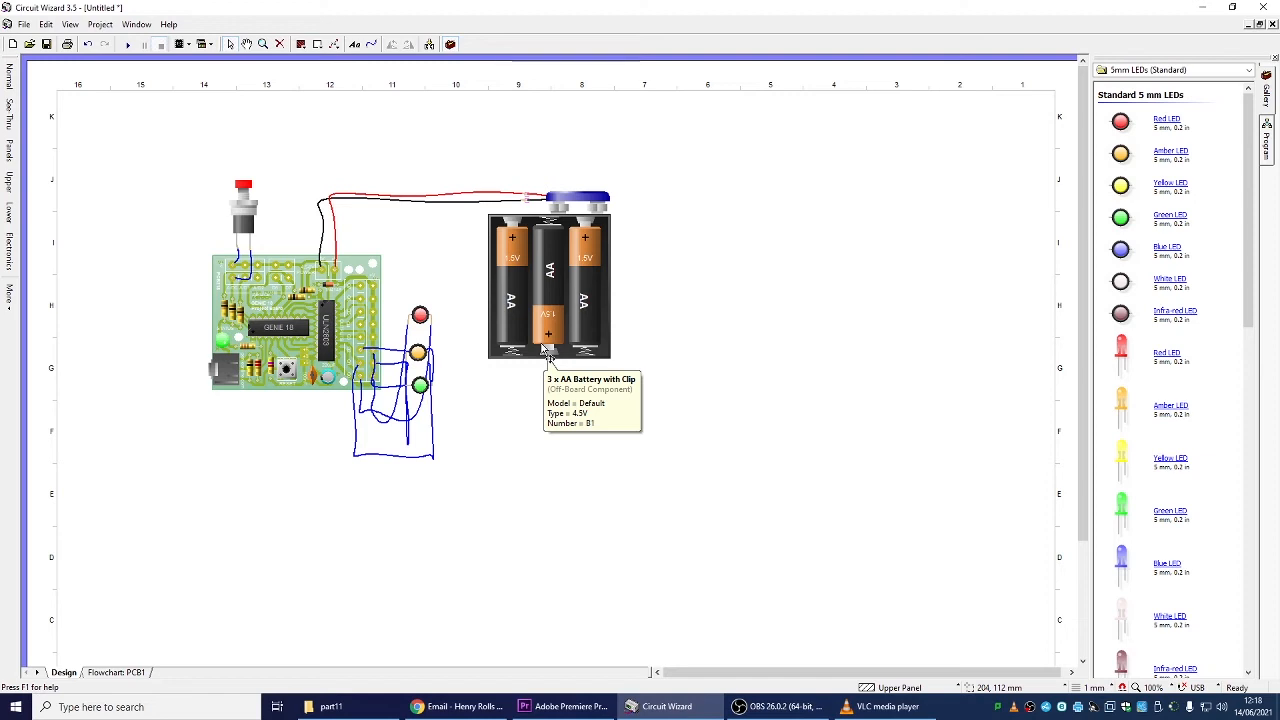
{"action": "left_click", "coordinate": [116, 673]}
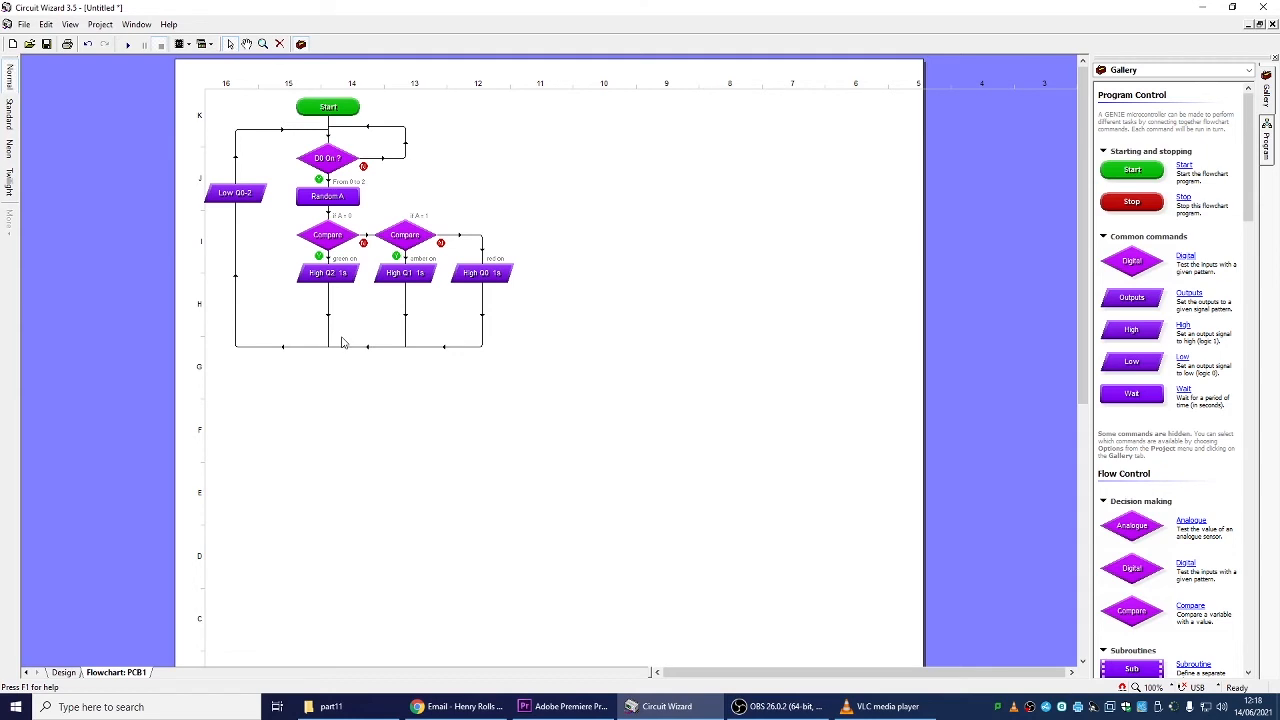
- Add an Expression command set to A = B and place it on the return line below Low Q0-2
{"action": "left_click_drag", "start_coordinate": [1248, 193], "coordinate": [1247, 212]}
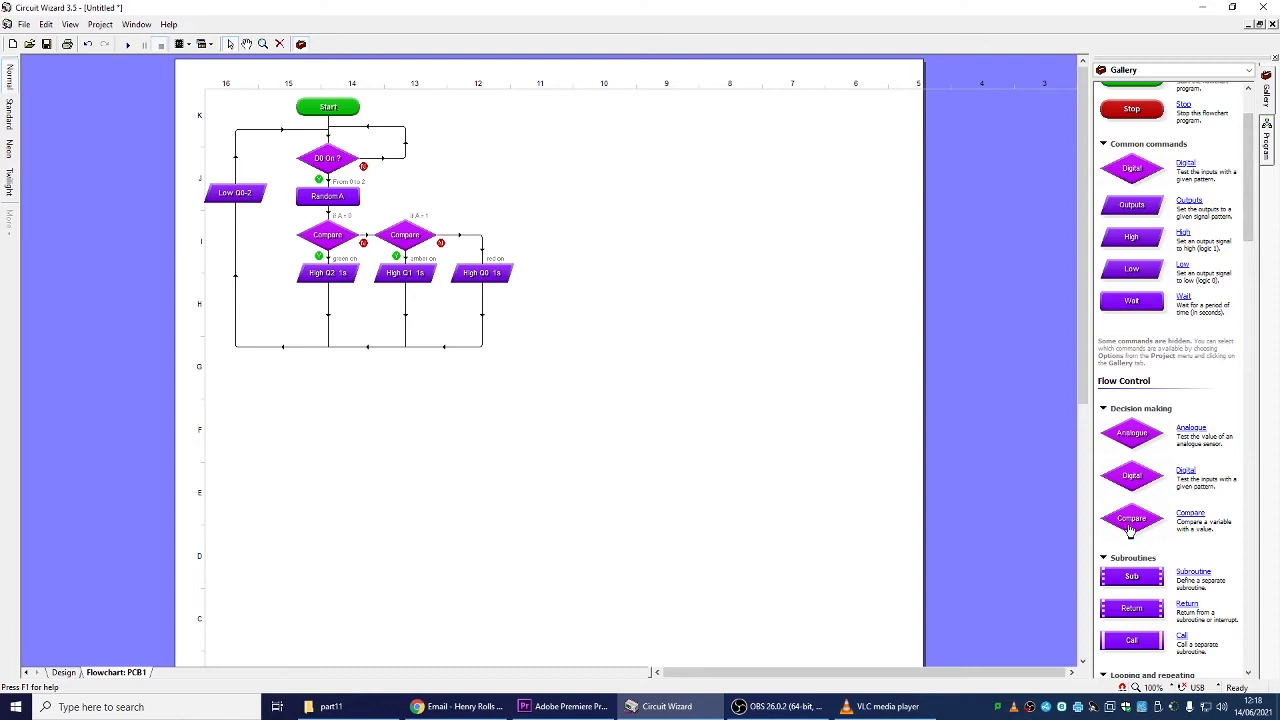
{"action": "mouse_move", "coordinate": [1137, 520]}
{"action": "left_mouse_down"}
{"action": "mouse_move", "coordinate": [1250, 383]}
{"action": "mouse_move", "coordinate": [1178, 374]}
{"action": "mouse_move", "coordinate": [1155, 535]}
{"action": "left_mouse_up"}
{"action": "left_click_drag", "start_coordinate": [1250, 168], "coordinate": [1258, 460]}
{"action": "left_click_drag", "start_coordinate": [1131, 420], "coordinate": [389, 447]}
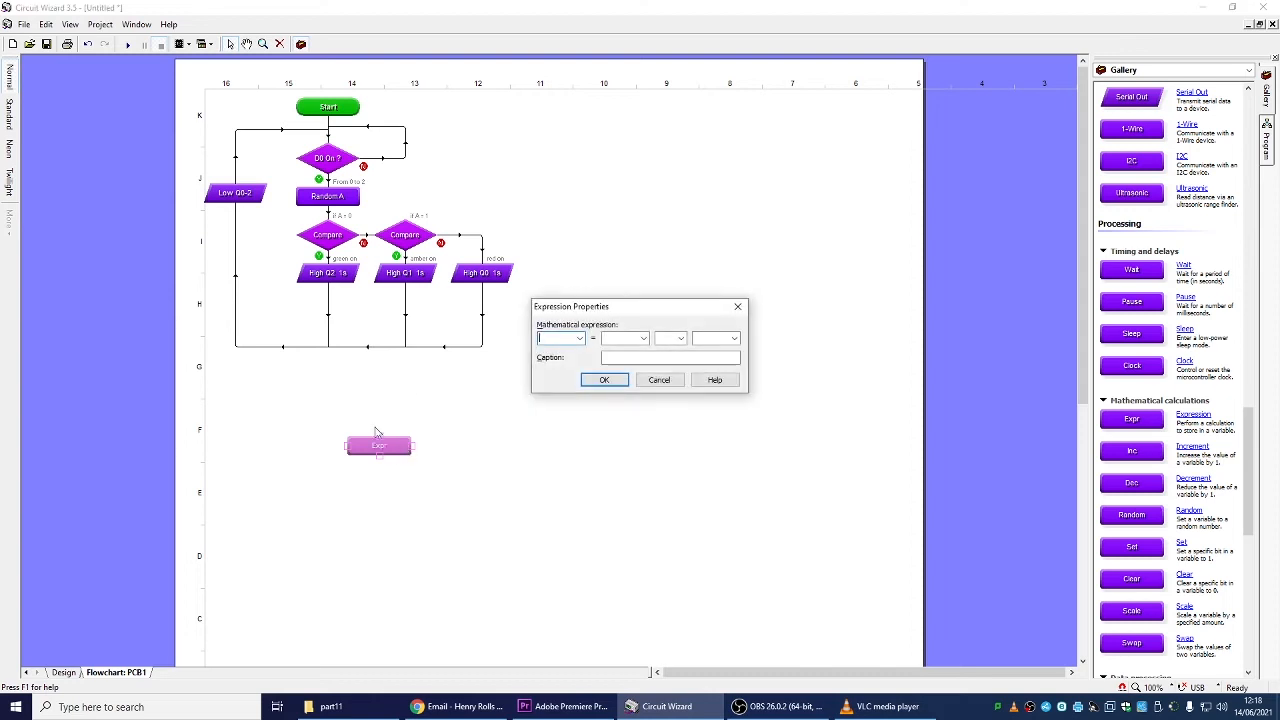
{"action": "left_click", "coordinate": [578, 339]}
{"action": "left_click", "coordinate": [558, 352]}
{"action": "left_click", "coordinate": [643, 339]}
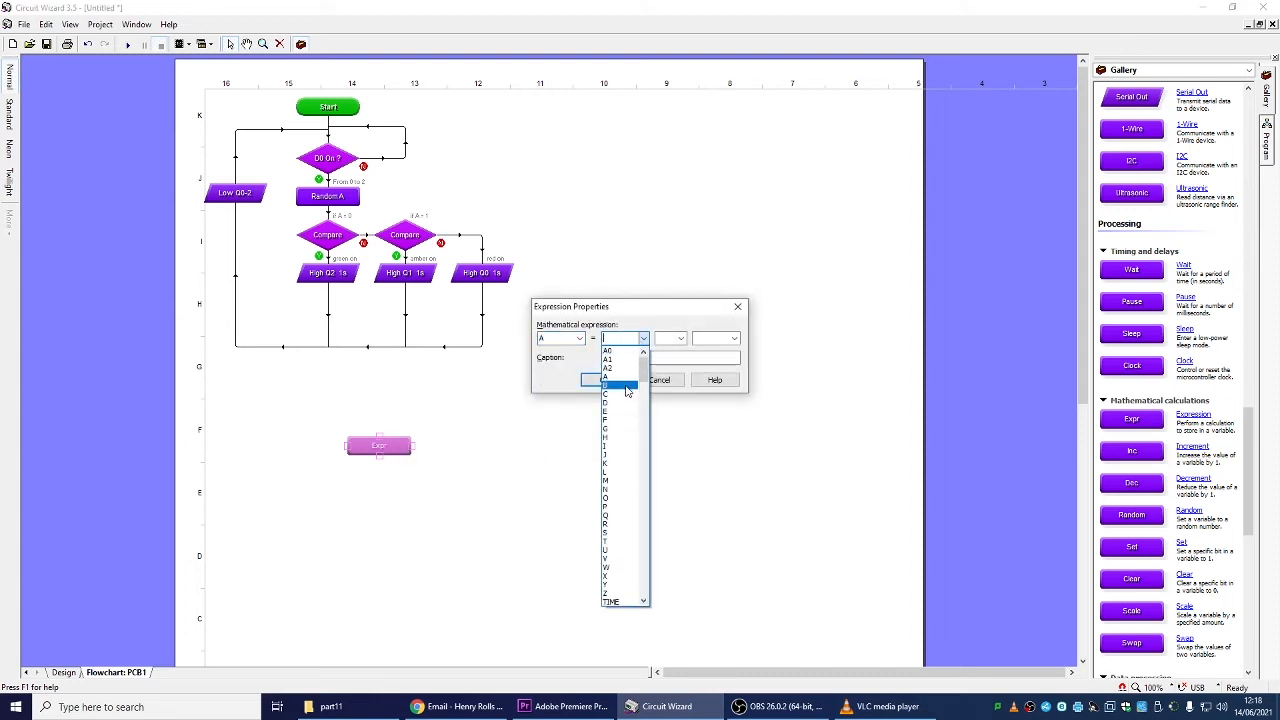
{"action": "left_click", "coordinate": [608, 382]}
{"action": "left_click", "coordinate": [605, 385]}
{"action": "left_click_drag", "start_coordinate": [377, 461], "coordinate": [236, 316]}
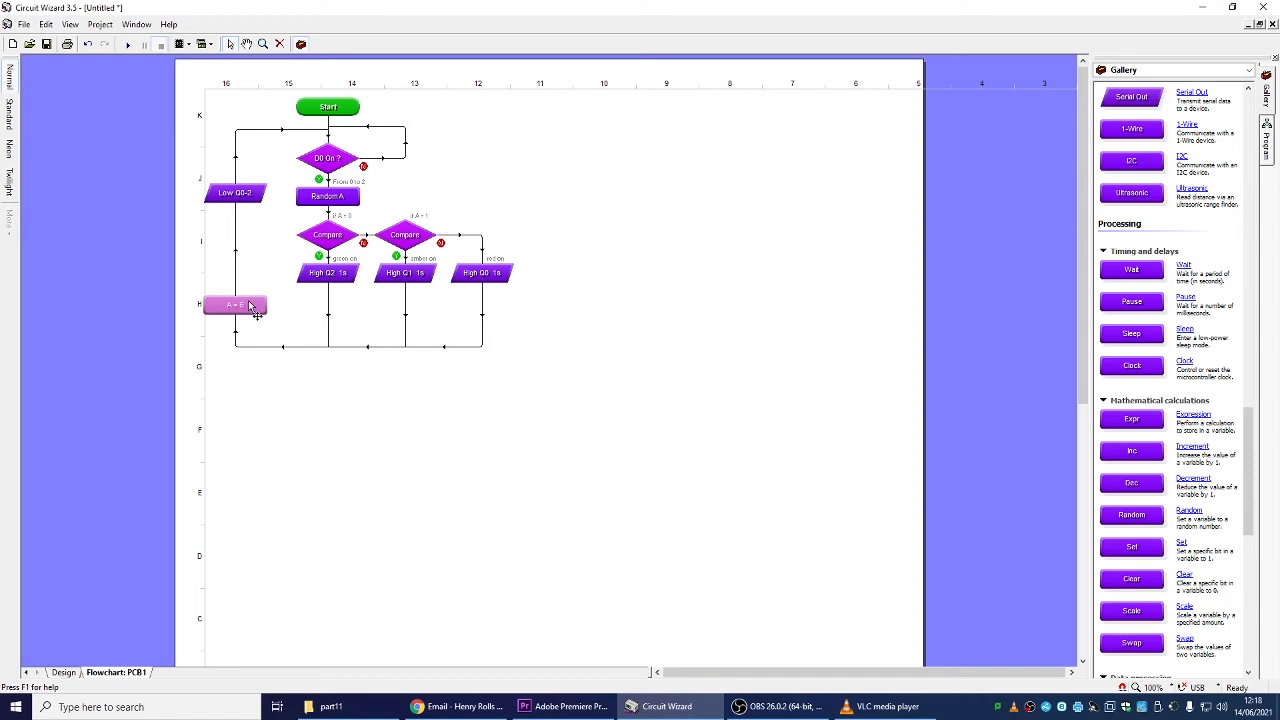
- Change the Expression command on the return line to B = A
{"action": "double_click", "coordinate": [251, 307]}
{"action": "left_click", "coordinate": [578, 338]}
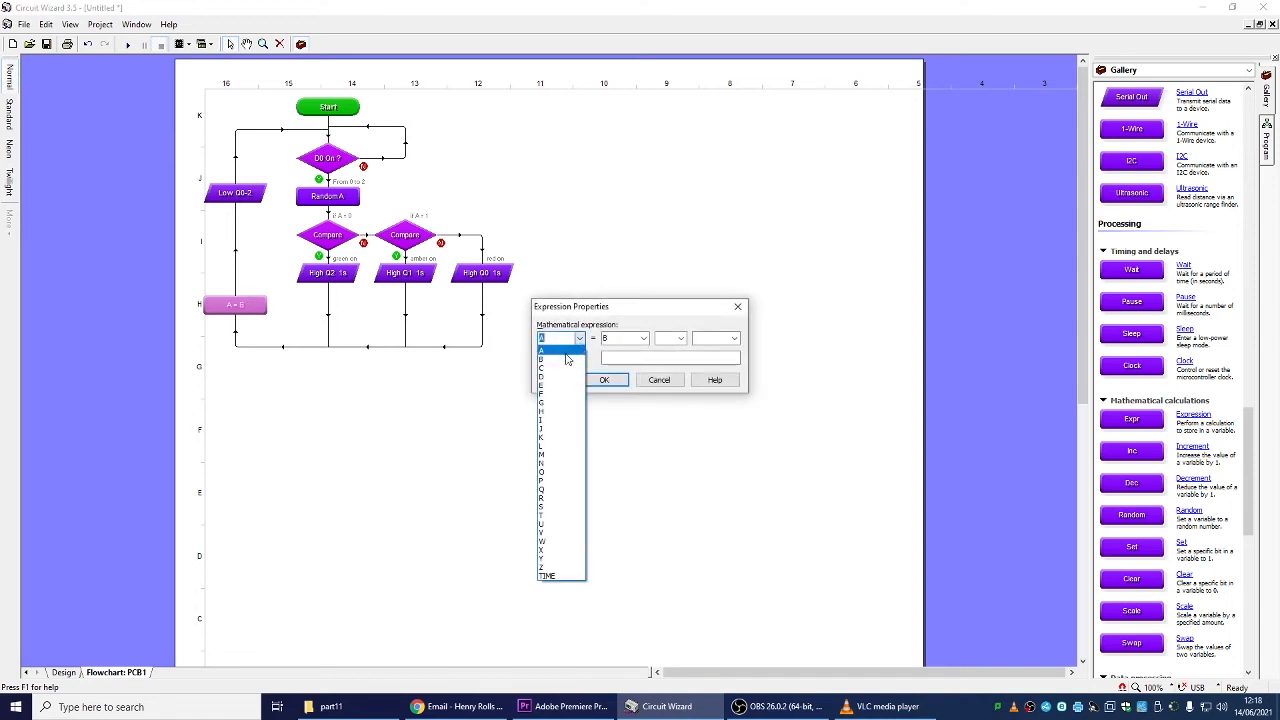
{"action": "left_click", "coordinate": [566, 359]}
{"action": "left_click", "coordinate": [640, 339]}
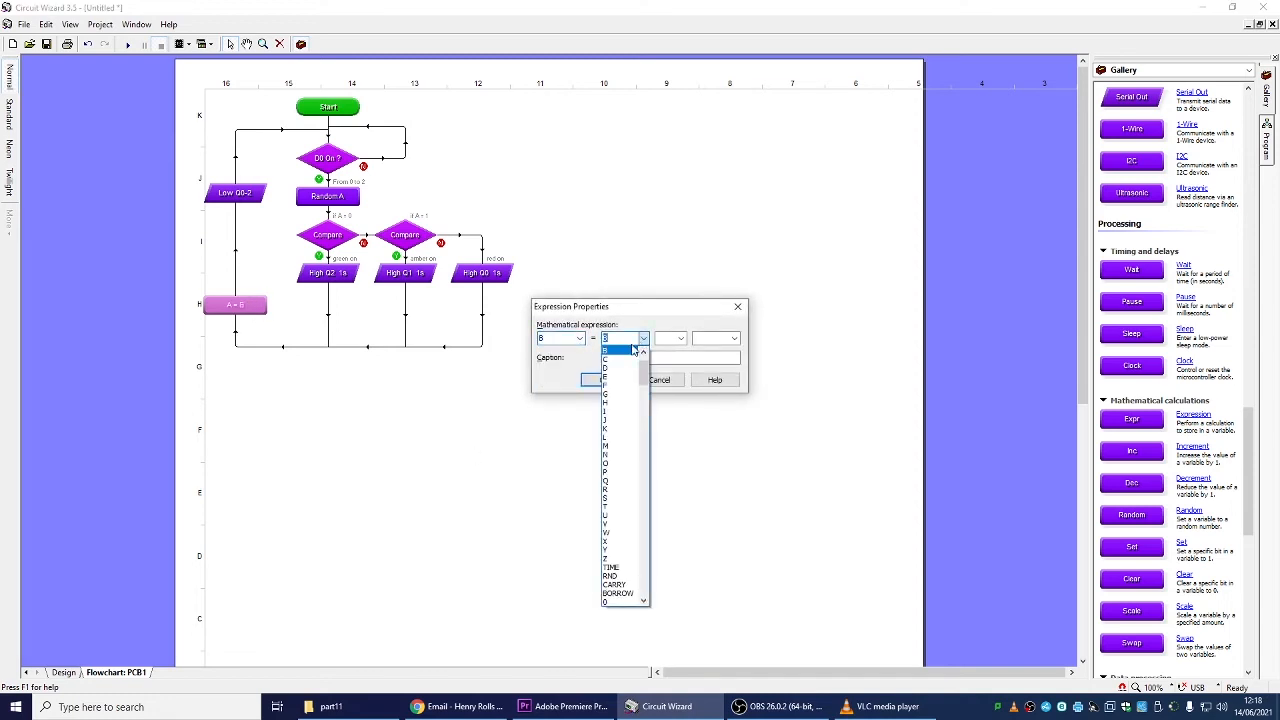
{"action": "left_click", "coordinate": [644, 352]}
{"action": "left_click", "coordinate": [644, 352]}
{"action": "left_click", "coordinate": [622, 358]}
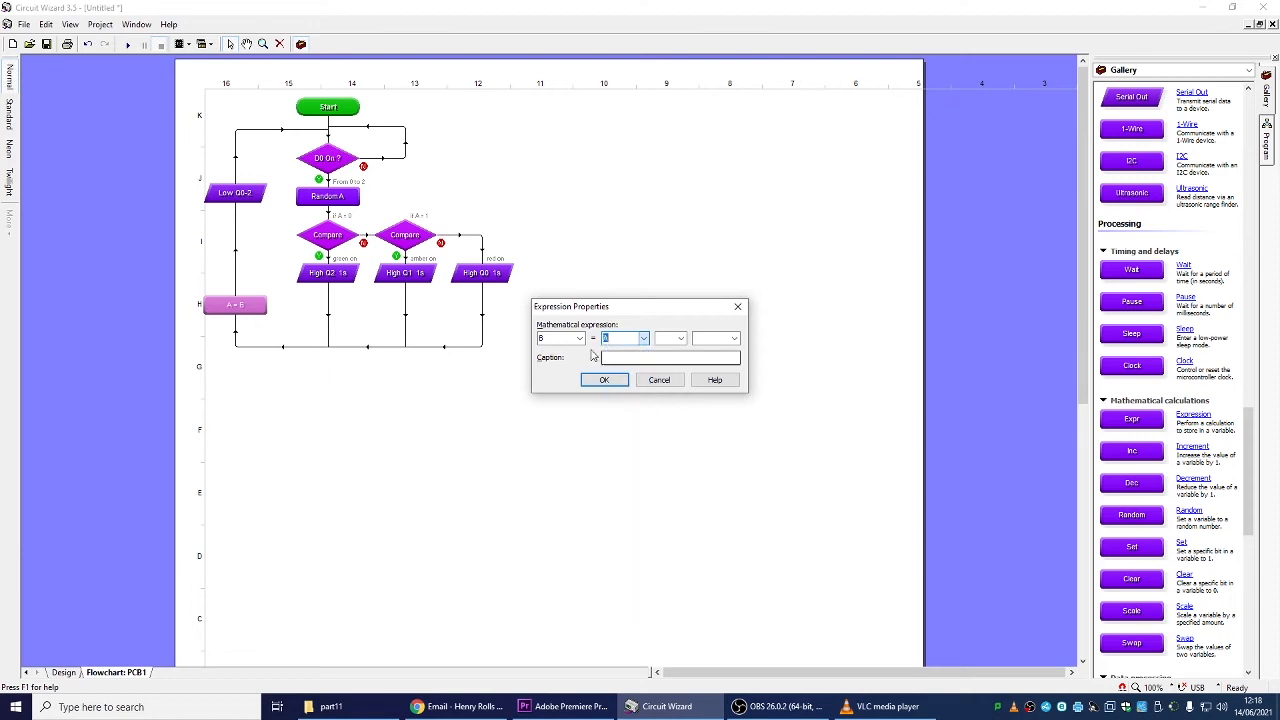
{"action": "left_click", "coordinate": [605, 379]}
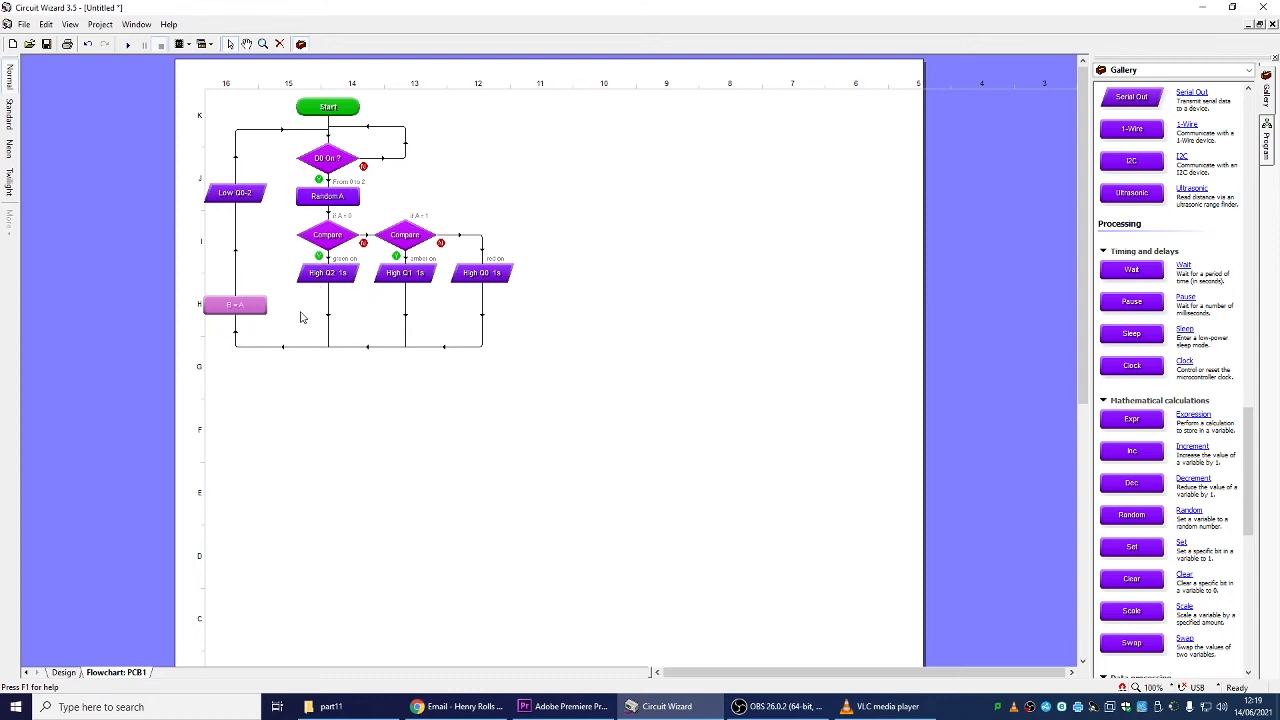
- Move the two Compare decisions and the three High commands down together to make room below Random A
{"action": "left_click_drag", "start_coordinate": [289, 301], "coordinate": [538, 209]}
{"action": "left_click_drag", "start_coordinate": [345, 243], "coordinate": [346, 288]}
{"action": "left_click_drag", "start_coordinate": [483, 328], "coordinate": [405, 347]}
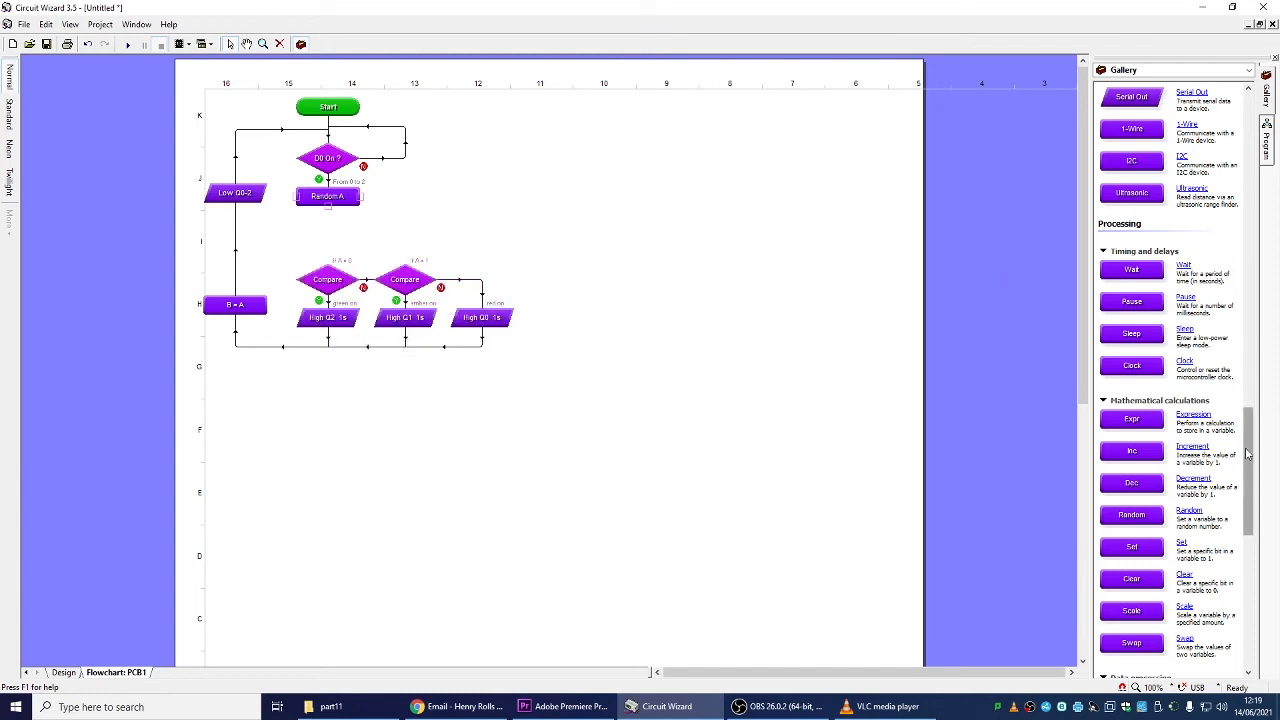
- Duplicate the A = 0 Compare decision and place the copy on the line directly below Random A
{"action": "left_click", "coordinate": [340, 288]}
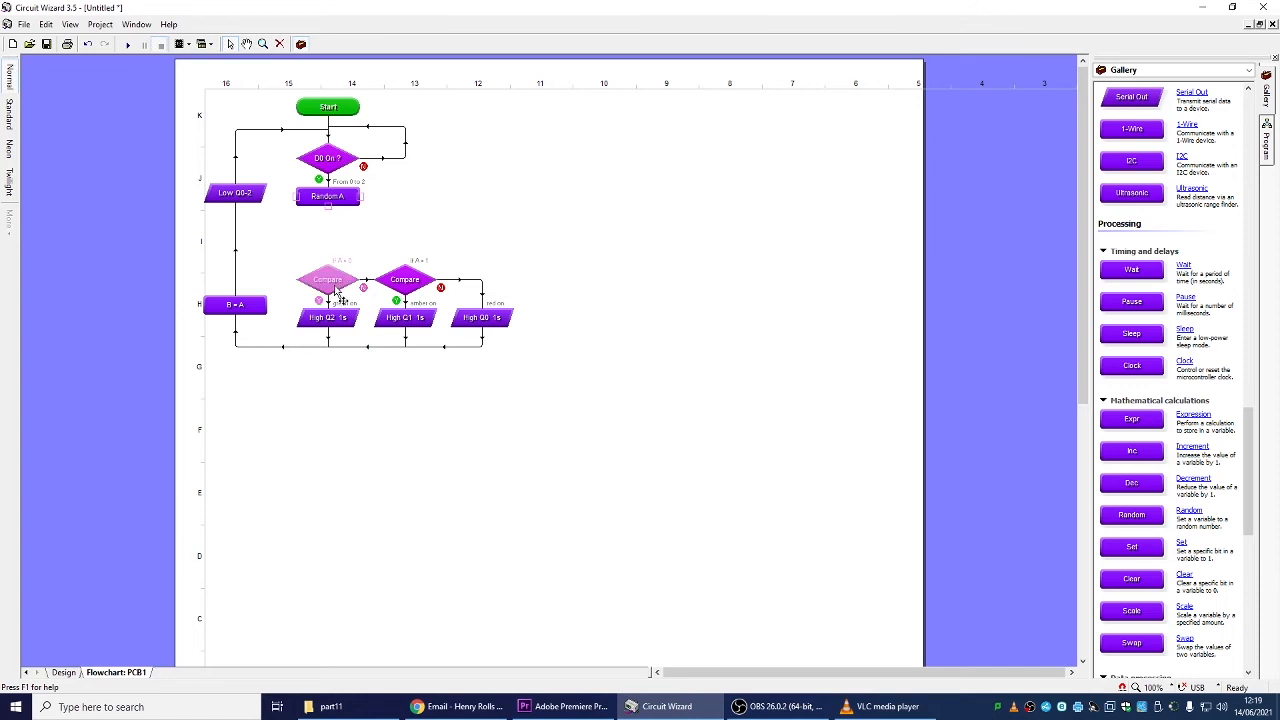
{"action": "left_click_drag", "start_coordinate": [338, 292], "coordinate": [330, 240]}
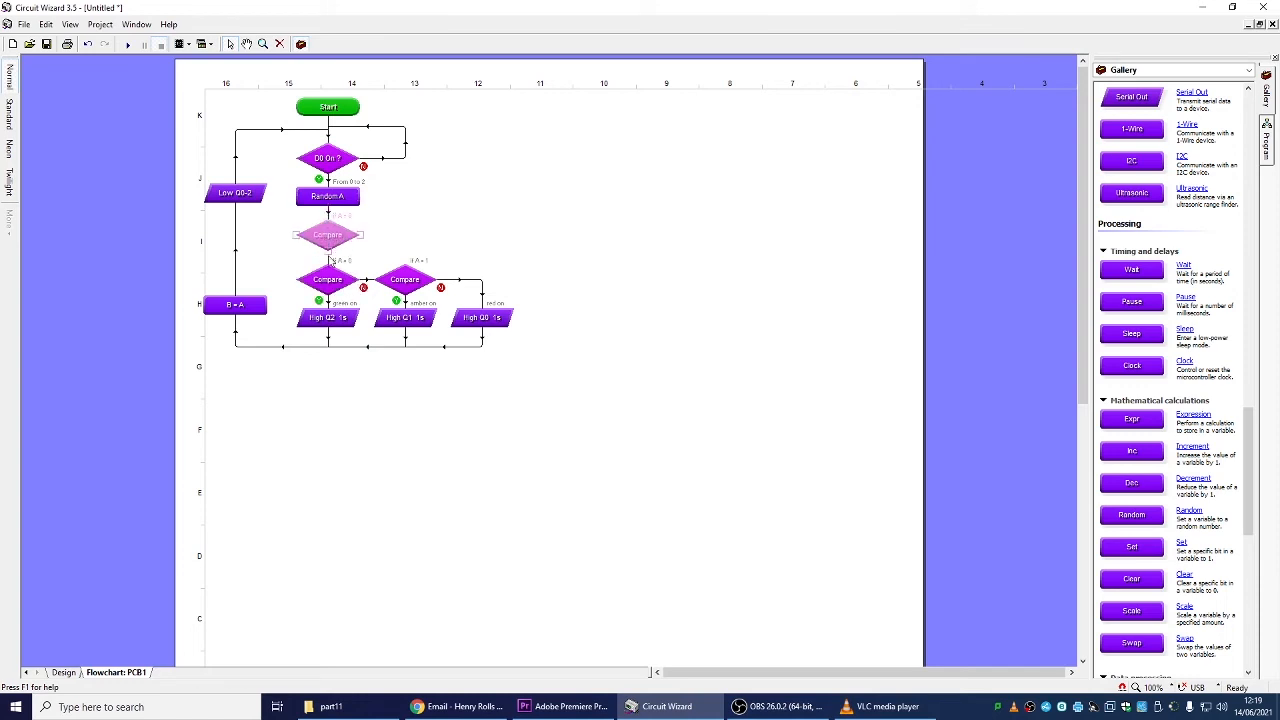
{"action": "left_click", "coordinate": [370, 274]}
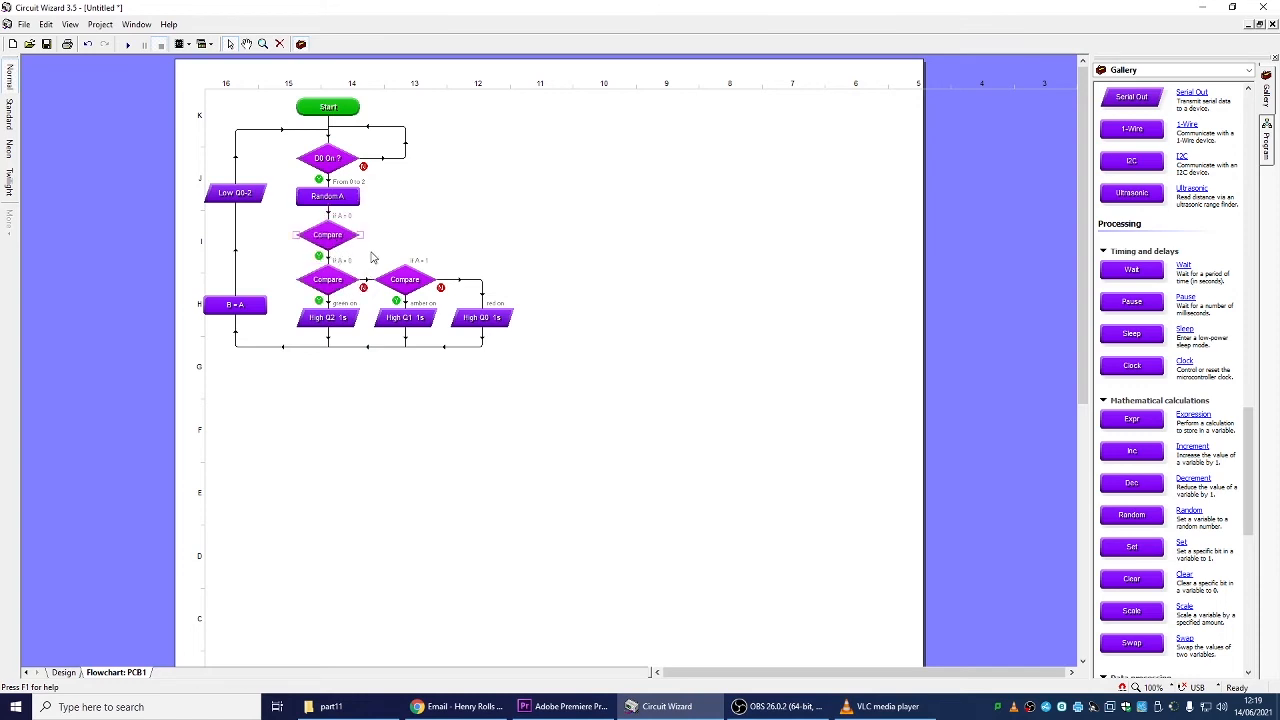
- Set the new Compare decision below Random A to test B = A
{"action": "double_click", "coordinate": [337, 247]}
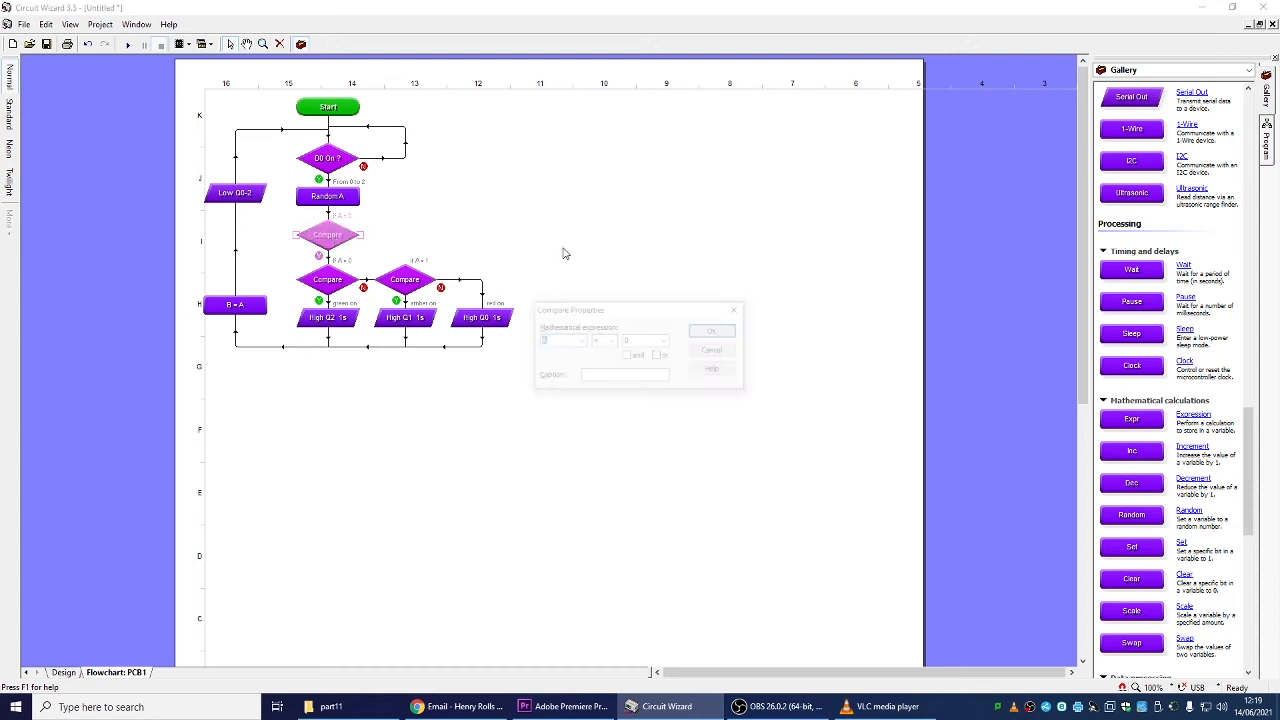
{"action": "left_click", "coordinate": [579, 342]}
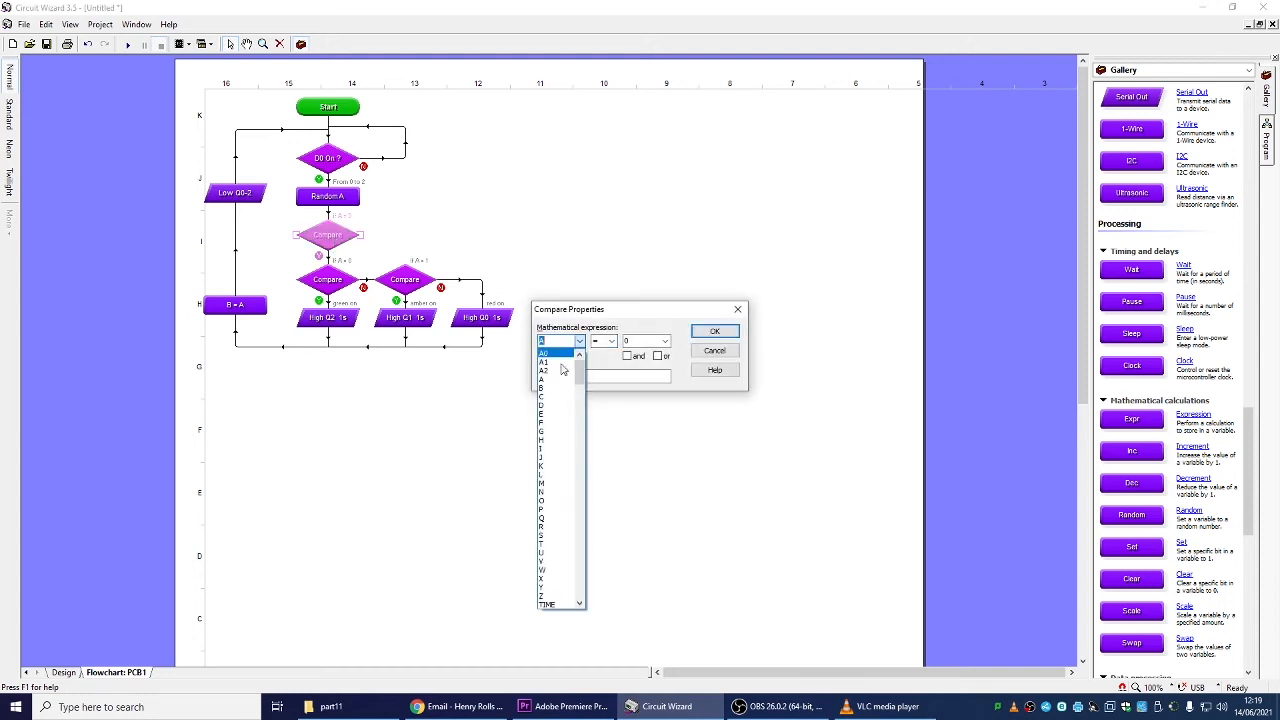
{"action": "left_click", "coordinate": [555, 389]}
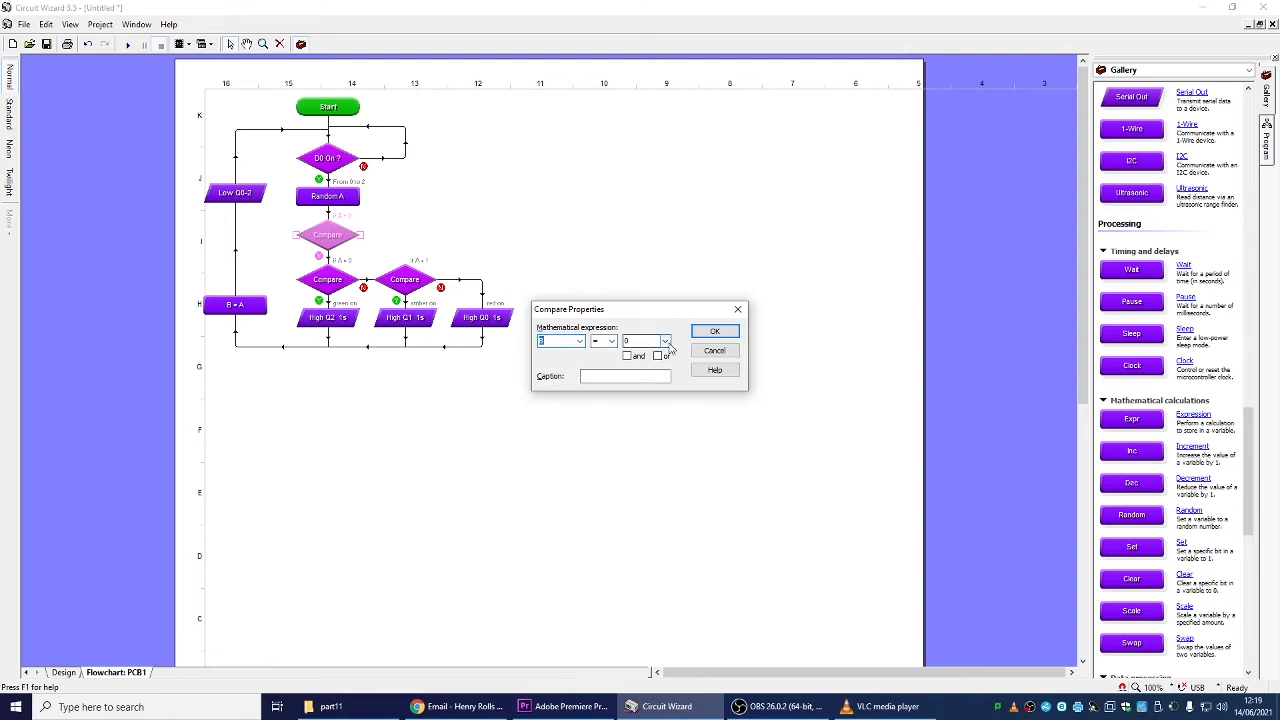
{"action": "left_click", "coordinate": [667, 343]}
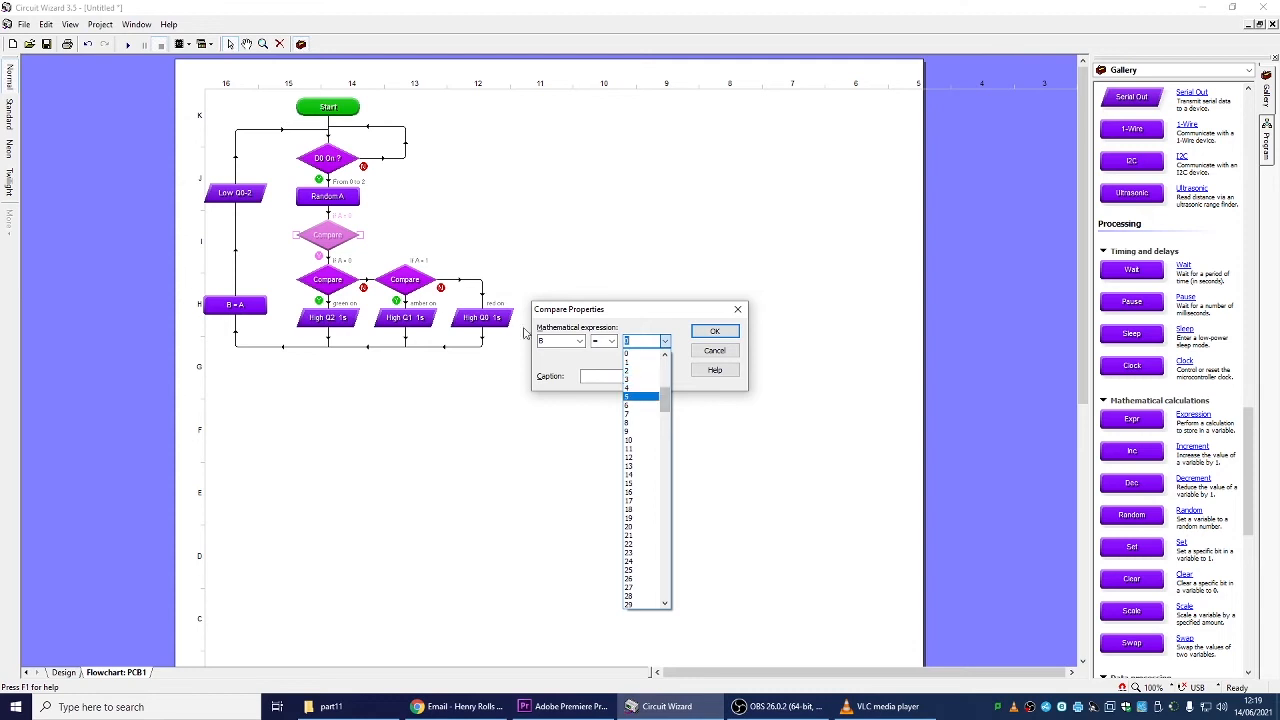
{"action": "left_click_drag", "start_coordinate": [665, 402], "coordinate": [668, 368]}
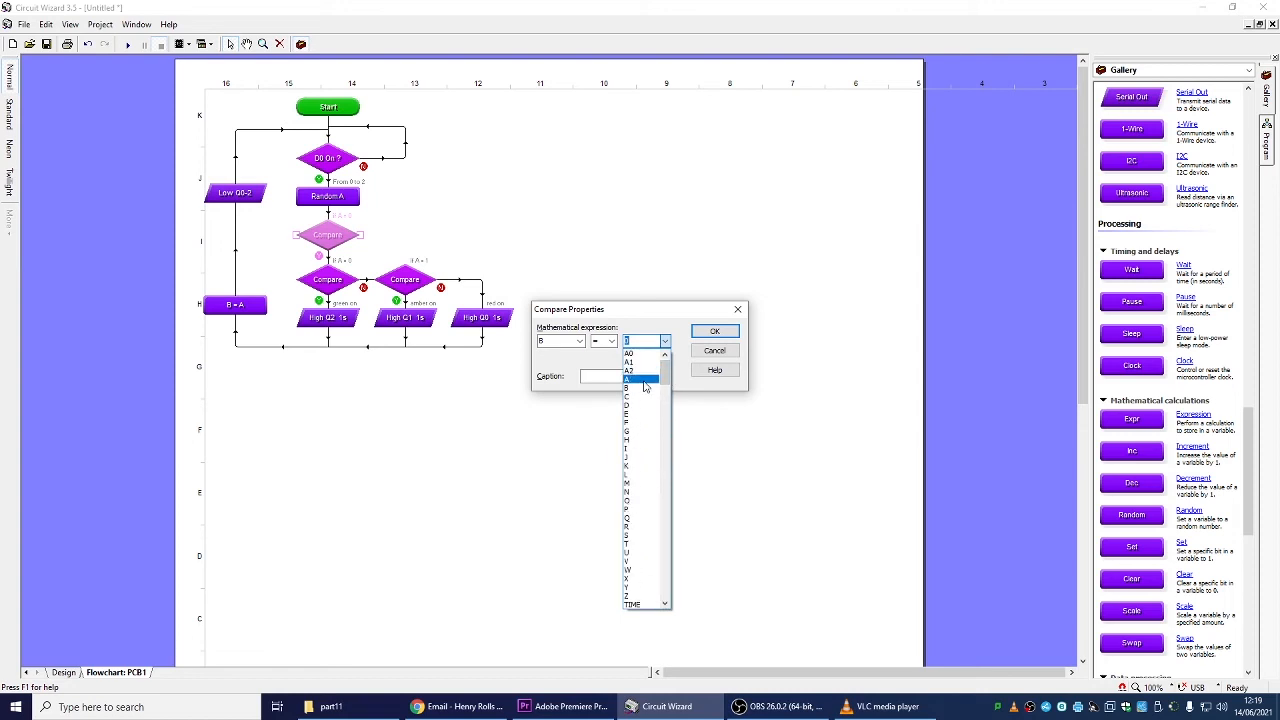
{"action": "left_click", "coordinate": [645, 380]}
{"action": "left_click", "coordinate": [704, 334]}
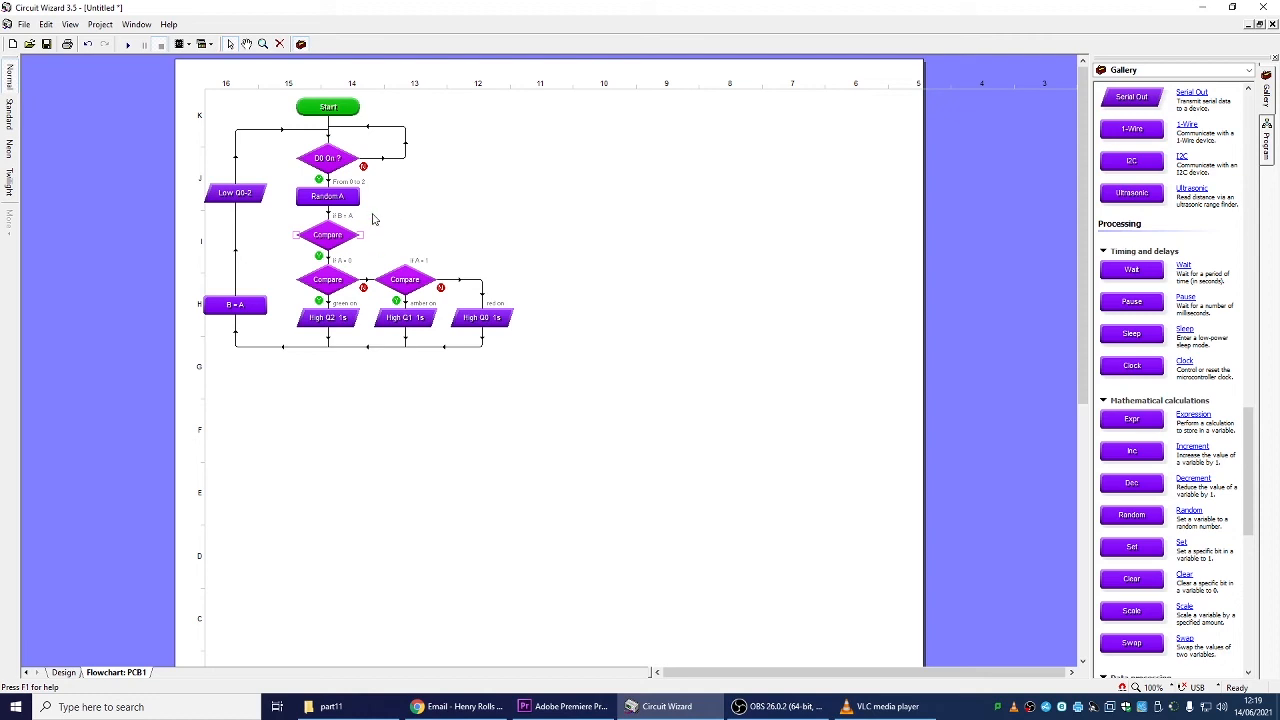
- Route the new Compare decision back to Random A, and swap its outcomes so Yes loops back and No continues down
{"action": "mouse_move", "coordinate": [384, 221]}
{"action": "left_mouse_down"}
{"action": "mouse_move", "coordinate": [395, 190]}
{"action": "mouse_move", "coordinate": [364, 195]}
{"action": "left_mouse_up"}
{"action": "right_click", "coordinate": [333, 236]}
{"action": "left_click", "coordinate": [375, 307]}
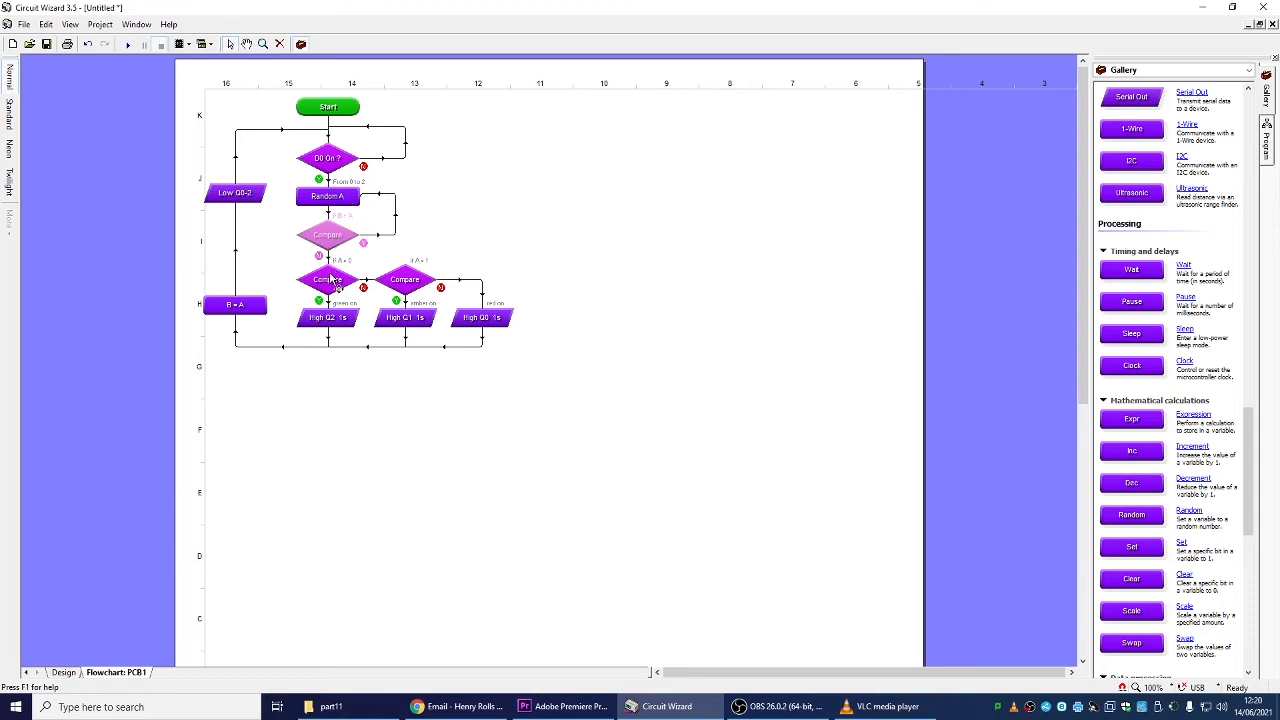
- Simulate the circuit design, operate the push switch repeatedly to test that no LED repeats in succession, and return to the flowchart
{"action": "left_click", "coordinate": [64, 674]}
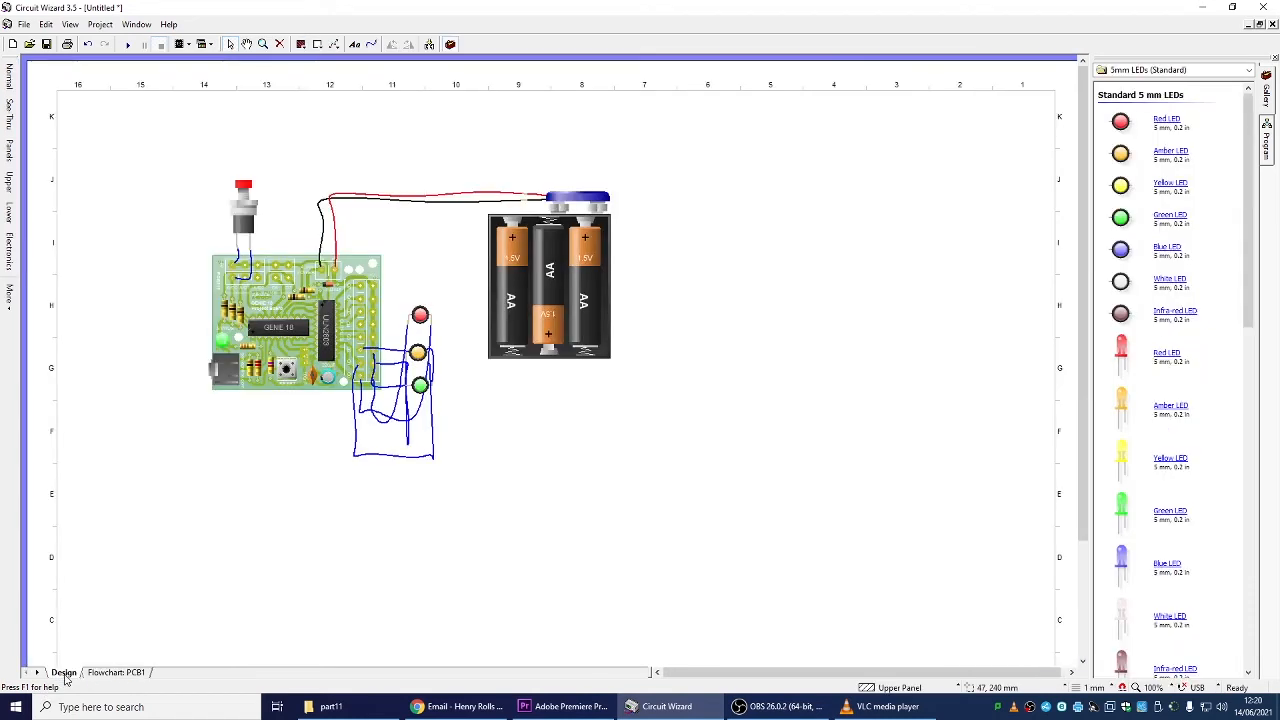
{"action": "left_click", "coordinate": [127, 44]}
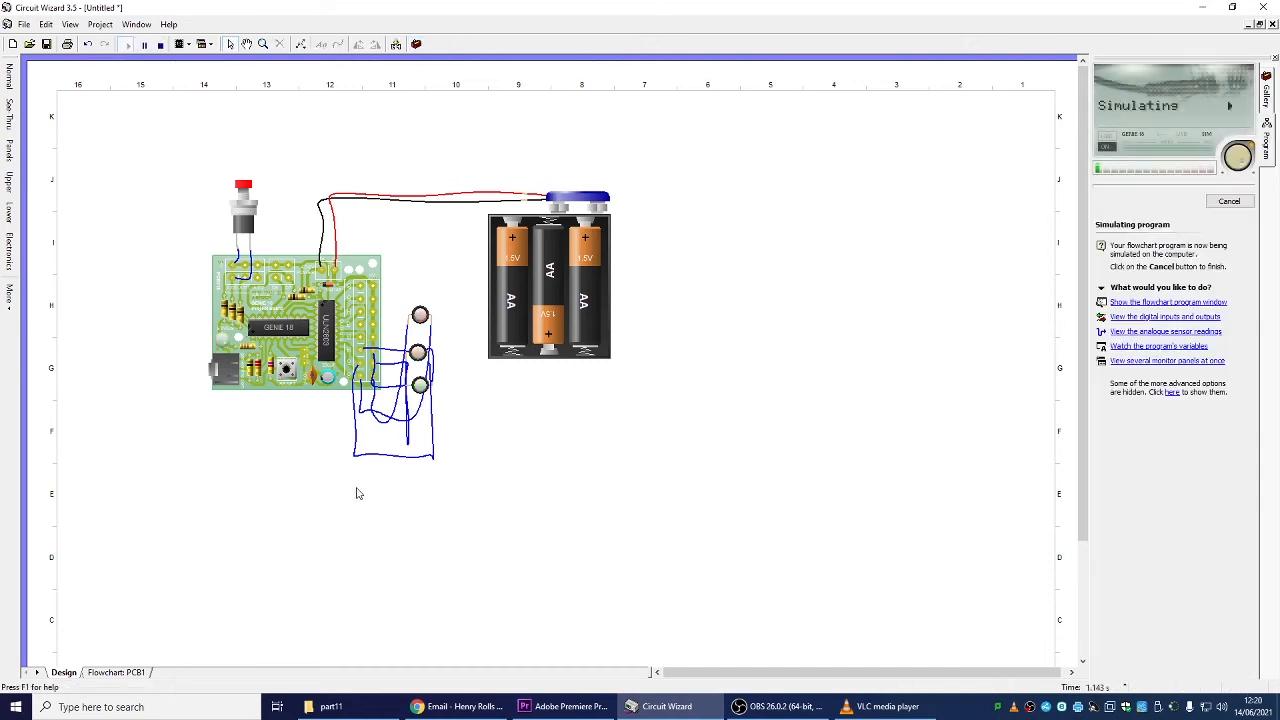
{"action": "left_click", "coordinate": [243, 190]}
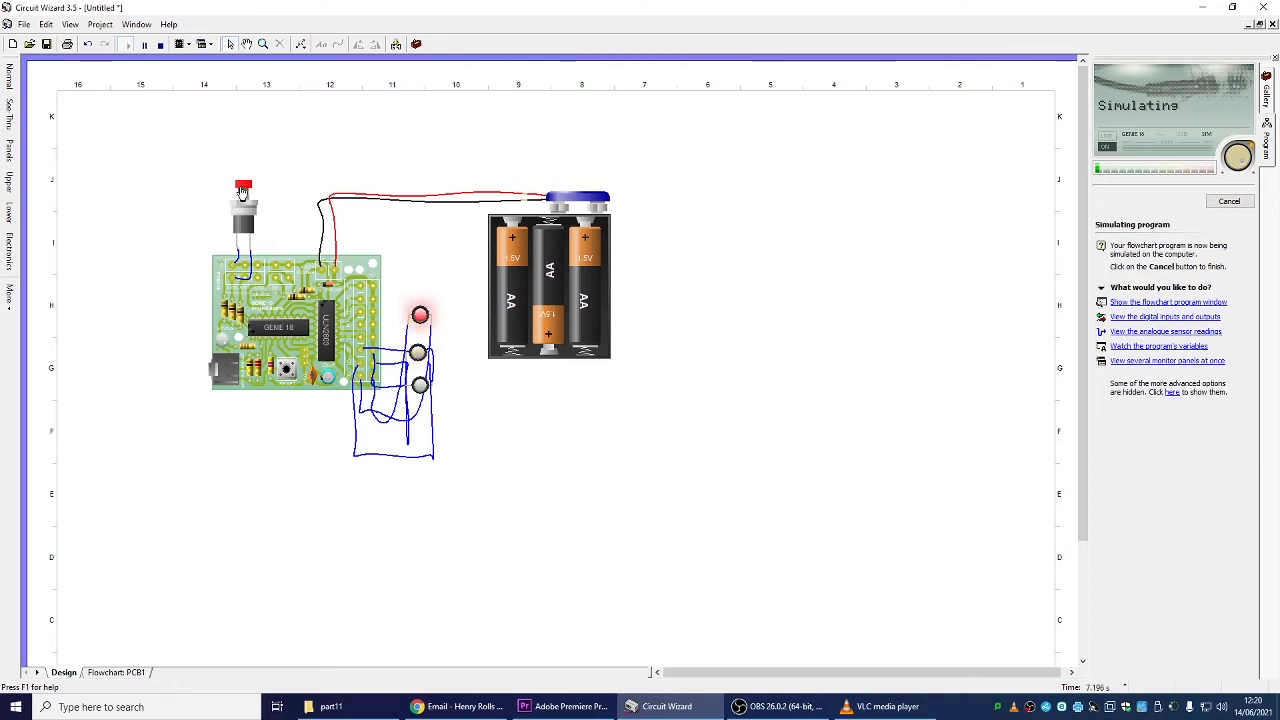
{"action": "left_click", "coordinate": [242, 193]}
{"action": "left_click", "coordinate": [242, 193]}
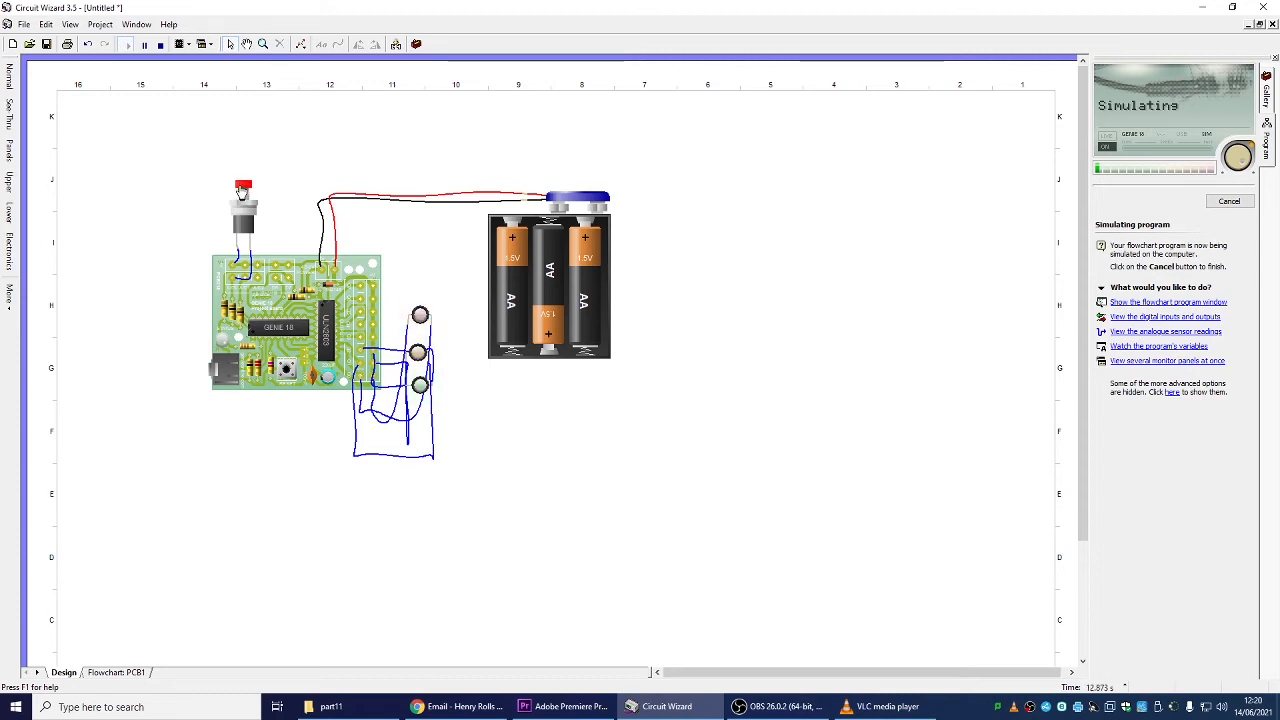
{"action": "left_click", "coordinate": [242, 193]}
{"action": "left_click", "coordinate": [242, 193]}
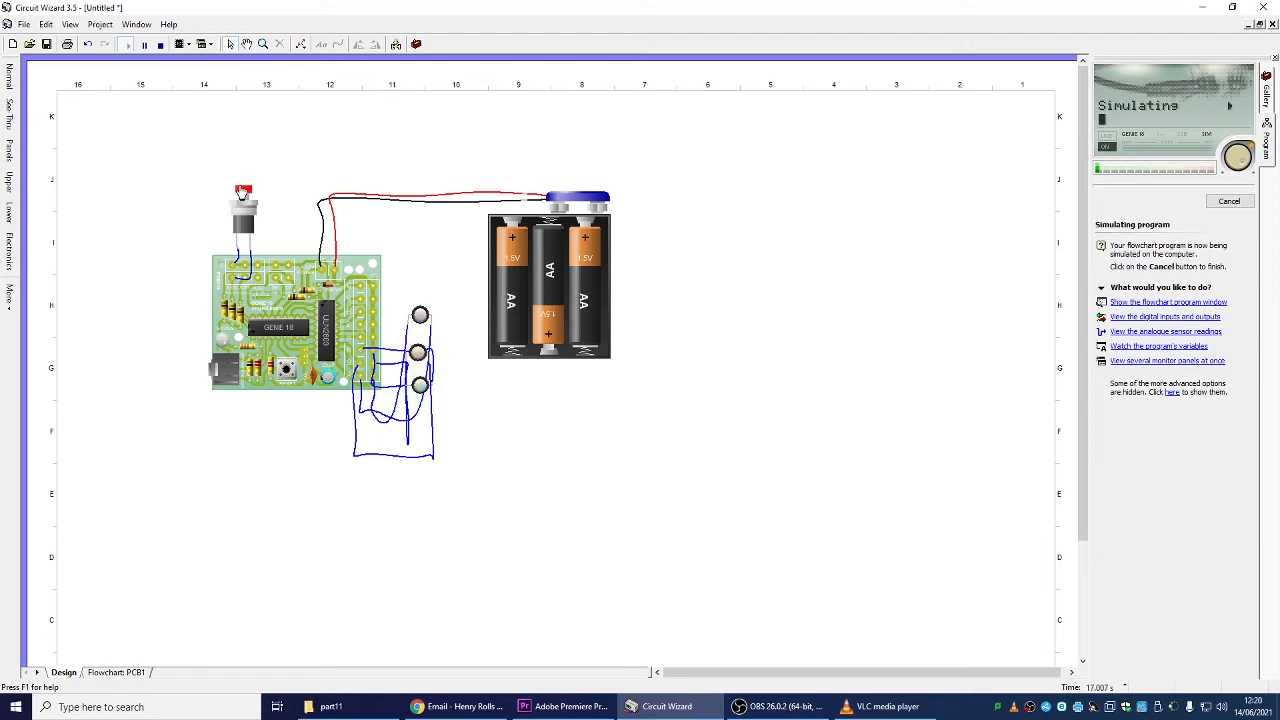
{"action": "left_click", "coordinate": [116, 672]}
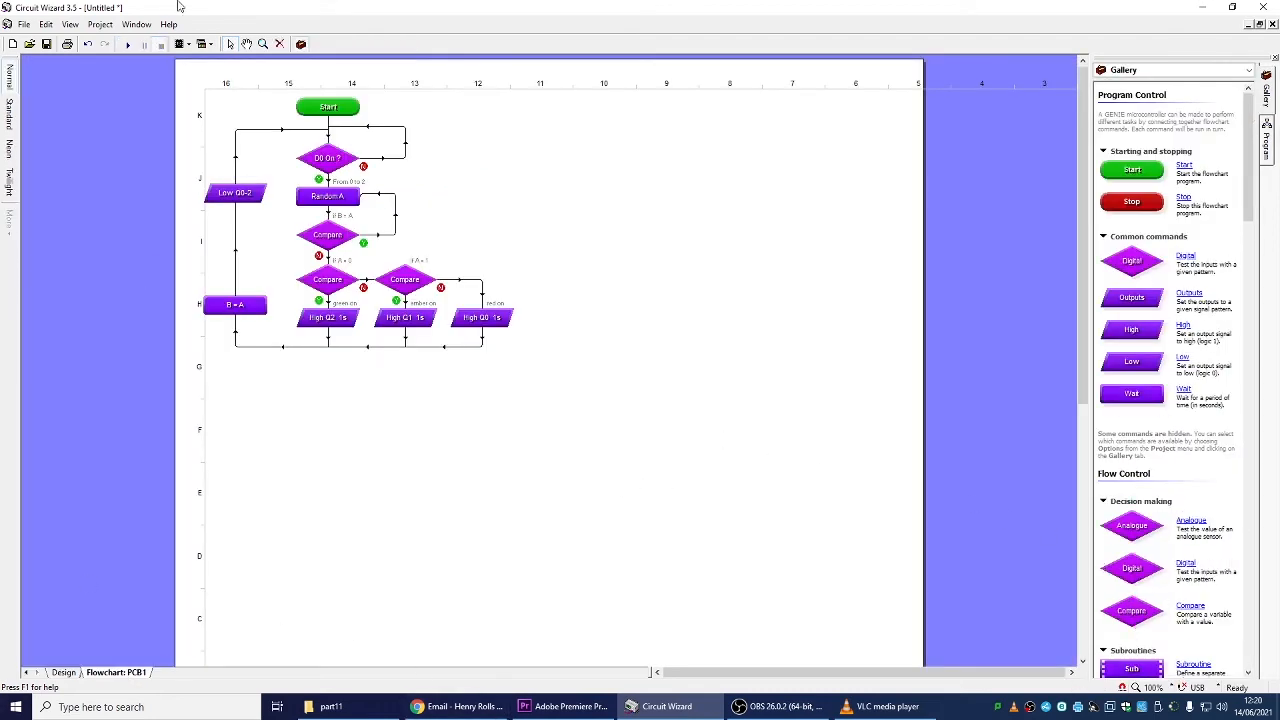
{"action": "left_click_drag", "start_coordinate": [1248, 156], "coordinate": [1248, 183]}
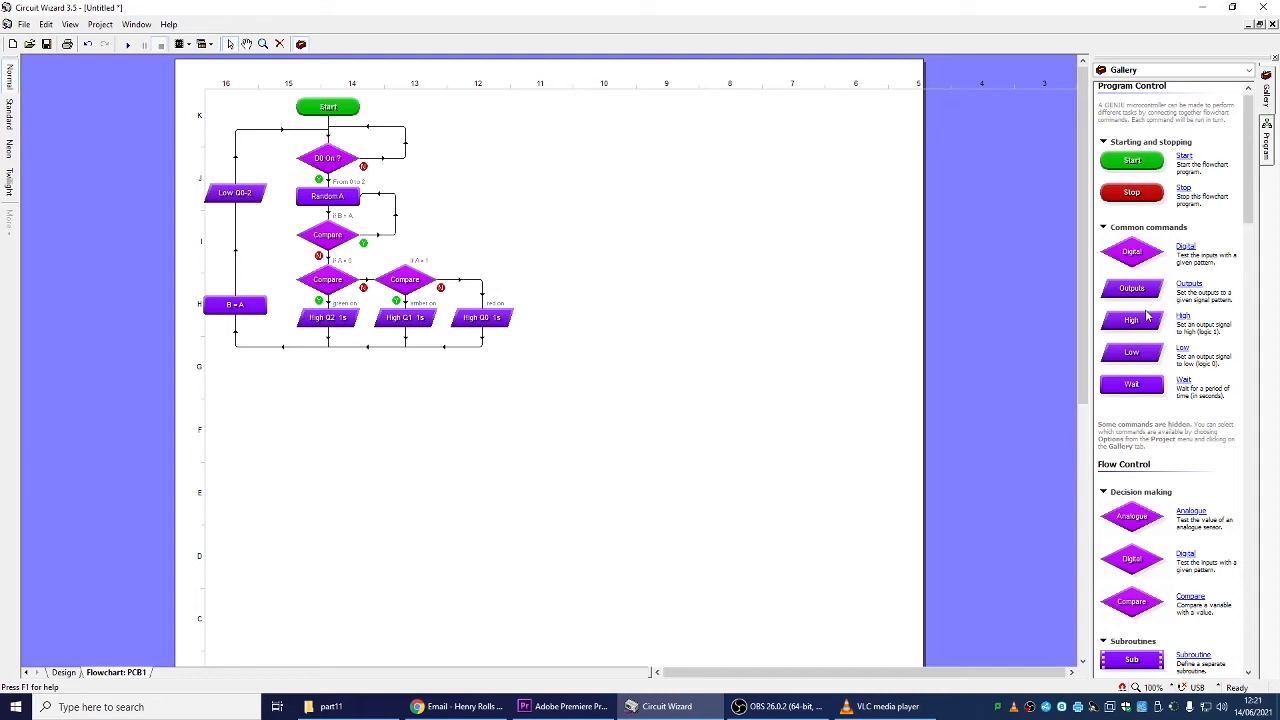
{"action": "right_click", "coordinate": [658, 383]}
- Run the circuit simulation once more, operate the push switch to check the LED draw, and return to the flowchart
{"action": "left_click", "coordinate": [50, 670]}
{"action": "left_click", "coordinate": [62, 672]}
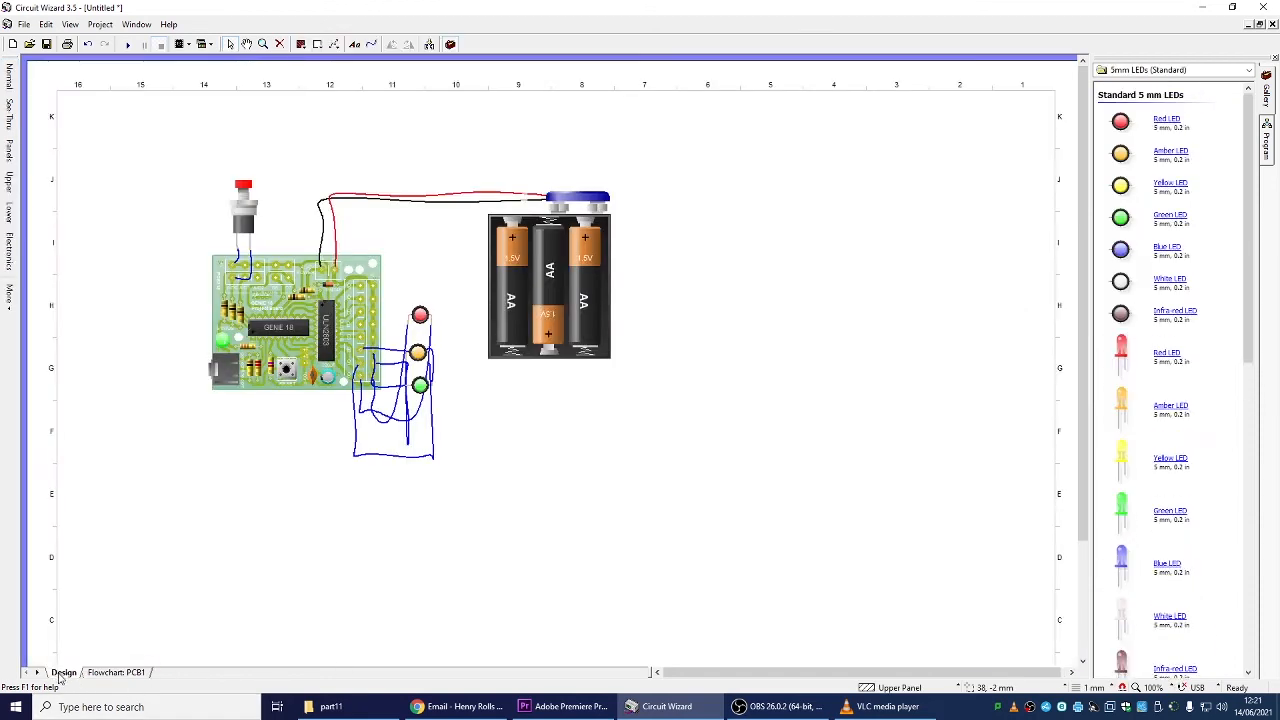
{"action": "left_click", "coordinate": [91, 675]}
{"action": "left_click", "coordinate": [60, 672]}
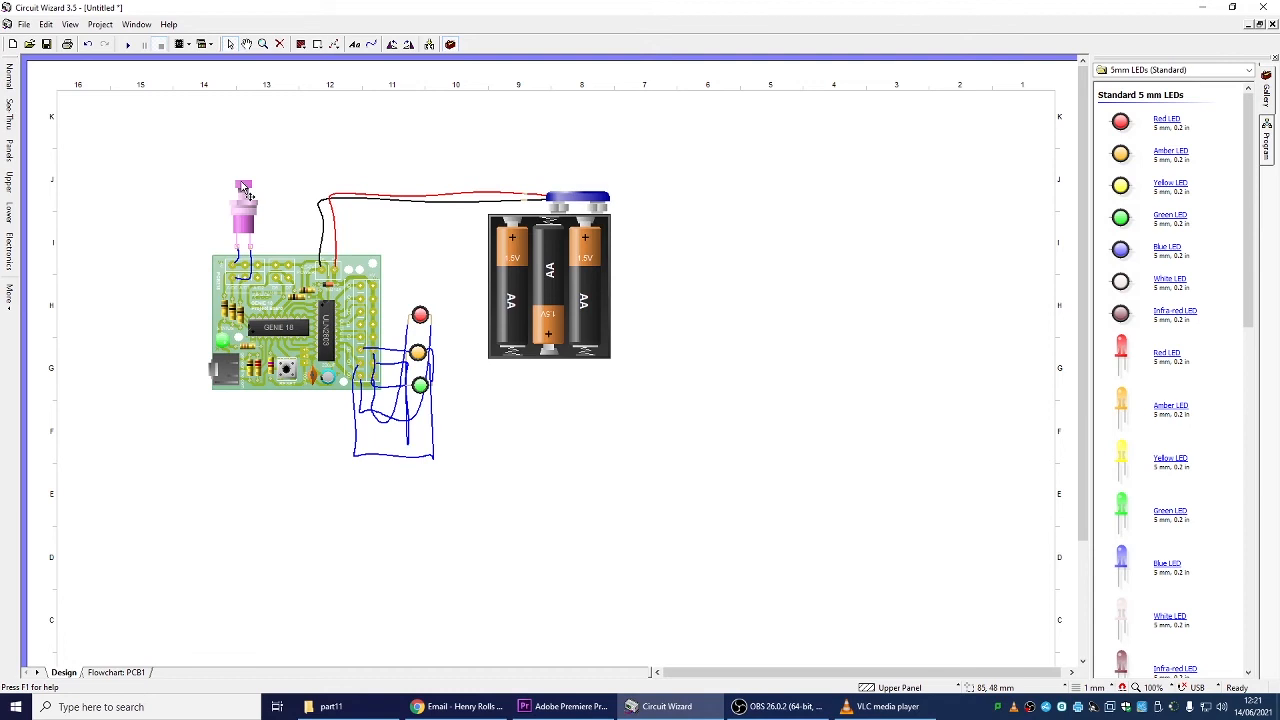
{"action": "left_click", "coordinate": [131, 44]}
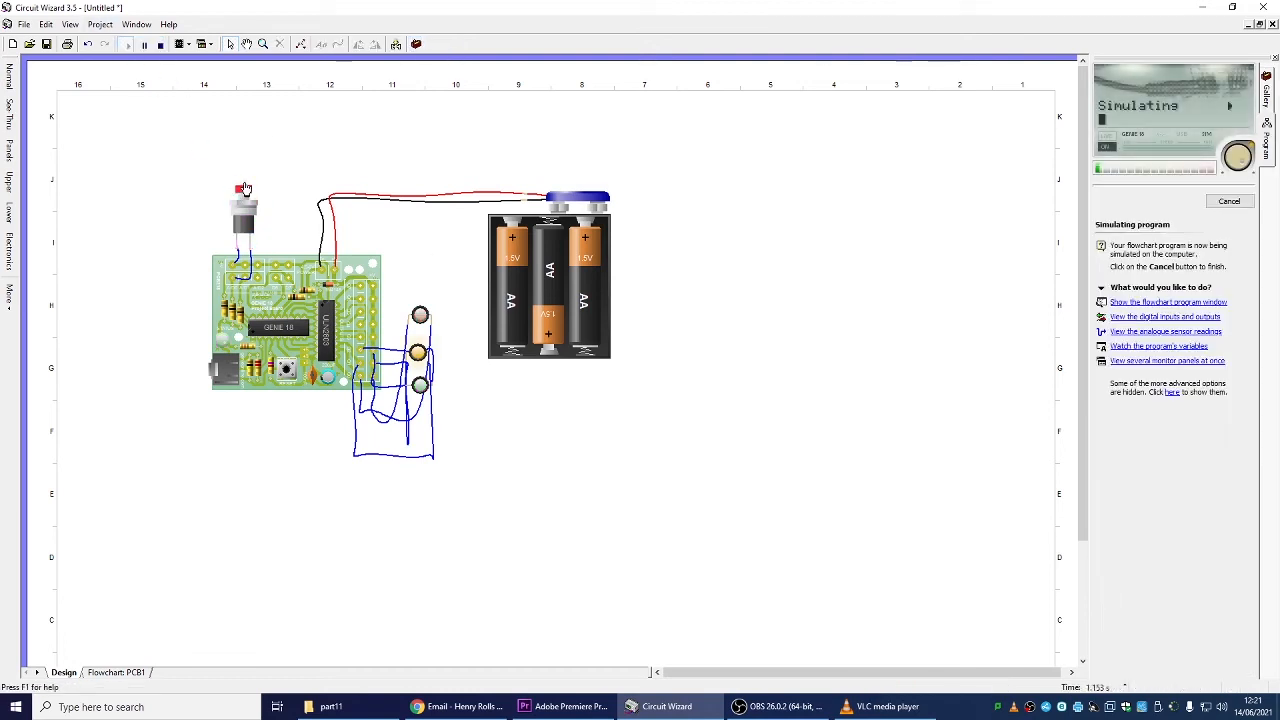
{"action": "left_click", "coordinate": [244, 188]}
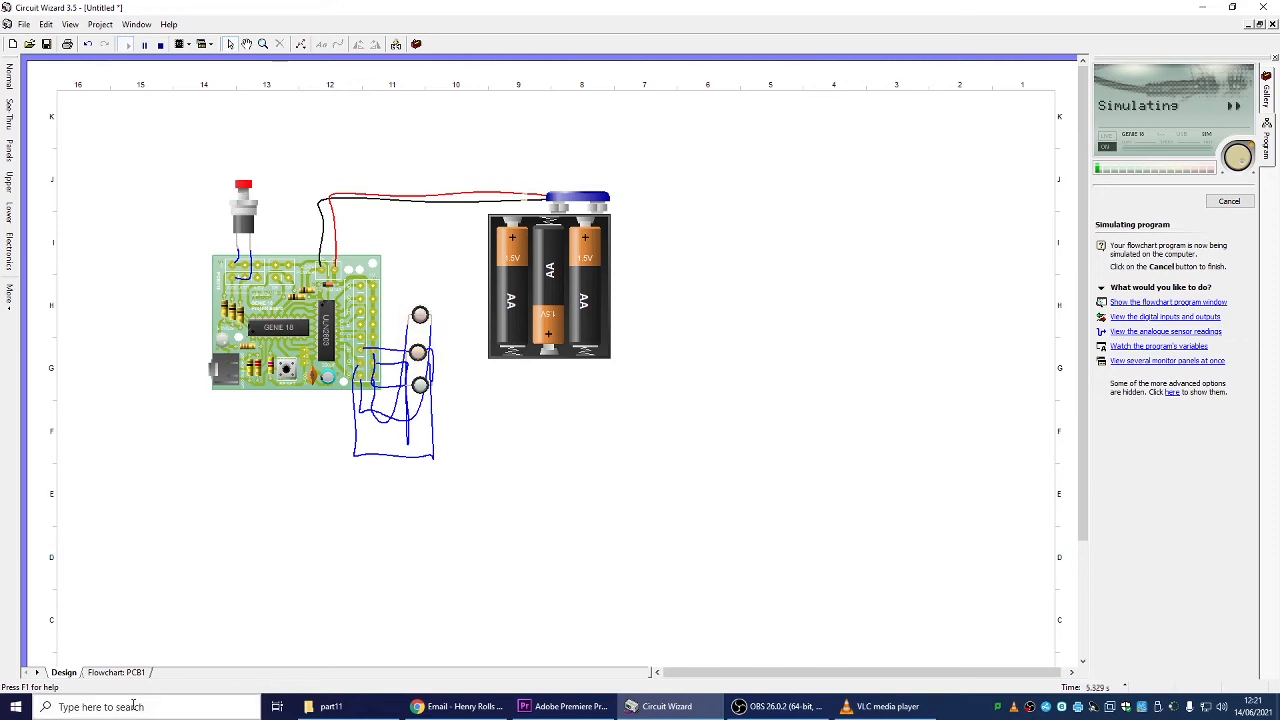
{"action": "left_click", "coordinate": [116, 672]}
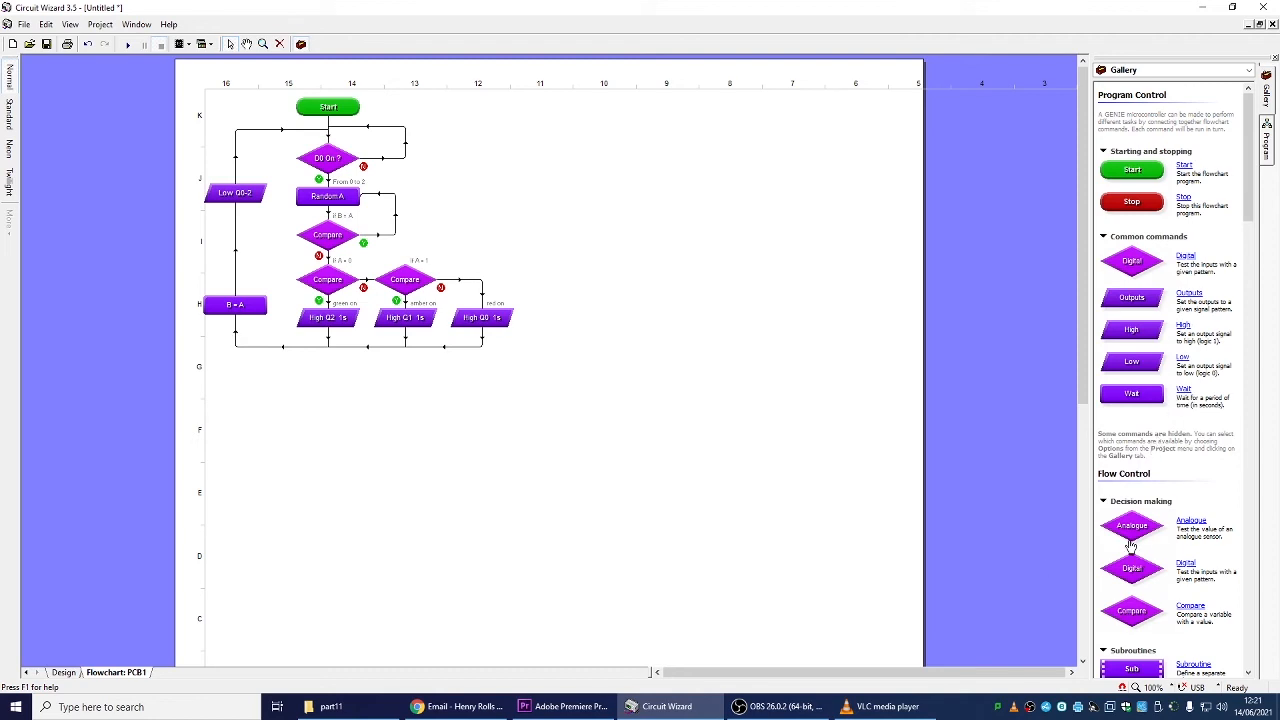
- Place an Expression command in the empty area of the flowchart and set it to C = 1
{"action": "left_click_drag", "start_coordinate": [1248, 178], "coordinate": [1258, 270]}
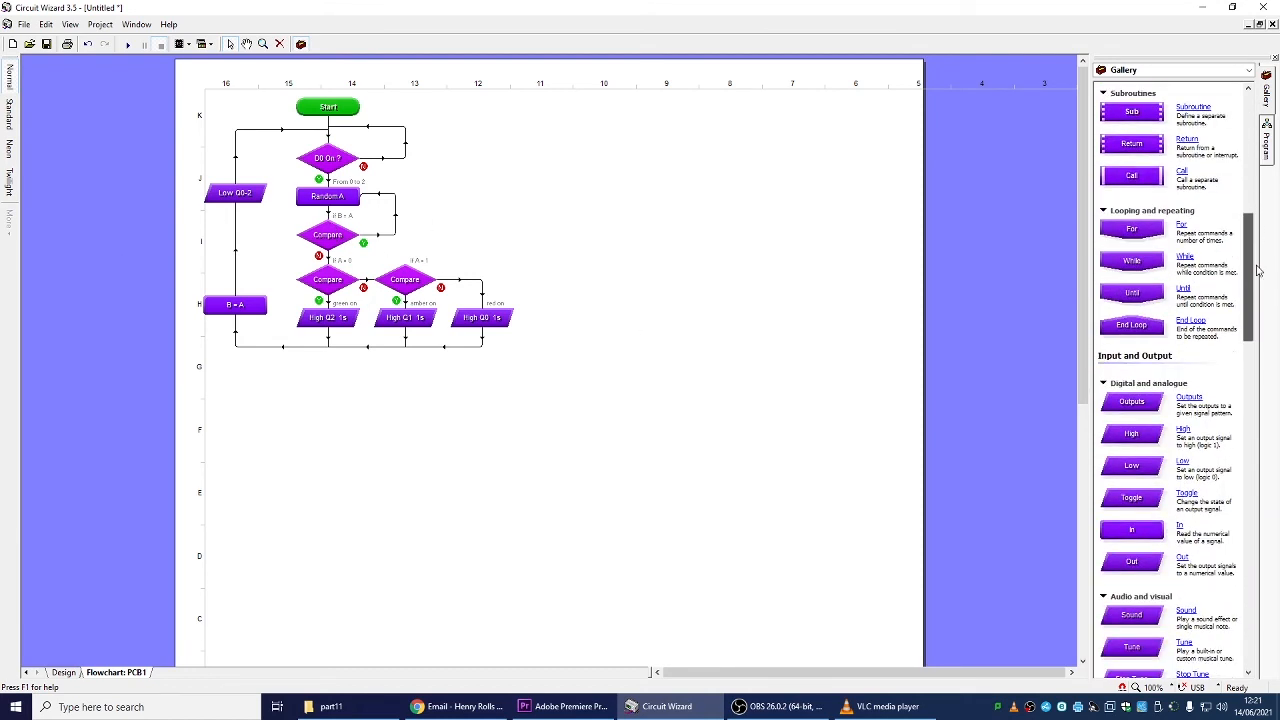
{"action": "left_click_drag", "start_coordinate": [1248, 296], "coordinate": [1236, 474]}
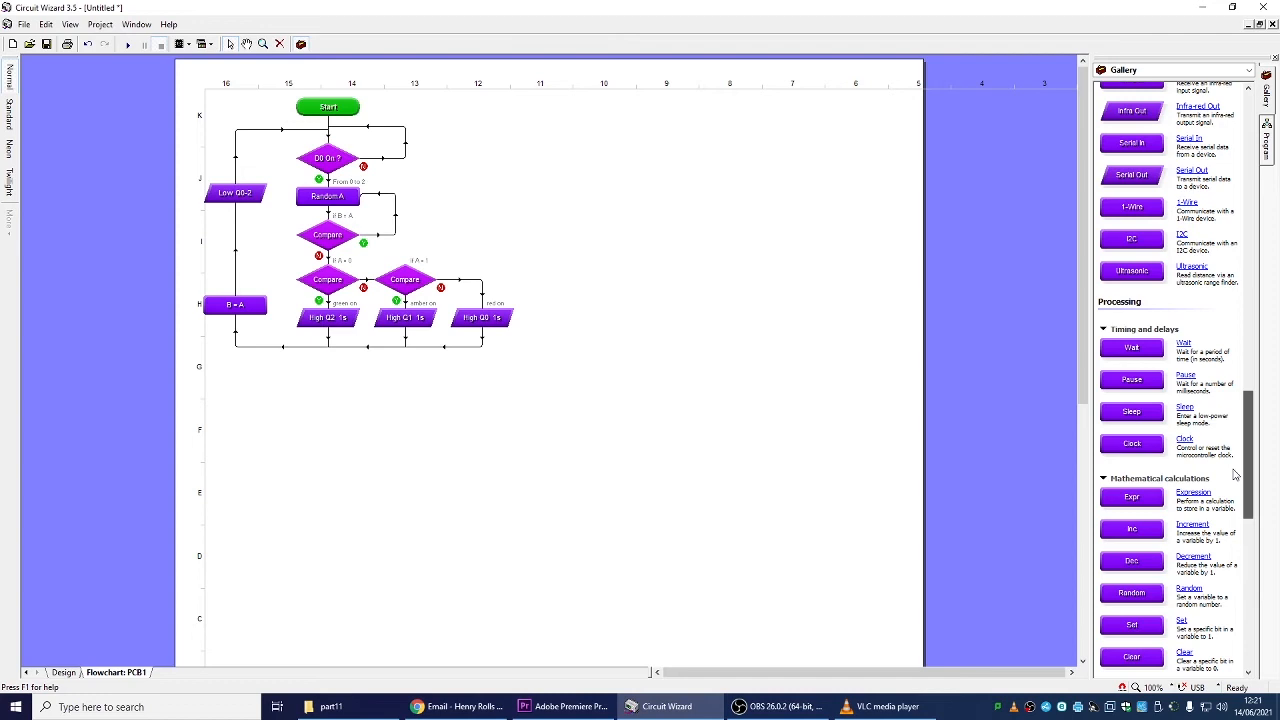
{"action": "left_click_drag", "start_coordinate": [1138, 497], "coordinate": [560, 423]}
{"action": "double_click", "coordinate": [560, 421]}
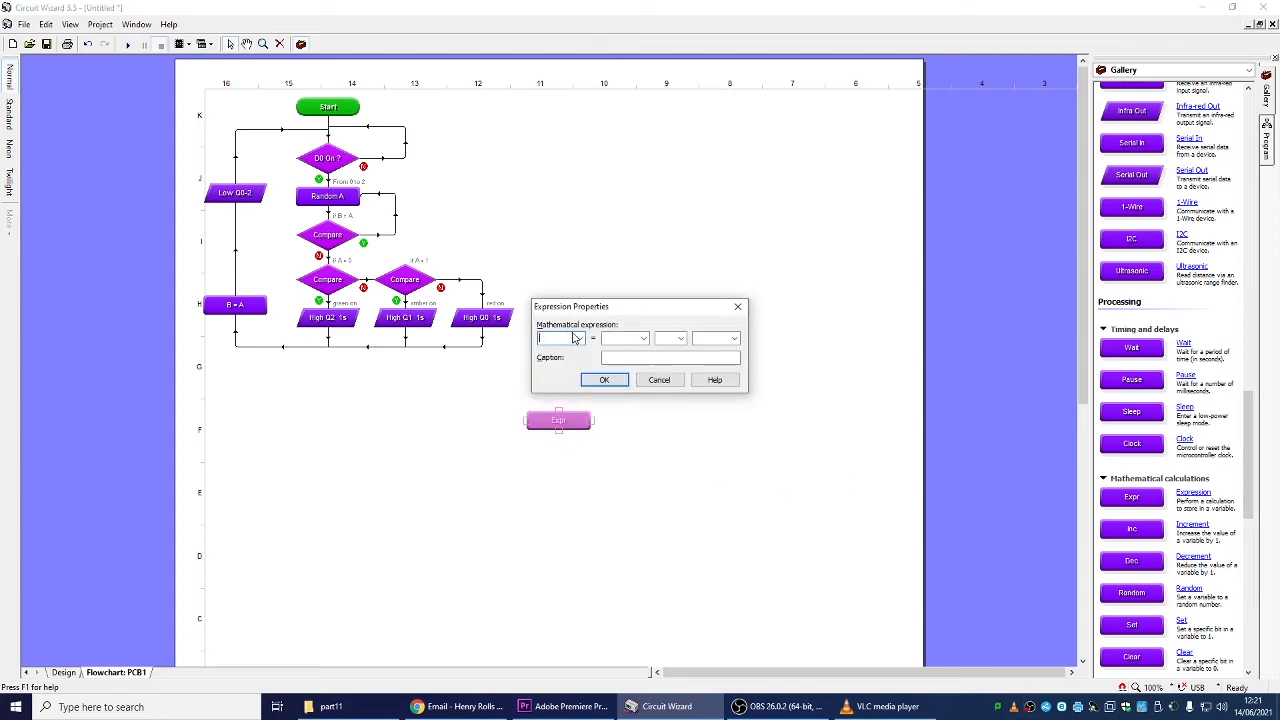
{"action": "left_click", "coordinate": [578, 338]}
{"action": "left_click", "coordinate": [560, 372]}
{"action": "left_click", "coordinate": [645, 339]}
{"action": "left_click", "coordinate": [618, 340]}
{"action": "type", "text": "1"}
{"action": "left_click", "coordinate": [606, 380]}
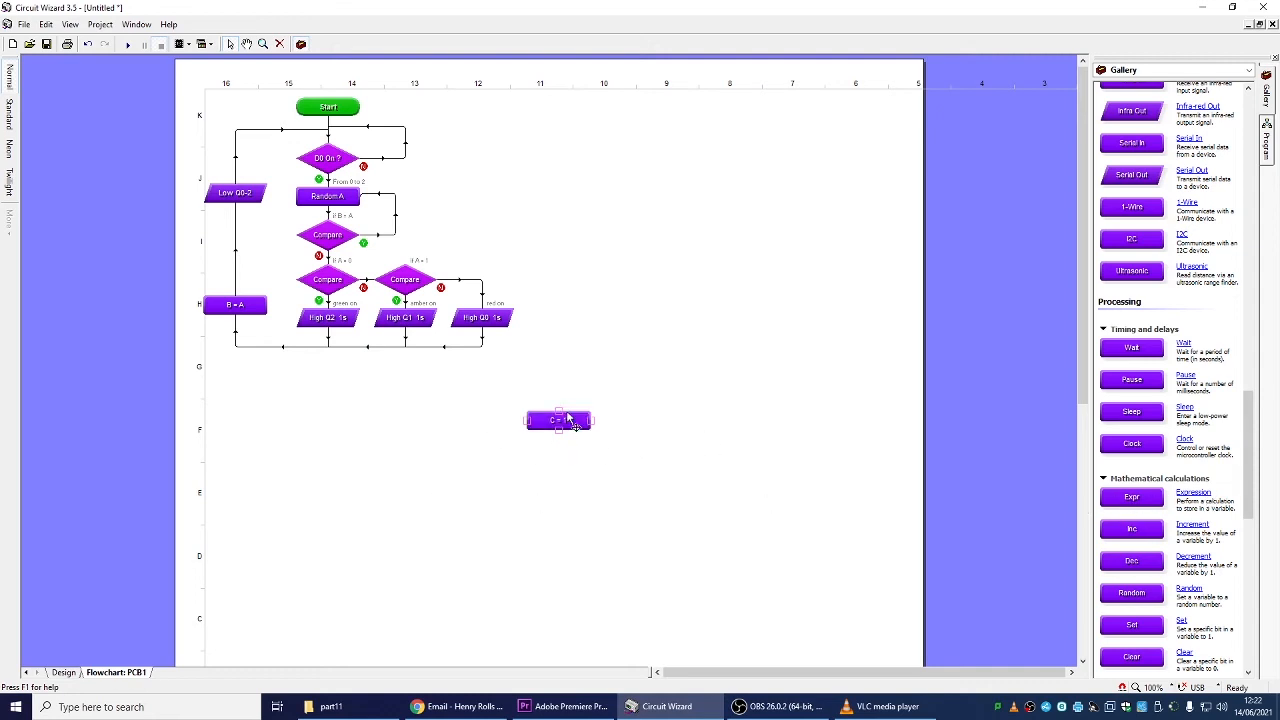
- Shift the flowchart below Start down and insert the C = 1 command between Start and the D0 On? decision
{"action": "left_click_drag", "start_coordinate": [574, 421], "coordinate": [592, 145]}
{"action": "left_click_drag", "start_coordinate": [183, 415], "coordinate": [536, 118]}
{"action": "left_click_drag", "start_coordinate": [333, 203], "coordinate": [333, 247]}
{"action": "left_click_drag", "start_coordinate": [583, 150], "coordinate": [321, 156]}
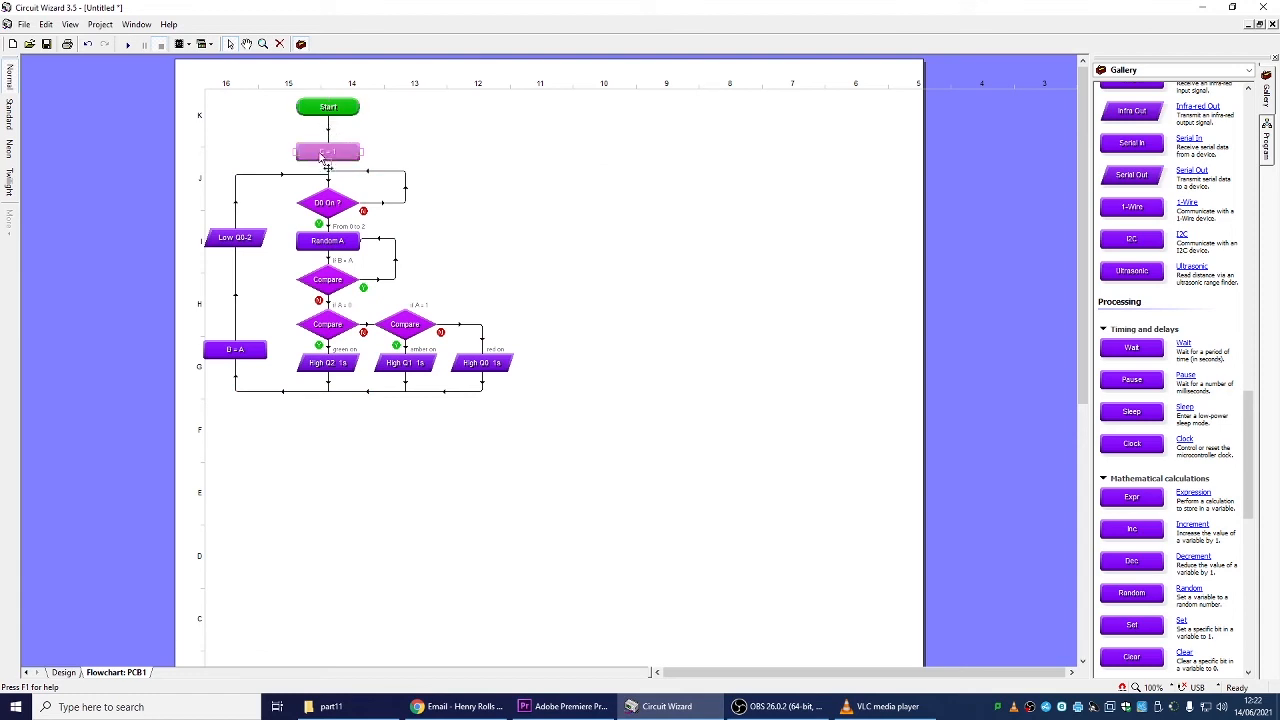
{"action": "left_click", "coordinate": [367, 243]}
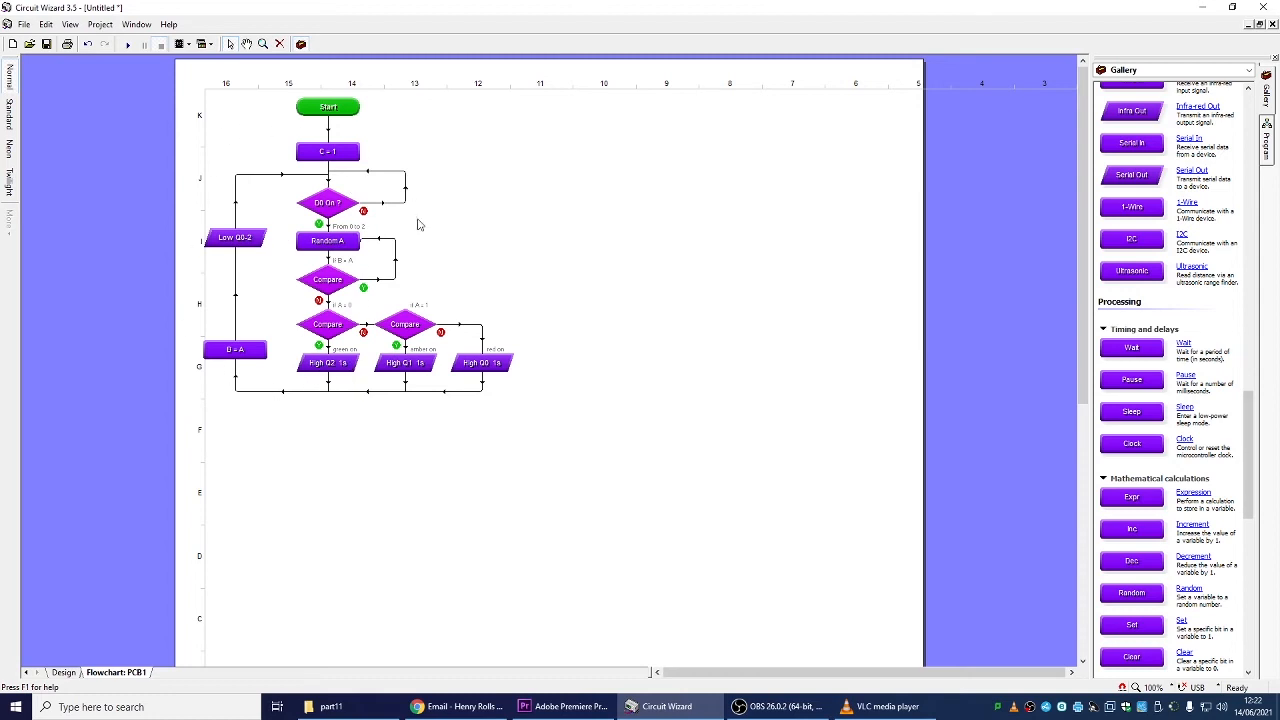
- Insert an Increment command for variable C on the return path between B = A and Low Q0-2
{"action": "mouse_move", "coordinate": [1254, 447]}
{"action": "left_mouse_down"}
{"action": "mouse_move", "coordinate": [1251, 428]}
{"action": "mouse_move", "coordinate": [1254, 450]}
{"action": "left_mouse_up"}
{"action": "left_click_drag", "start_coordinate": [1148, 520], "coordinate": [233, 305]}
{"action": "double_click", "coordinate": [235, 302]}
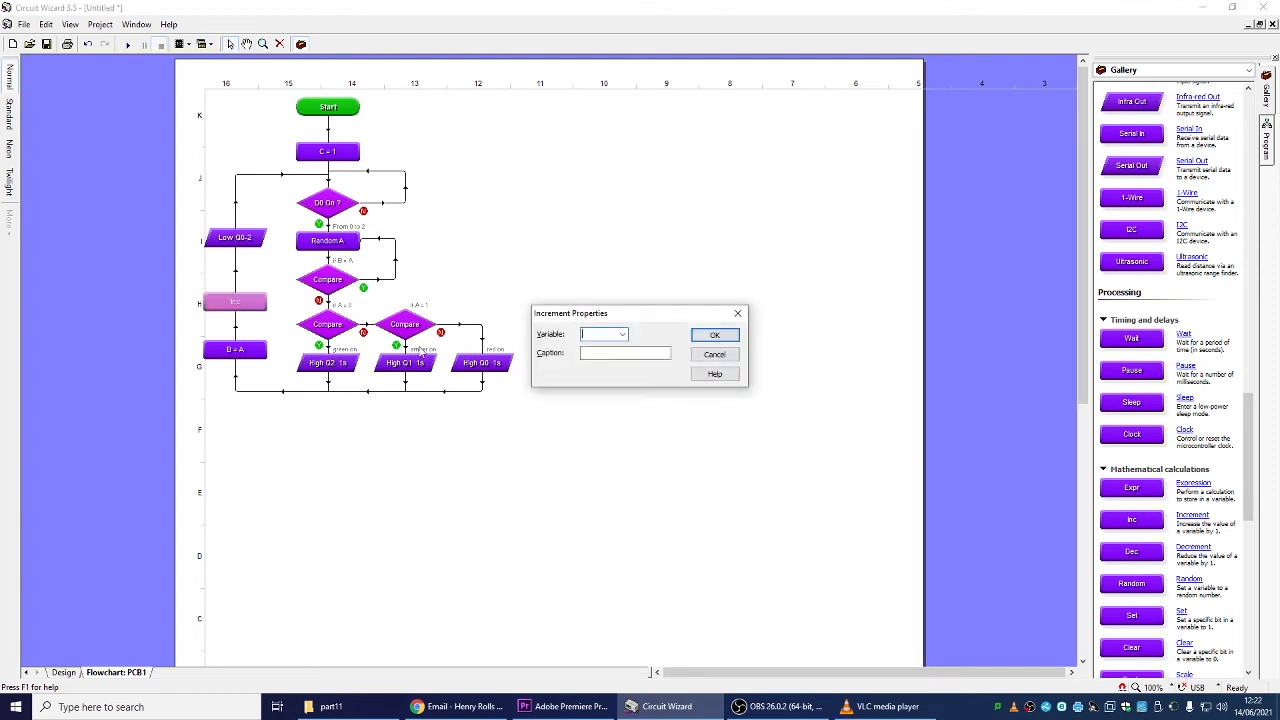
{"action": "left_click", "coordinate": [603, 335]}
{"action": "left_click", "coordinate": [603, 368]}
{"action": "left_click", "coordinate": [725, 335]}
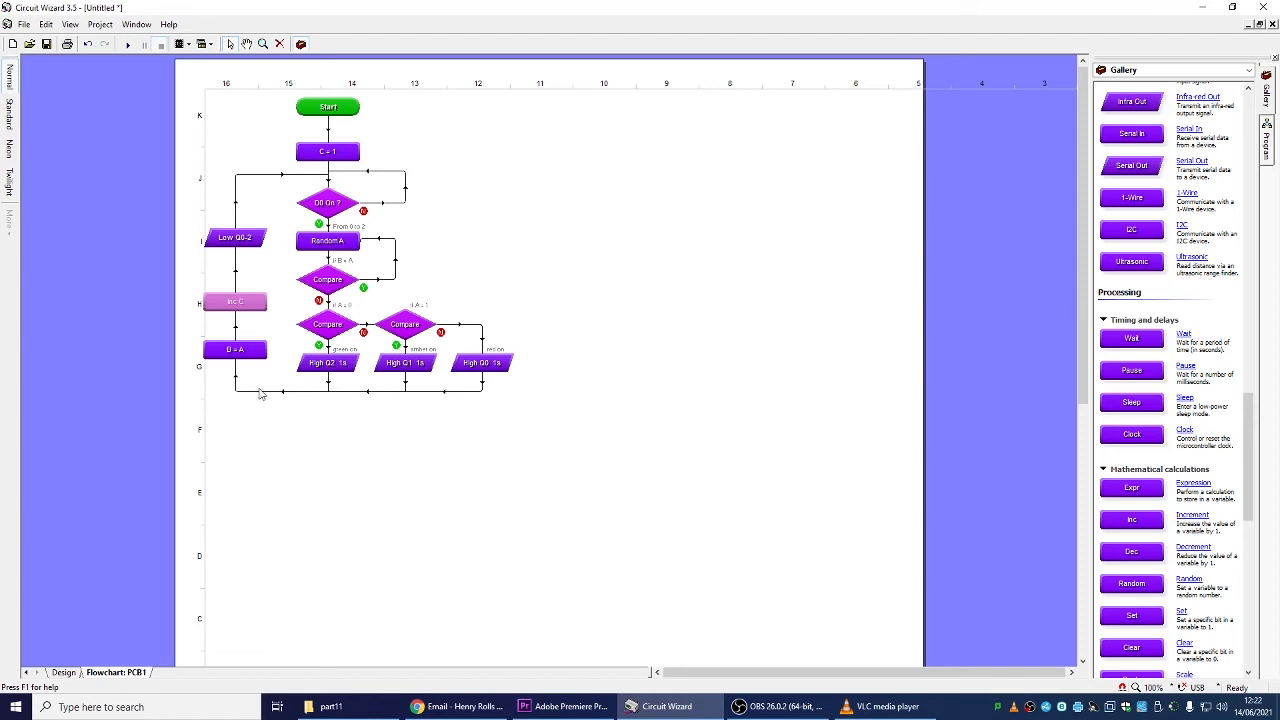
- Copy the B = A Compare decision onto the return path after Low Q0-2 and set it to test C = 5
{"action": "mouse_move", "coordinate": [232, 246]}
{"action": "left_mouse_down"}
{"action": "mouse_move", "coordinate": [238, 262]}
{"action": "mouse_move", "coordinate": [334, 292]}
{"action": "mouse_move", "coordinate": [246, 213]}
{"action": "mouse_move", "coordinate": [243, 224]}
{"action": "left_mouse_up"}
{"action": "left_click", "coordinate": [333, 288]}
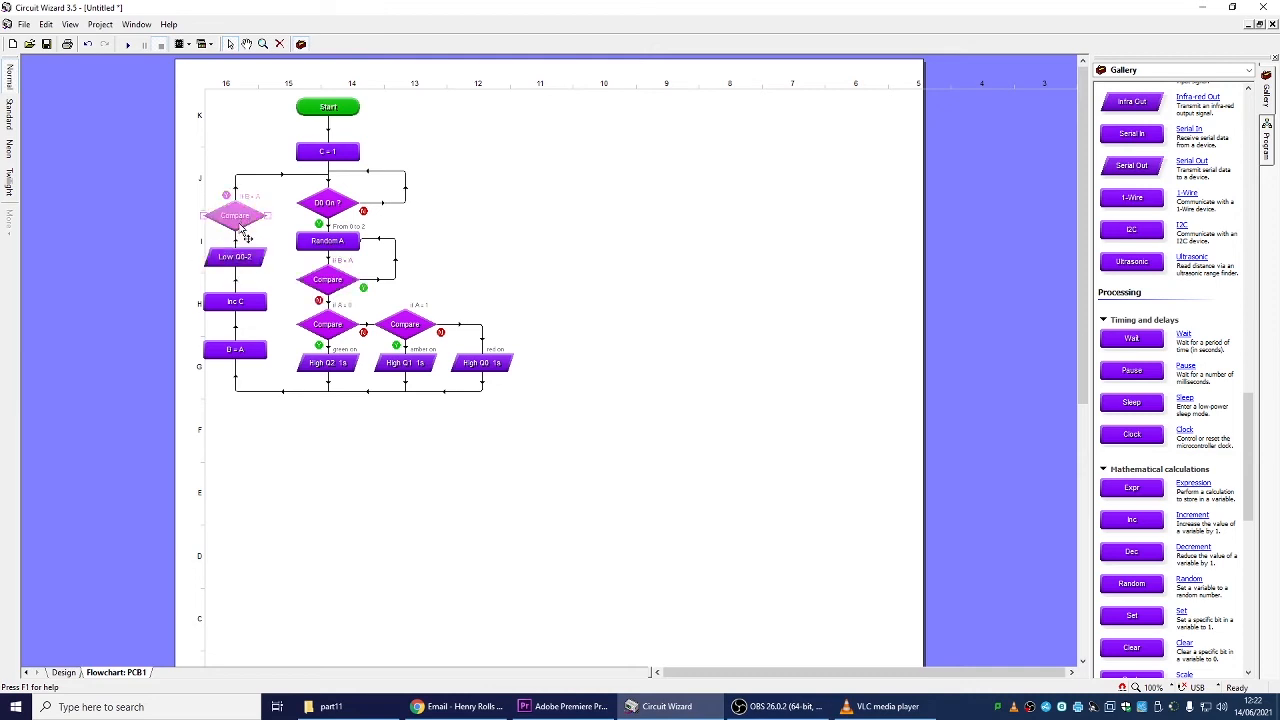
{"action": "double_click", "coordinate": [240, 226]}
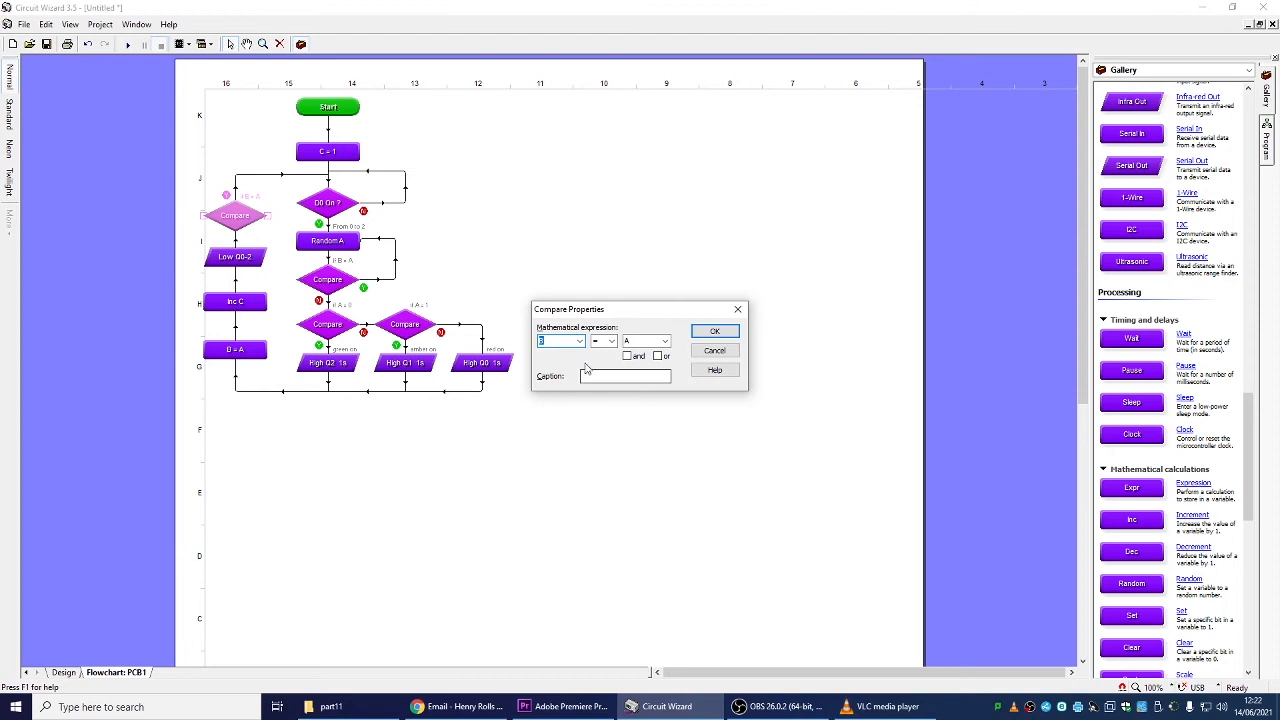
{"action": "left_click", "coordinate": [579, 342]}
{"action": "left_click", "coordinate": [556, 364]}
{"action": "left_click", "coordinate": [665, 342]}
{"action": "mouse_move", "coordinate": [662, 387]}
{"action": "left_mouse_down"}
{"action": "mouse_move", "coordinate": [665, 533]}
{"action": "mouse_move", "coordinate": [691, 486]}
{"action": "mouse_move", "coordinate": [680, 398]}
{"action": "left_mouse_up"}
{"action": "left_click", "coordinate": [642, 472]}
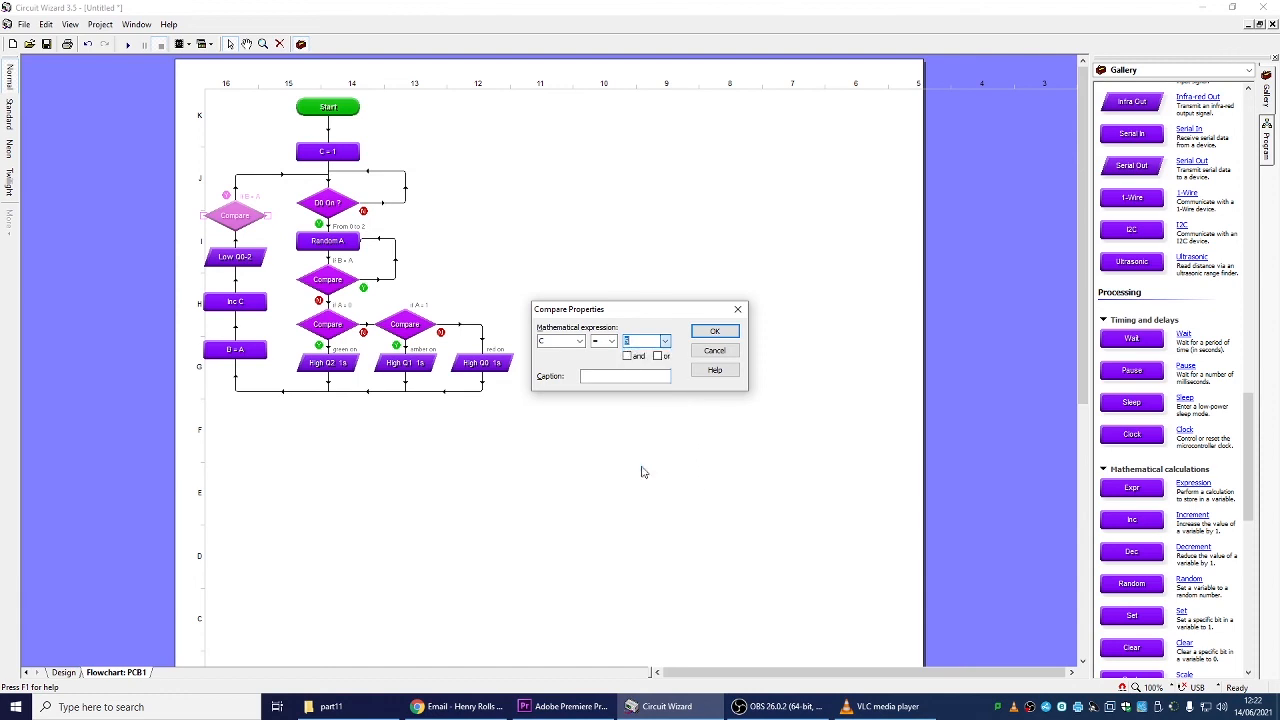
{"action": "left_click", "coordinate": [714, 331]}
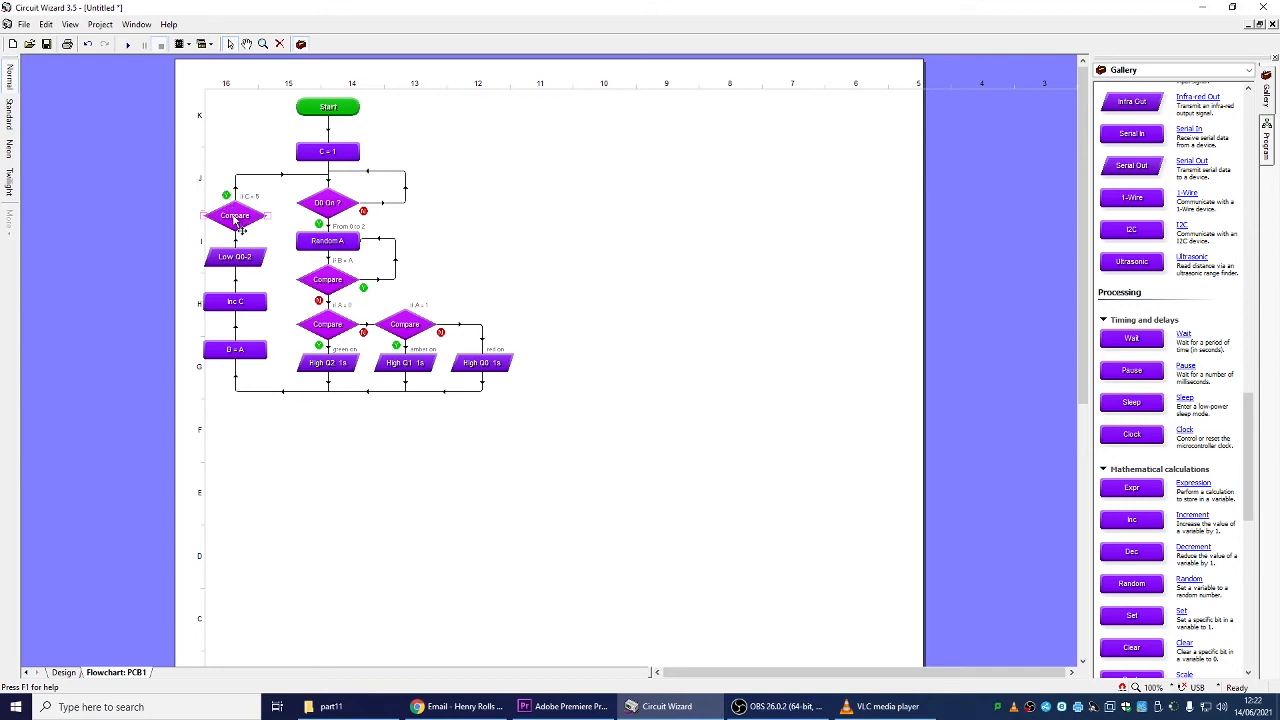
- Swap the outcomes of the C = 5 Compare decision so No continues the loop, and route its other outcome away
{"action": "right_click", "coordinate": [236, 221]}
{"action": "left_click", "coordinate": [280, 308]}
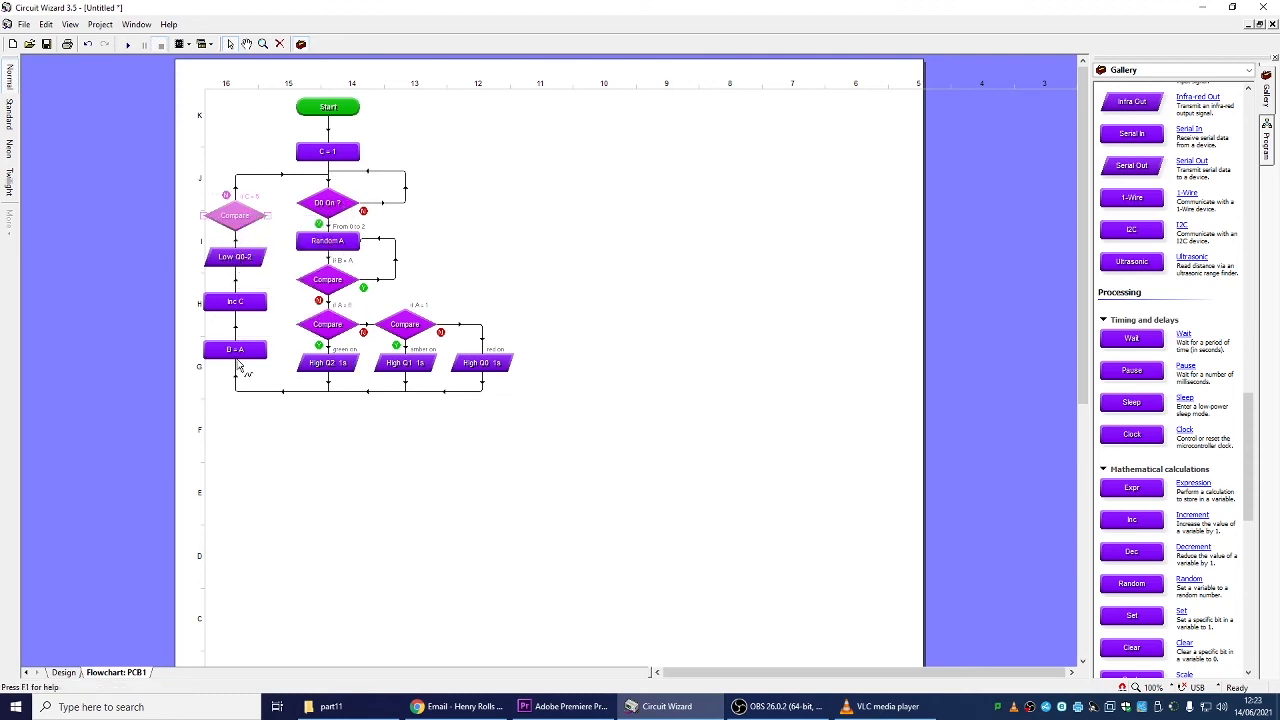
{"action": "left_click_drag", "start_coordinate": [201, 215], "coordinate": [154, 295]}
{"action": "mouse_move", "coordinate": [162, 409]}
{"action": "left_mouse_down"}
{"action": "mouse_move", "coordinate": [664, 454]}
{"action": "mouse_move", "coordinate": [634, 455]}
{"action": "mouse_move", "coordinate": [830, 421]}
{"action": "mouse_move", "coordinate": [750, 362]}
{"action": "mouse_move", "coordinate": [572, 355]}
{"action": "mouse_move", "coordinate": [606, 355]}
{"action": "mouse_move", "coordinate": [603, 331]}
{"action": "mouse_move", "coordinate": [602, 345]}
{"action": "left_mouse_up"}
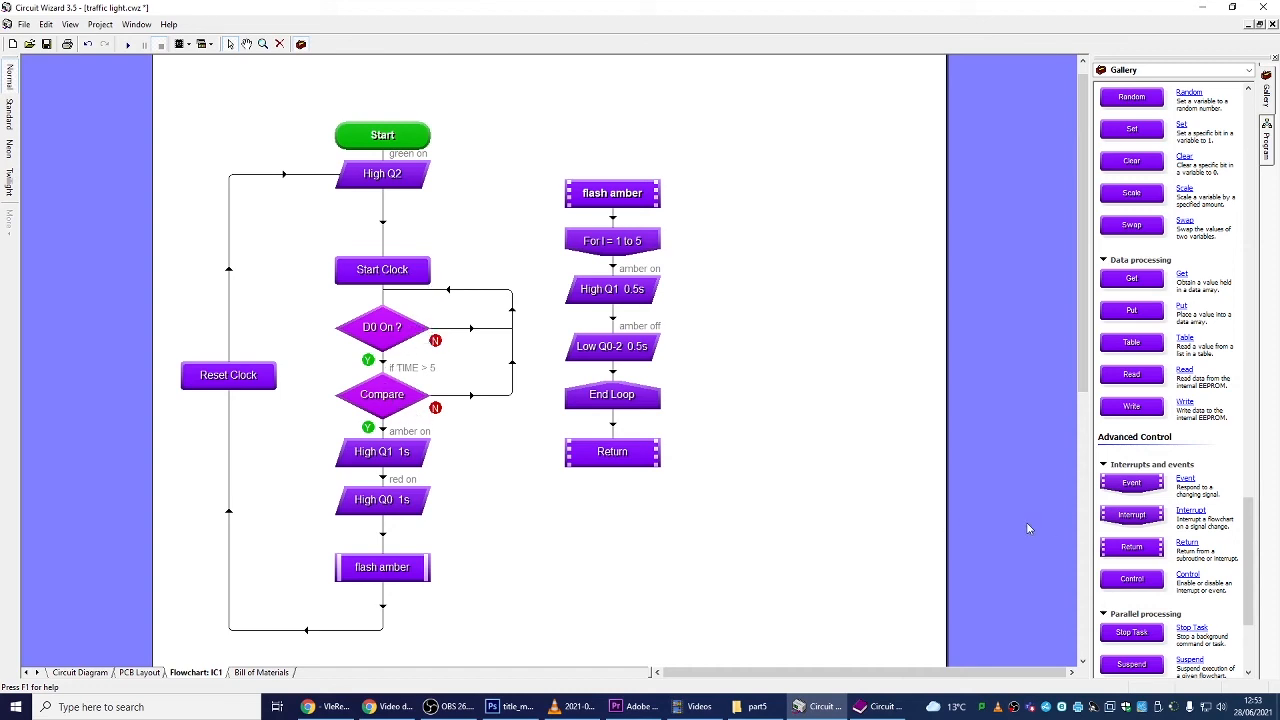
- Duplicate the D0 On? decision in the empty area beside the flash amber subroutine and set the copy to test input D1
{"action": "left_click", "coordinate": [400, 330]}
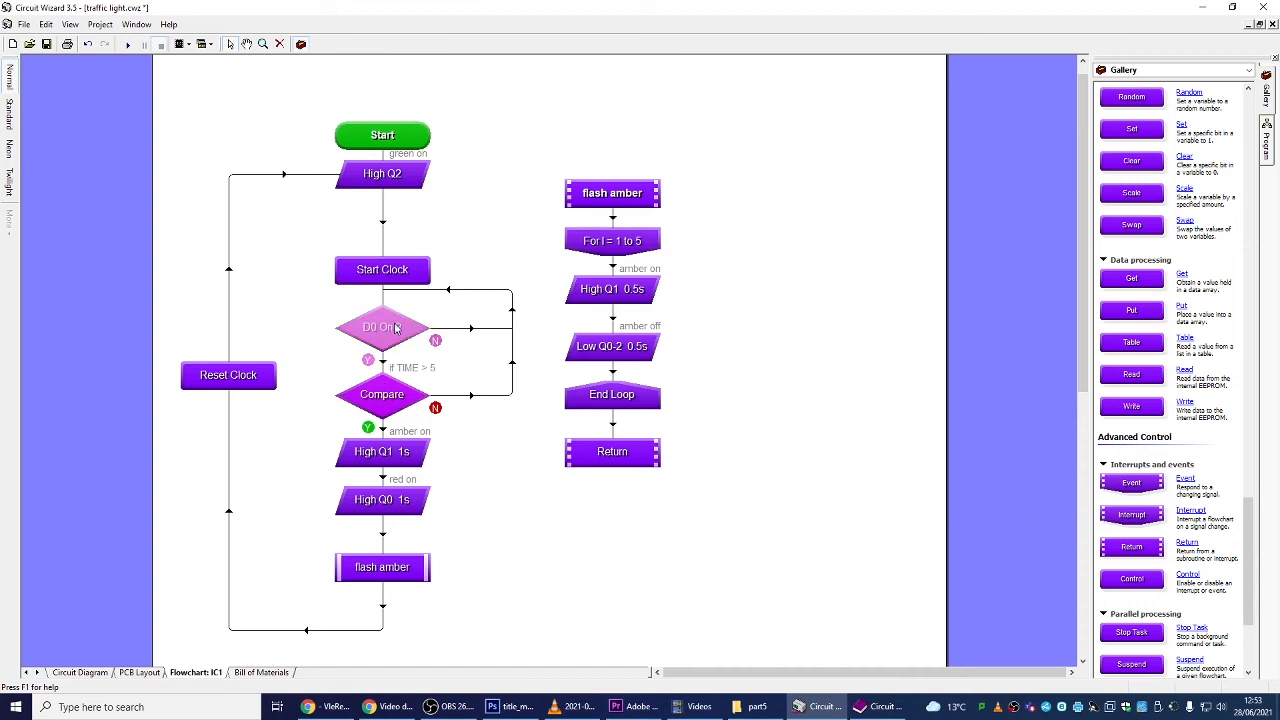
{"action": "right_click", "coordinate": [397, 327]}
{"action": "key", "text": "Escape"}
{"action": "right_click", "coordinate": [877, 354]}
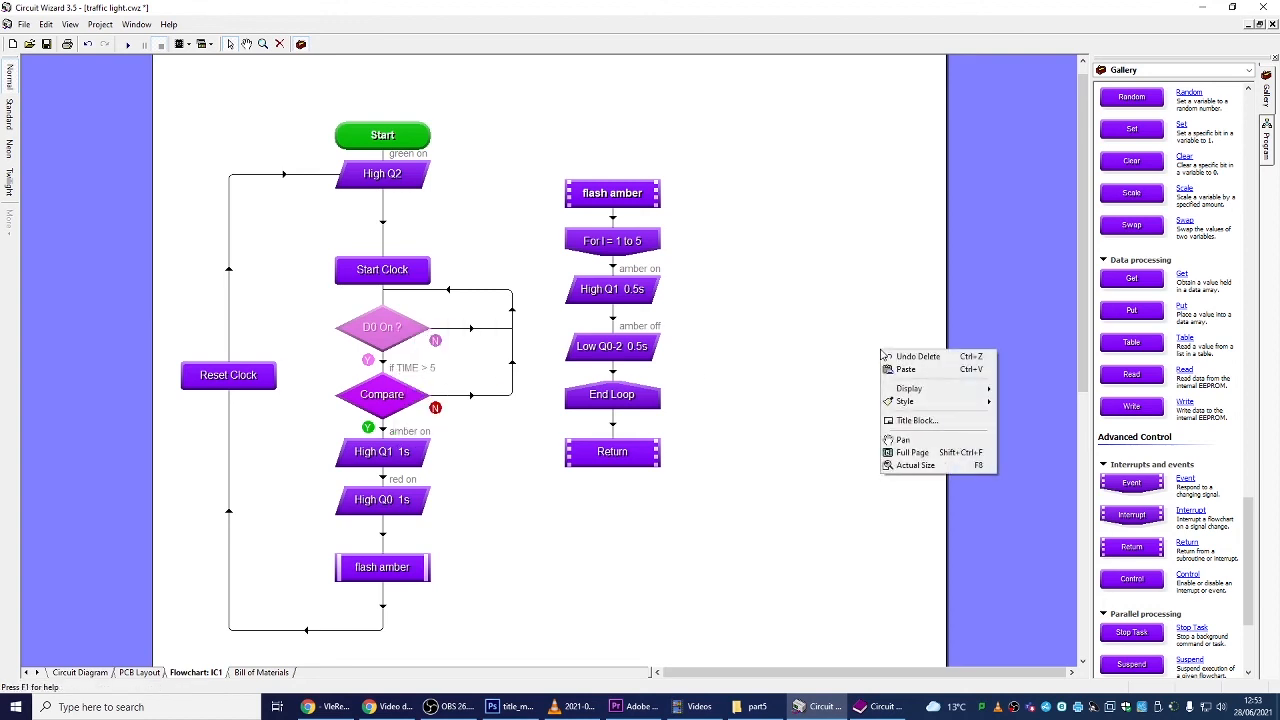
{"action": "left_click", "coordinate": [905, 369]}
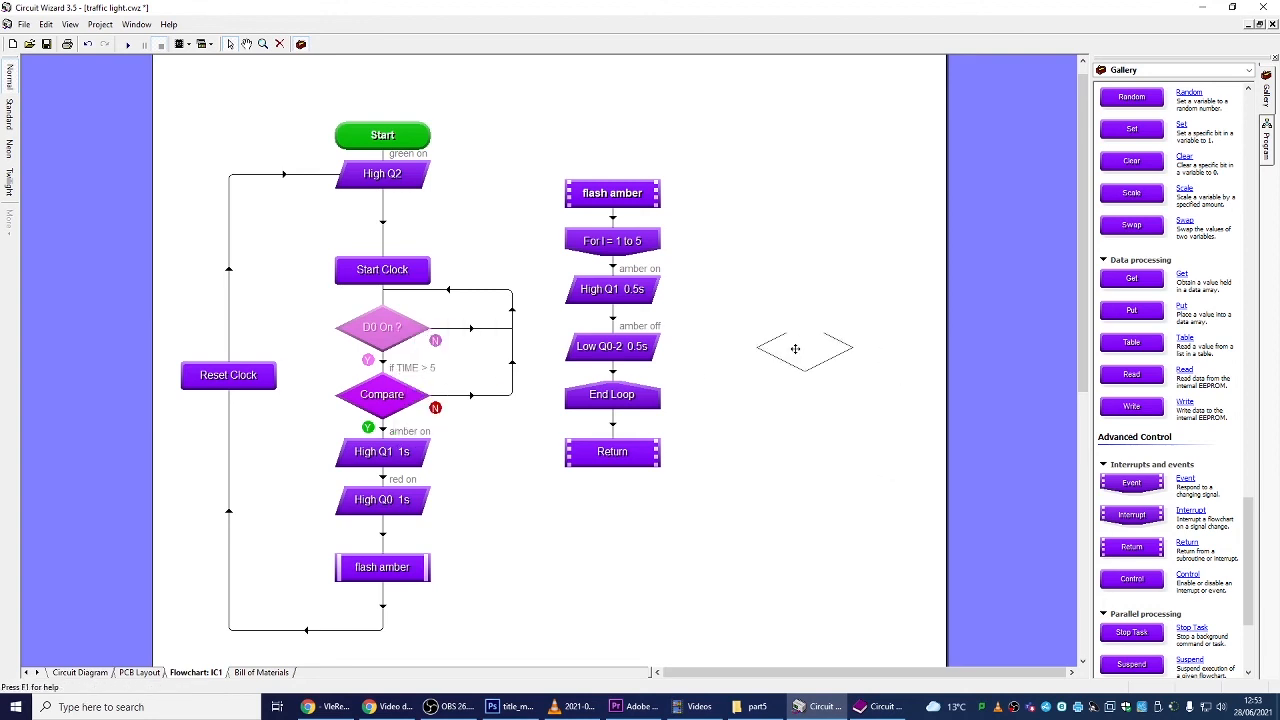
{"action": "left_click", "coordinate": [840, 345]}
{"action": "double_click", "coordinate": [840, 345]}
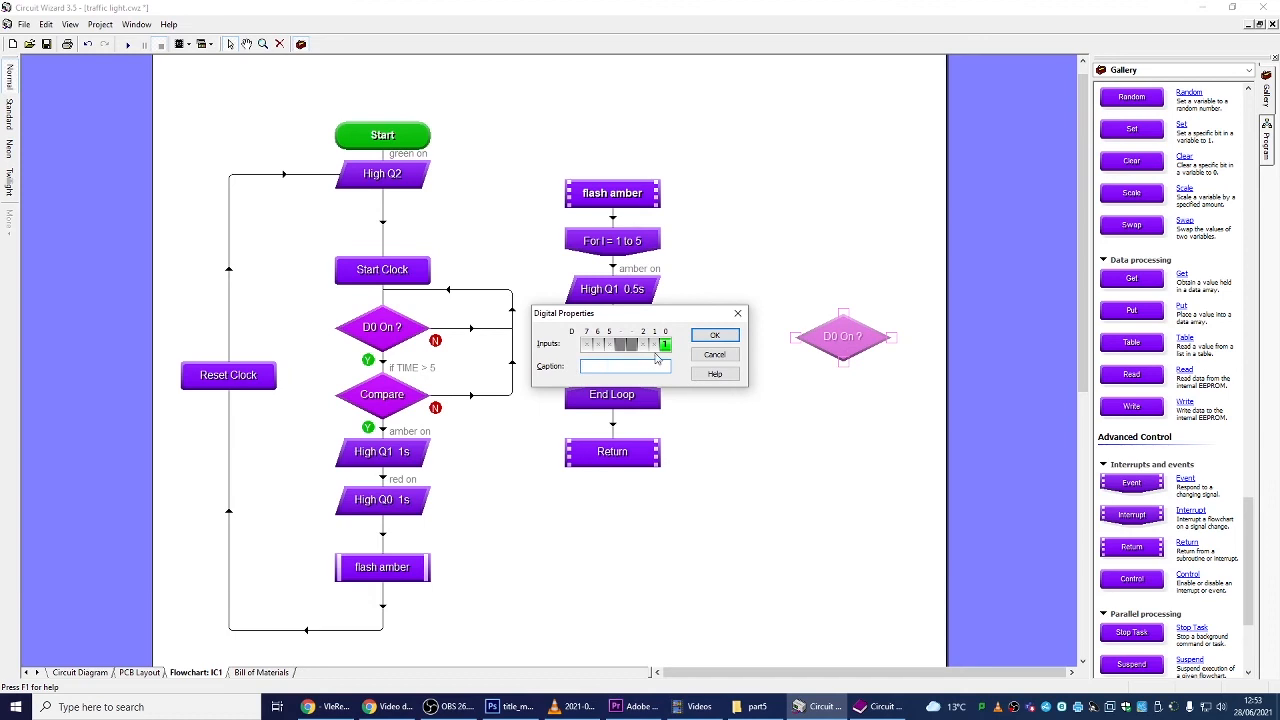
{"action": "left_click", "coordinate": [657, 345]}
{"action": "left_click", "coordinate": [714, 335]}
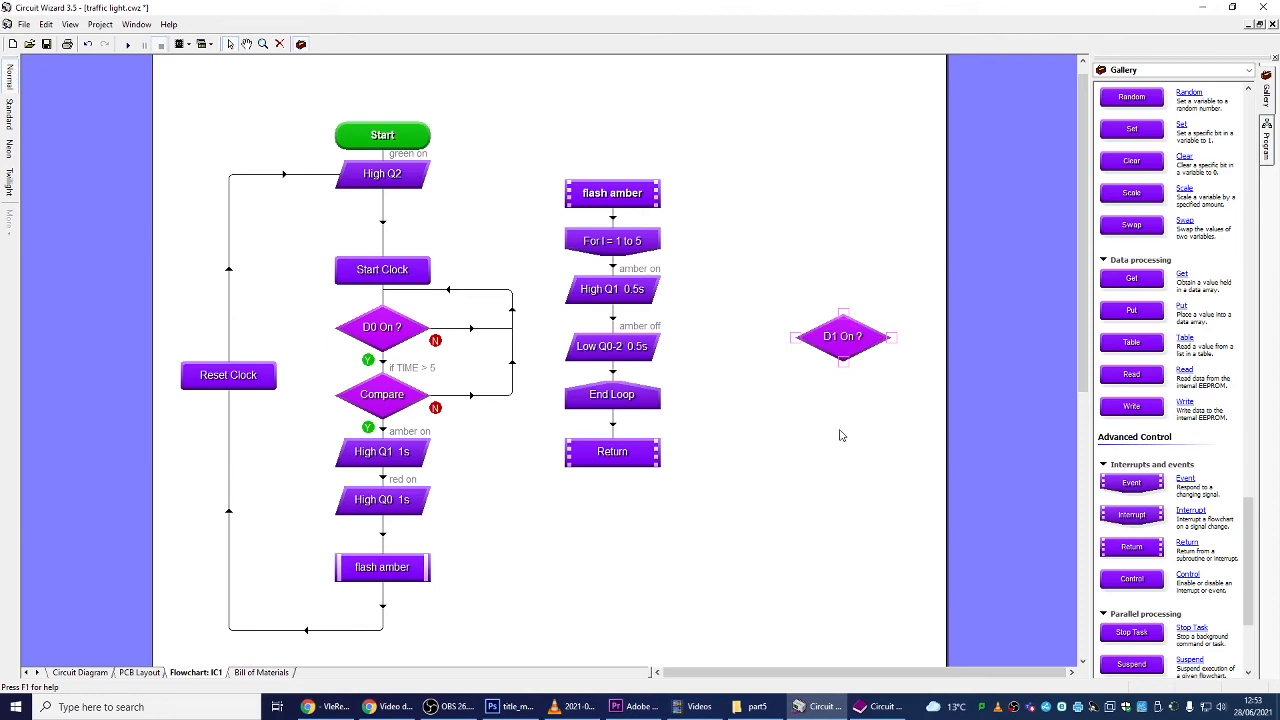
{"action": "left_click_drag", "start_coordinate": [849, 345], "coordinate": [837, 520]}
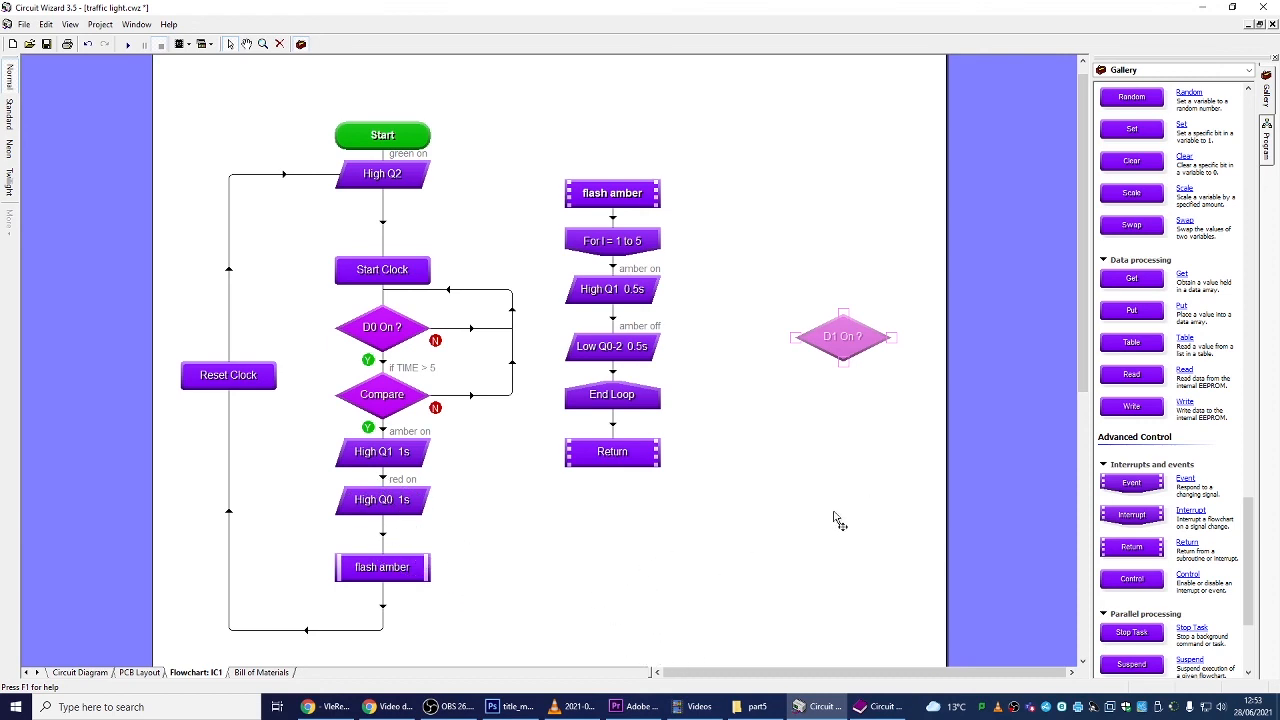
{"action": "left_click_drag", "start_coordinate": [346, 215], "coordinate": [801, 572]}
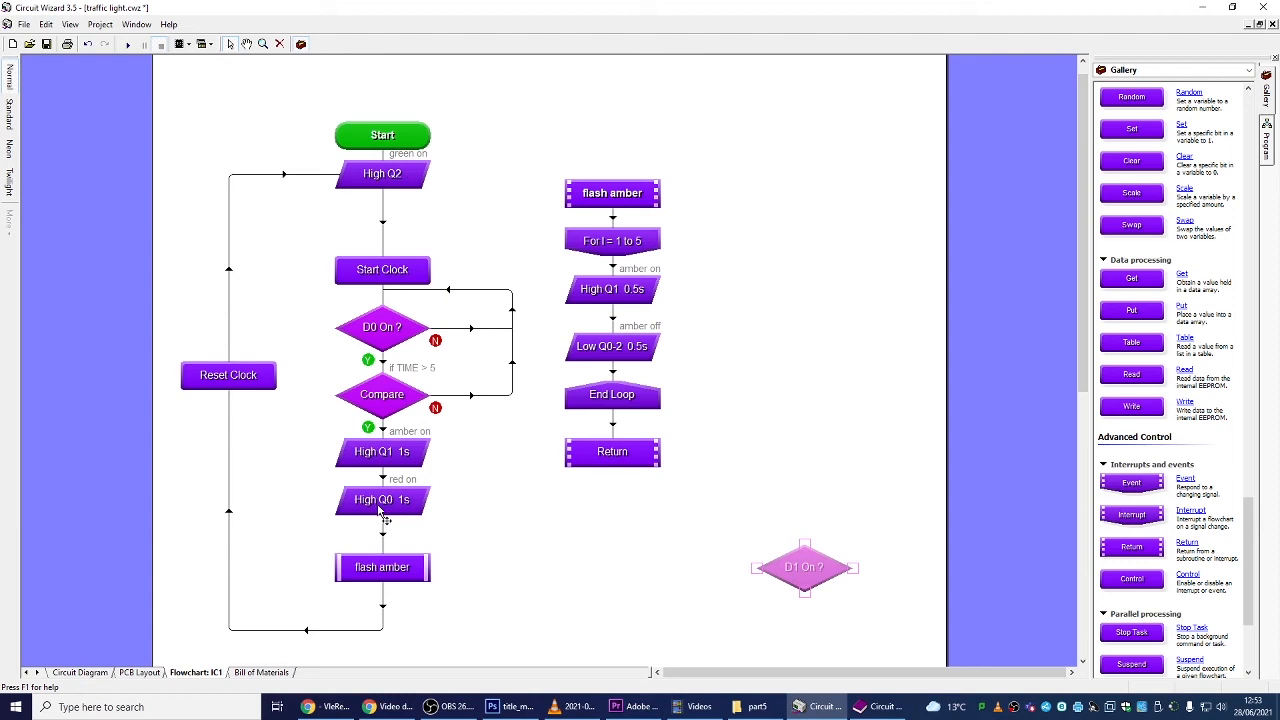
- Review the output settings of the red on command, and delete the loose D1 On? decision
{"action": "double_click", "coordinate": [390, 508]}
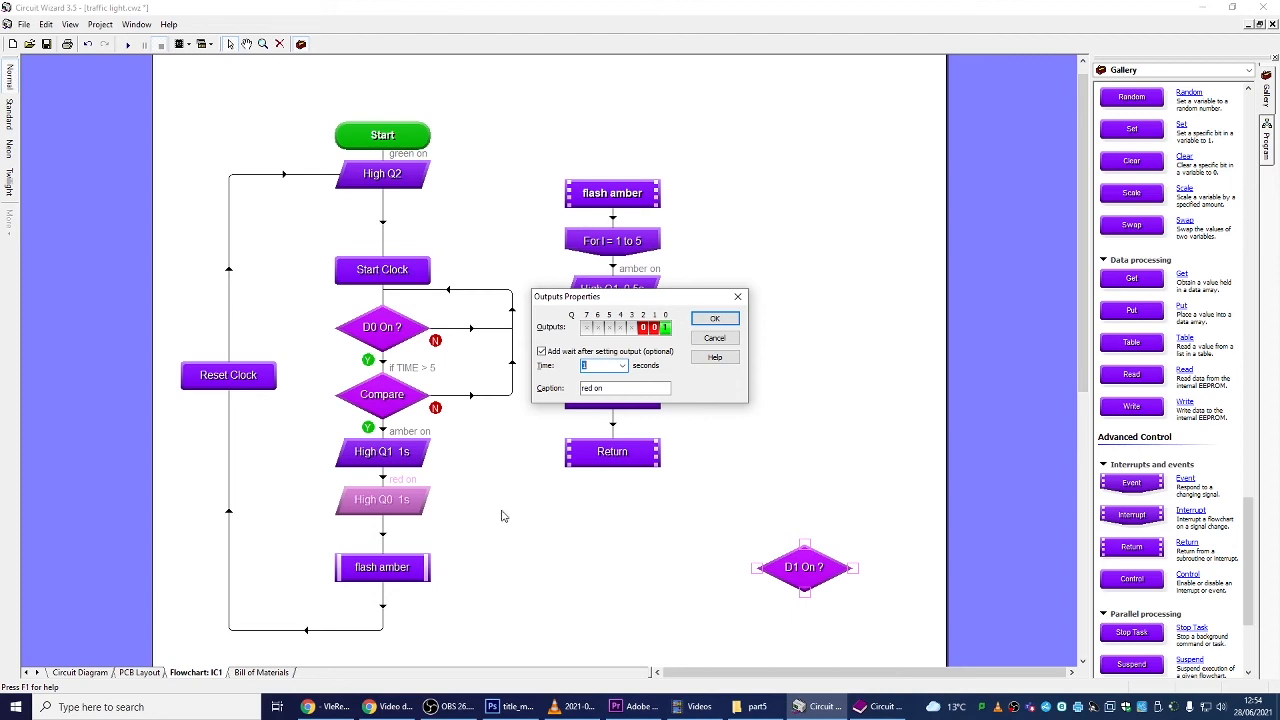
{"action": "left_click", "coordinate": [714, 318]}
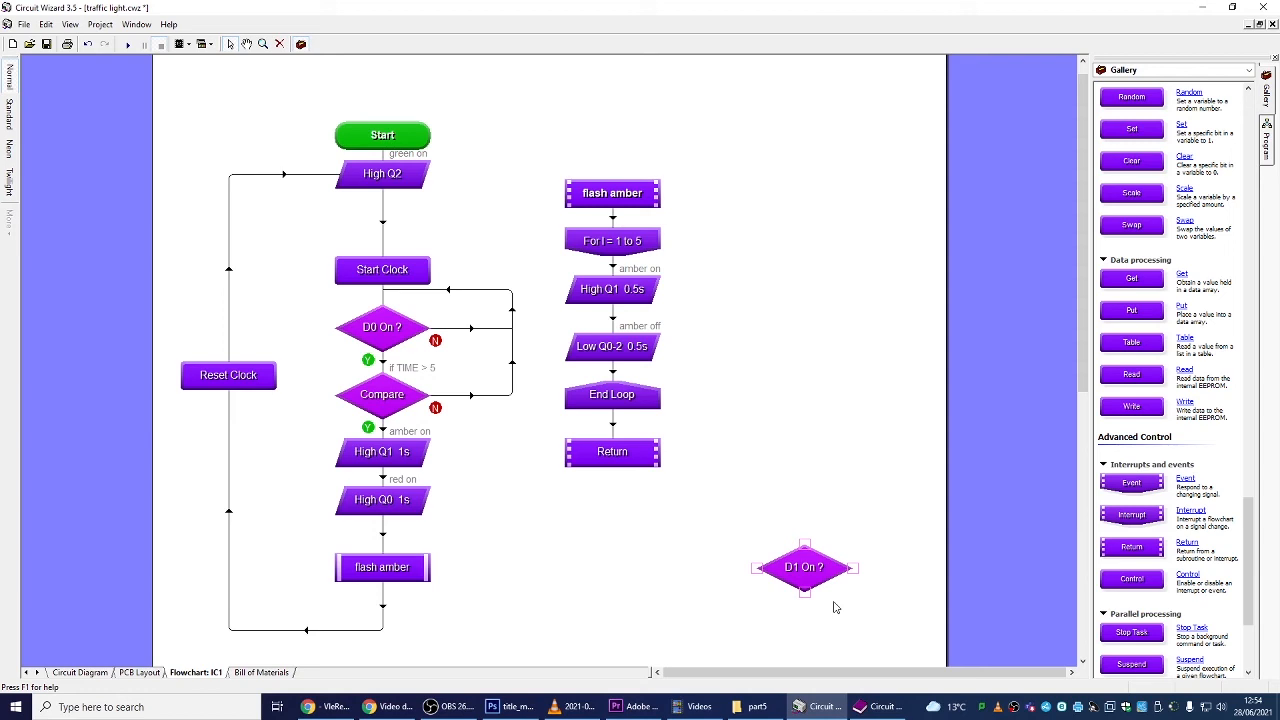
{"action": "left_click_drag", "start_coordinate": [722, 628], "coordinate": [886, 530]}
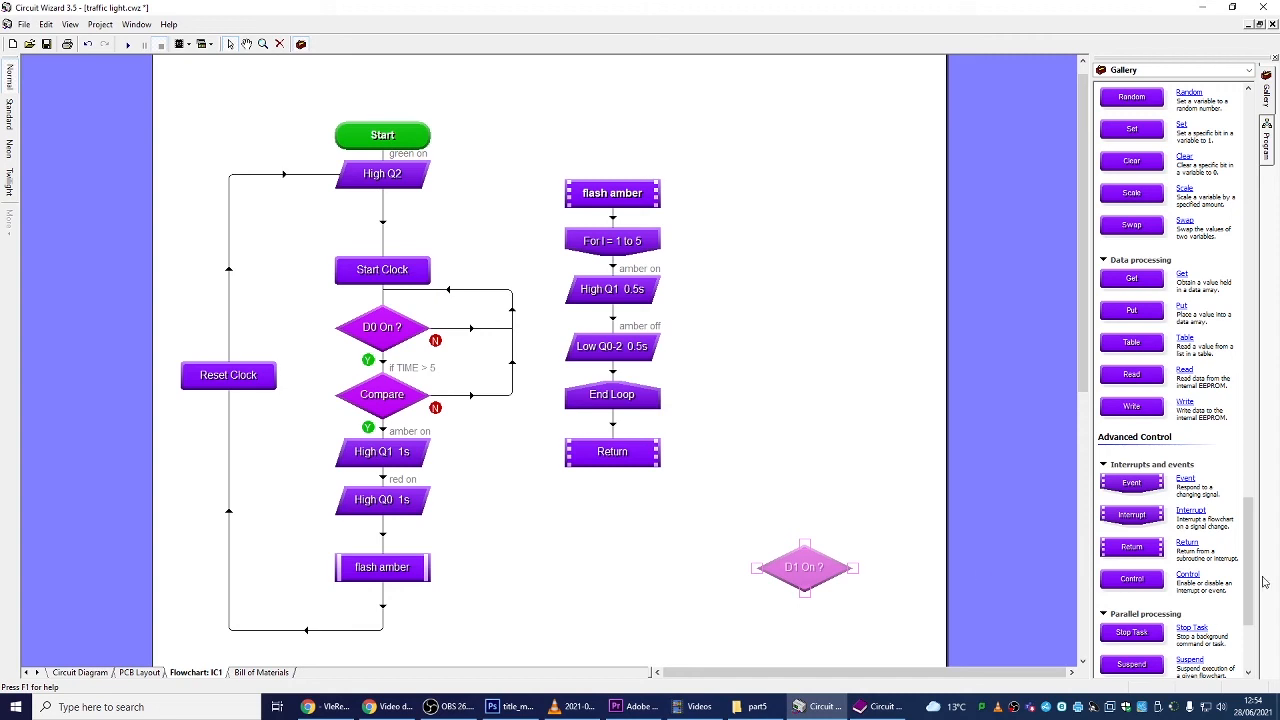
{"action": "key", "text": "Delete"}
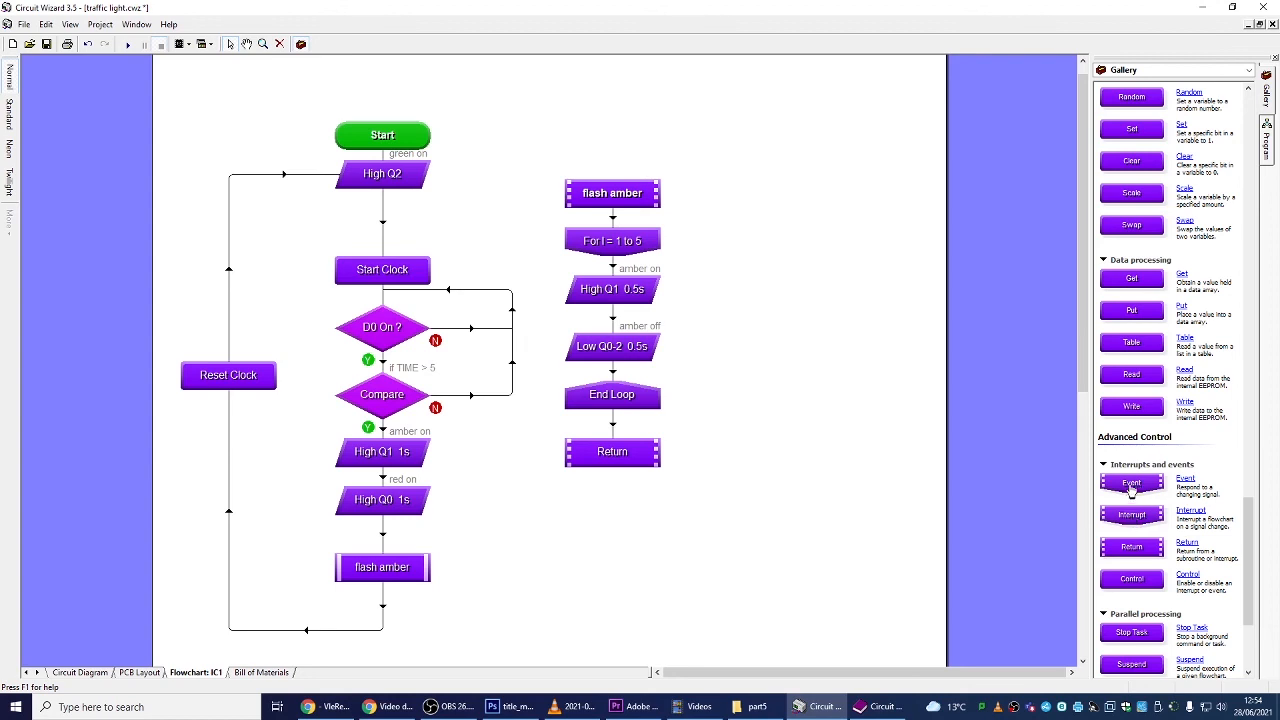
- Place an Event command beside the flash amber subroutine with number 1 and the caption "cancel"
{"action": "left_click_drag", "start_coordinate": [1131, 487], "coordinate": [804, 318]}
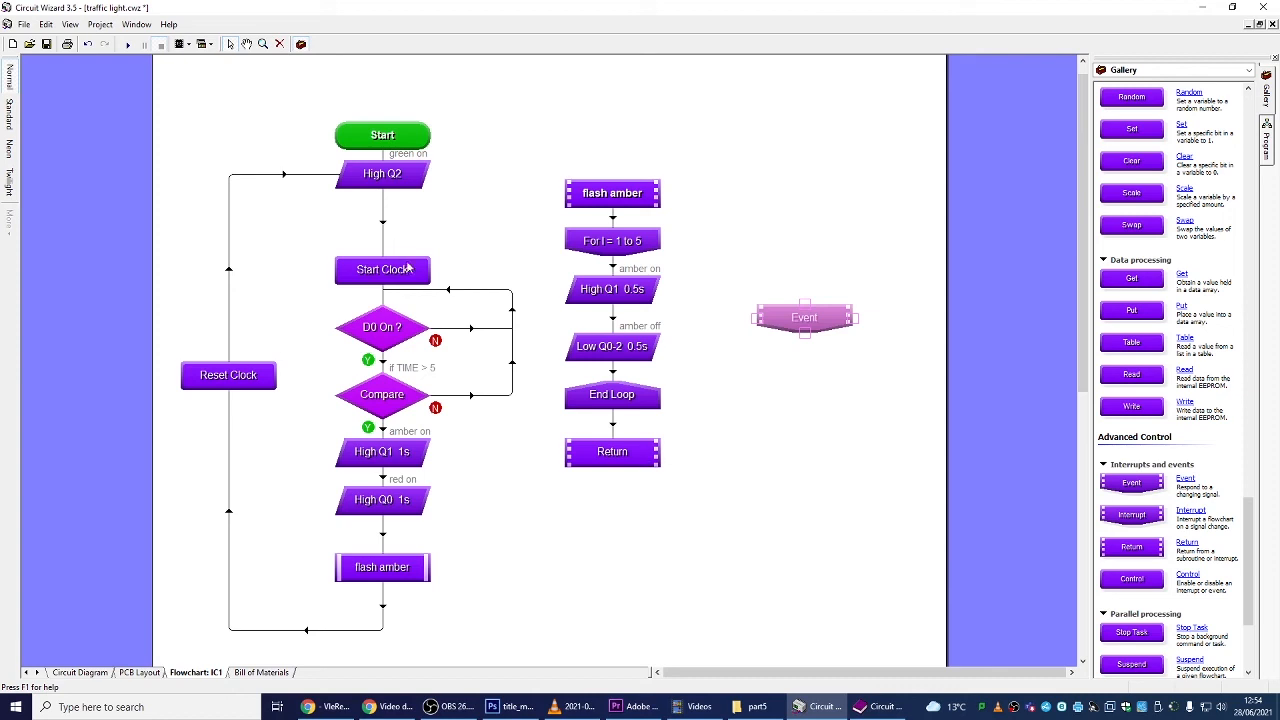
{"action": "left_click_drag", "start_coordinate": [814, 325], "coordinate": [812, 218]}
{"action": "double_click", "coordinate": [810, 216]}
{"action": "left_click", "coordinate": [595, 381]}
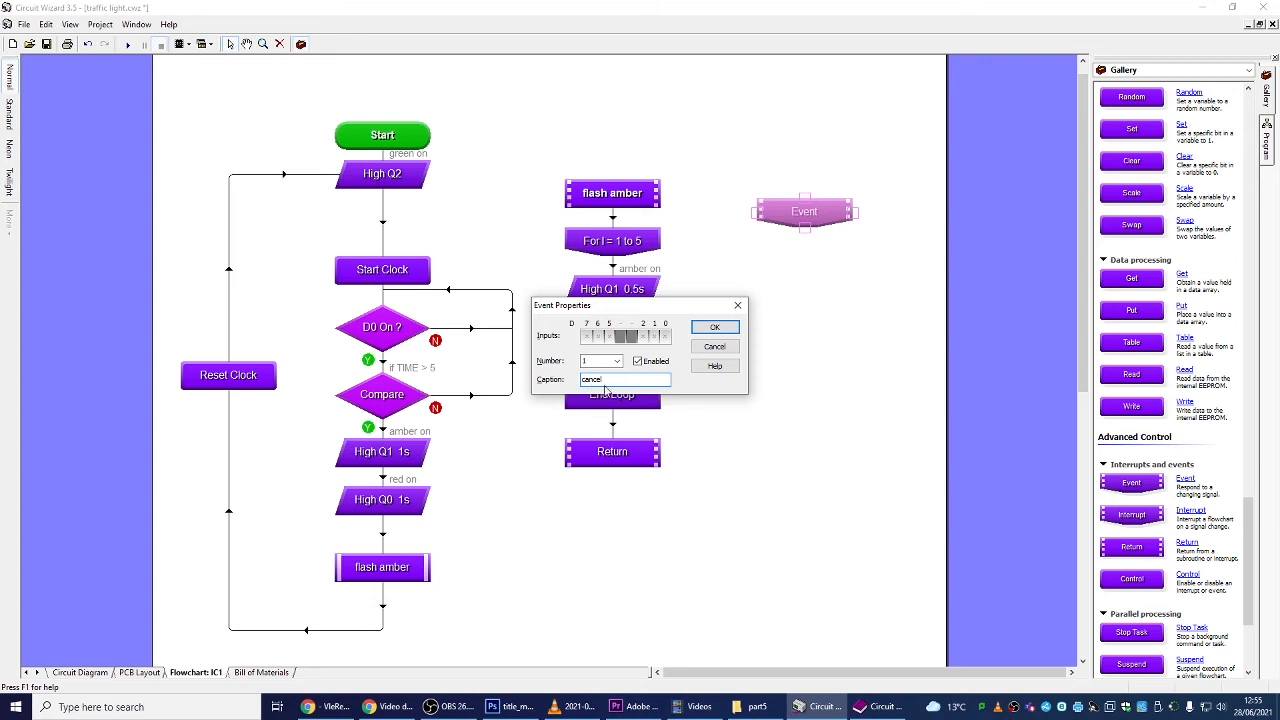
{"action": "left_click", "coordinate": [618, 362]}
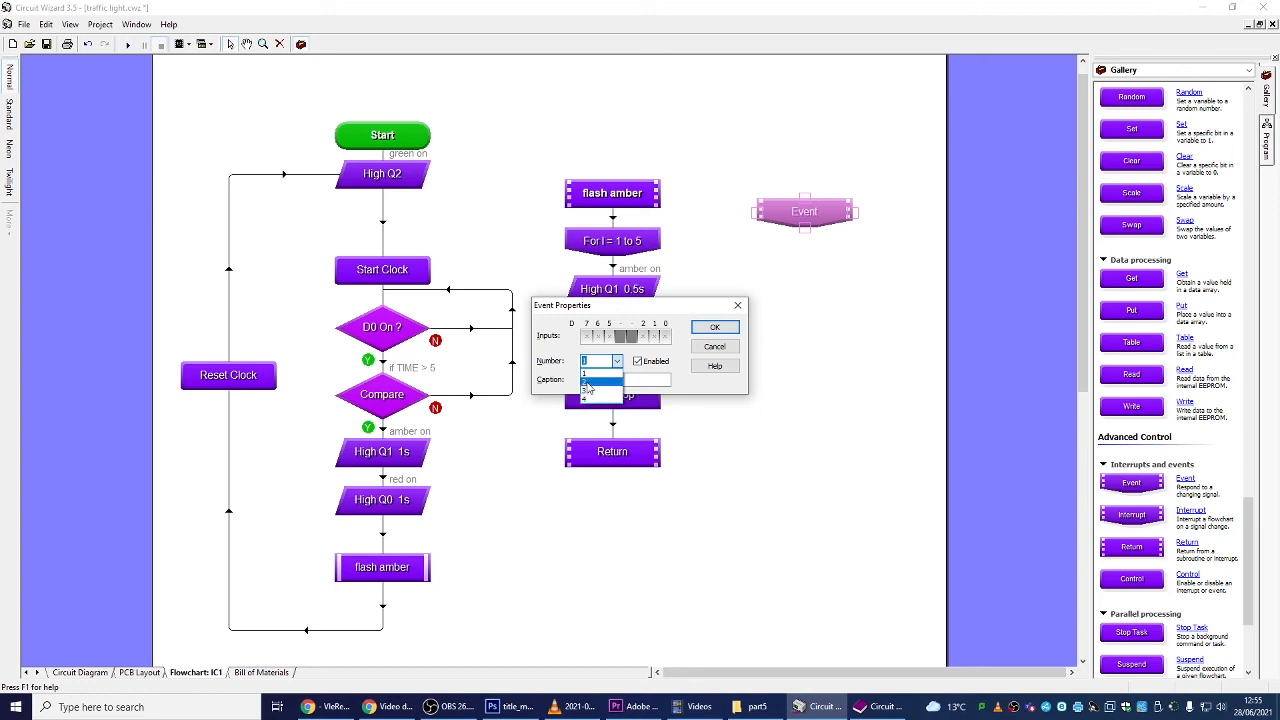
{"action": "left_click", "coordinate": [590, 374]}
{"action": "left_click", "coordinate": [715, 327]}
- Place an Interrupt command beside the cancel Event and check which interrupt numbers are available for it
{"action": "left_click_drag", "start_coordinate": [1131, 486], "coordinate": [928, 212]}
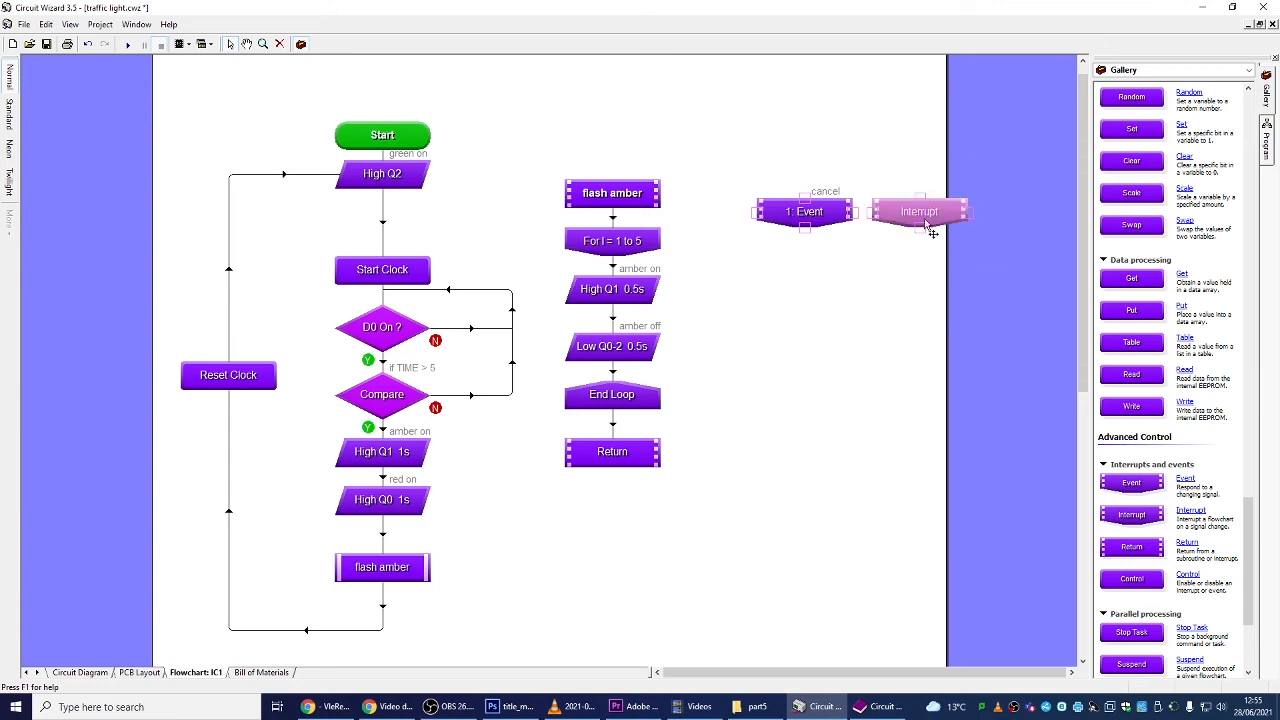
{"action": "left_click", "coordinate": [617, 361]}
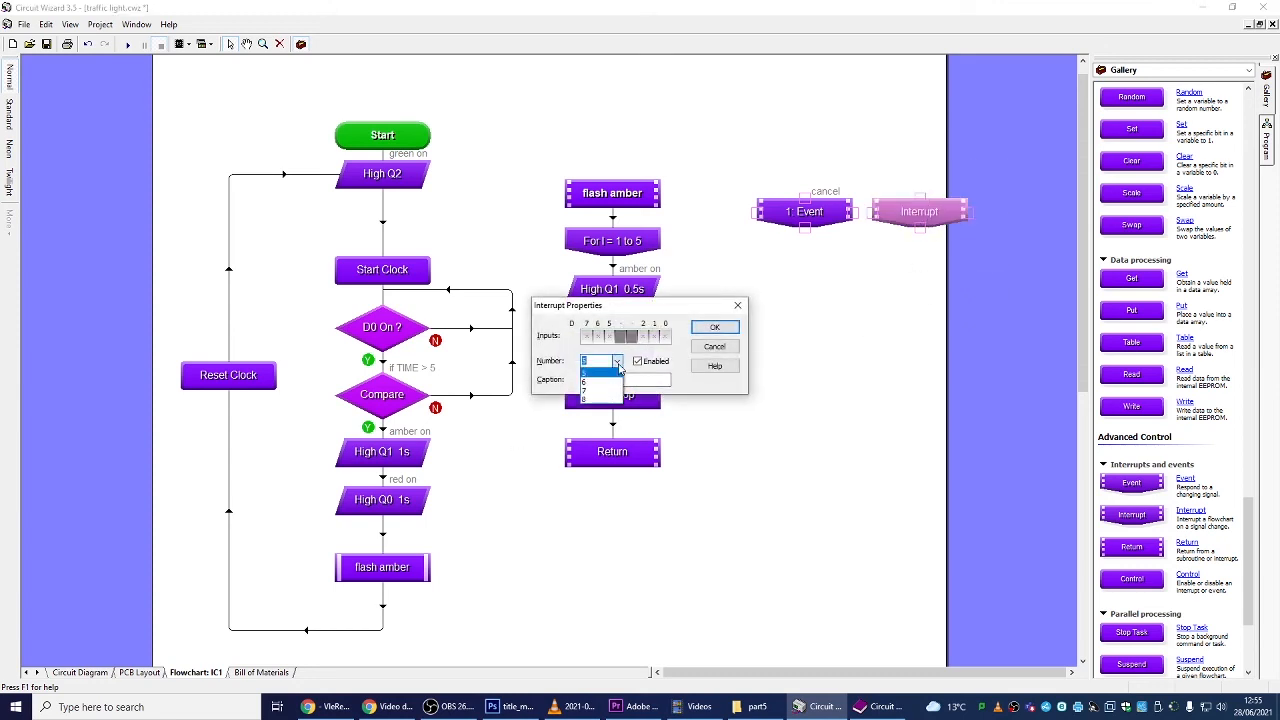
{"action": "left_click", "coordinate": [618, 368]}
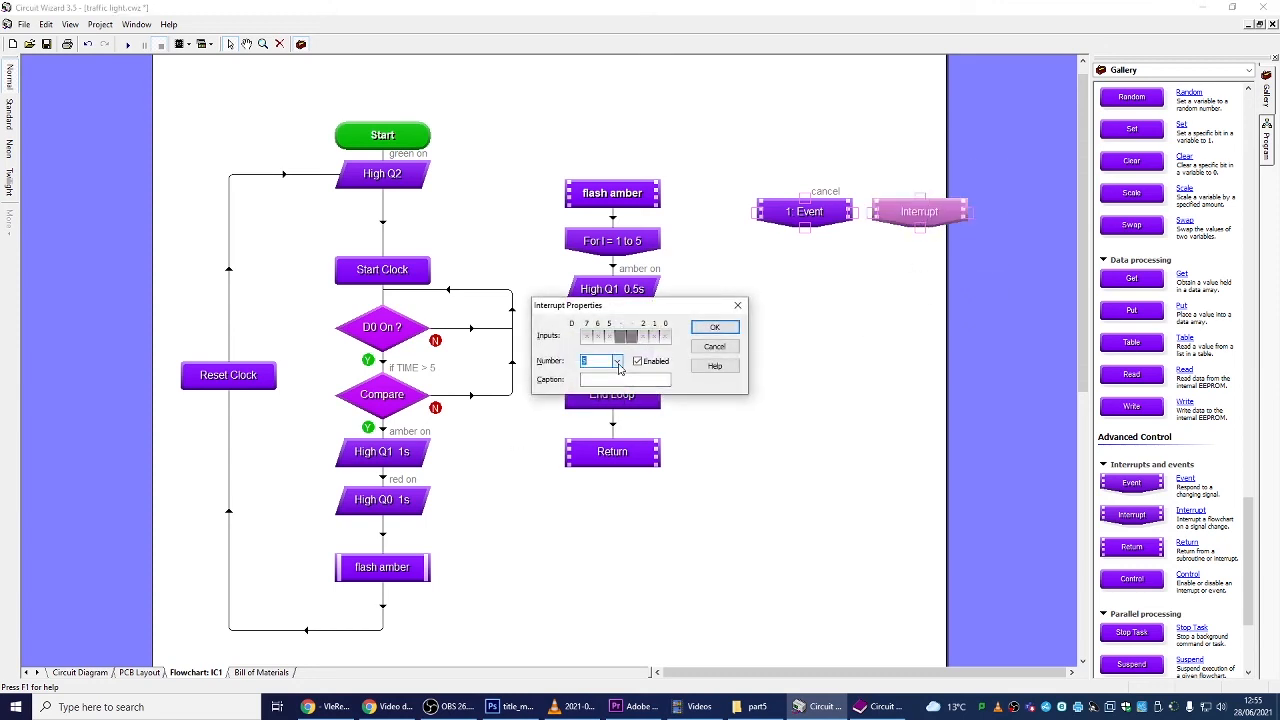
{"action": "left_click", "coordinate": [733, 348]}
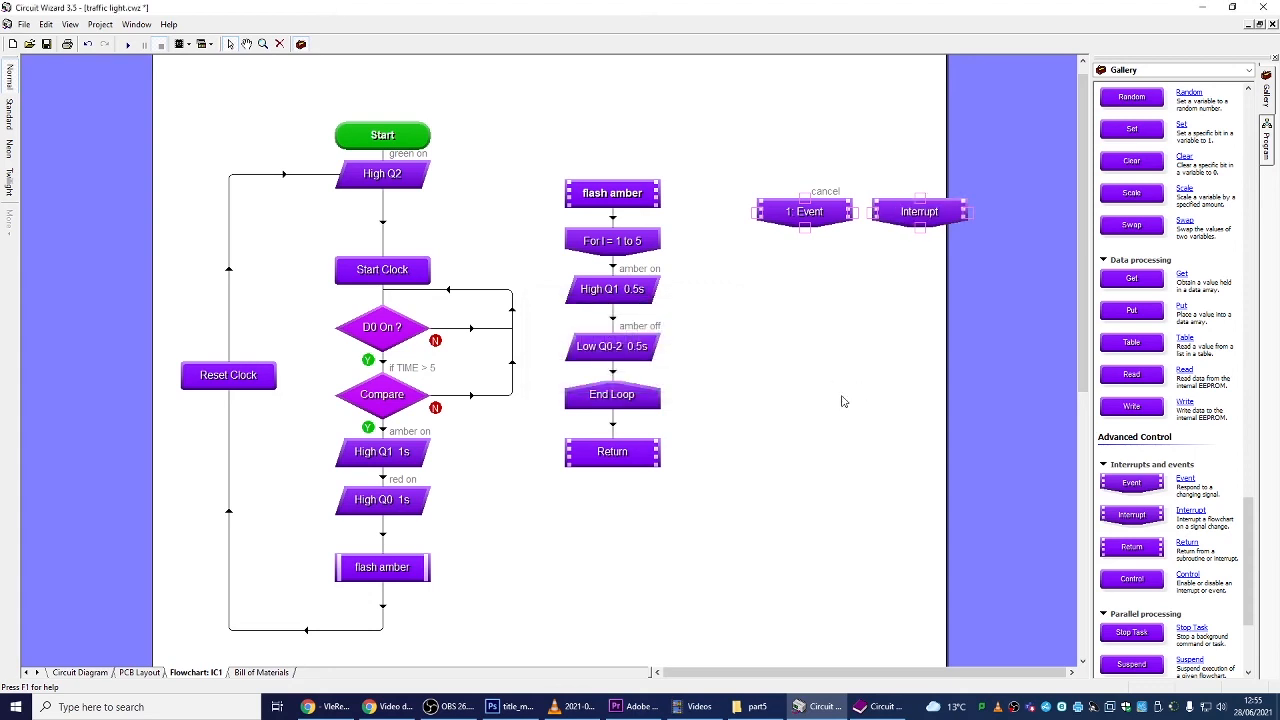
- Set the cancel Event to respond when input D1 is on, and attach it above the Start command
{"action": "left_click", "coordinate": [798, 222]}
{"action": "double_click", "coordinate": [798, 222]}
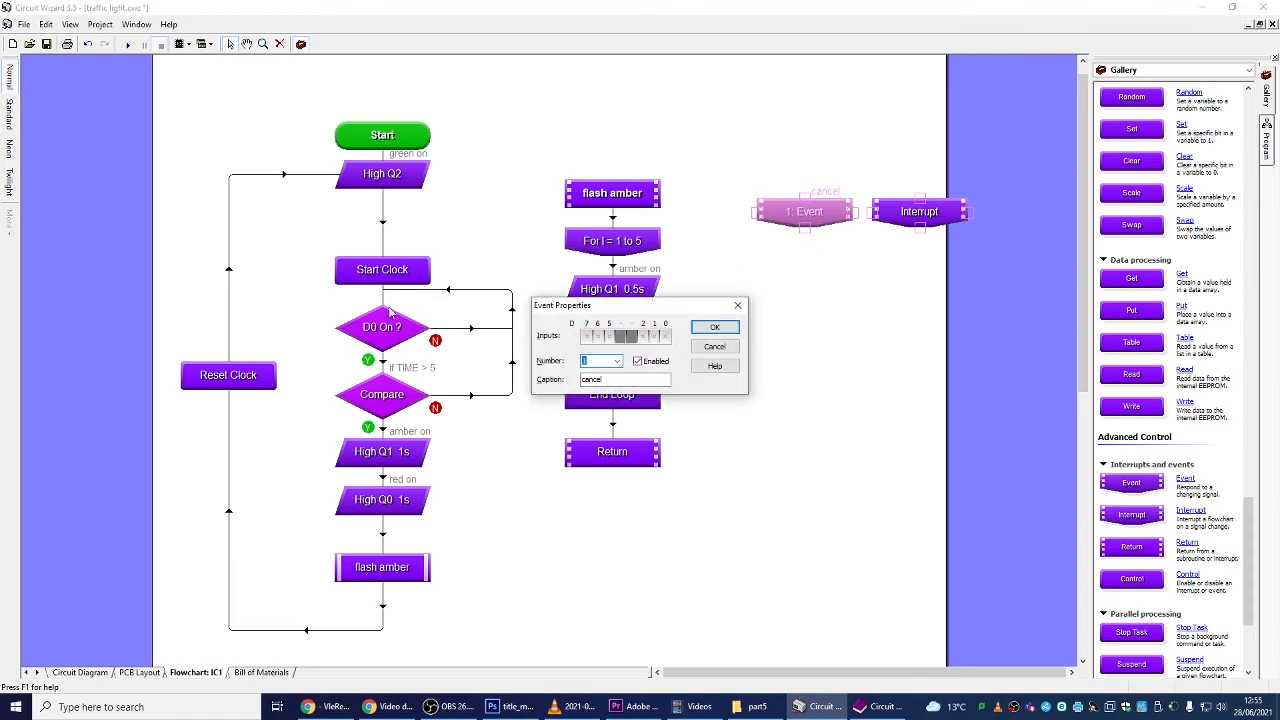
{"action": "left_click", "coordinate": [655, 337]}
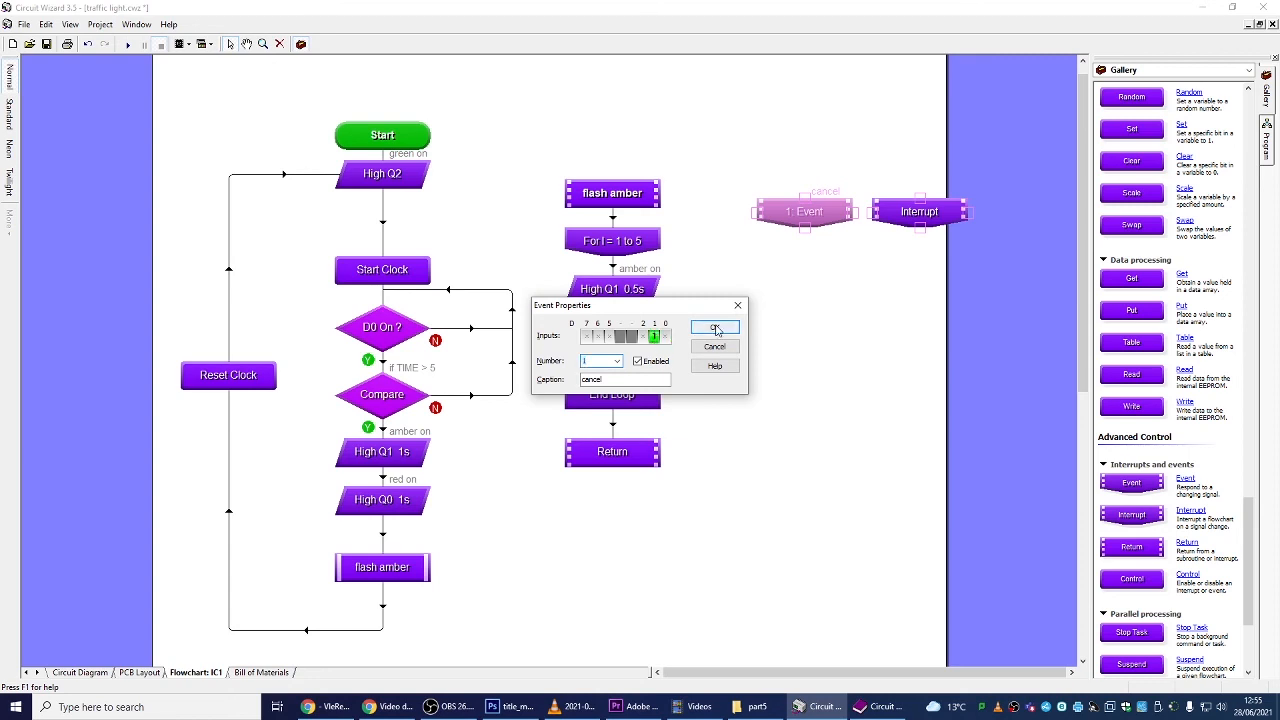
{"action": "left_click", "coordinate": [715, 328]}
{"action": "mouse_move", "coordinate": [831, 220]}
{"action": "left_mouse_down"}
{"action": "mouse_move", "coordinate": [491, 108]}
{"action": "mouse_move", "coordinate": [397, 100]}
{"action": "mouse_move", "coordinate": [383, 124]}
{"action": "left_mouse_up"}
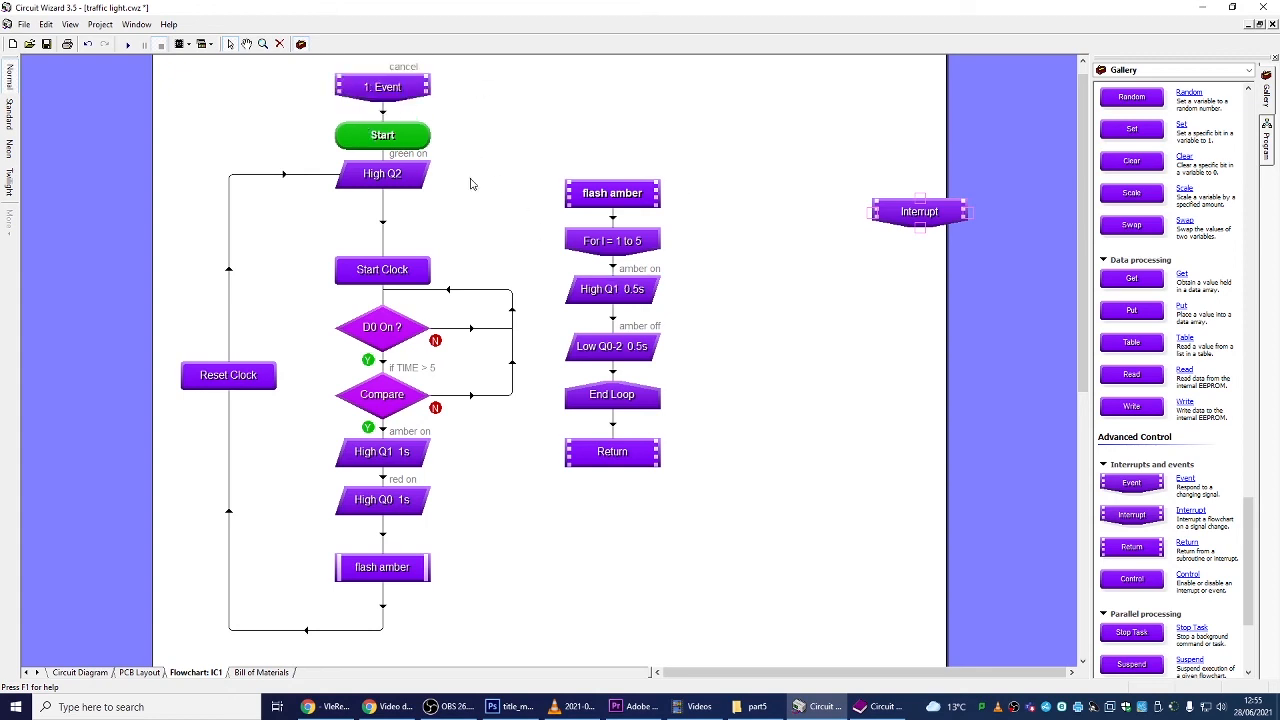
- Check the cancel Event's properties, and insert a Control command between High Q2 and Start Clock with number ALL enabled
{"action": "double_click", "coordinate": [388, 96]}
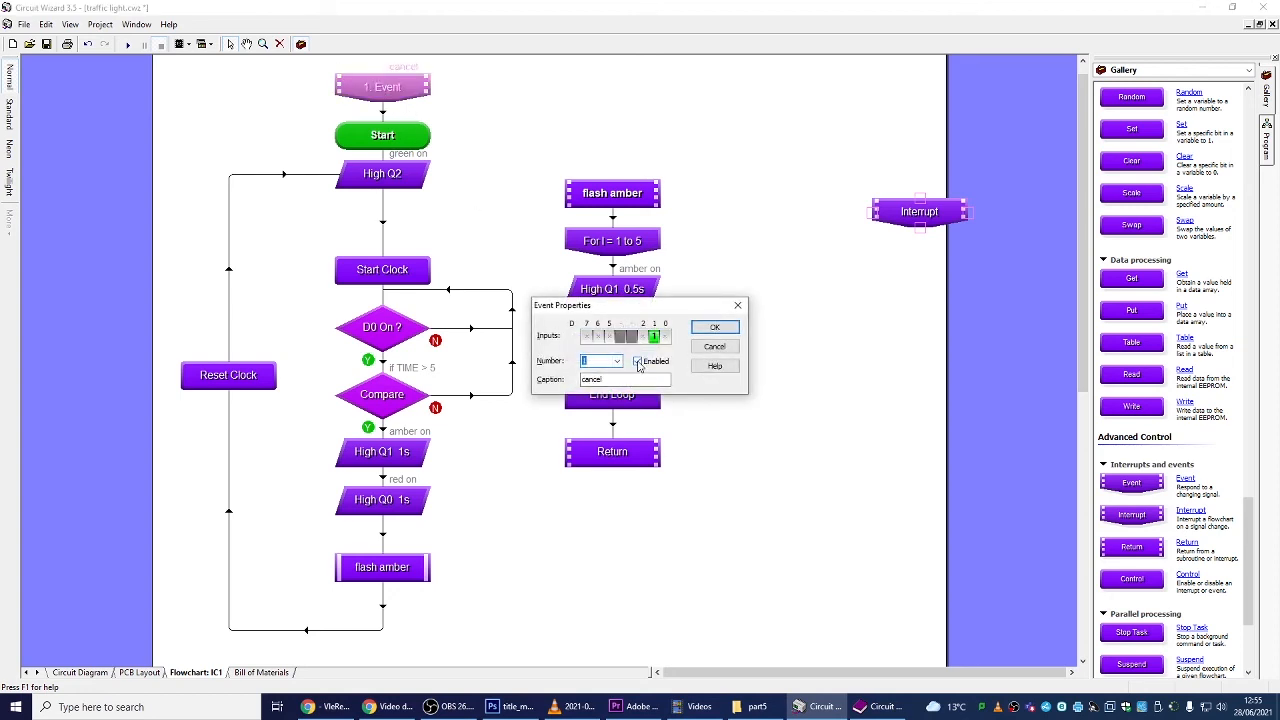
{"action": "left_click", "coordinate": [713, 329]}
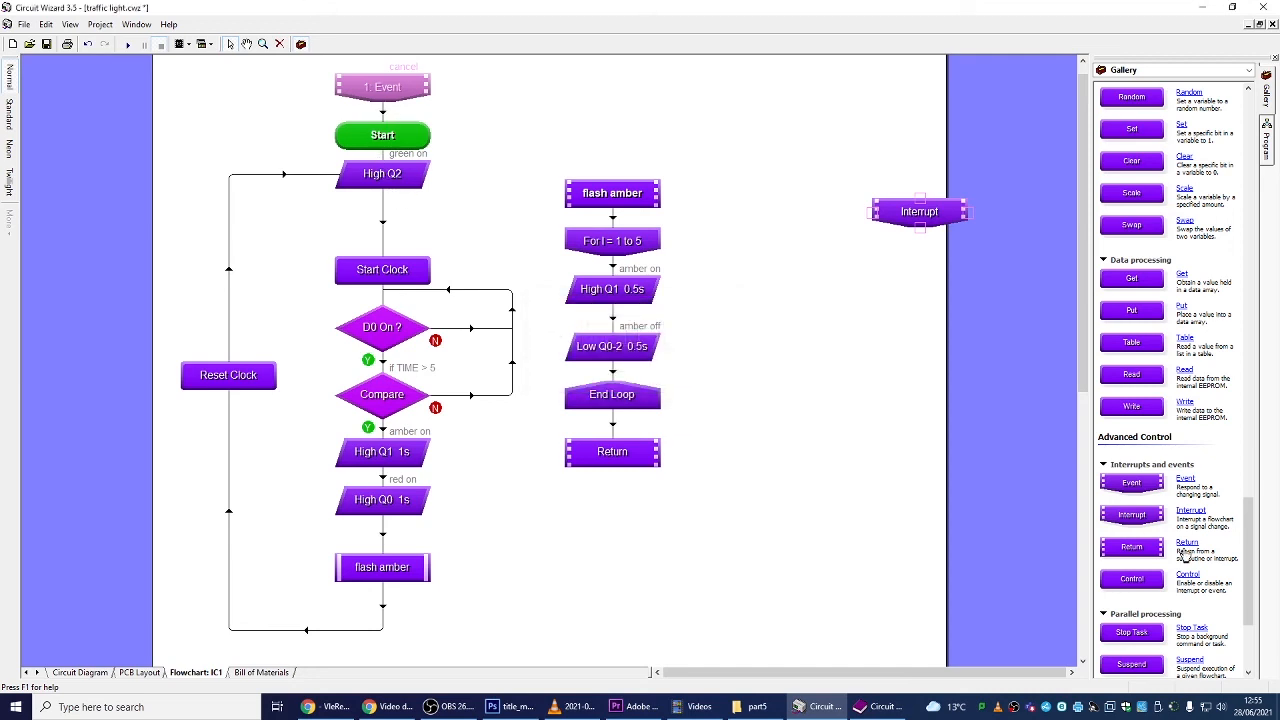
{"action": "left_click_drag", "start_coordinate": [1131, 581], "coordinate": [394, 229]}
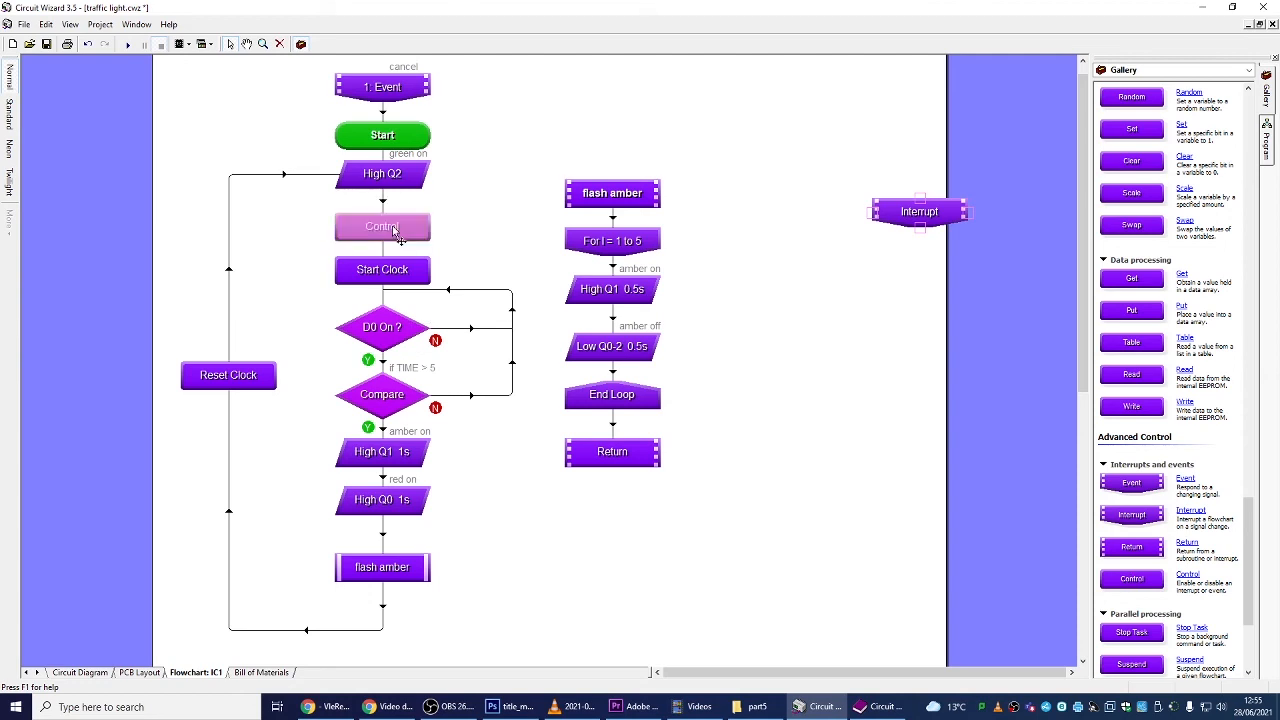
{"action": "double_click", "coordinate": [394, 229]}
{"action": "left_click", "coordinate": [618, 336]}
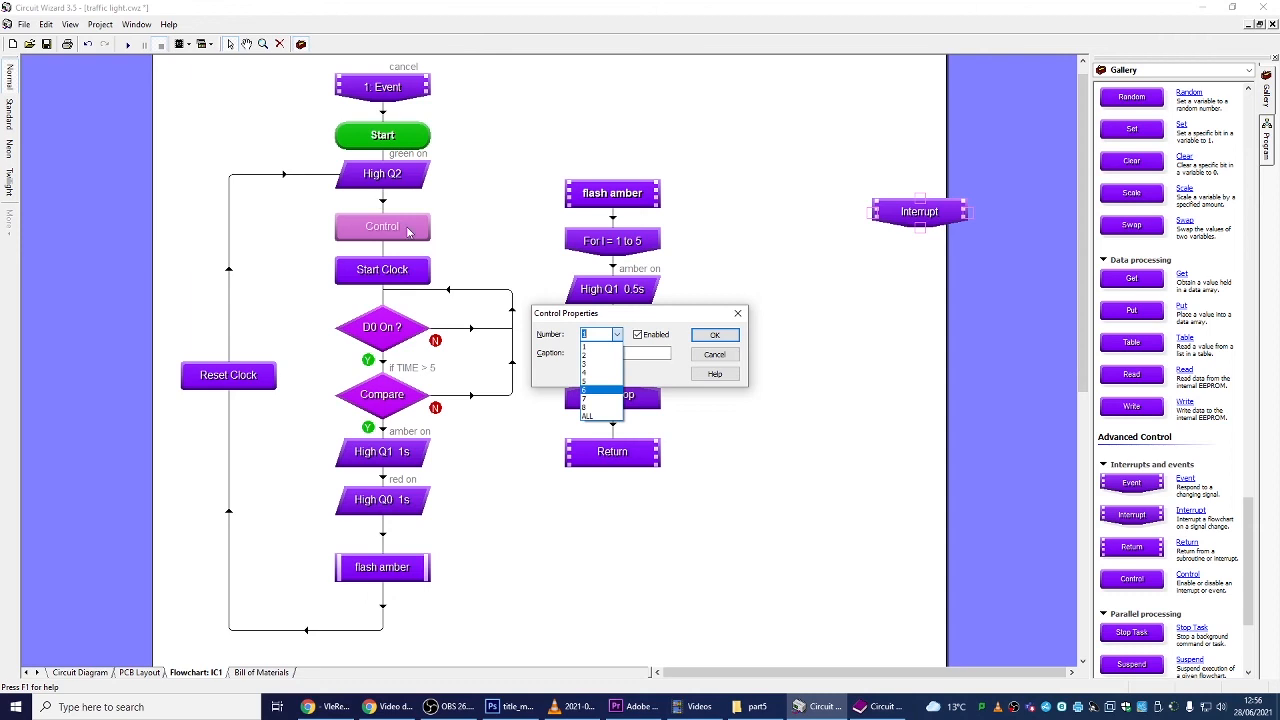
{"action": "left_click", "coordinate": [607, 418]}
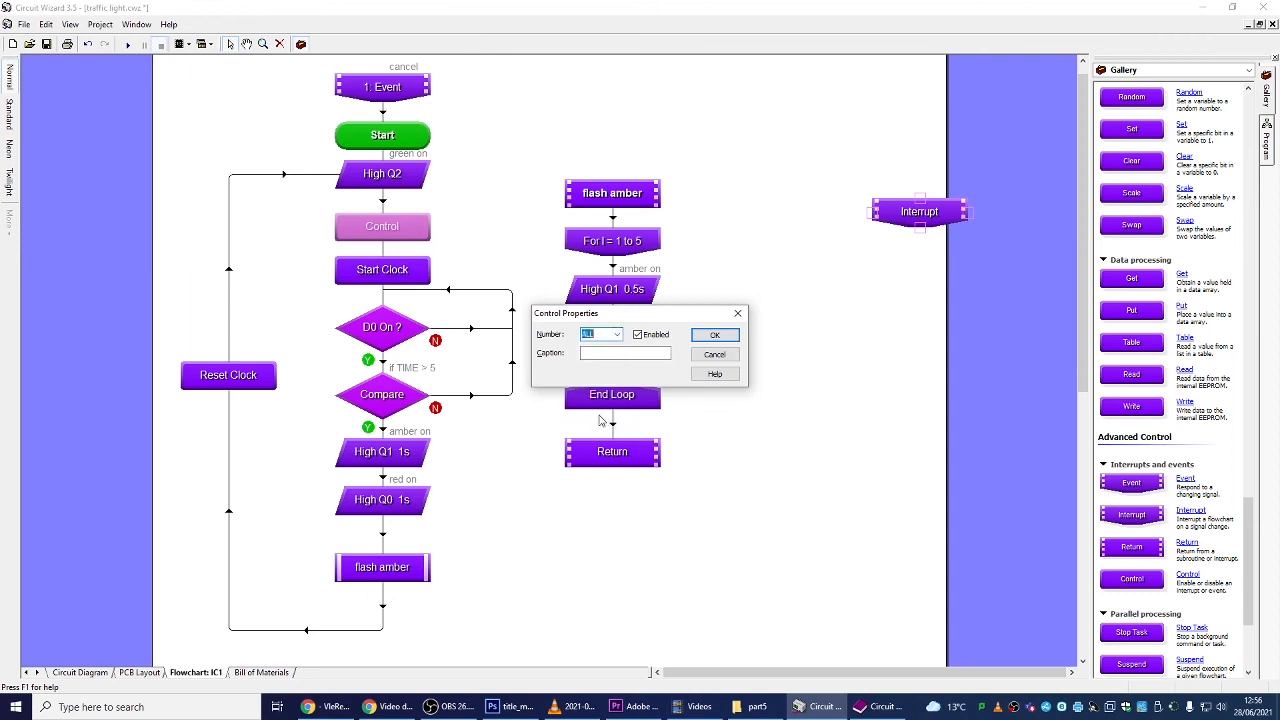
{"action": "left_click", "coordinate": [700, 335]}
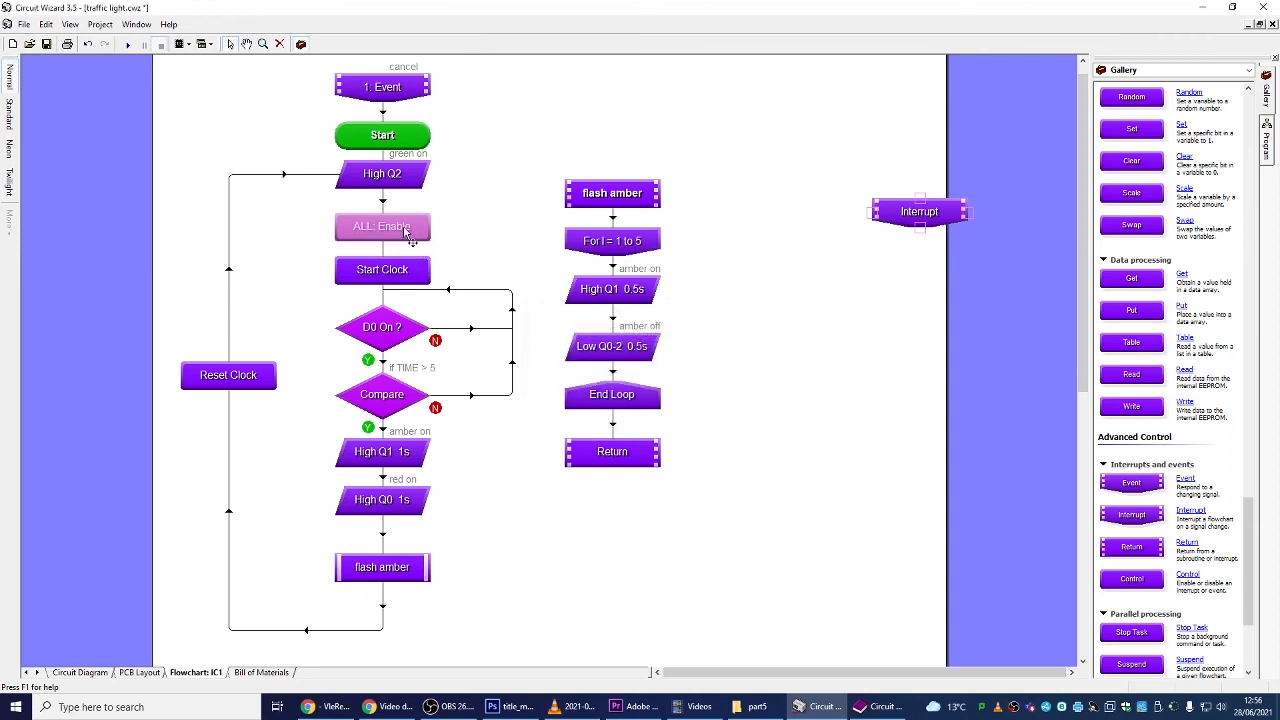
- Copy the ALL: Enable control, move the flash amber call up under the red on output, and paste the copy below it
{"action": "right_click", "coordinate": [405, 230]}
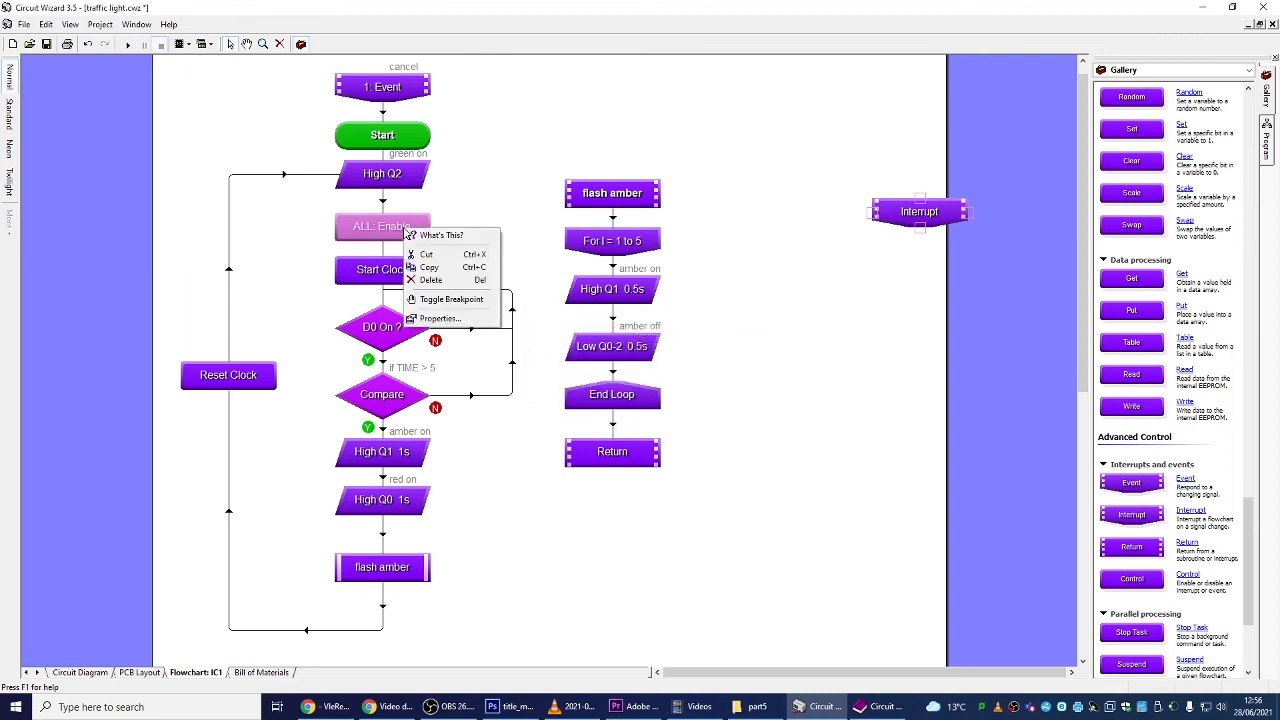
{"action": "left_click", "coordinate": [440, 271]}
{"action": "right_click", "coordinate": [378, 605]}
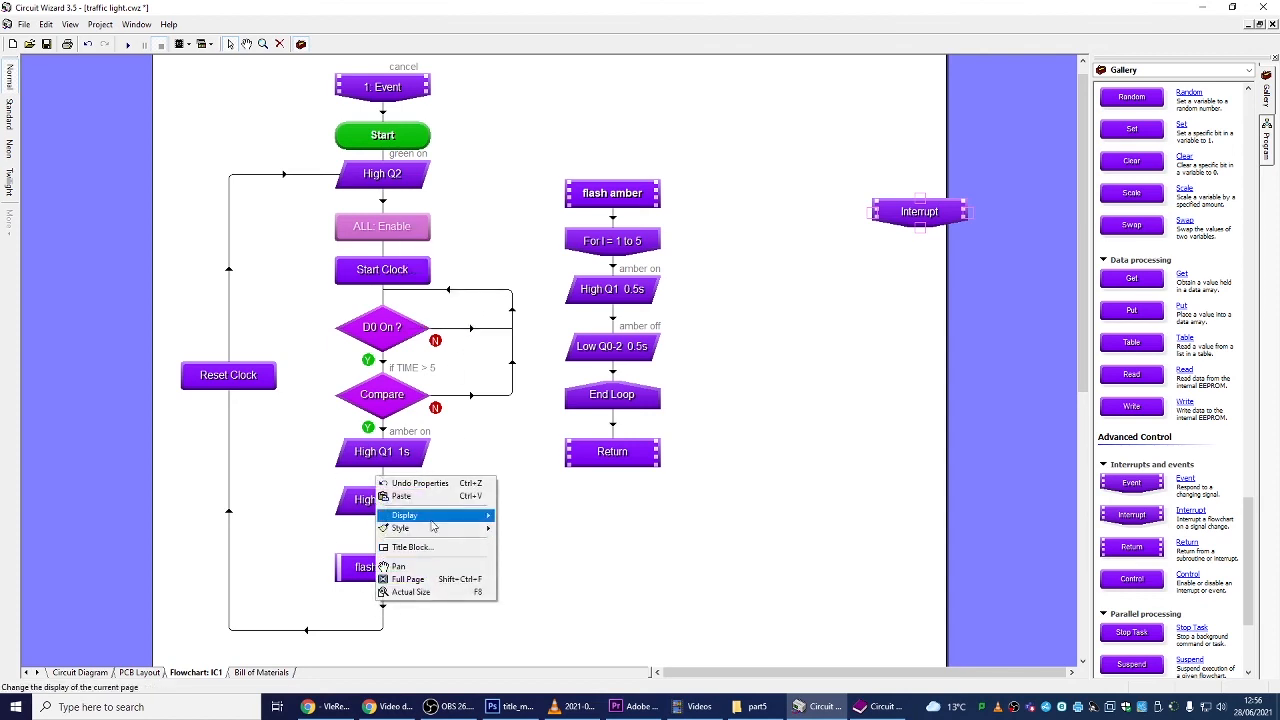
{"action": "left_click", "coordinate": [405, 497]}
{"action": "left_click", "coordinate": [375, 600]}
{"action": "right_click", "coordinate": [376, 596]}
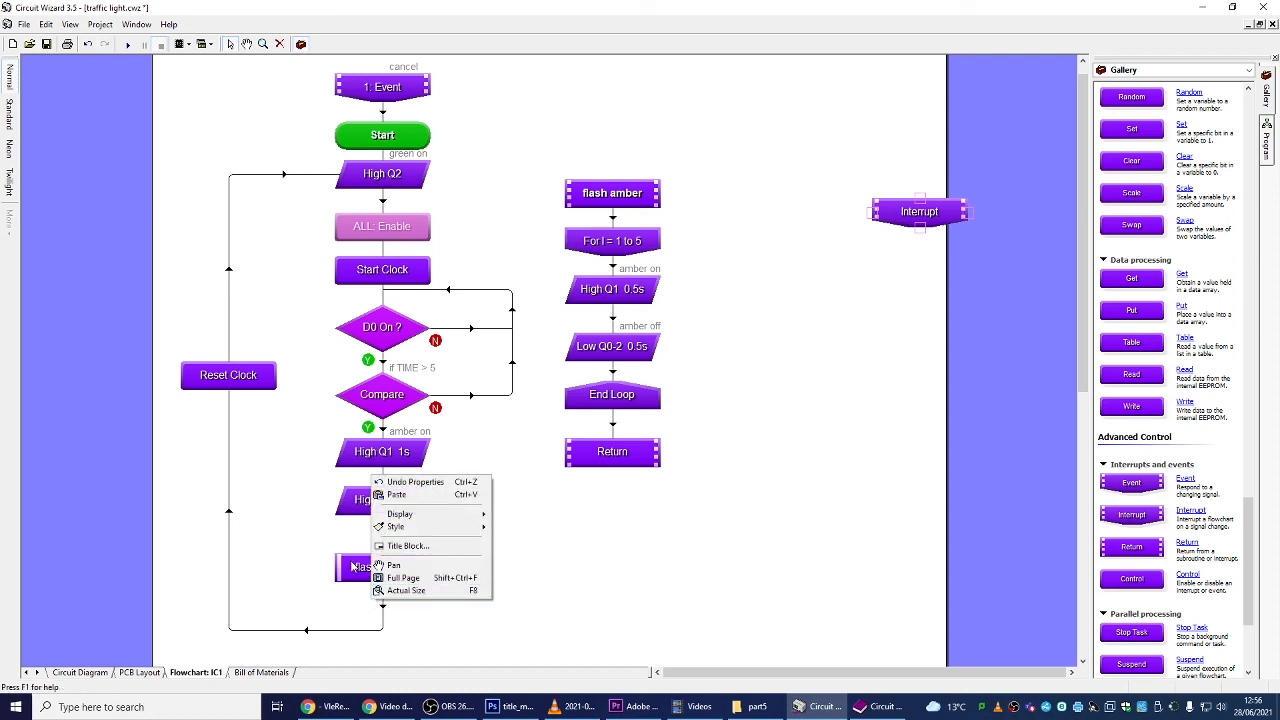
{"action": "left_click", "coordinate": [405, 497]}
{"action": "left_click", "coordinate": [379, 545]}
{"action": "right_click", "coordinate": [373, 590]}
{"action": "left_click", "coordinate": [397, 607]}
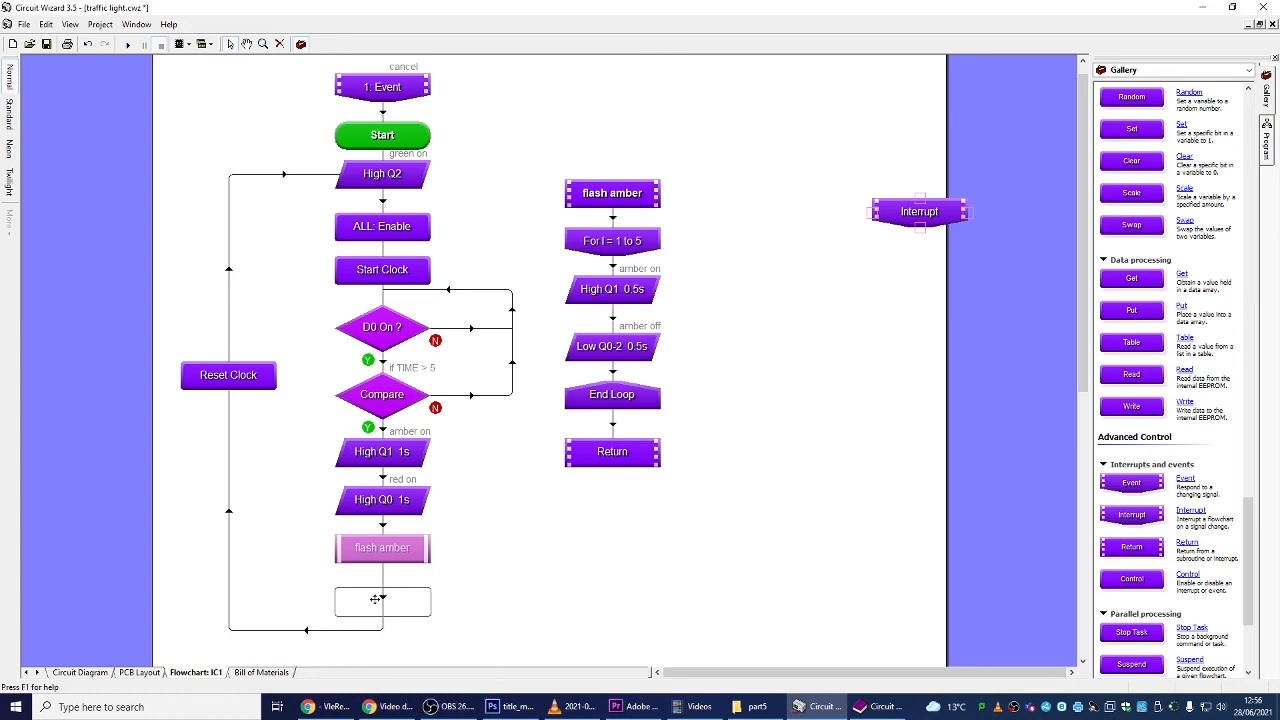
{"action": "right_click", "coordinate": [376, 590]}
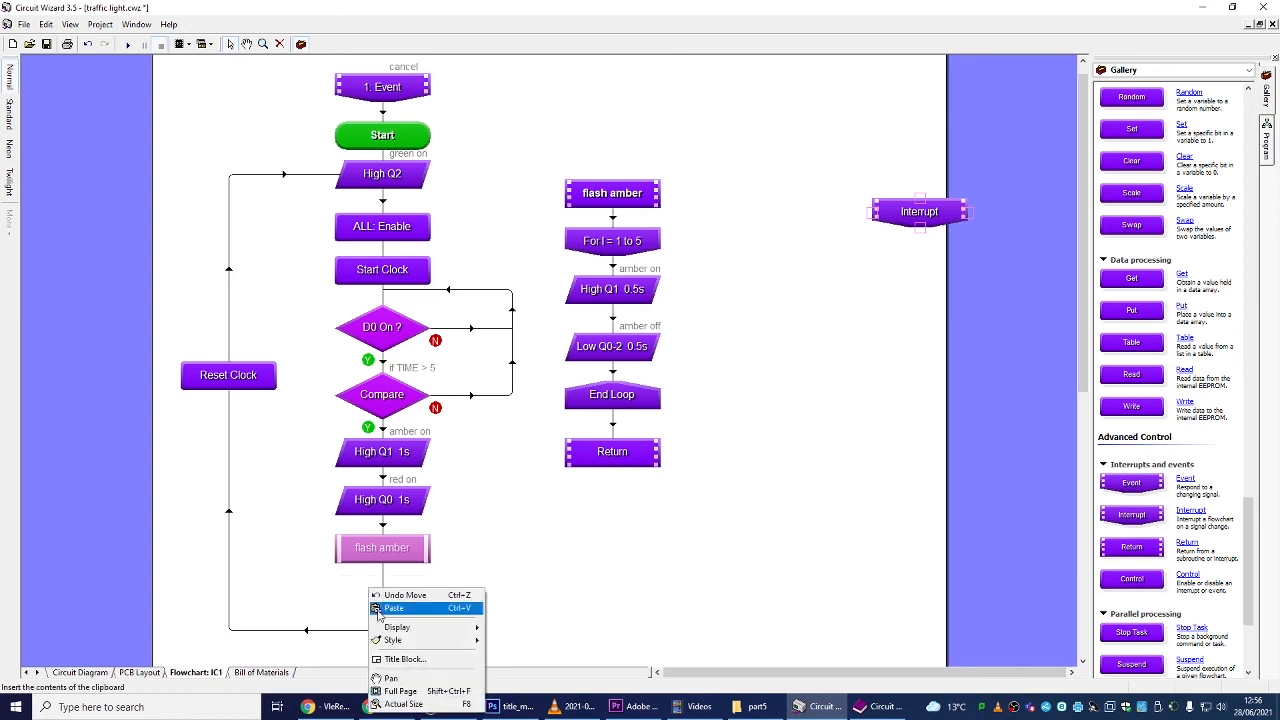
{"action": "left_click", "coordinate": [390, 606]}
{"action": "left_click", "coordinate": [373, 599]}
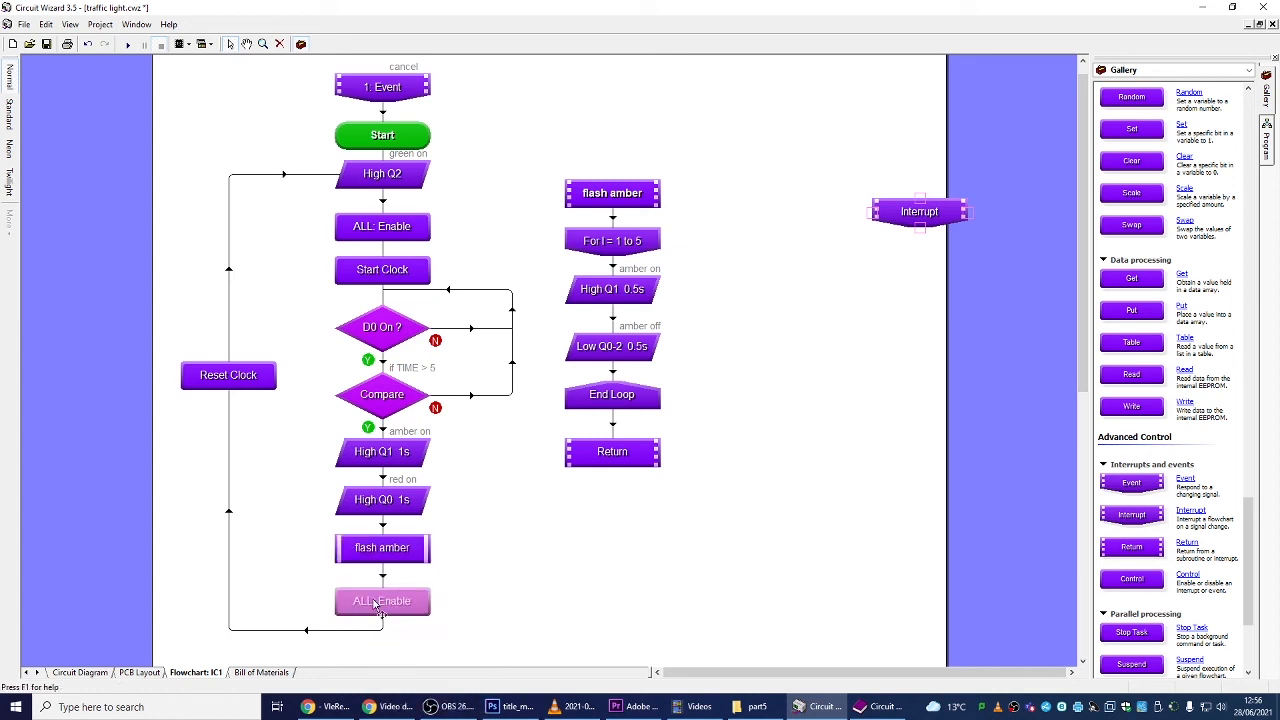
- Set the pasted Control command below flash amber to disable ALL interrupts and events
{"action": "double_click", "coordinate": [373, 599]}
{"action": "left_click", "coordinate": [637, 336]}
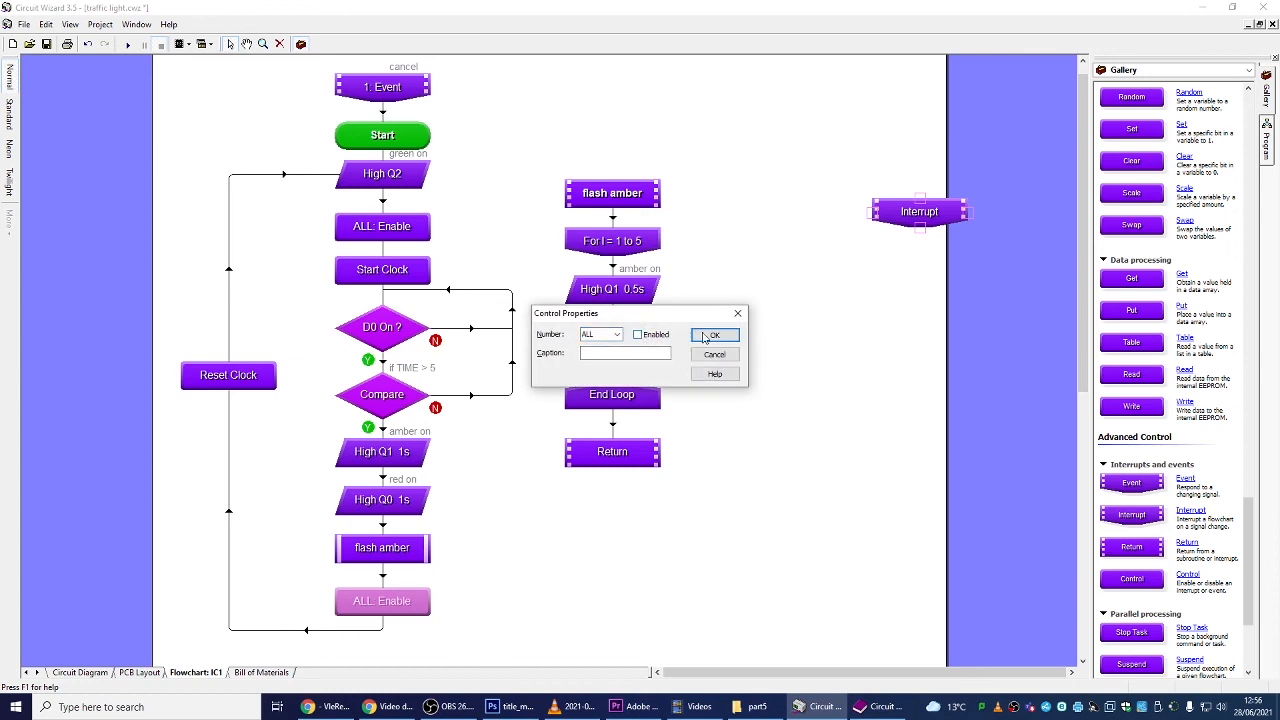
{"action": "left_click", "coordinate": [714, 335]}
{"action": "left_click", "coordinate": [704, 472]}
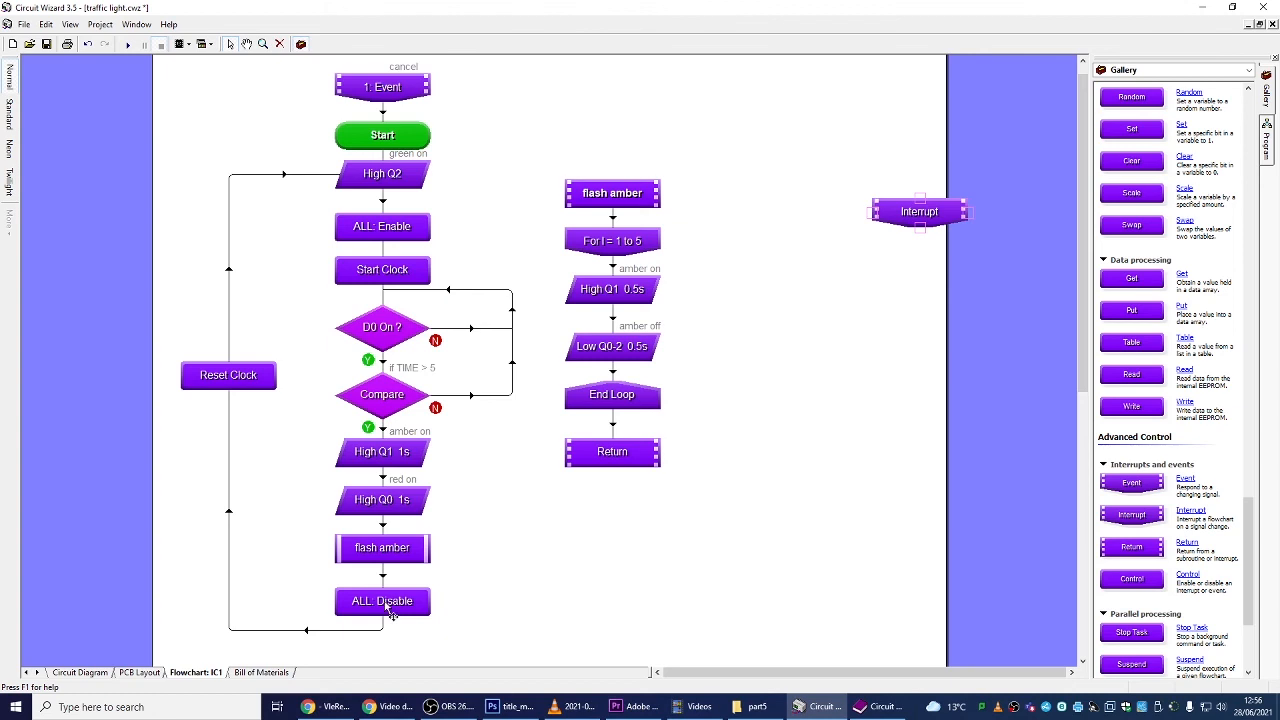
- Review the Enabled settings of the ALL: Enable control and the cancel Event
{"action": "double_click", "coordinate": [392, 245]}
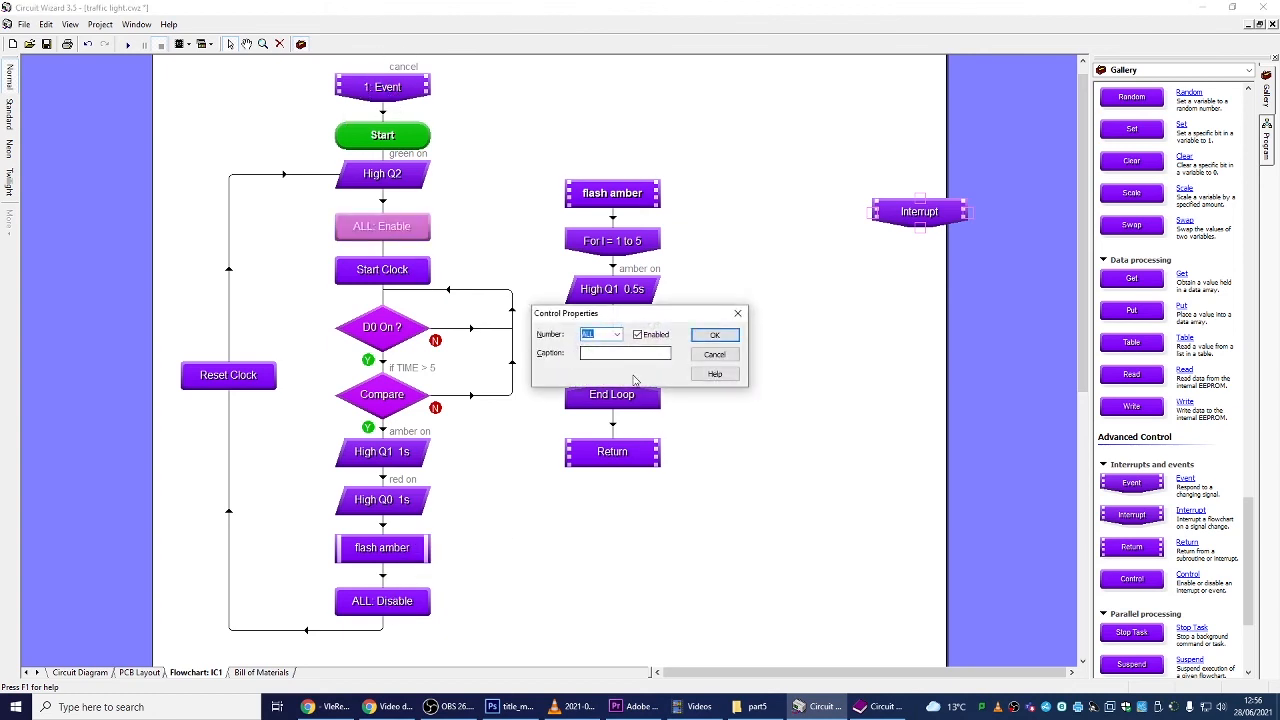
{"action": "left_click", "coordinate": [714, 355]}
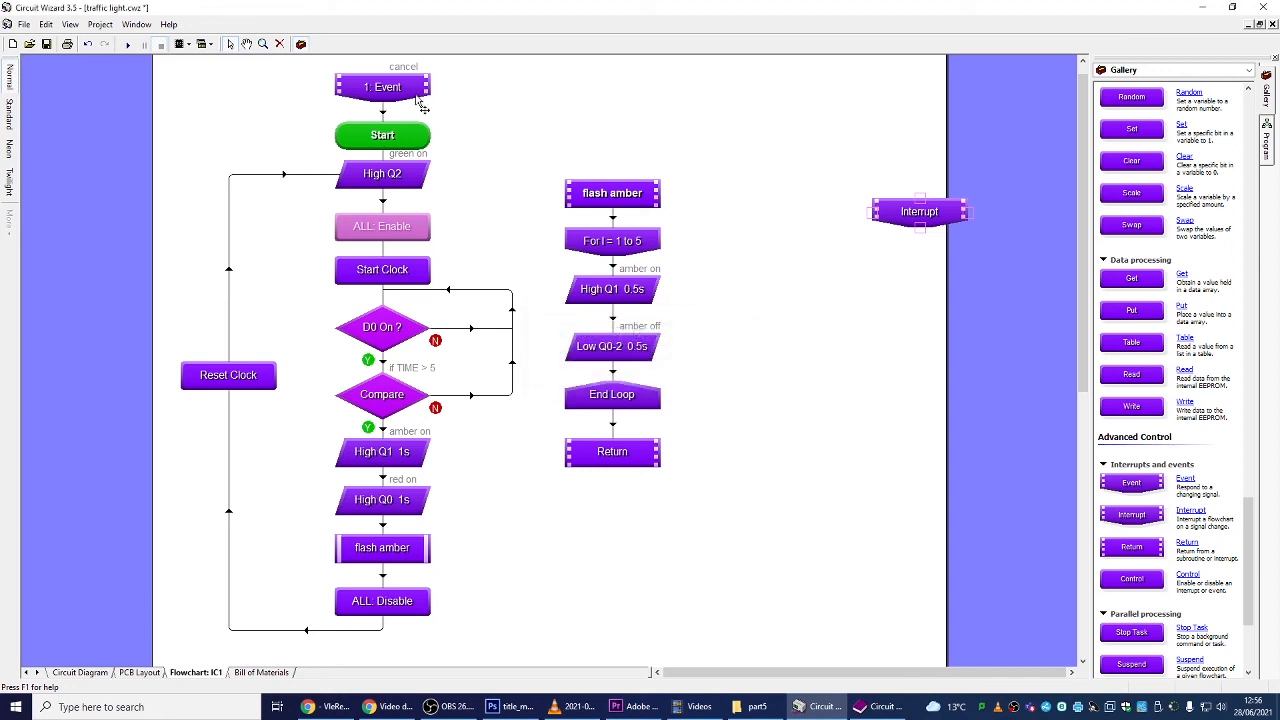
{"action": "double_click", "coordinate": [400, 90]}
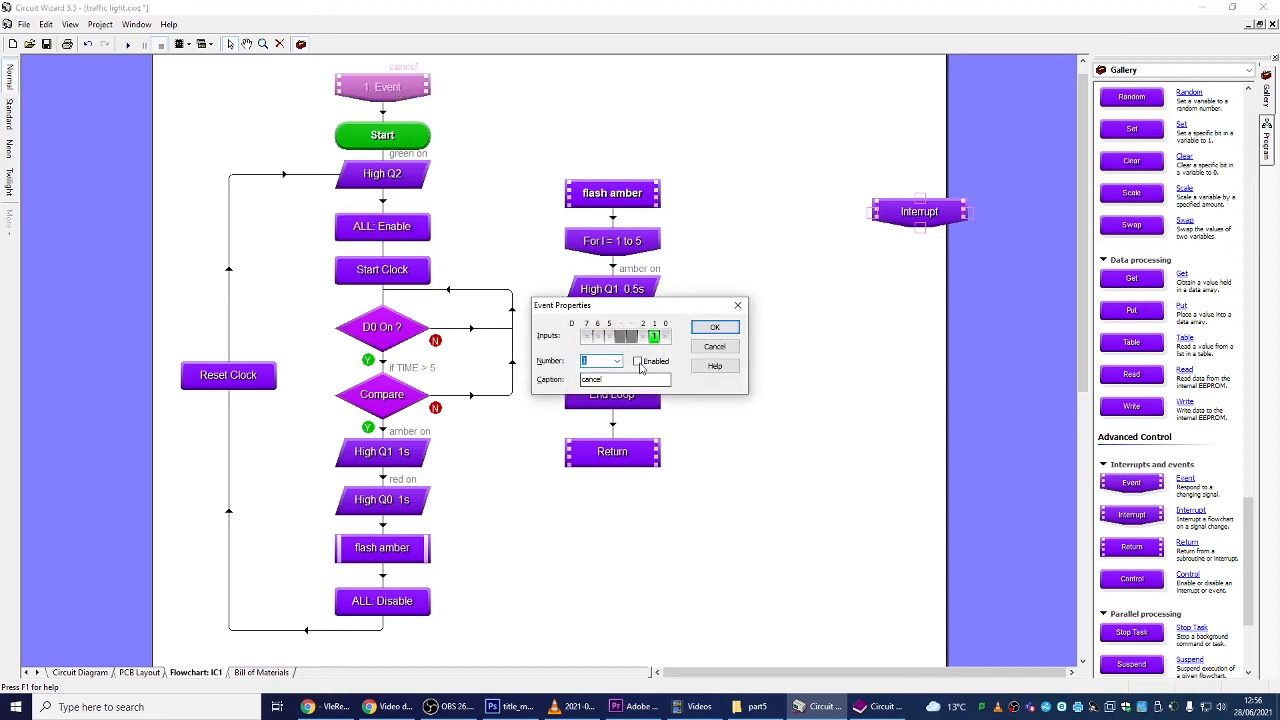
{"action": "left_click", "coordinate": [710, 328]}
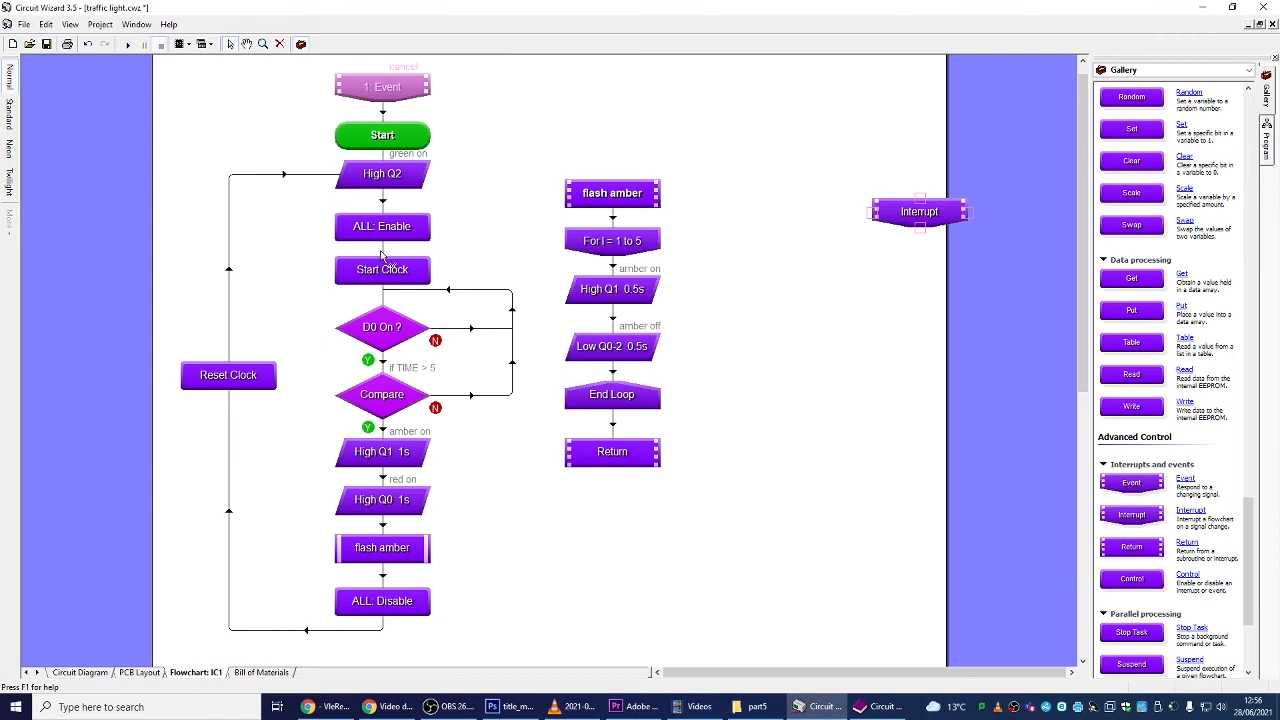
- Delete the ALL: Enable and ALL: Disable control commands from the main flow
{"action": "right_click", "coordinate": [370, 228]}
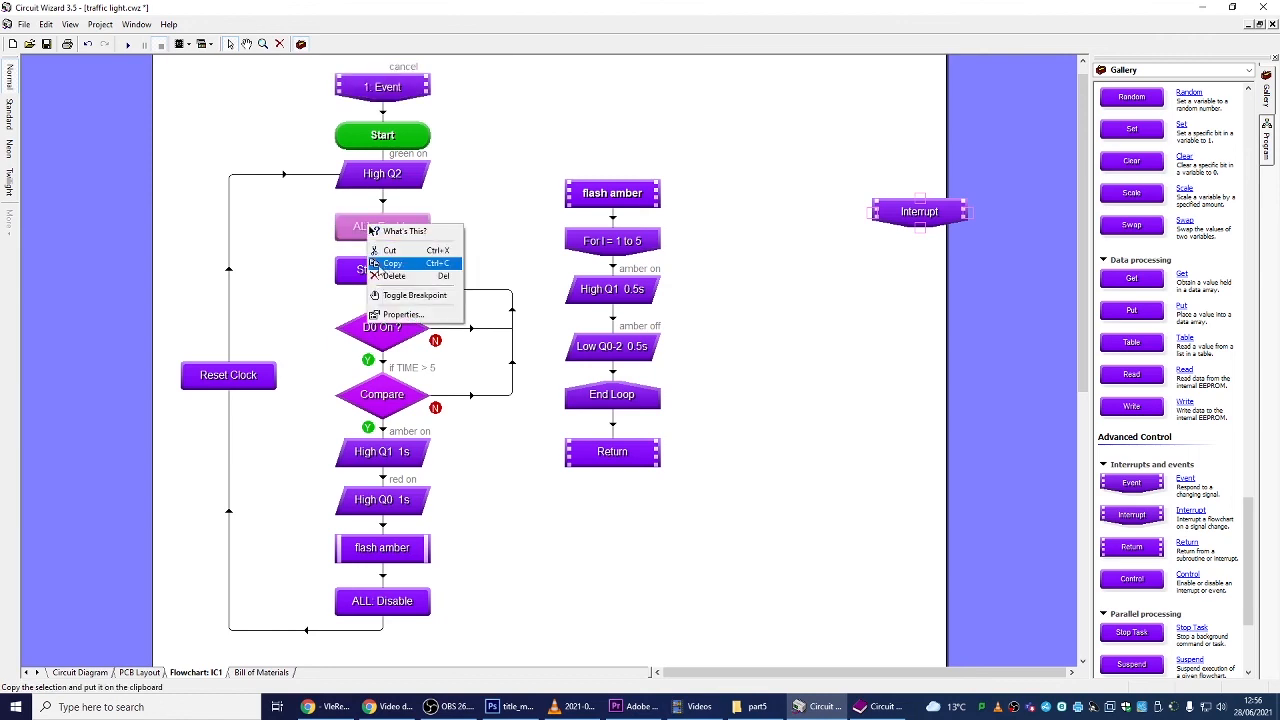
{"action": "left_click", "coordinate": [507, 230]}
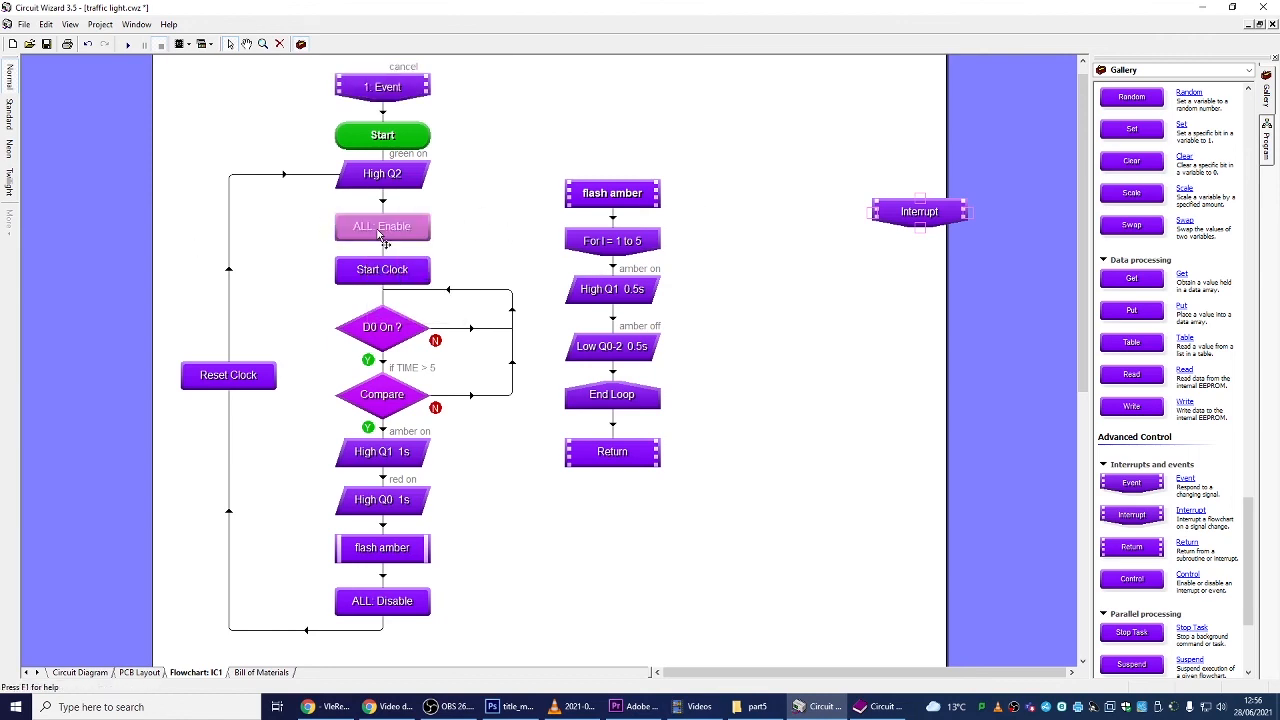
{"action": "key", "text": "Delete"}
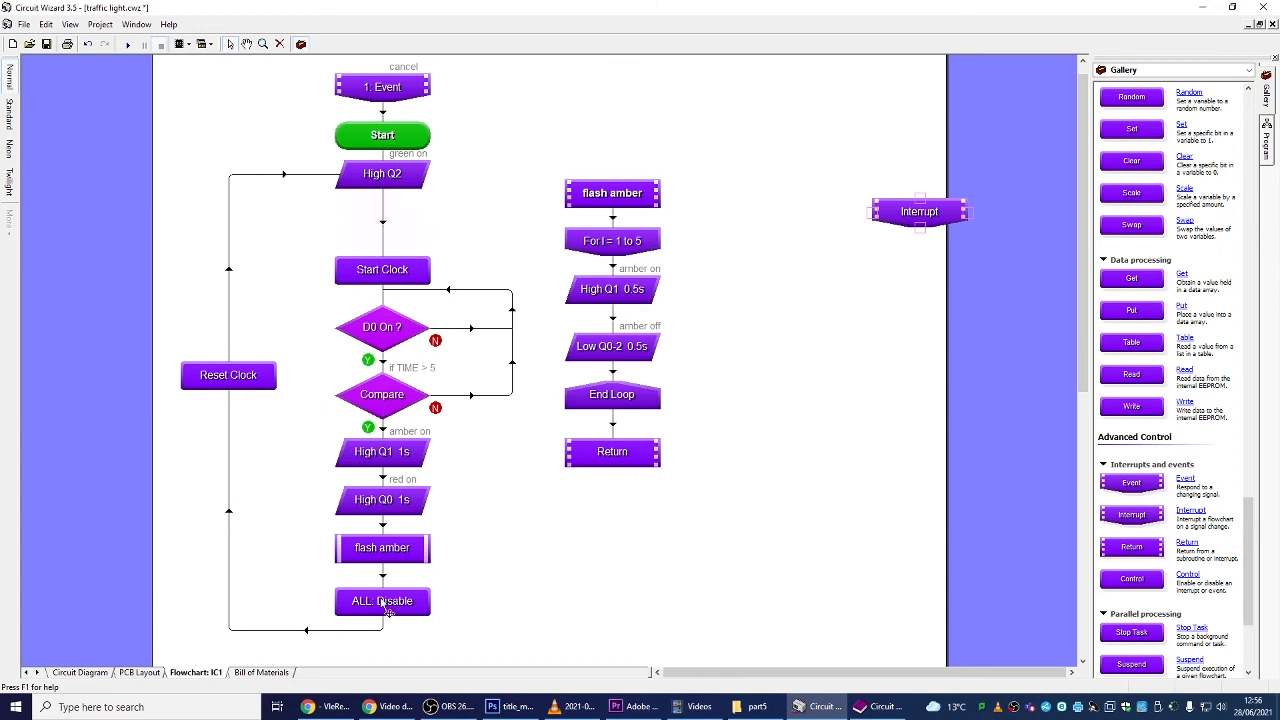
{"action": "left_click", "coordinate": [381, 601]}
{"action": "key", "text": "Delete"}
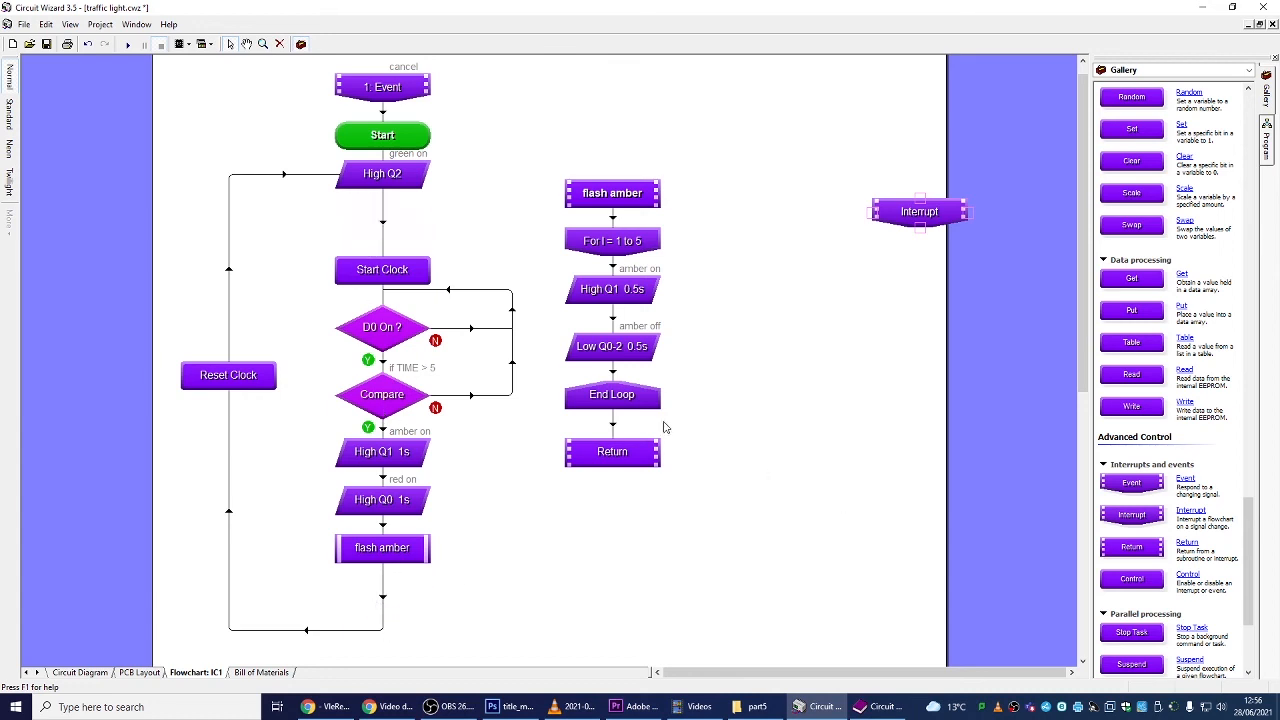
- Delete the loose, unconnected Interrupt command and run the flowchart simulation
{"action": "left_click", "coordinate": [128, 45]}
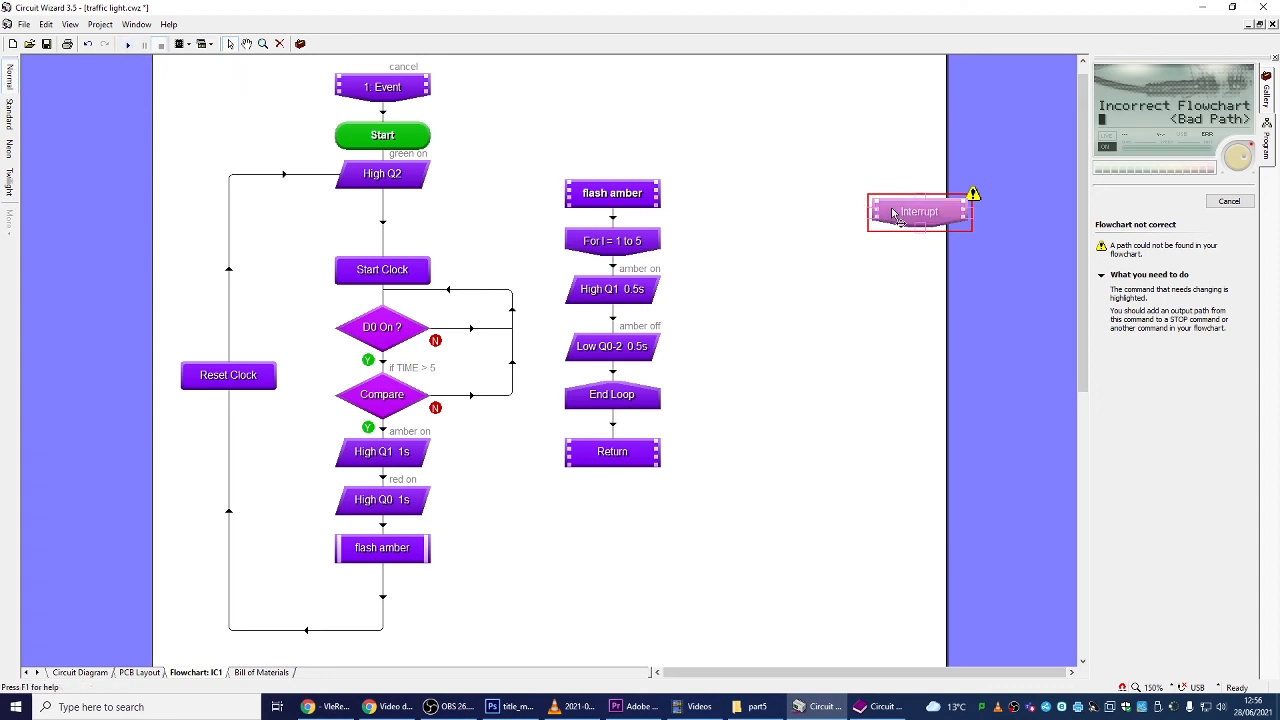
{"action": "key", "text": "Delete"}
{"action": "left_click", "coordinate": [126, 46]}
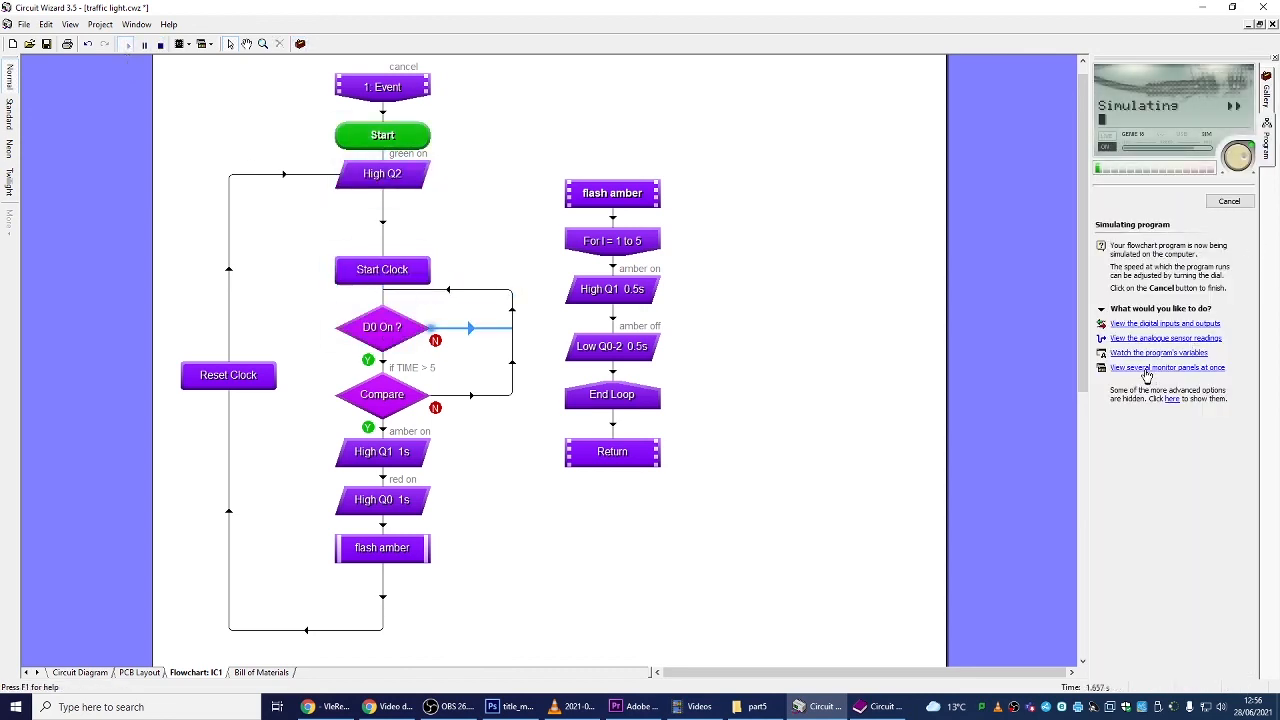
- Test the cancel Event by switching digital input D1 on and off twice in the simulation, and stop the simulation
{"action": "left_click", "coordinate": [1149, 325]}
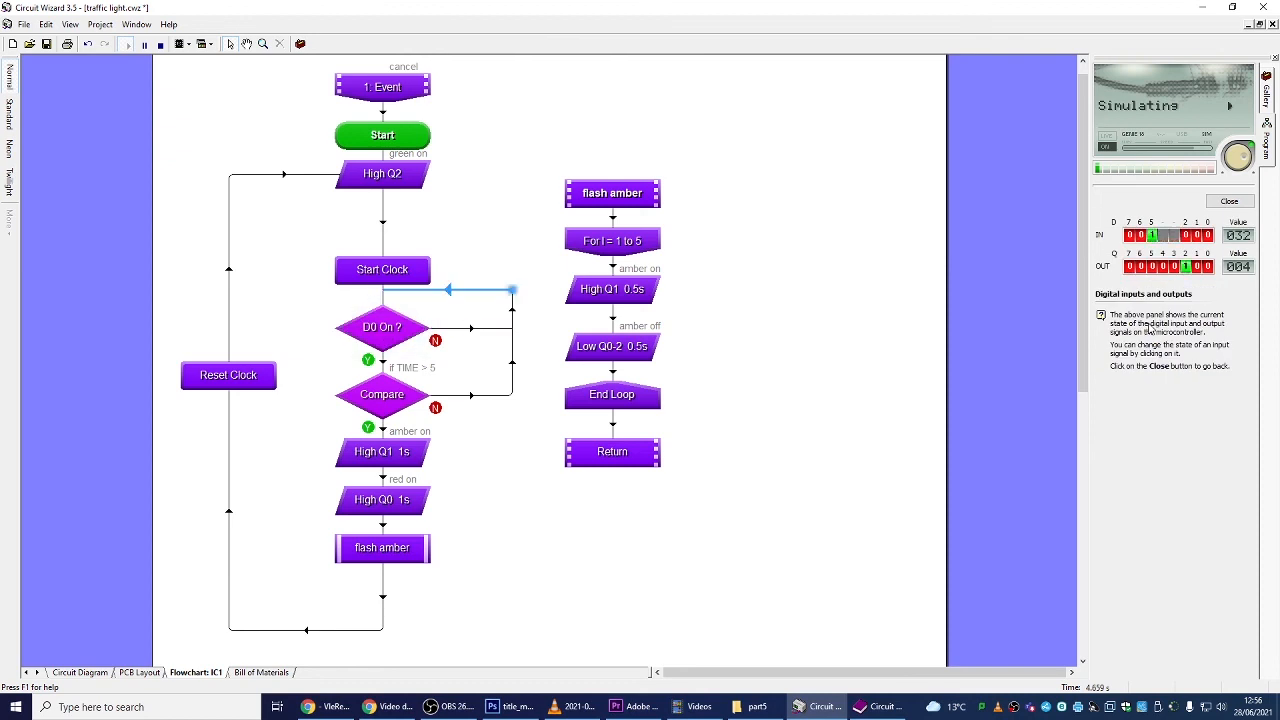
{"action": "left_click", "coordinate": [1197, 237]}
{"action": "left_click", "coordinate": [1197, 237]}
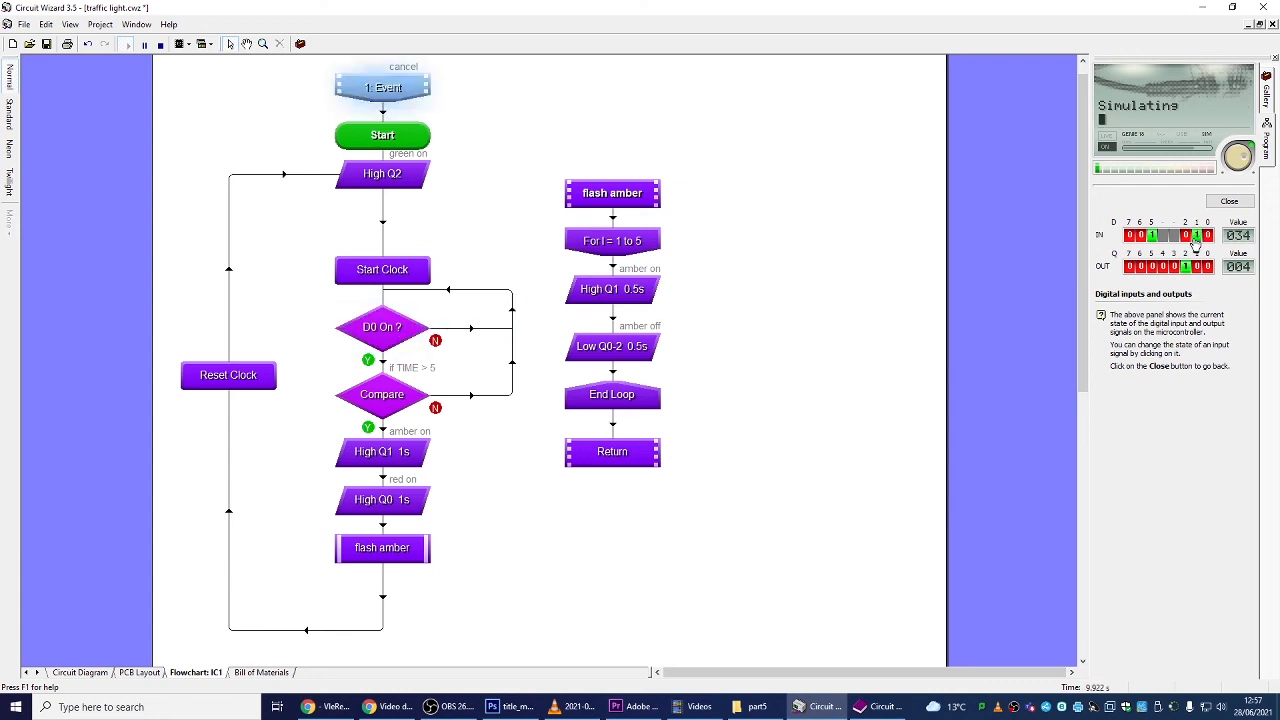
{"action": "left_click", "coordinate": [1197, 237]}
{"action": "left_click", "coordinate": [1197, 237]}
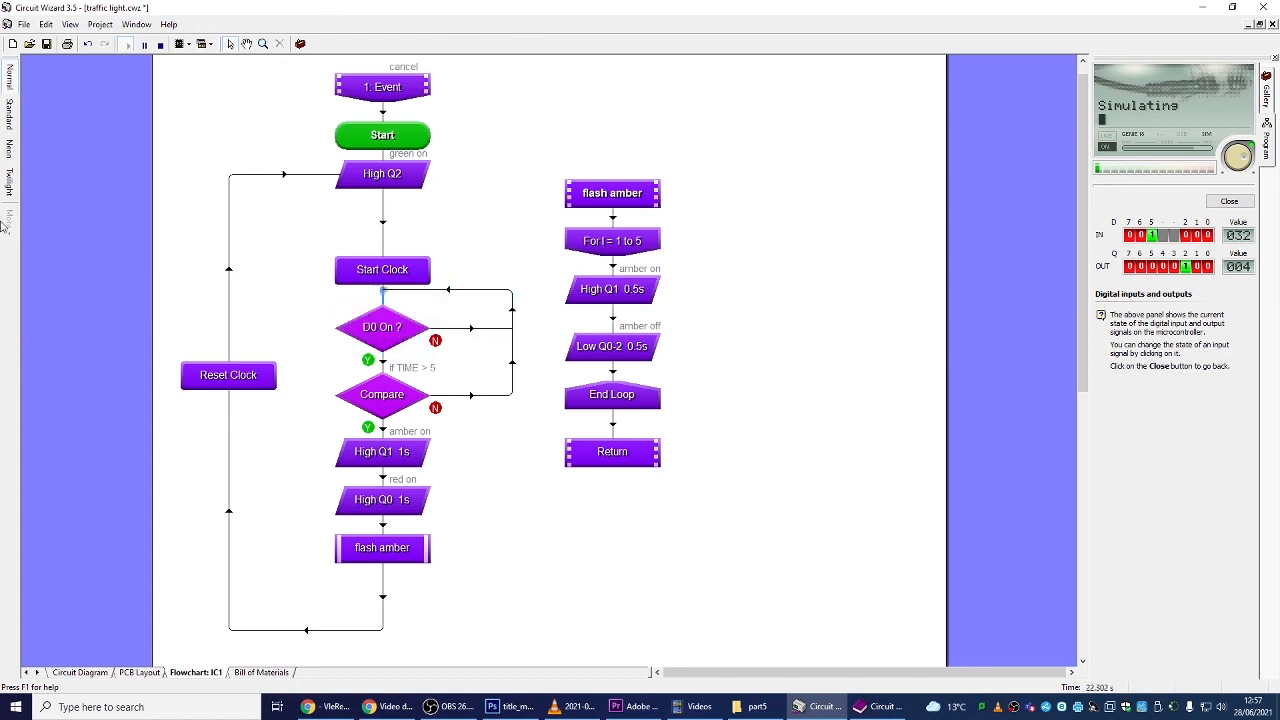
{"action": "left_click", "coordinate": [1229, 200]}
{"action": "left_click", "coordinate": [160, 45]}
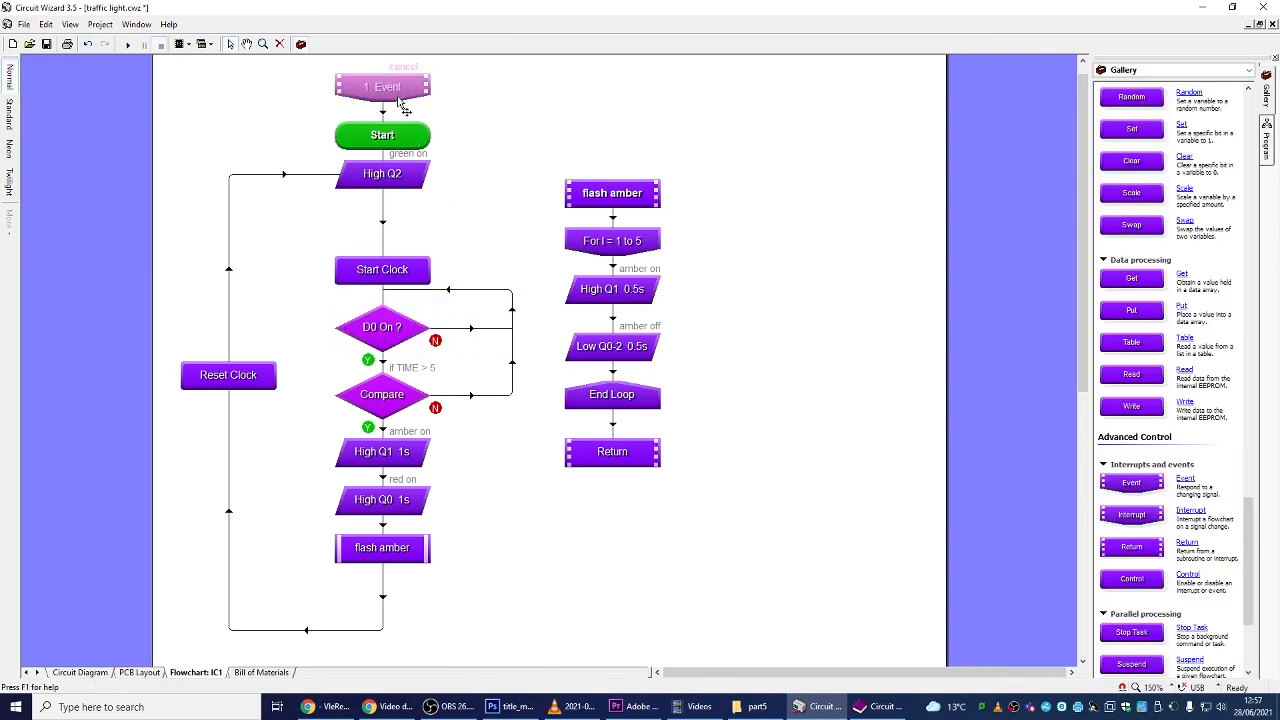
- Delete the cancel Event and place an Interrupt command beside the flash amber subroutine
{"action": "key", "text": "Delete"}
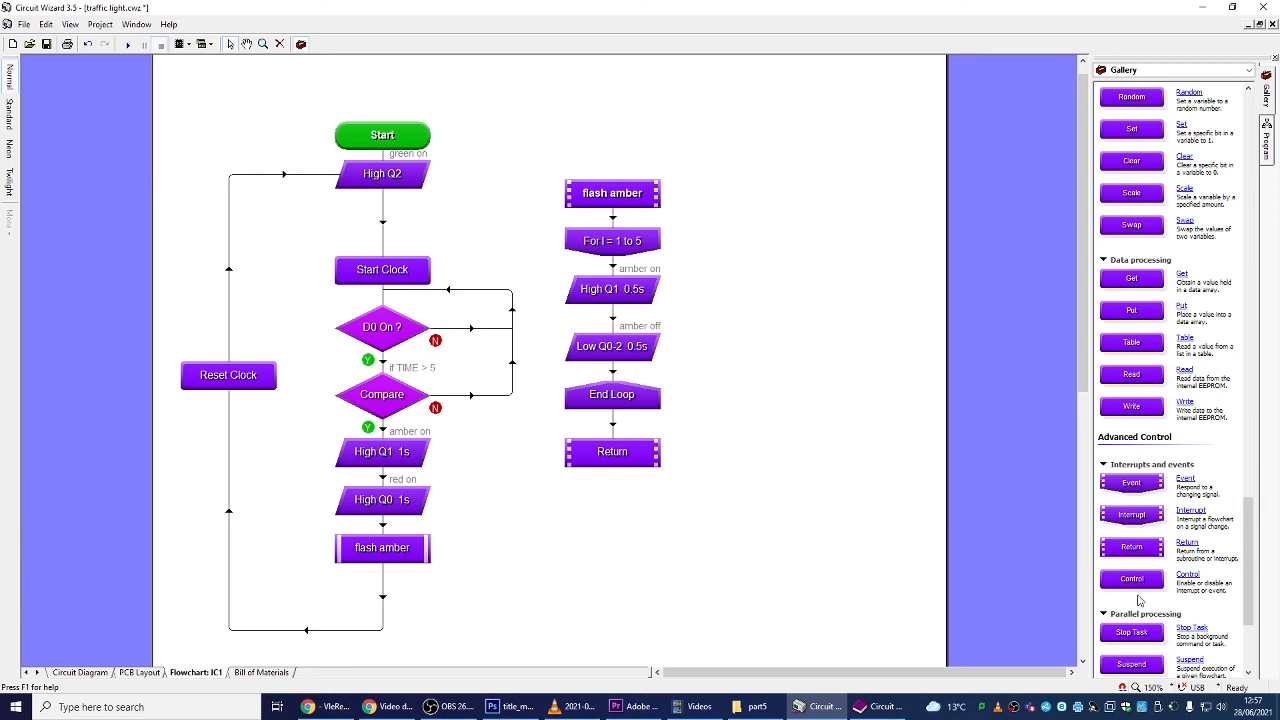
{"action": "left_click_drag", "start_coordinate": [1140, 516], "coordinate": [826, 232]}
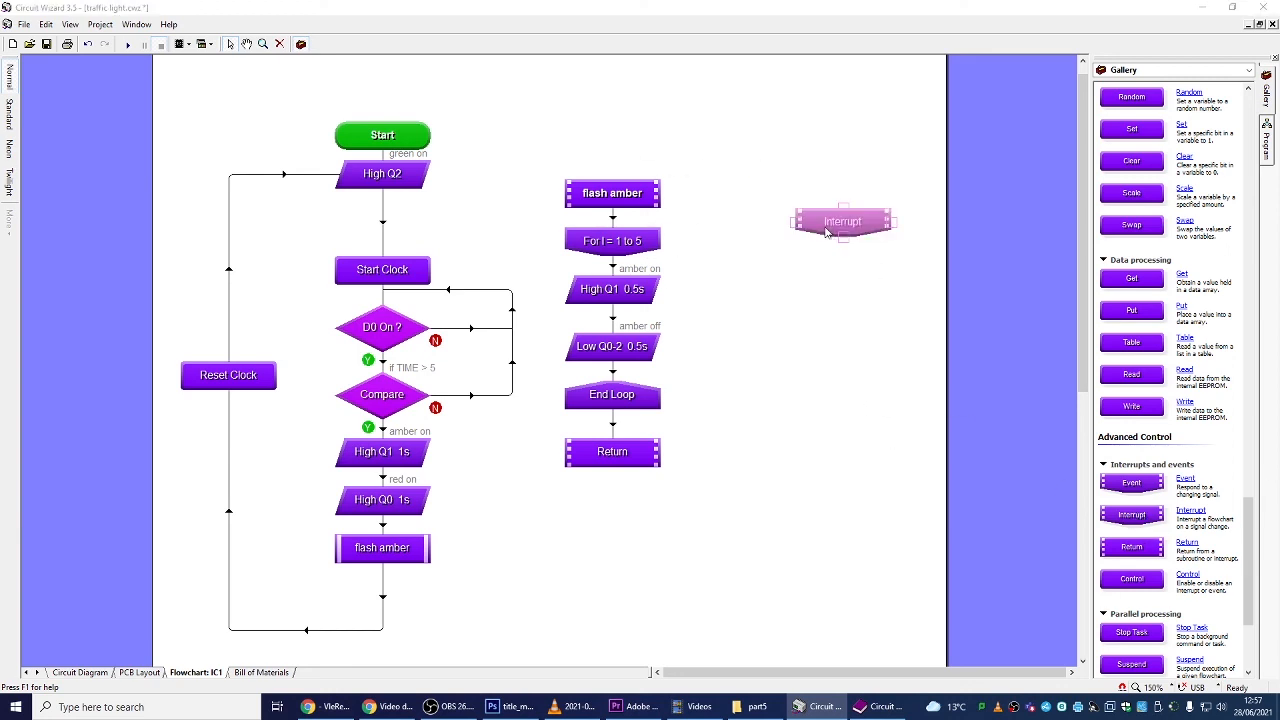
{"action": "left_click", "coordinate": [714, 347]}
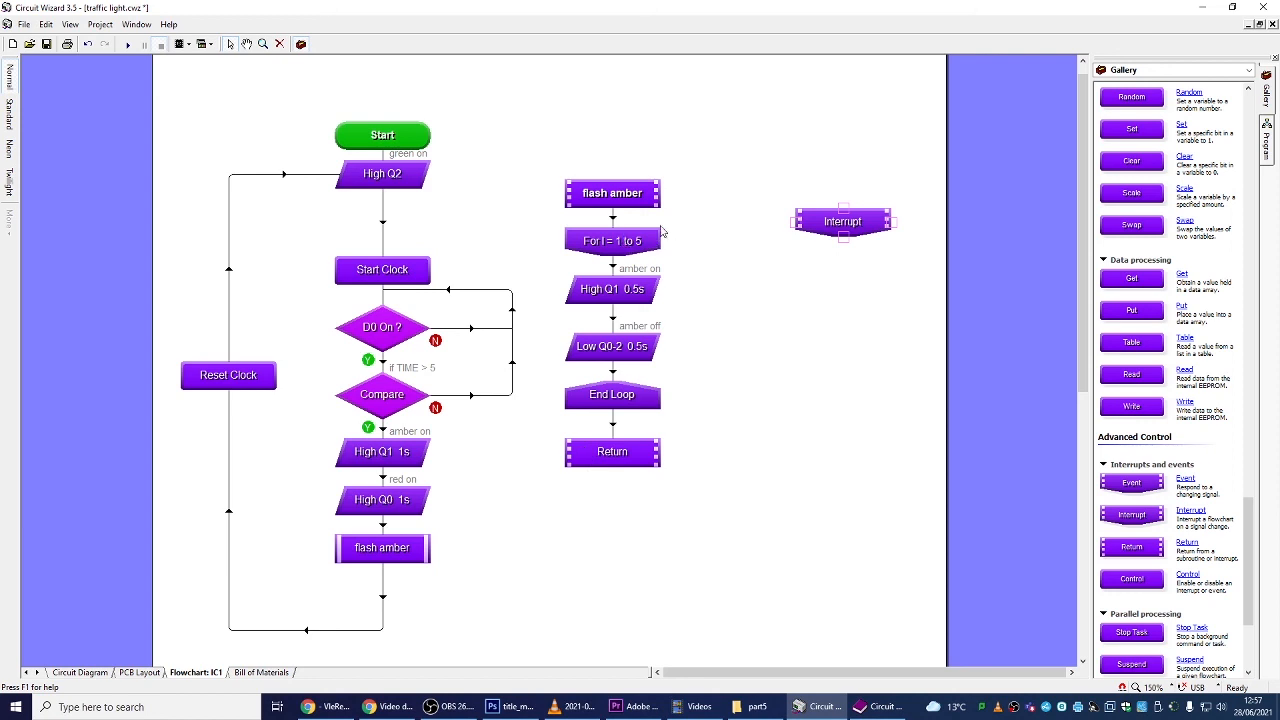
- Delete the flash amber subroutine's heading and its call at the end of the main flow
{"action": "key", "text": "Delete"}
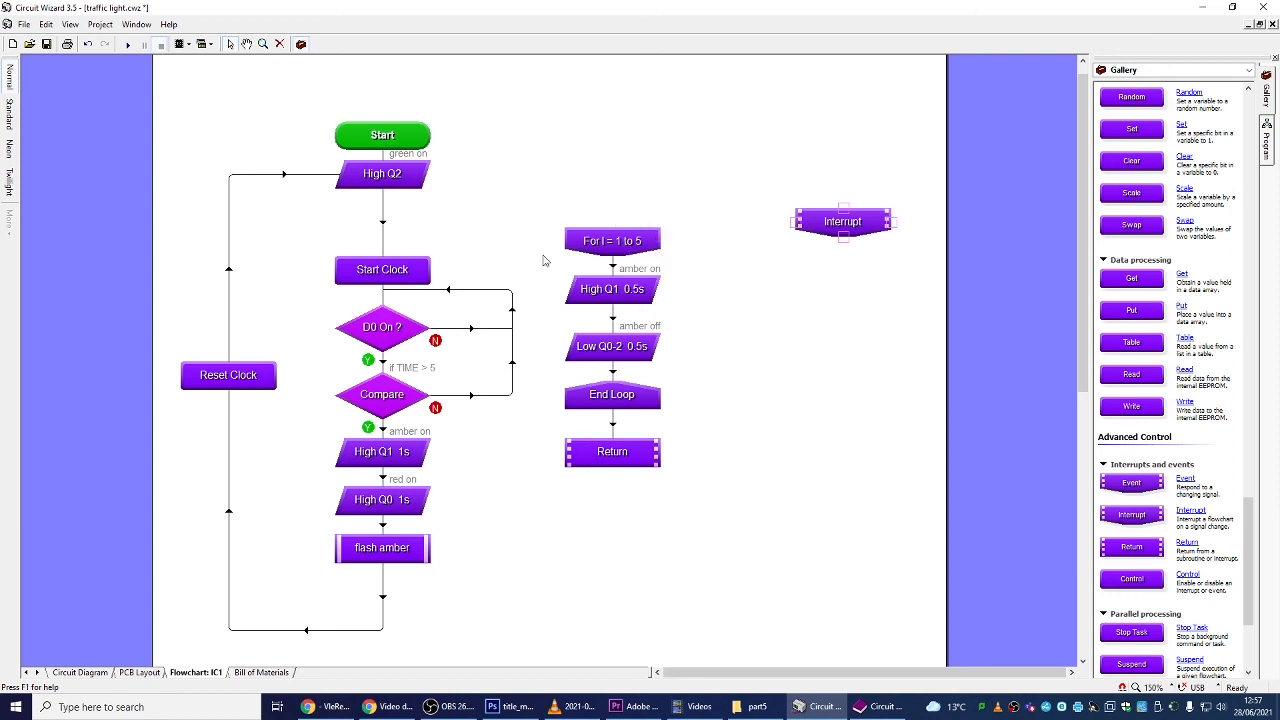
{"action": "left_click", "coordinate": [380, 548]}
{"action": "key", "text": "Delete"}
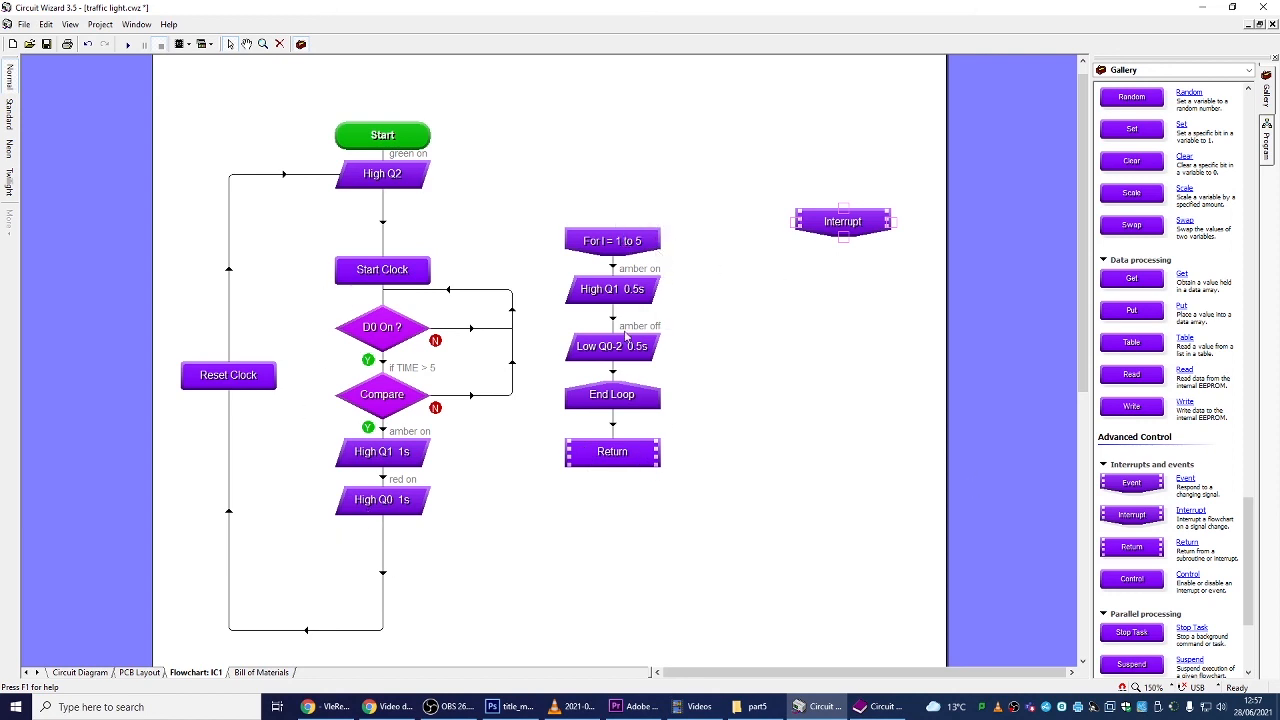
- Attach the Interrupt command above the For I = 1 to 5 loop and set it to trigger when input D2 is on
{"action": "left_click_drag", "start_coordinate": [859, 228], "coordinate": [630, 200]}
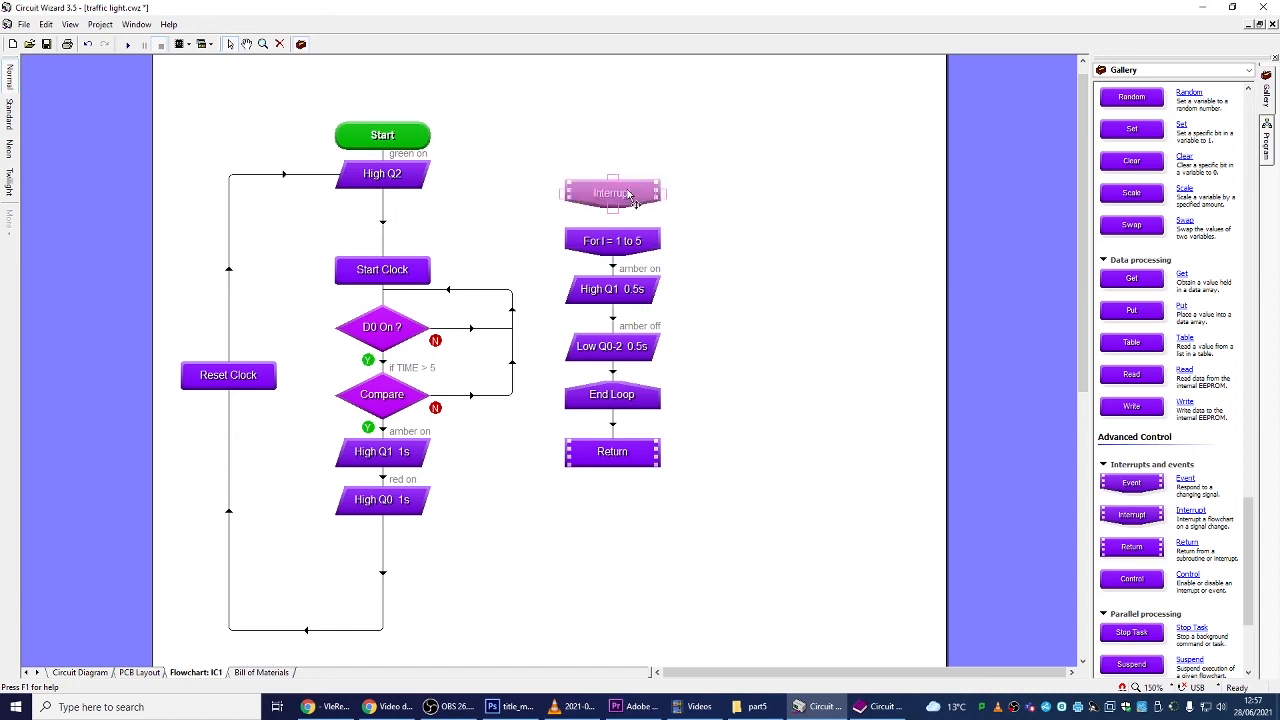
{"action": "double_click", "coordinate": [612, 195]}
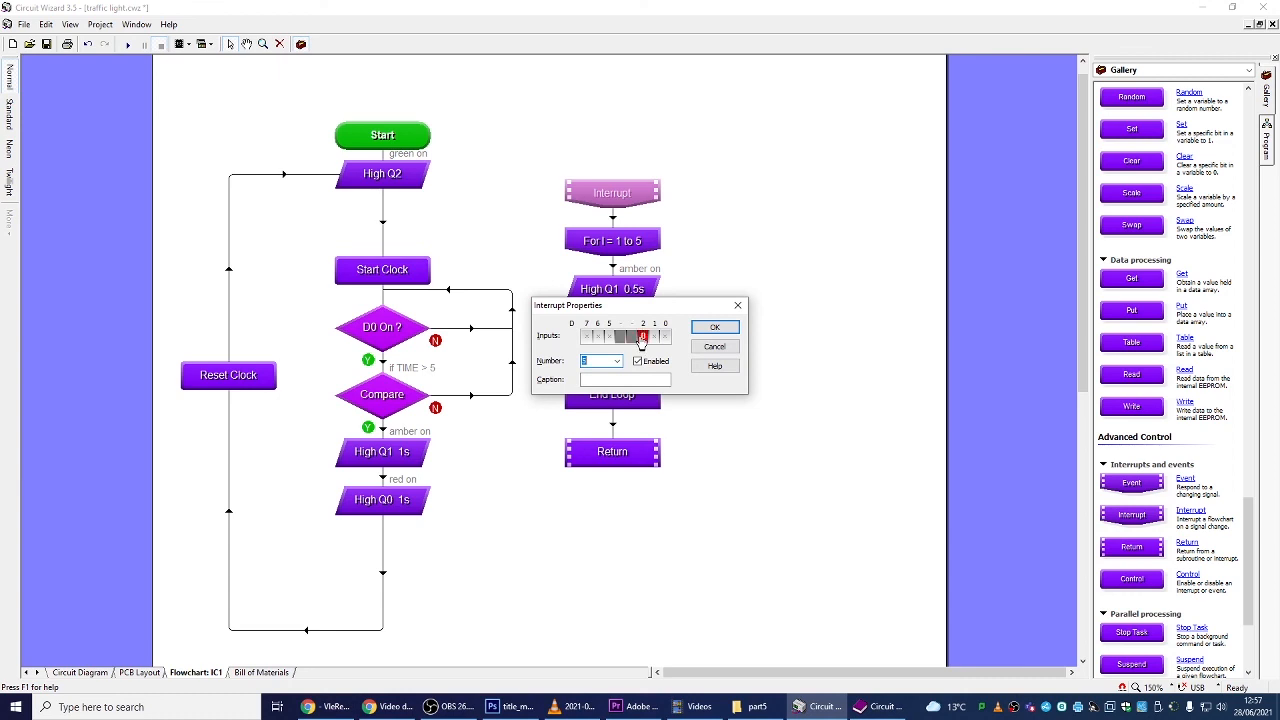
{"action": "left_click", "coordinate": [714, 328]}
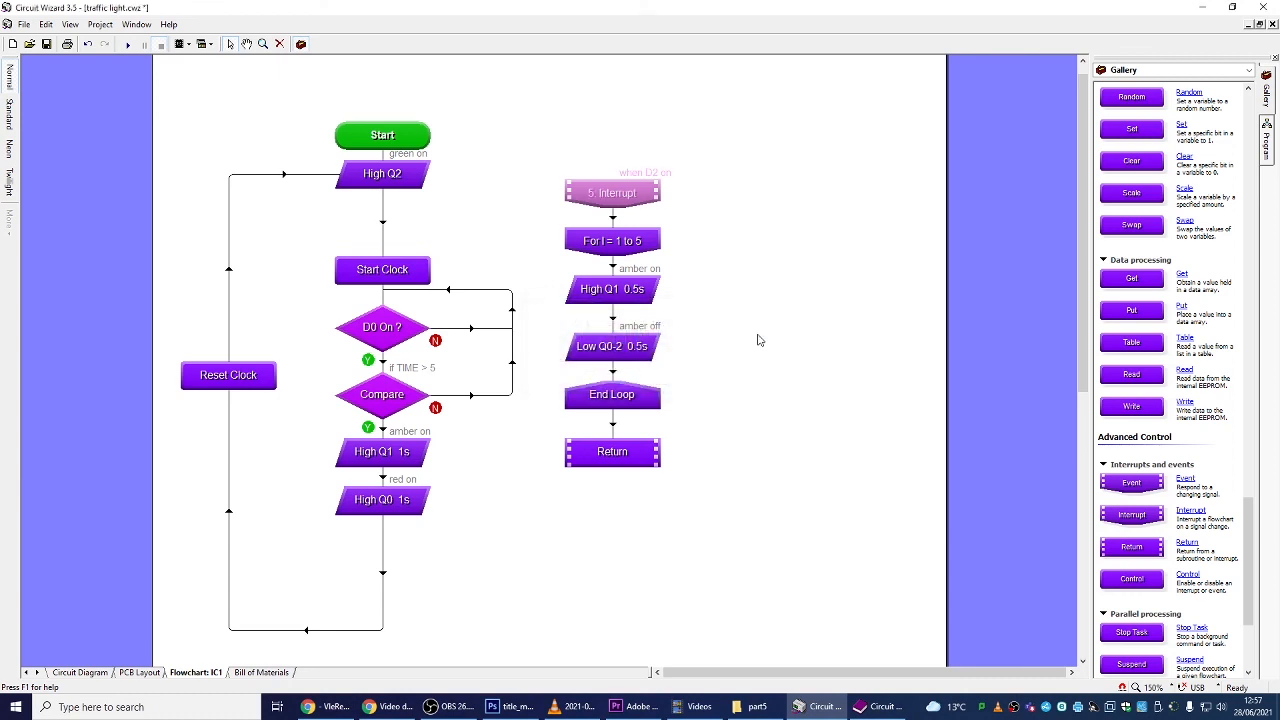
{"action": "left_click_drag", "start_coordinate": [420, 148], "coordinate": [421, 147]}
- Simulate the flowchart, switch digital inputs D0 and D2 on and off to test the interrupt routine, and stop the simulation
{"action": "left_click", "coordinate": [127, 44]}
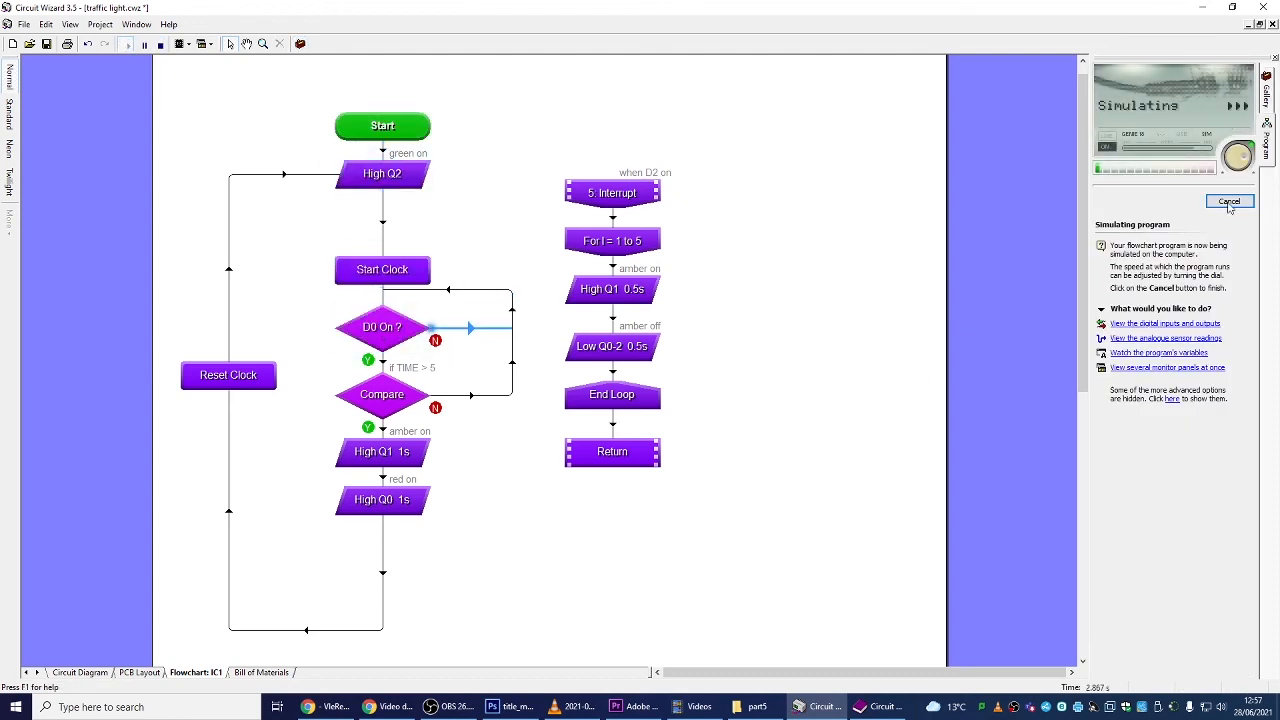
{"action": "left_click", "coordinate": [1184, 324]}
{"action": "left_click", "coordinate": [1207, 236]}
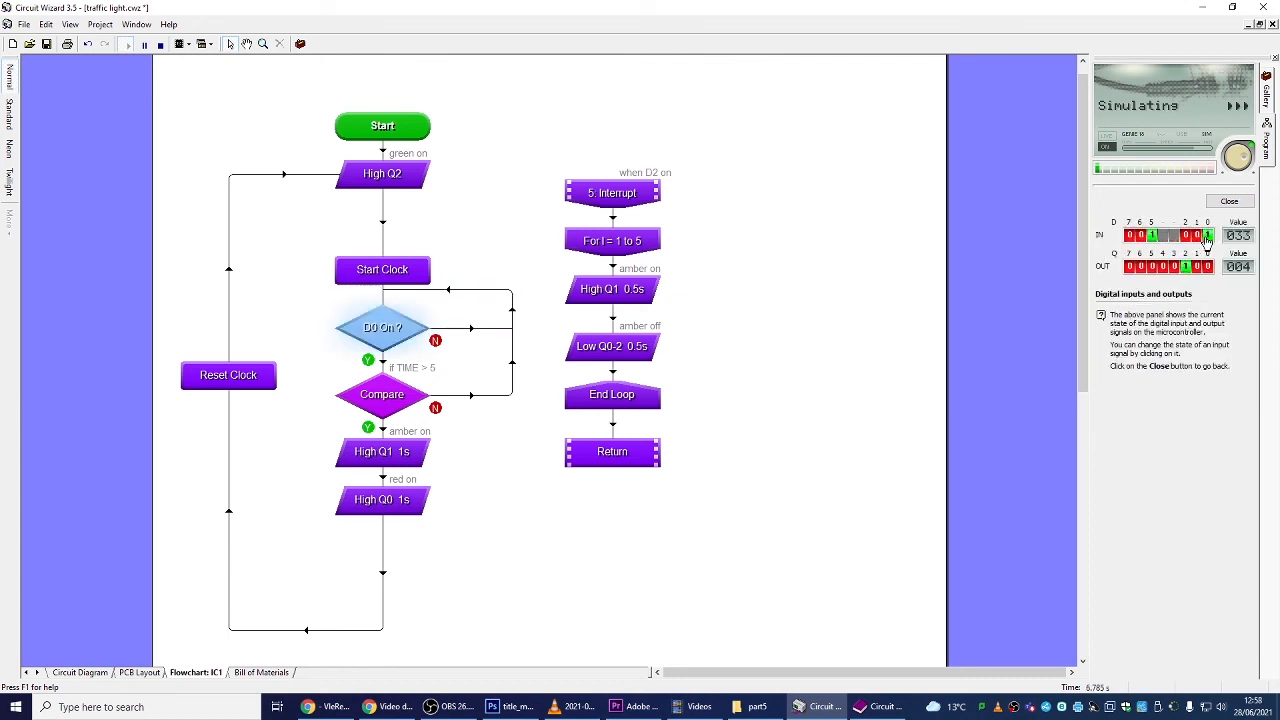
{"action": "left_click", "coordinate": [1207, 236]}
{"action": "left_click", "coordinate": [1207, 236]}
{"action": "left_click", "coordinate": [1187, 236]}
{"action": "left_click", "coordinate": [1189, 236]}
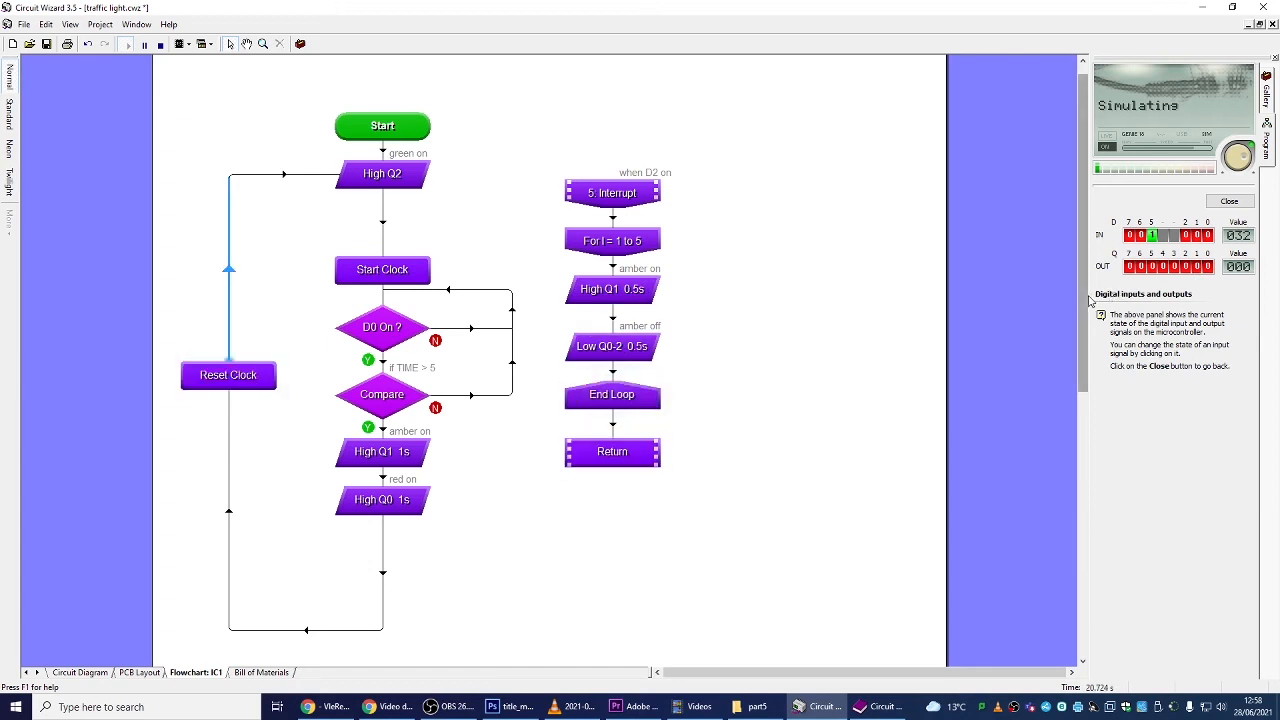
{"action": "left_click", "coordinate": [160, 44]}
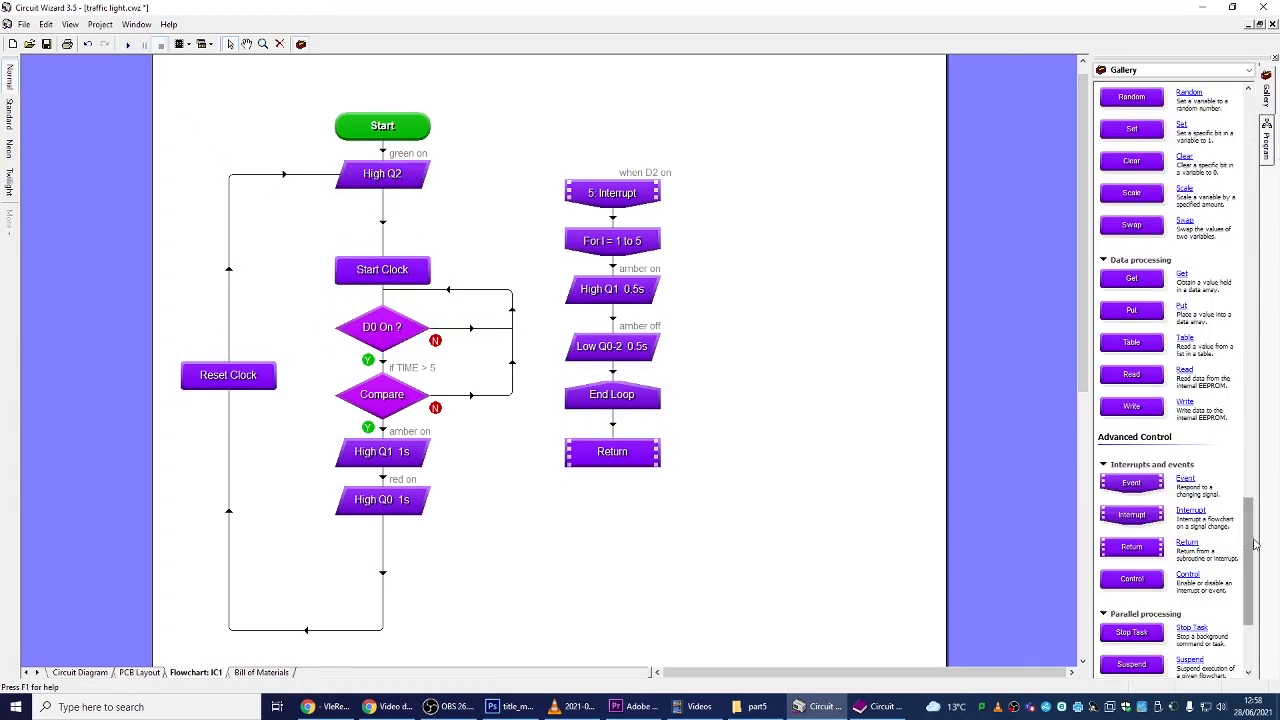
- Place a Pulse command on blank space beside the interrupt routine and set its type to Pattern
{"action": "scroll", "coordinate": [1250, 540], "scroll_direction": "down", "scroll_amount": 3}
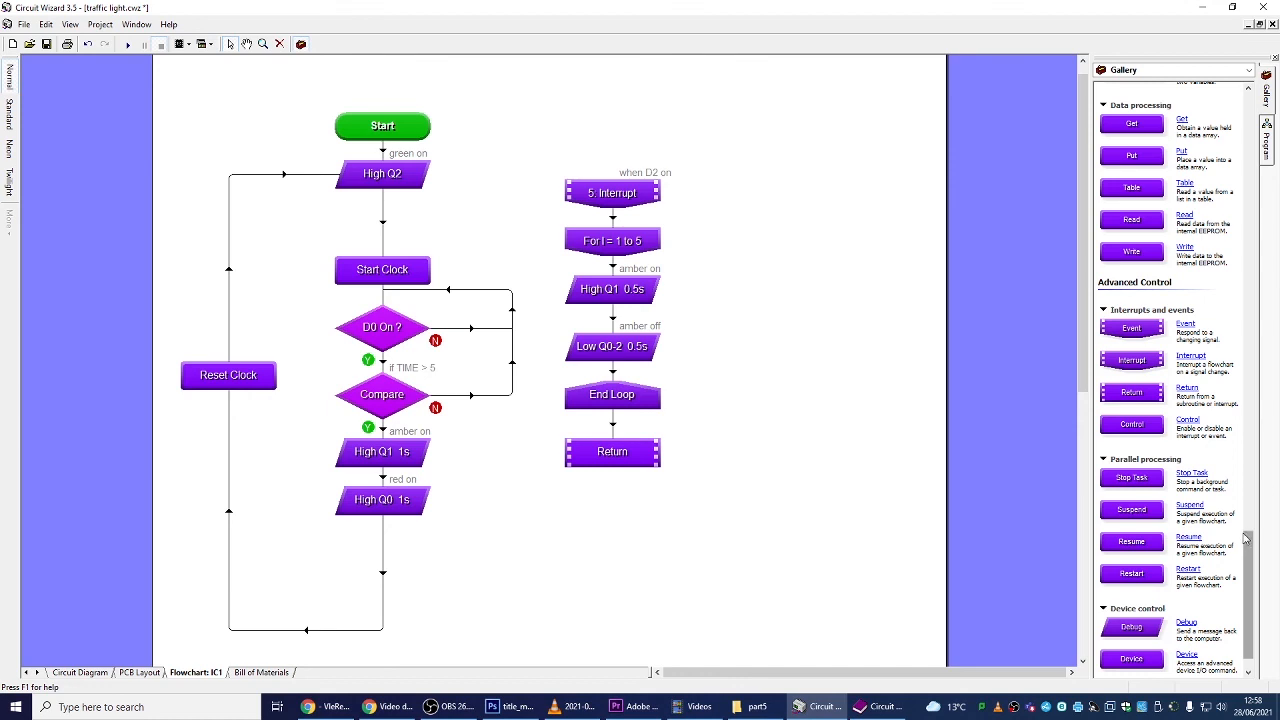
{"action": "scroll", "coordinate": [1245, 597], "scroll_direction": "down", "scroll_amount": 1}
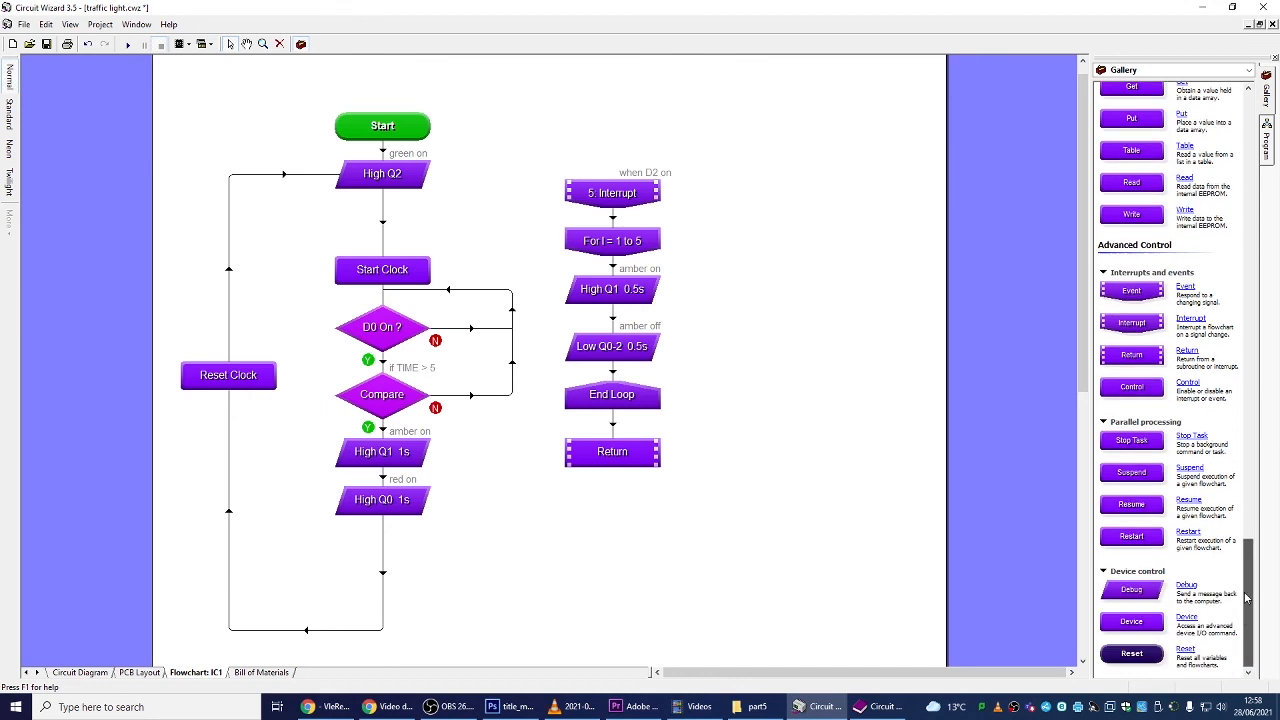
{"action": "left_click_drag", "start_coordinate": [1245, 592], "coordinate": [1240, 380]}
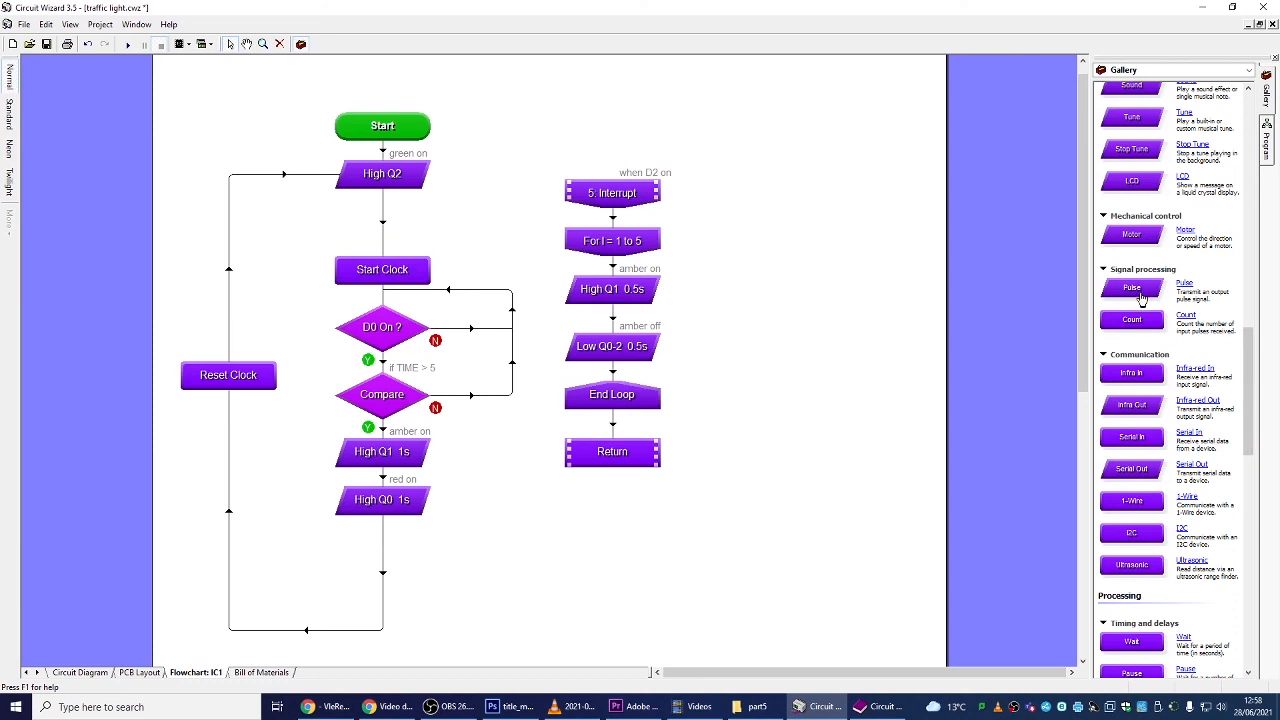
{"action": "left_click_drag", "start_coordinate": [1131, 289], "coordinate": [840, 243]}
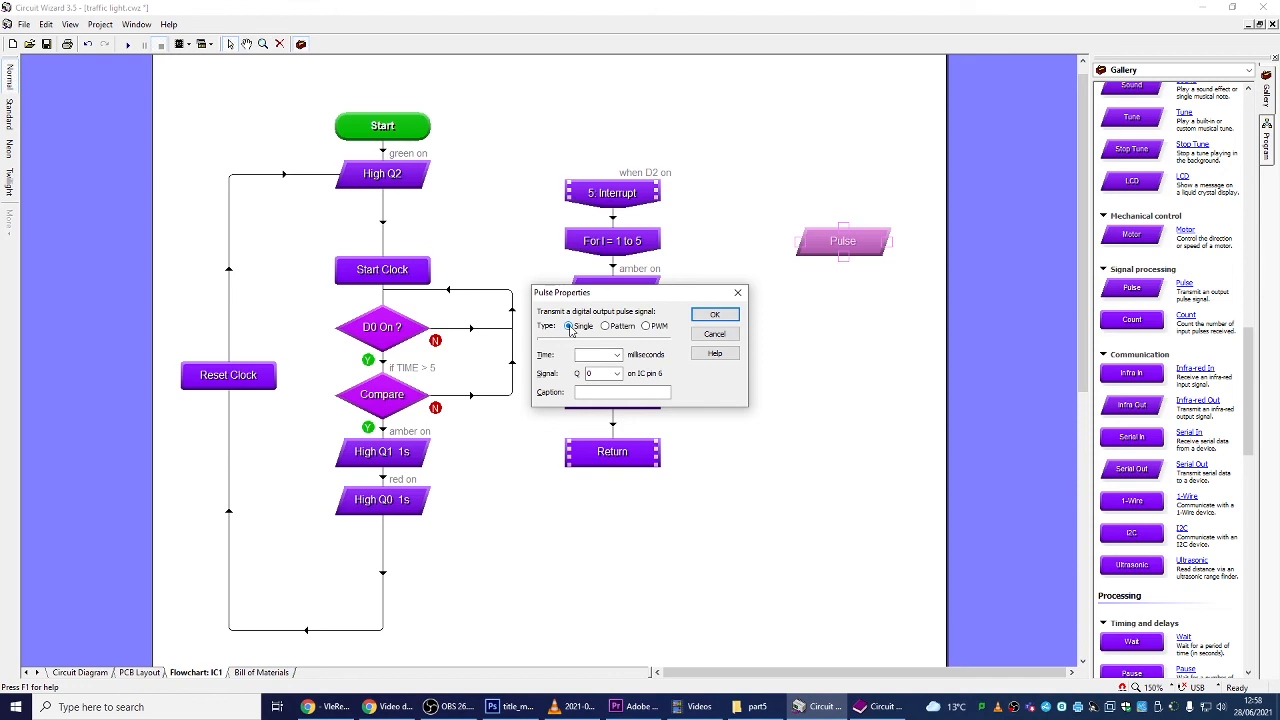
{"action": "left_click", "coordinate": [617, 375]}
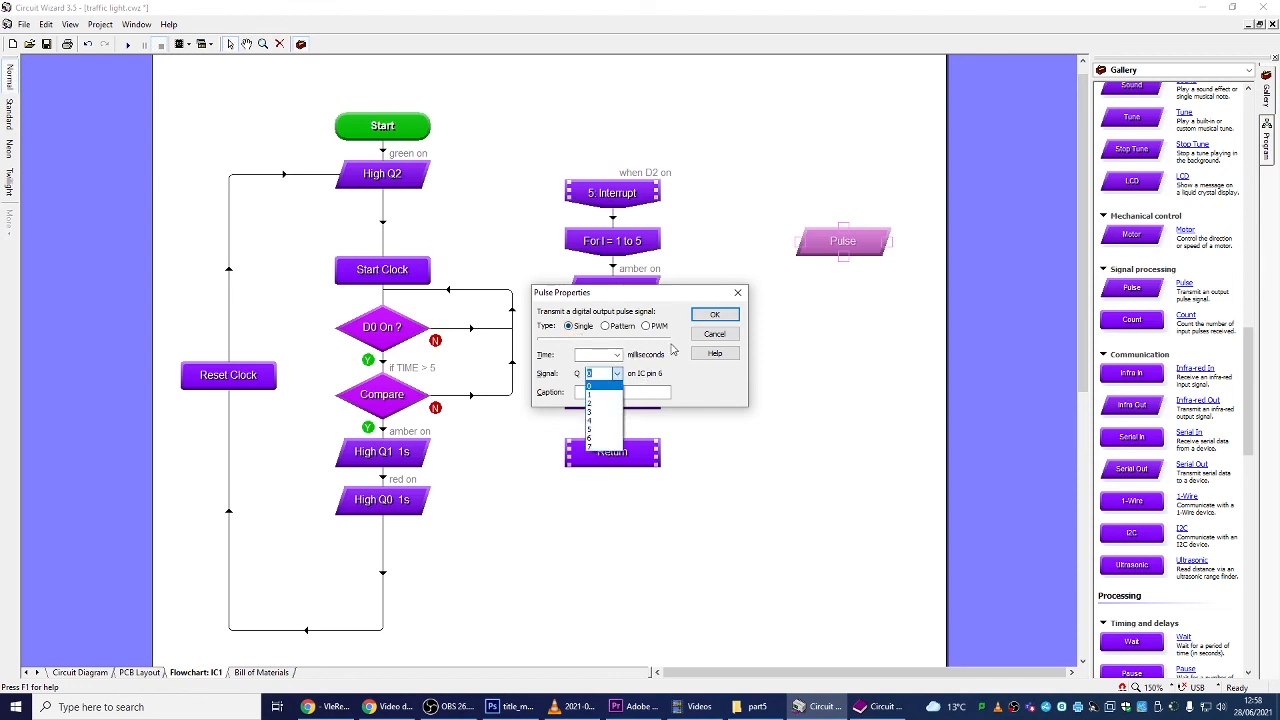
{"action": "left_click", "coordinate": [555, 377]}
{"action": "left_click", "coordinate": [605, 327]}
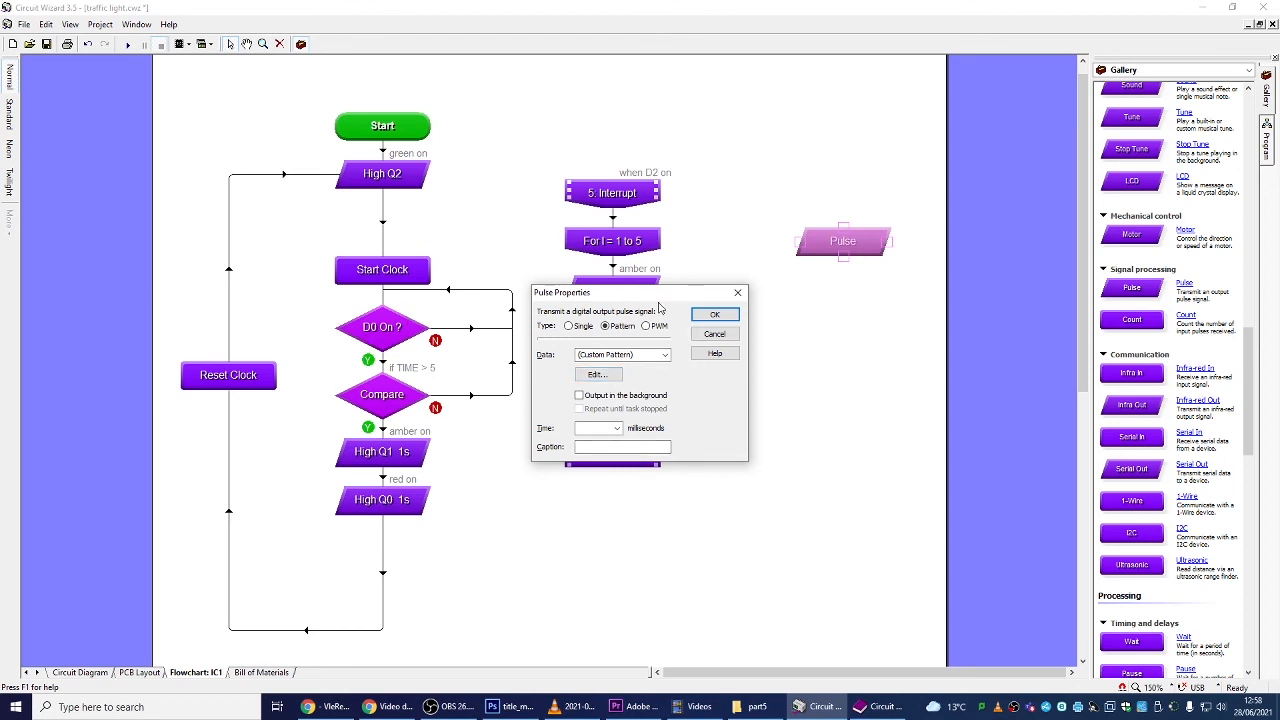
- Build a custom output pattern of three rows on Q3 to Q0: all off, only Q0 on, and only Q3 on
{"action": "left_click", "coordinate": [640, 356]}
{"action": "left_click", "coordinate": [566, 379]}
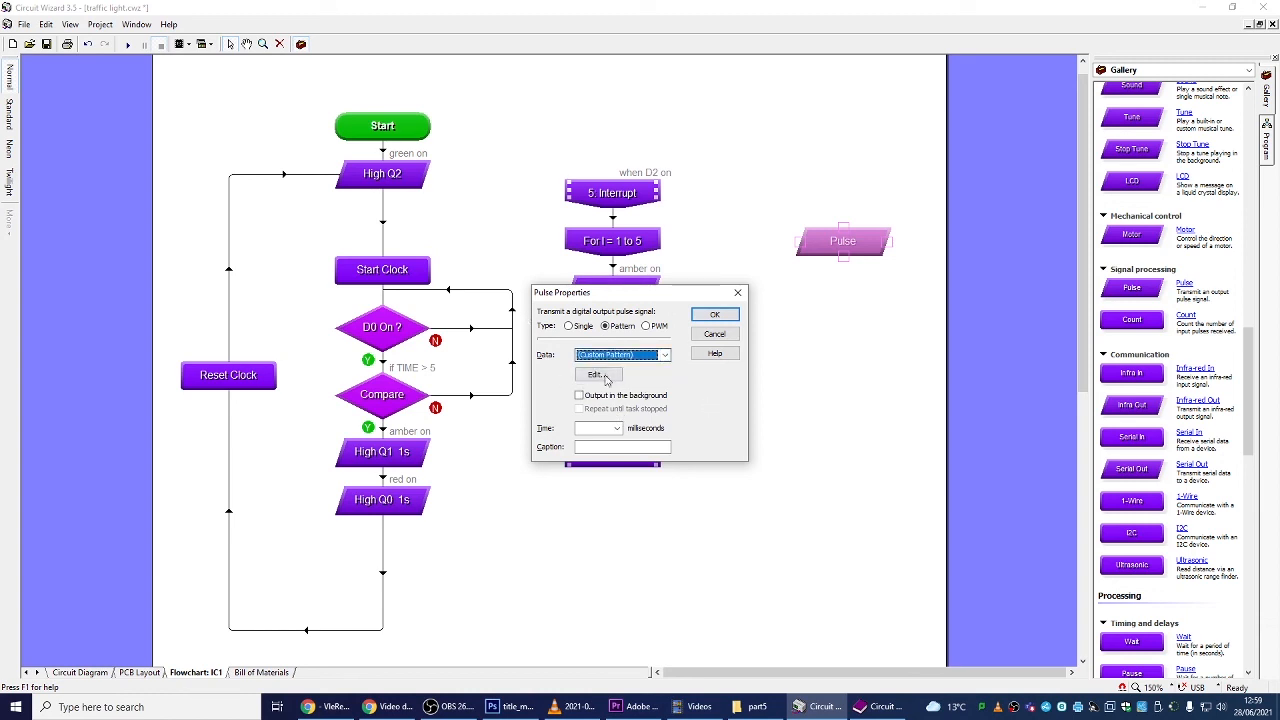
{"action": "left_click", "coordinate": [606, 377]}
{"action": "left_click_drag", "start_coordinate": [678, 375], "coordinate": [661, 378]}
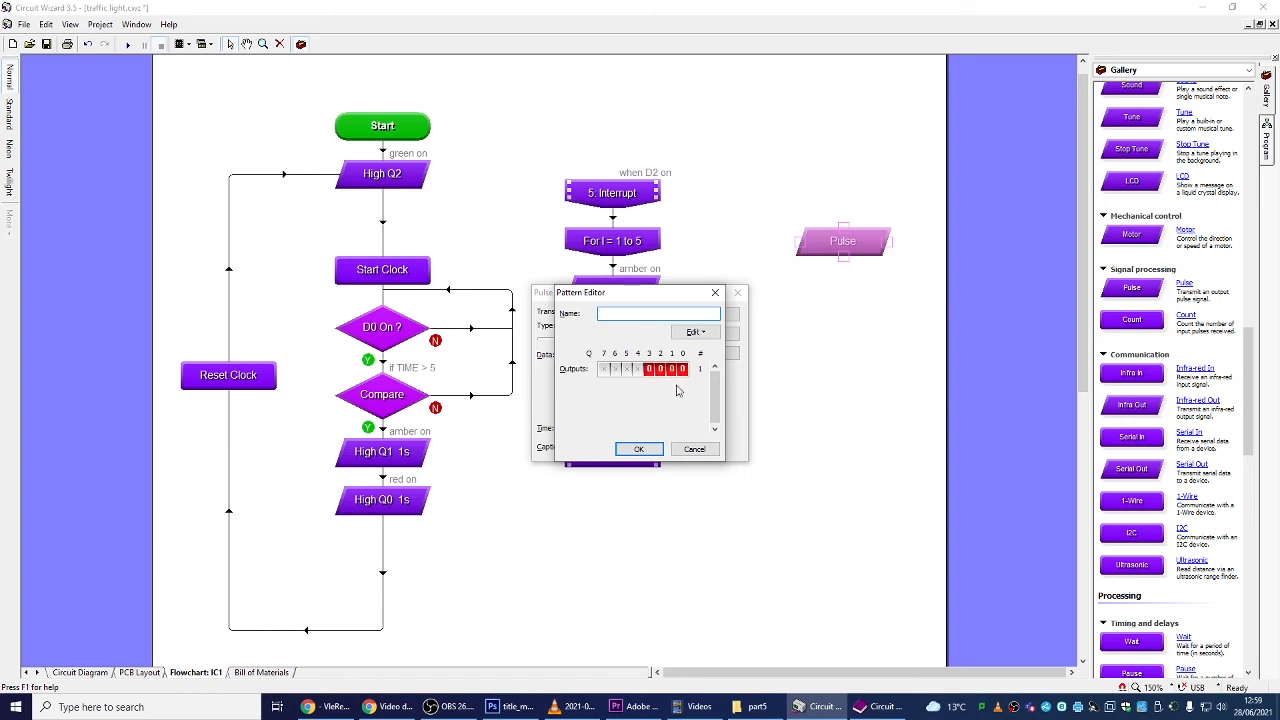
{"action": "left_click", "coordinate": [695, 331]}
{"action": "left_click", "coordinate": [697, 348]}
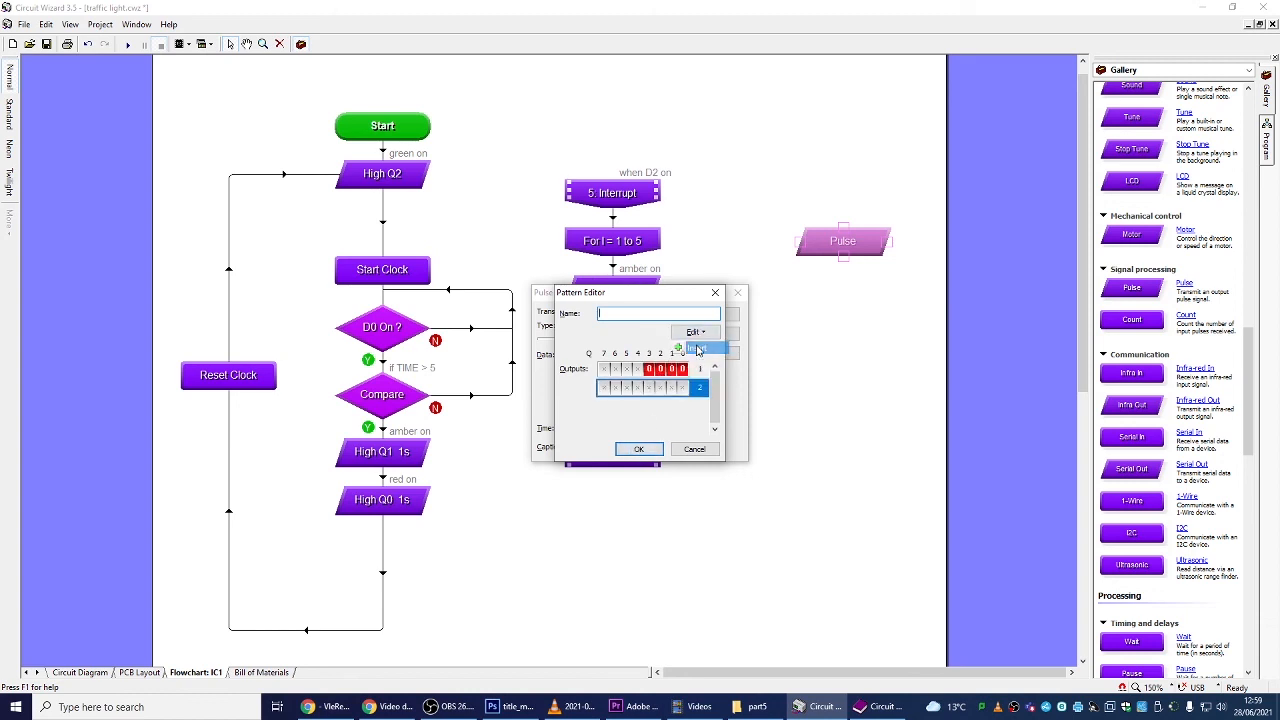
{"action": "left_click", "coordinate": [682, 388]}
{"action": "left_click_drag", "start_coordinate": [664, 393], "coordinate": [650, 393]}
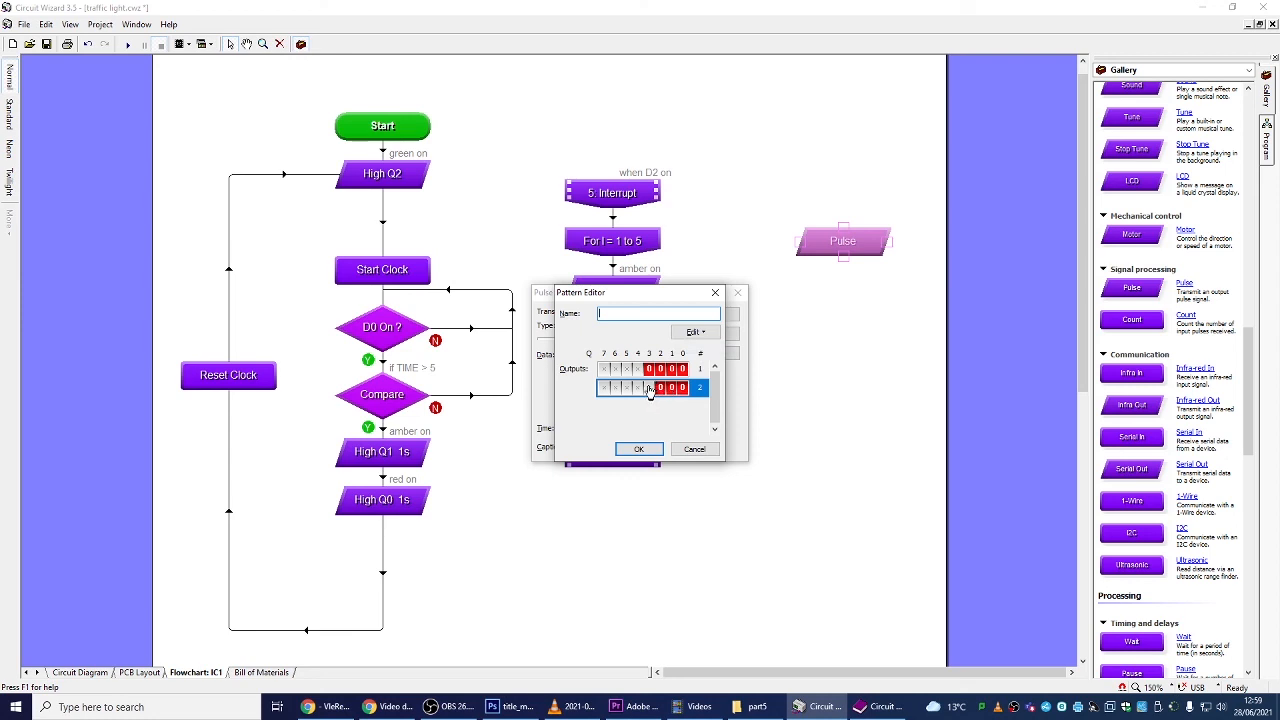
{"action": "left_click", "coordinate": [697, 332]}
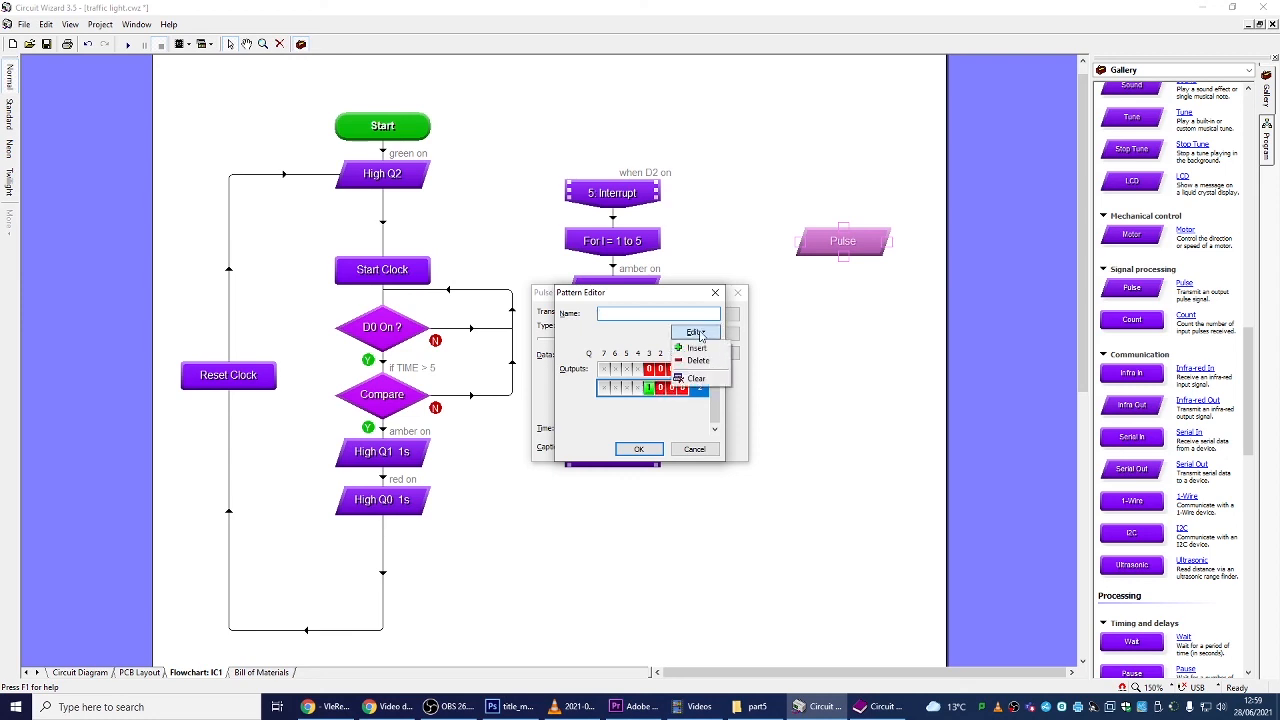
{"action": "left_click", "coordinate": [697, 348]}
{"action": "left_click_drag", "start_coordinate": [670, 392], "coordinate": [643, 393]}
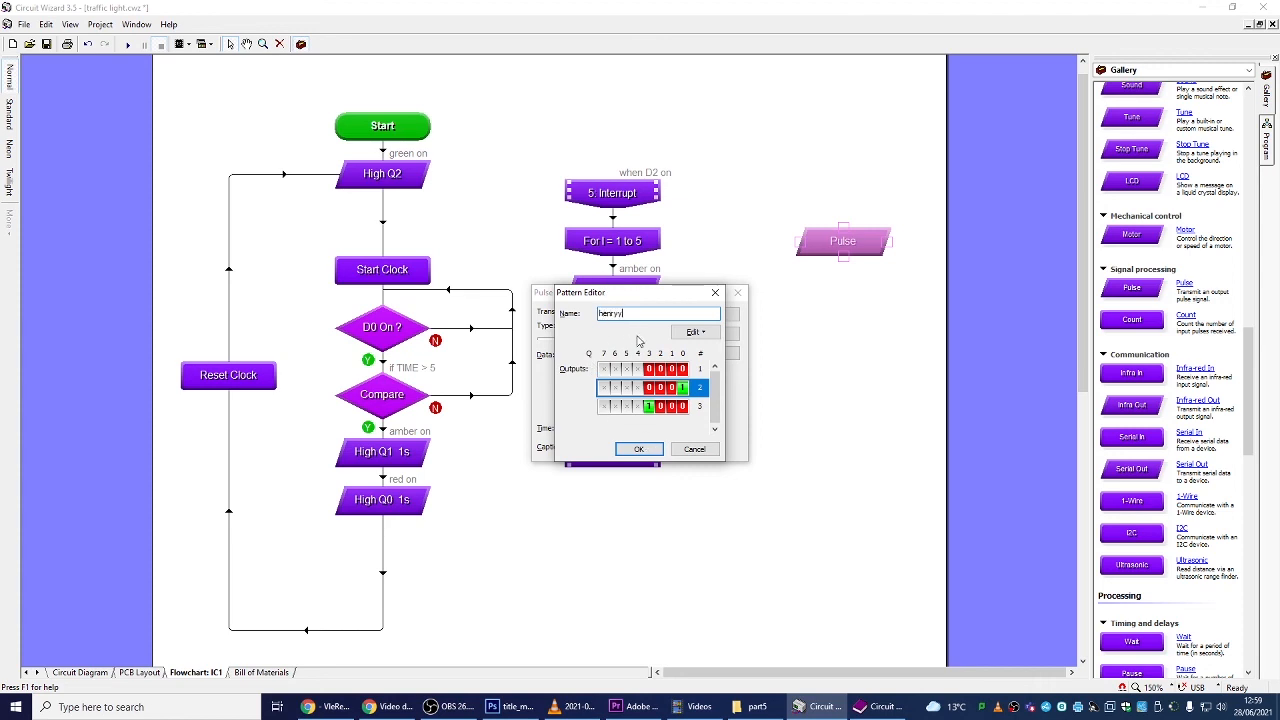
{"action": "left_click", "coordinate": [637, 449]}
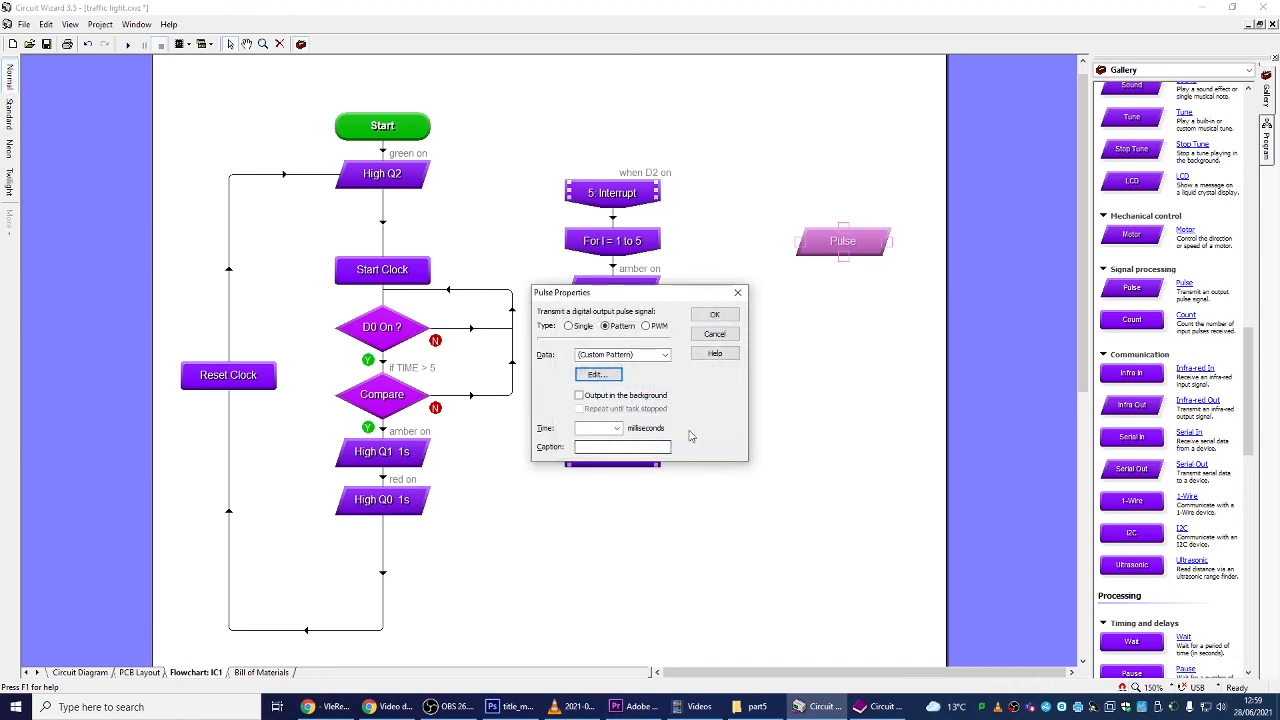
- Set the pattern's time to 100 milliseconds, output in the background and repeating until the task is stopped
{"action": "left_click", "coordinate": [617, 429]}
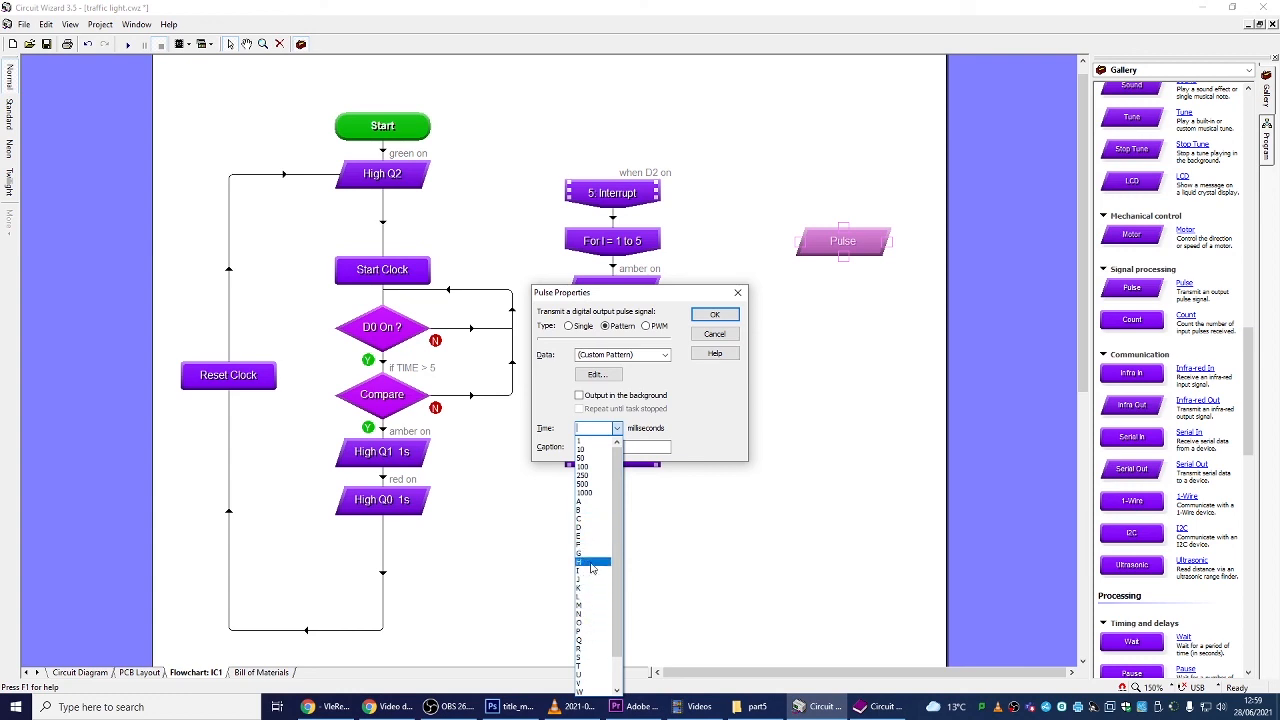
{"action": "left_click", "coordinate": [727, 422]}
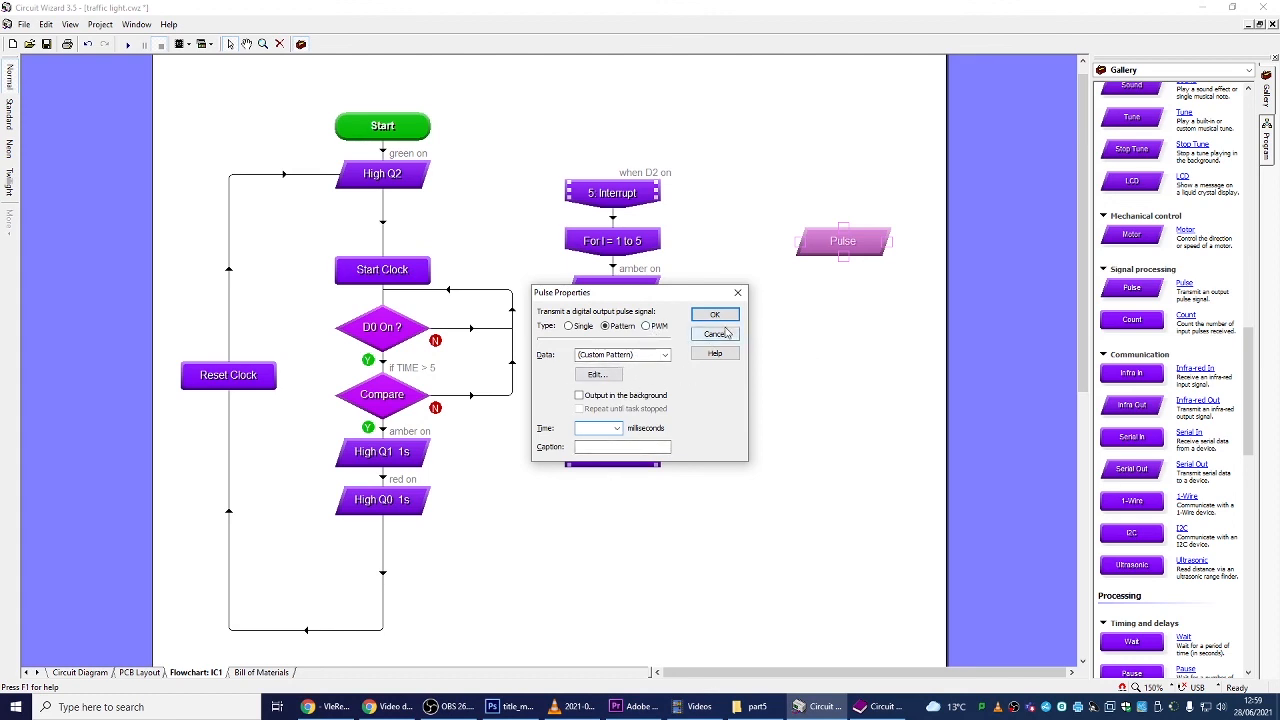
{"action": "left_click", "coordinate": [616, 428]}
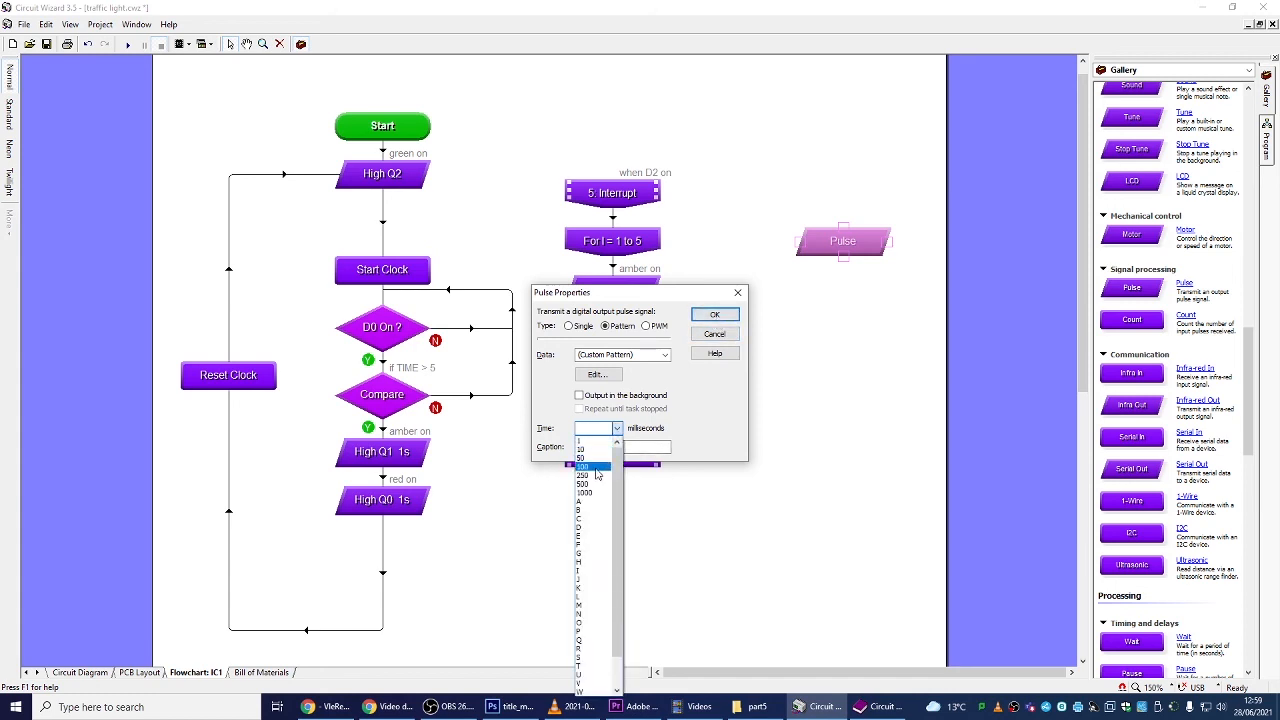
{"action": "left_click", "coordinate": [597, 475]}
{"action": "left_click", "coordinate": [579, 395]}
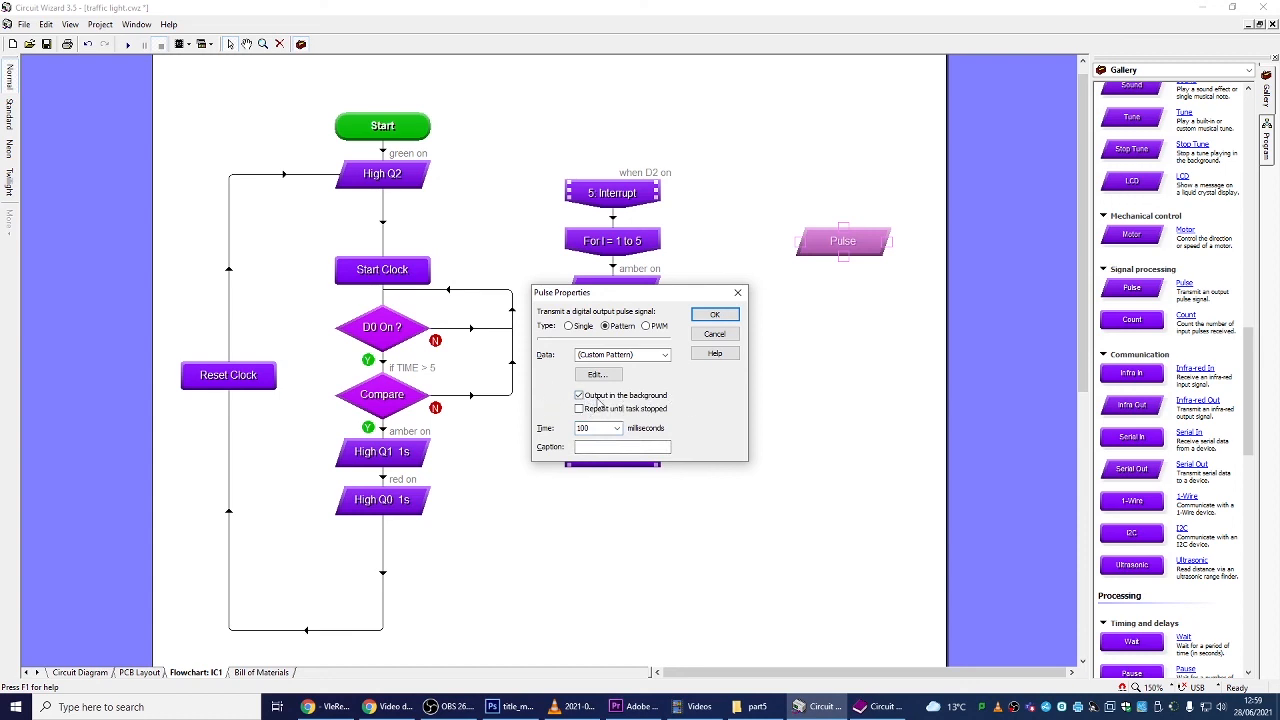
{"action": "left_click", "coordinate": [716, 316]}
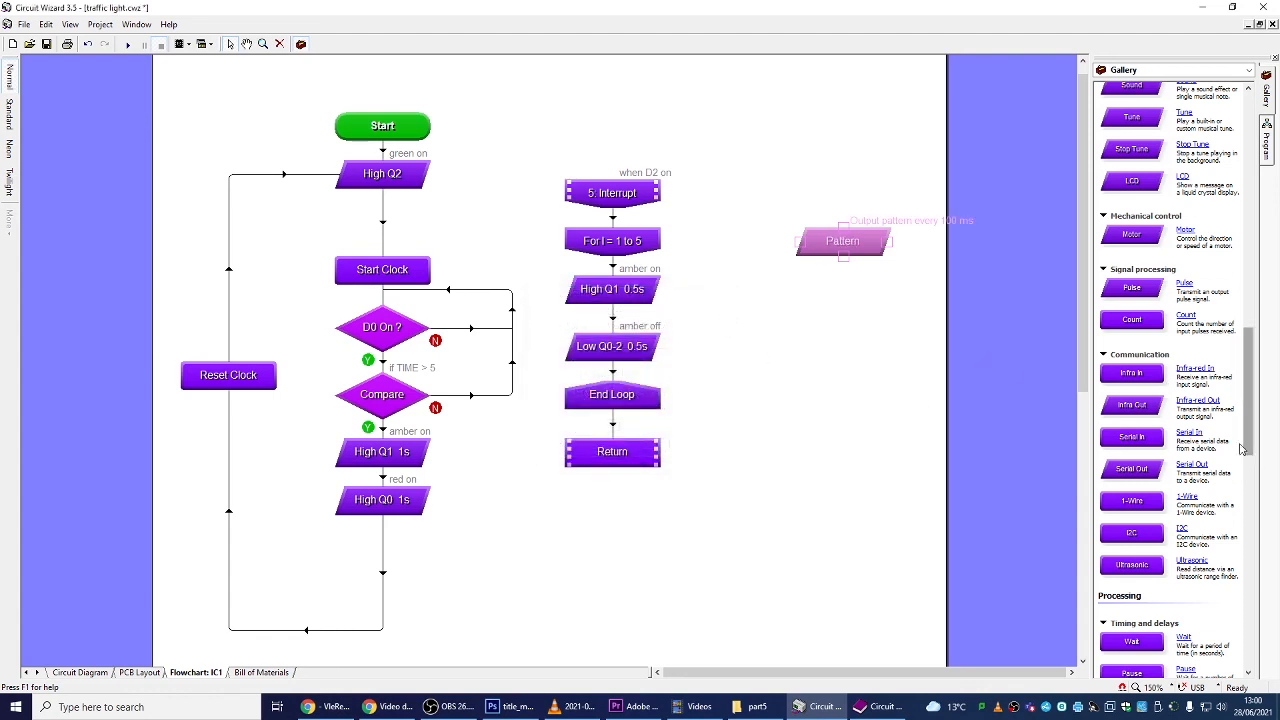
{"action": "left_click_drag", "start_coordinate": [1246, 444], "coordinate": [1246, 490]}
{"action": "double_click", "coordinate": [846, 250]}
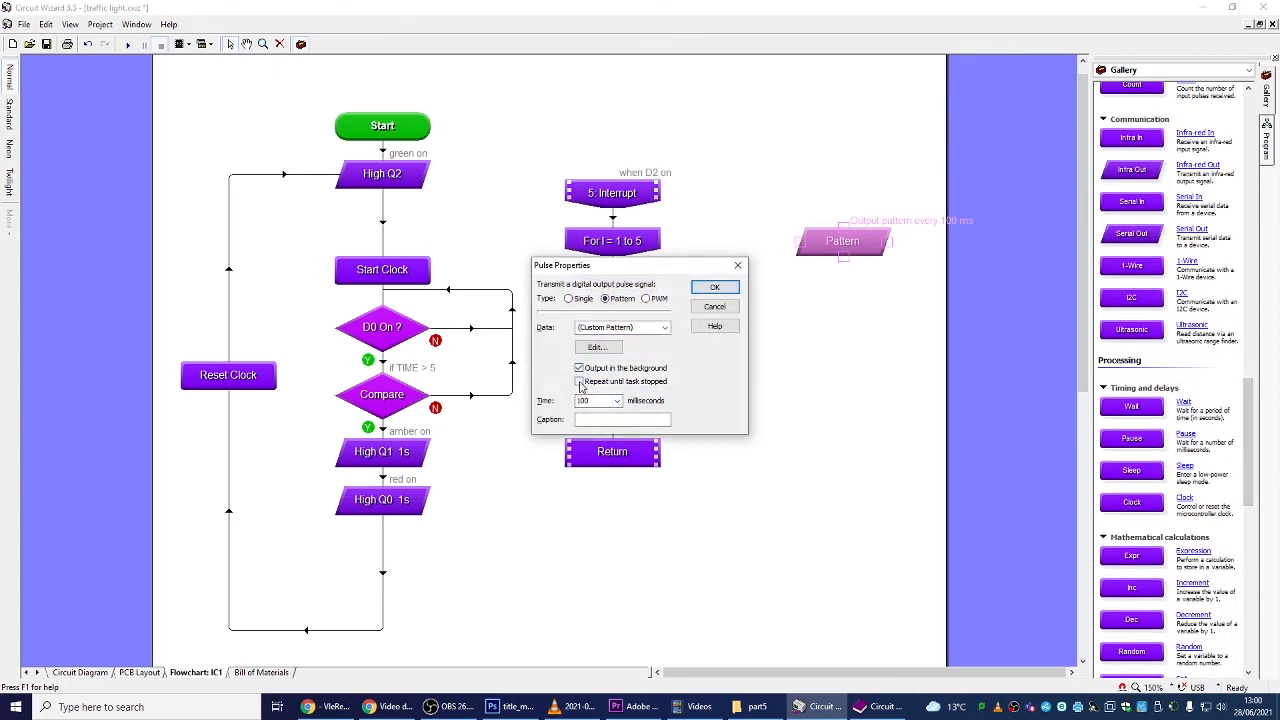
{"action": "left_click", "coordinate": [714, 287]}
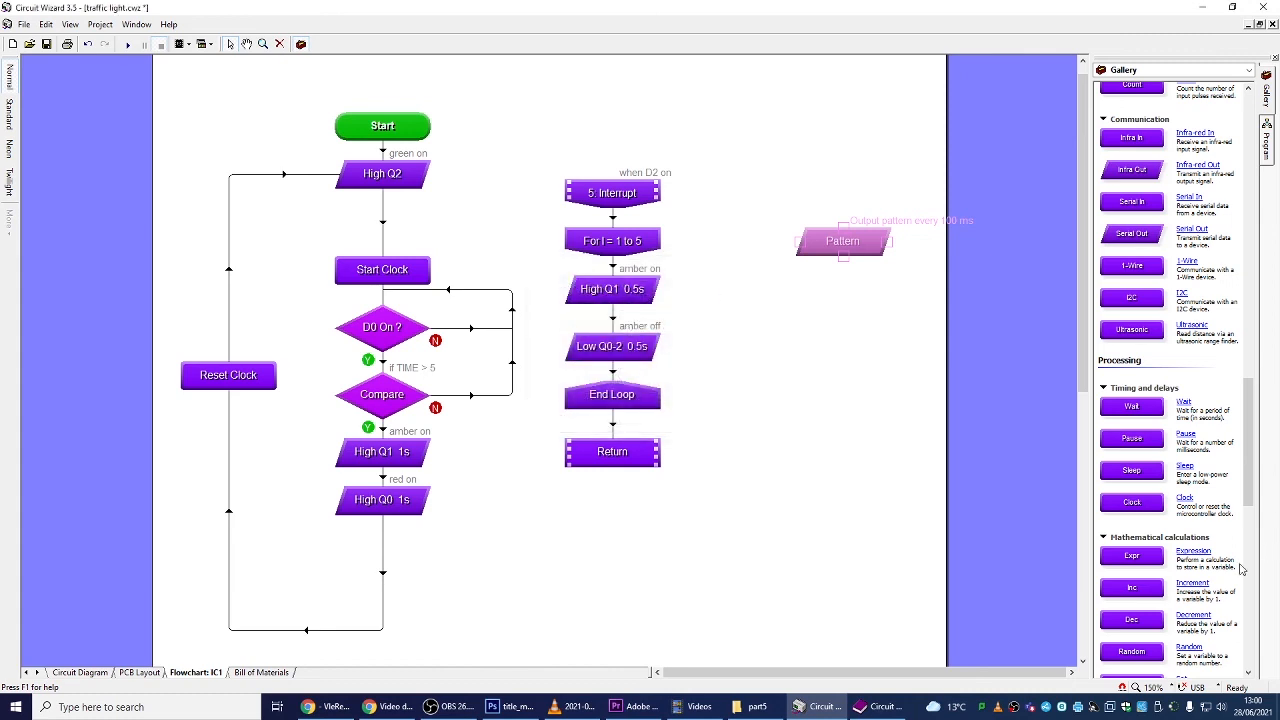
- Insert the Pattern command between High Q2 and Start Clock, and a Stop Task command below High Q0 in the main flow
{"action": "left_click_drag", "start_coordinate": [1248, 497], "coordinate": [1248, 640]}
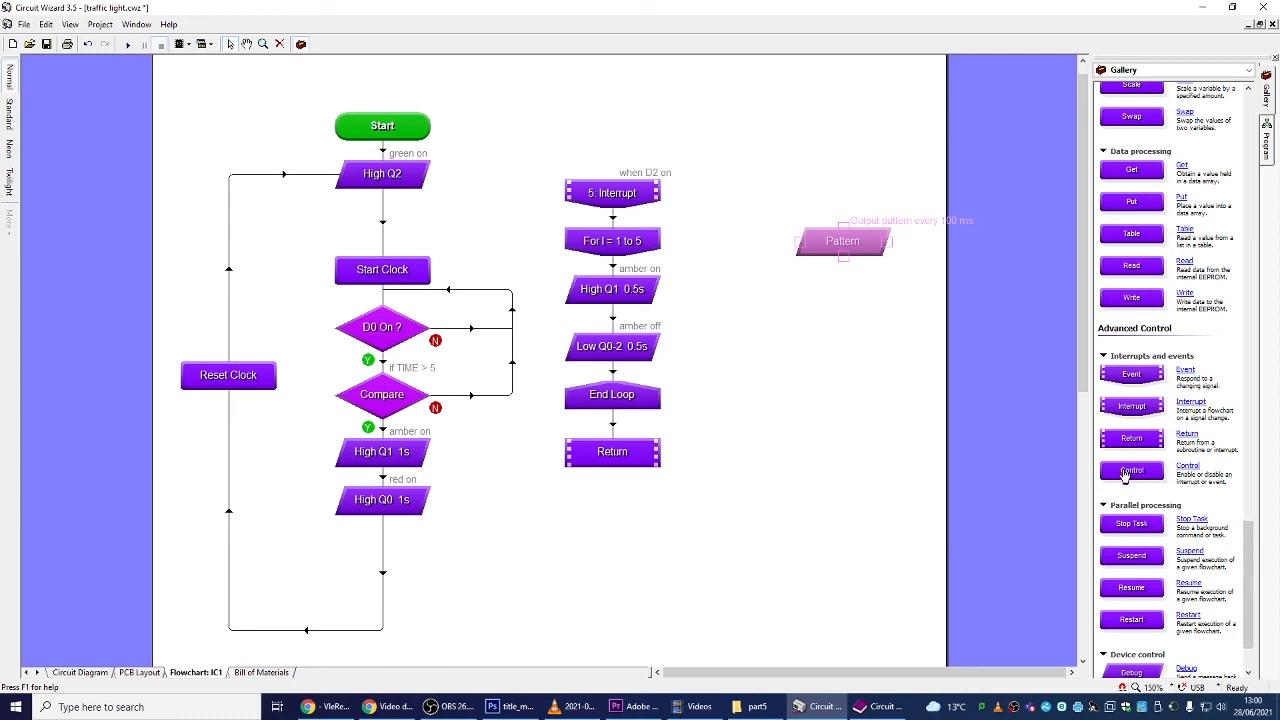
{"action": "left_click_drag", "start_coordinate": [1130, 528], "coordinate": [825, 365]}
{"action": "left_click", "coordinate": [855, 216]}
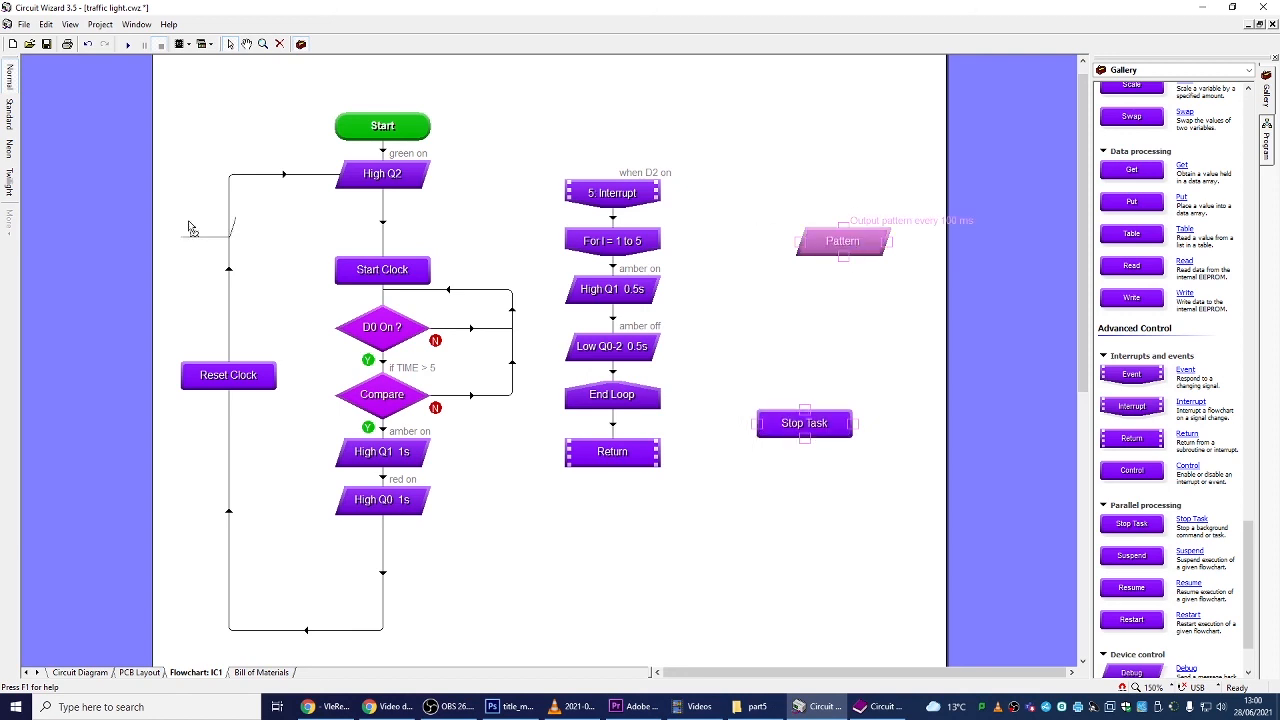
{"action": "left_click_drag", "start_coordinate": [812, 244], "coordinate": [382, 226]}
{"action": "left_click_drag", "start_coordinate": [797, 428], "coordinate": [372, 570]}
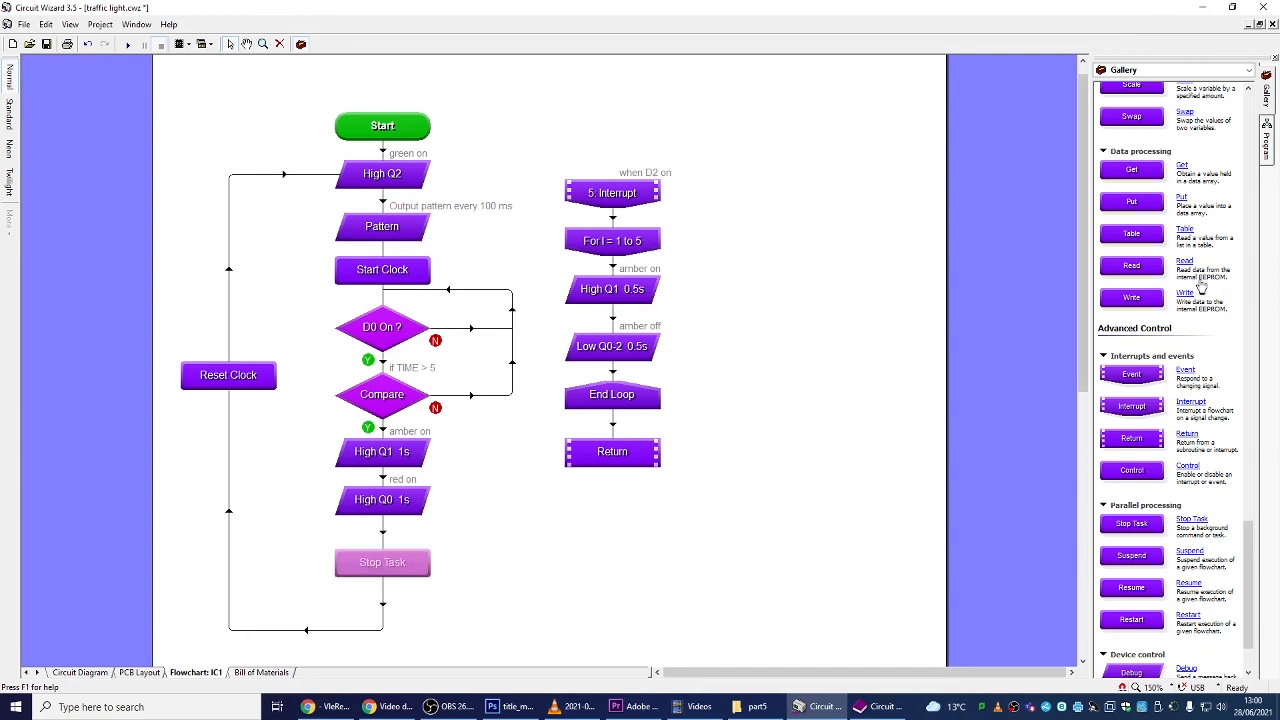
- Run the simulation with the background pattern, operate digital input D0, and stop the simulation
{"action": "left_click", "coordinate": [127, 44]}
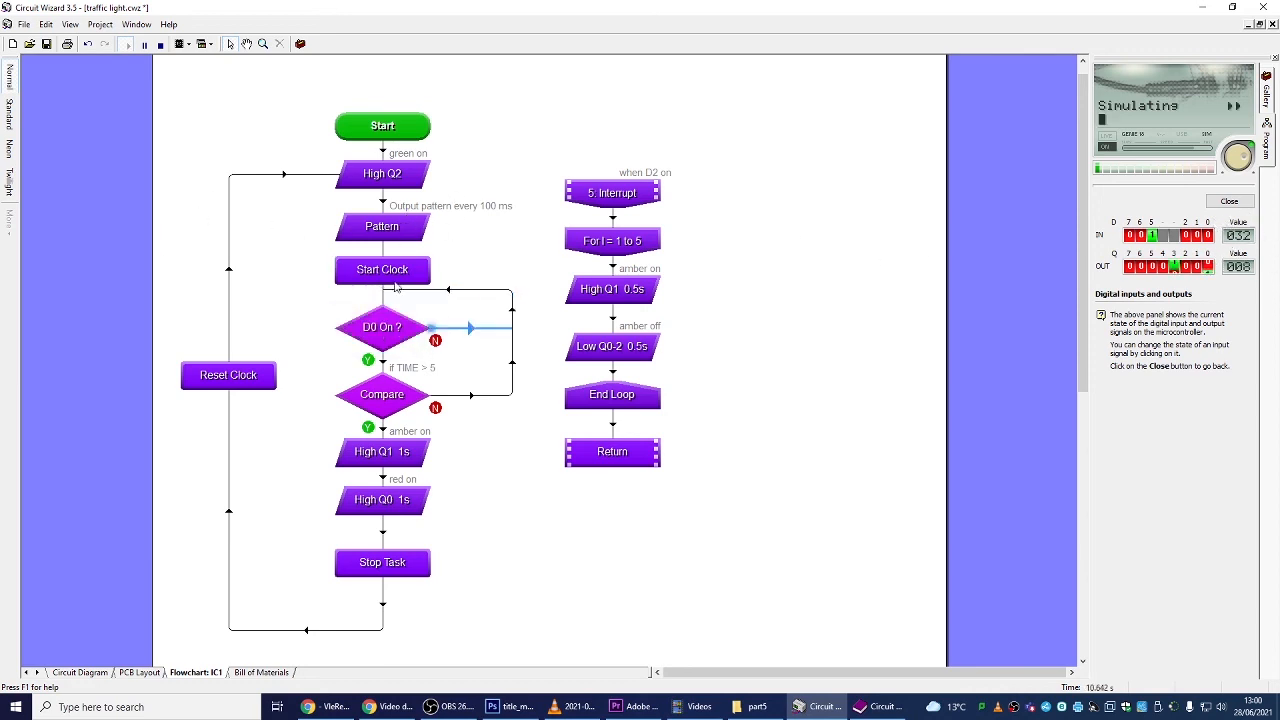
{"action": "left_click", "coordinate": [1207, 235]}
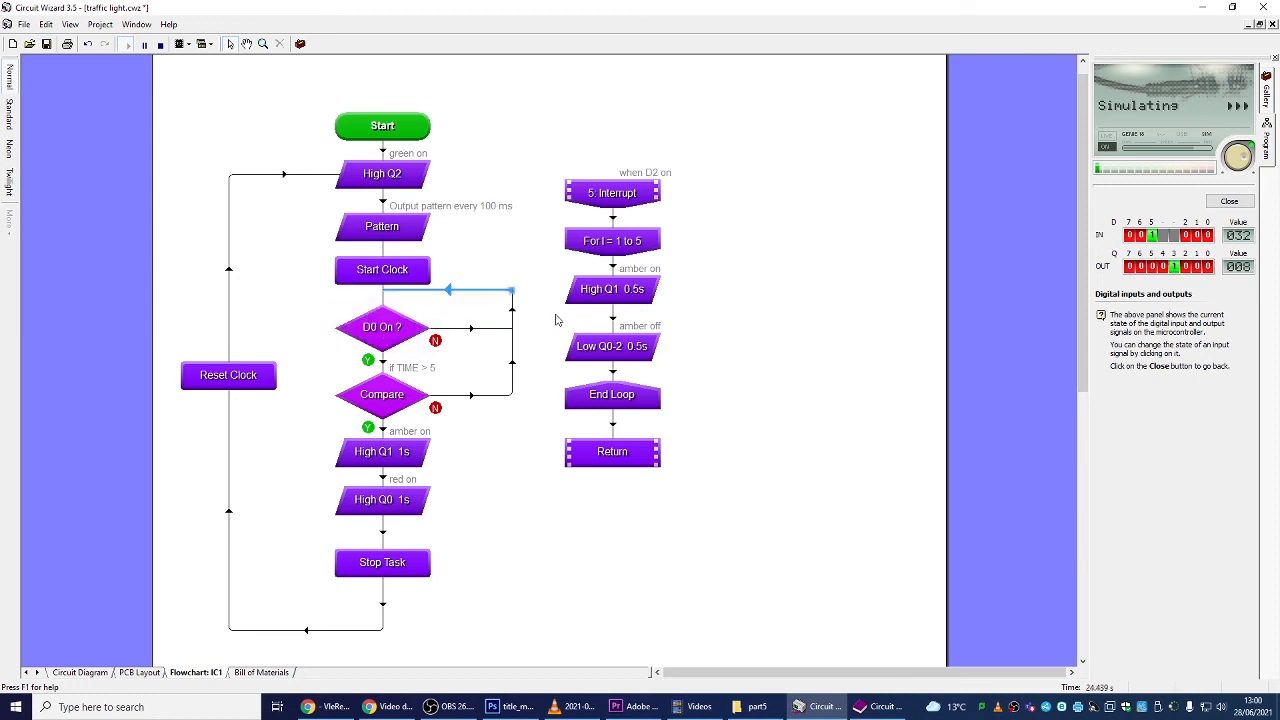
{"action": "left_click", "coordinate": [160, 46]}
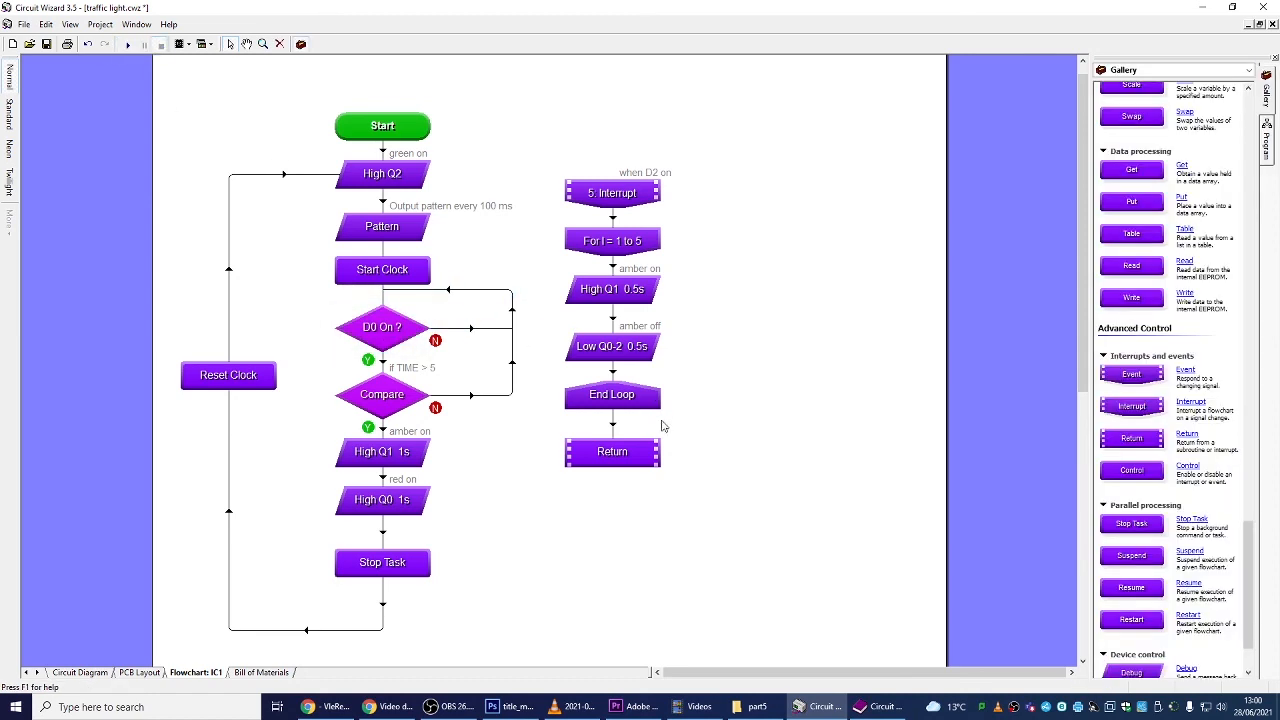